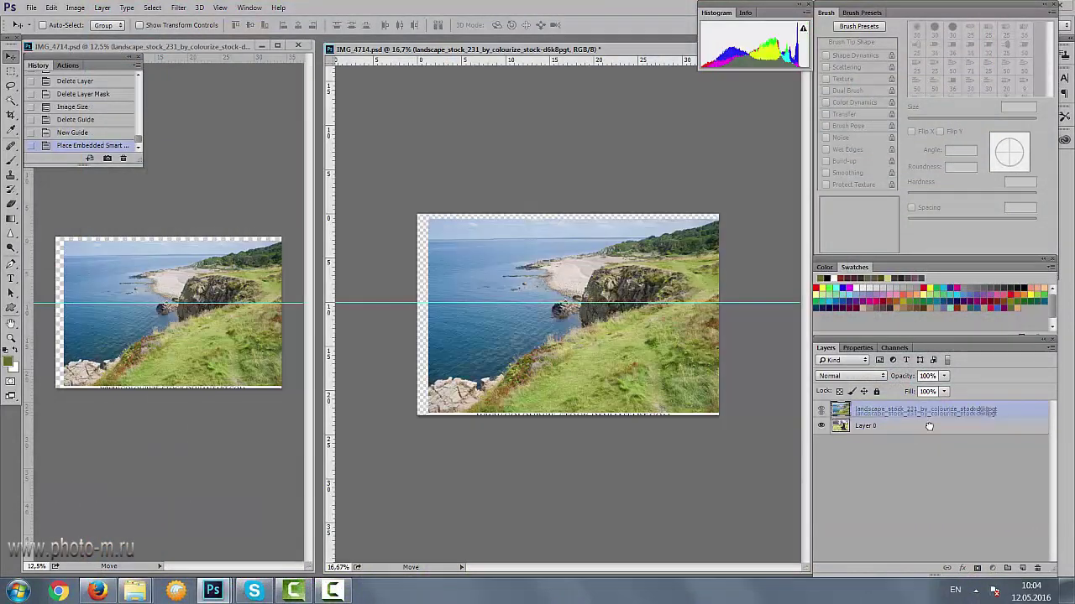
- Place the landscape beneath the girl, add a mask to it and brush out its left sky
drag(924, 409, 930, 437)
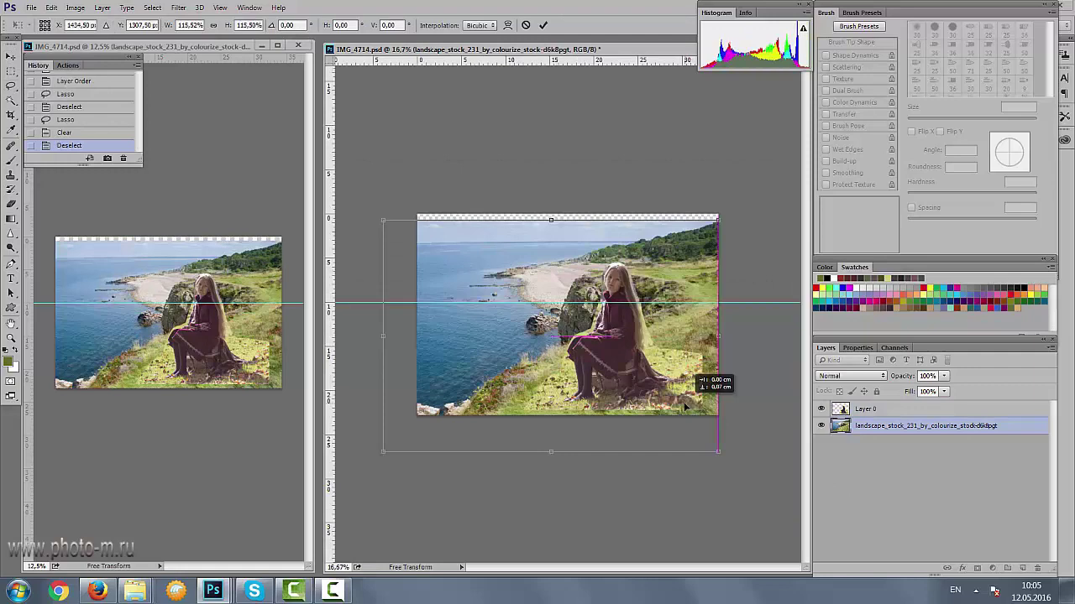
drag(684, 405, 683, 405)
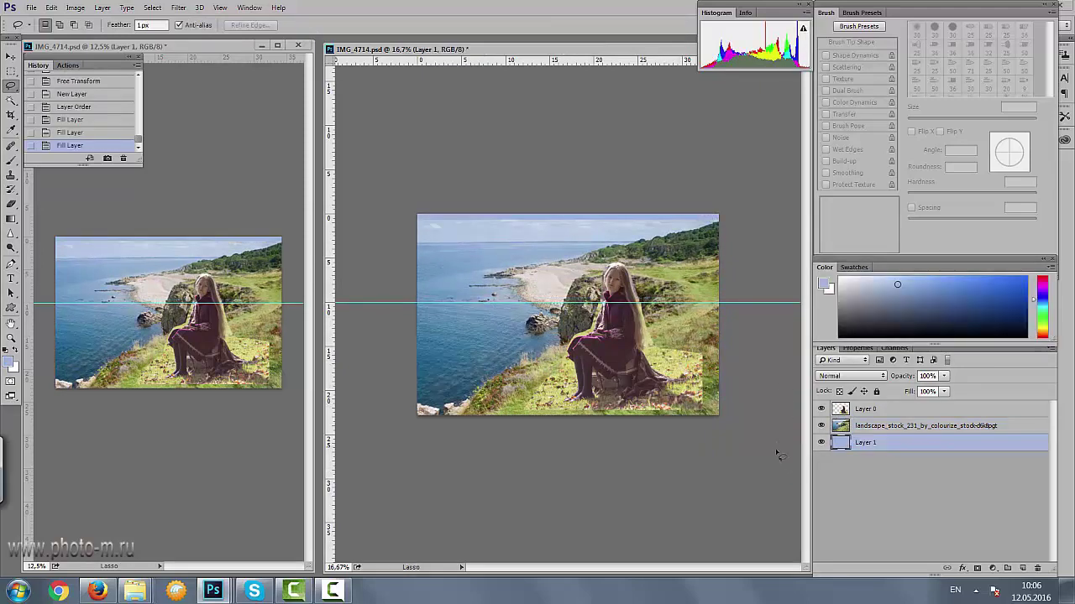
click(882, 426)
click(970, 568)
key(b)
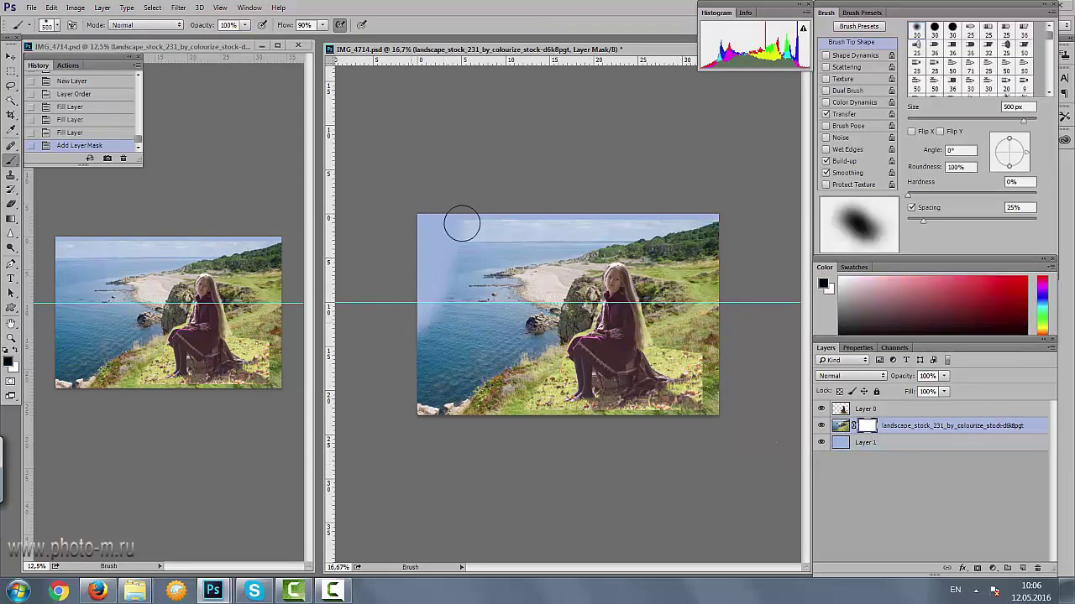
mouse_move(463, 221)
mouse_down()
mouse_move(446, 286)
mouse_move(461, 300)
mouse_up()
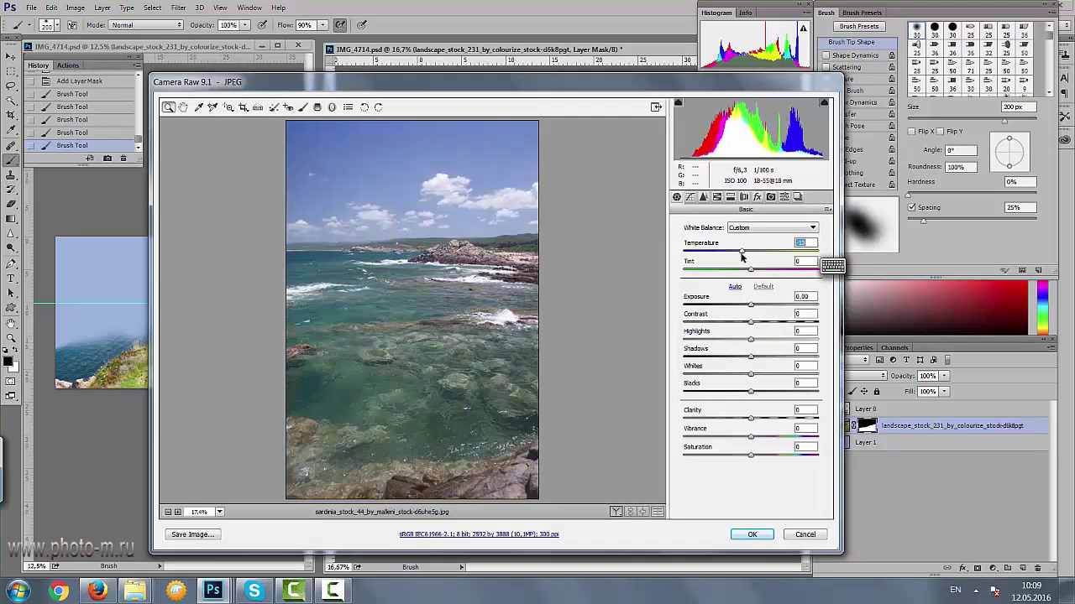
- Place the sea photo, enlarge it and shift it right and down
click(753, 534)
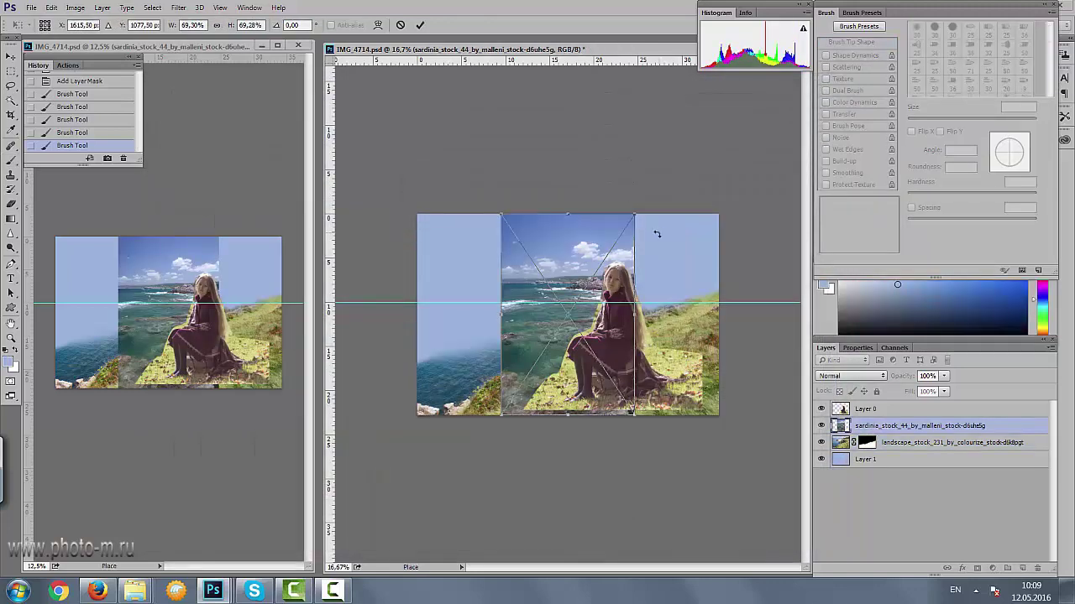
drag(634, 216, 719, 120)
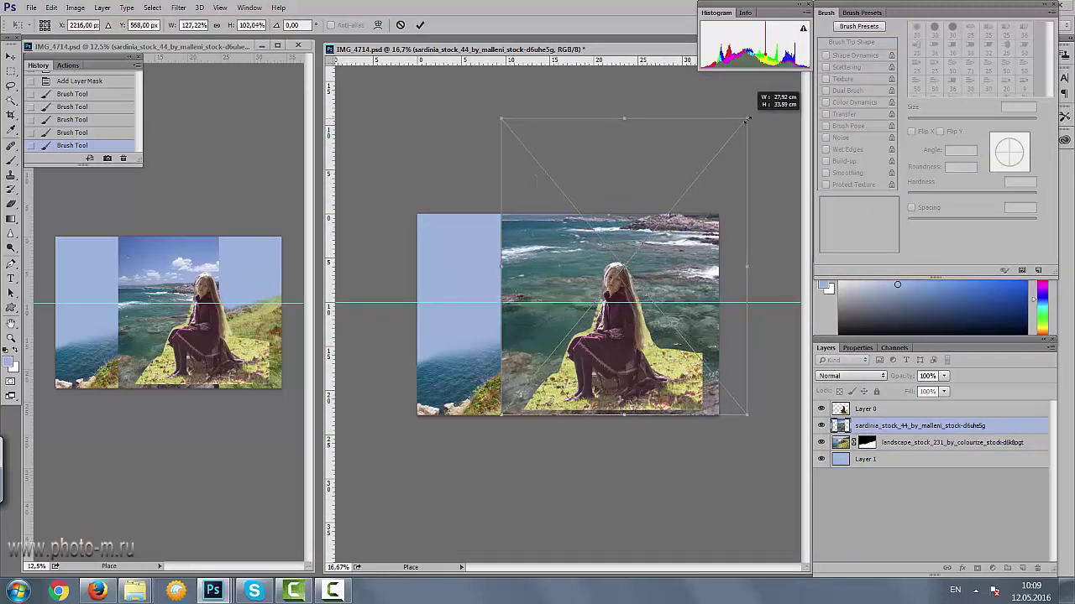
drag(443, 175, 427, 154)
mouse_move(680, 372)
mouse_down()
mouse_move(696, 392)
mouse_move(744, 389)
mouse_move(722, 394)
mouse_up()
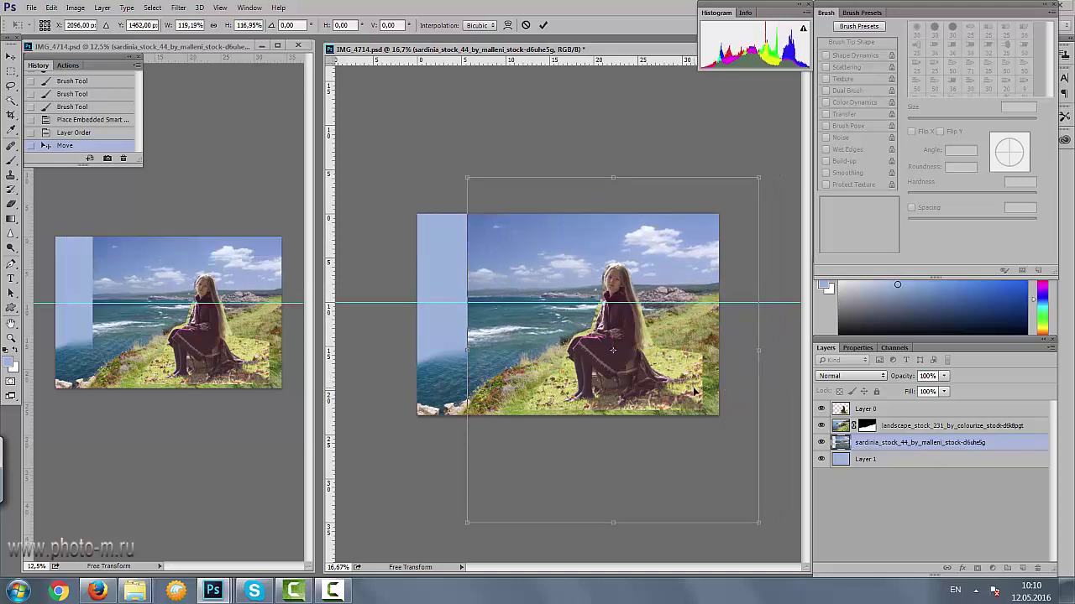
key(Return)
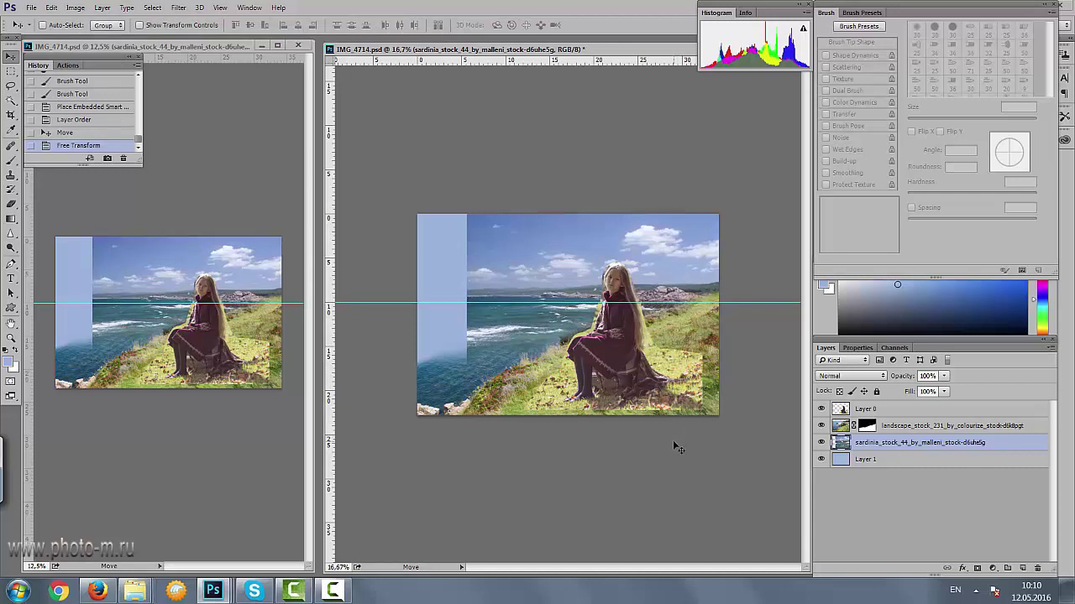
- Copy the sea photo to a new layer and warp a lassoed left strip over the gap
key(ctrl+j)
key(l)
drag(434, 305, 446, 421)
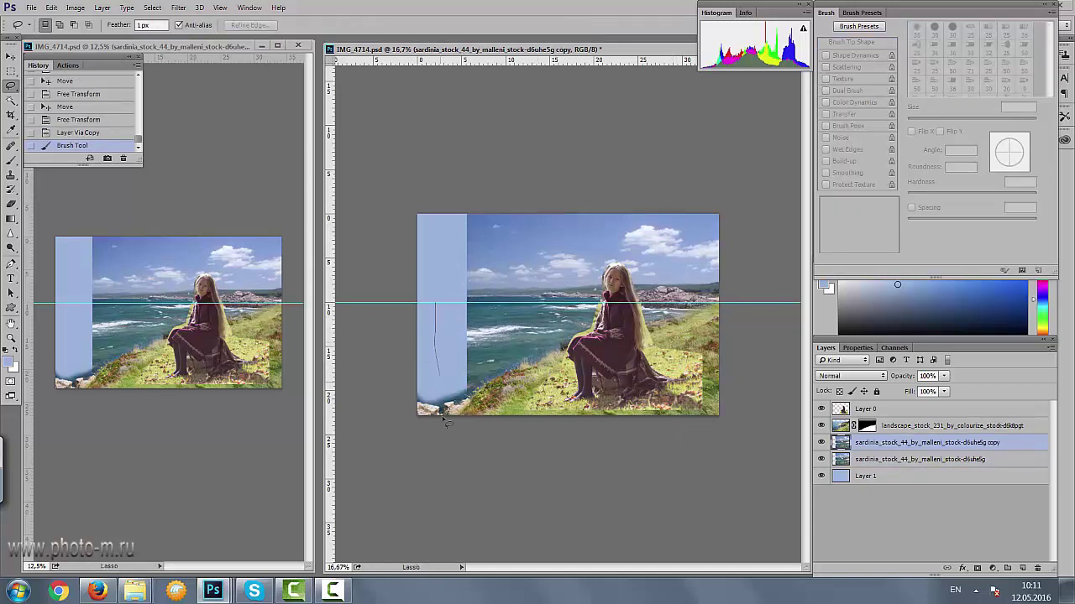
drag(594, 424, 350, 277)
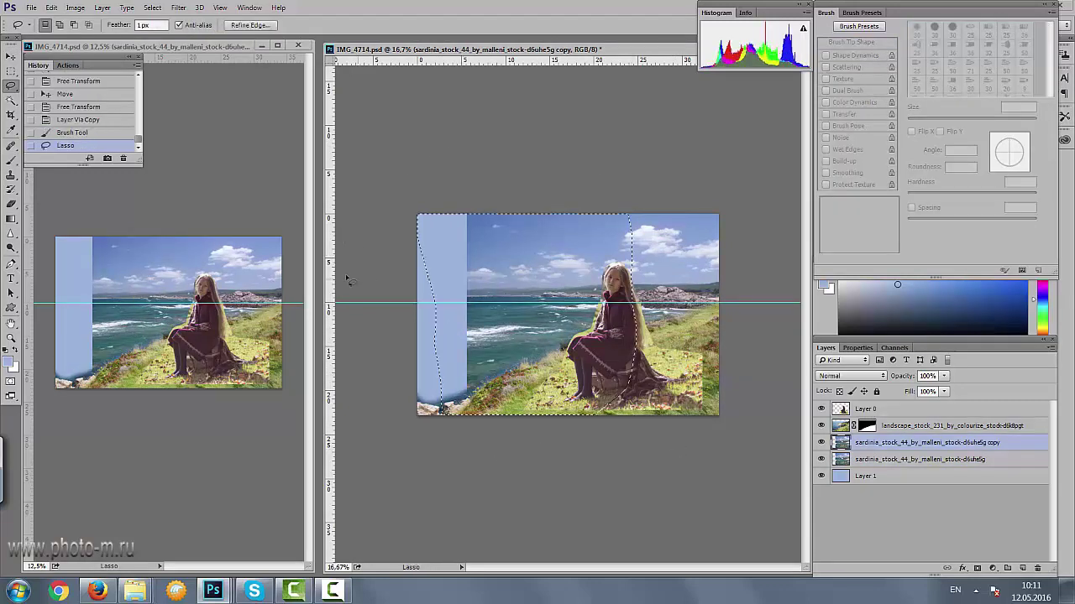
key(ctrl+t)
right_click(511, 306)
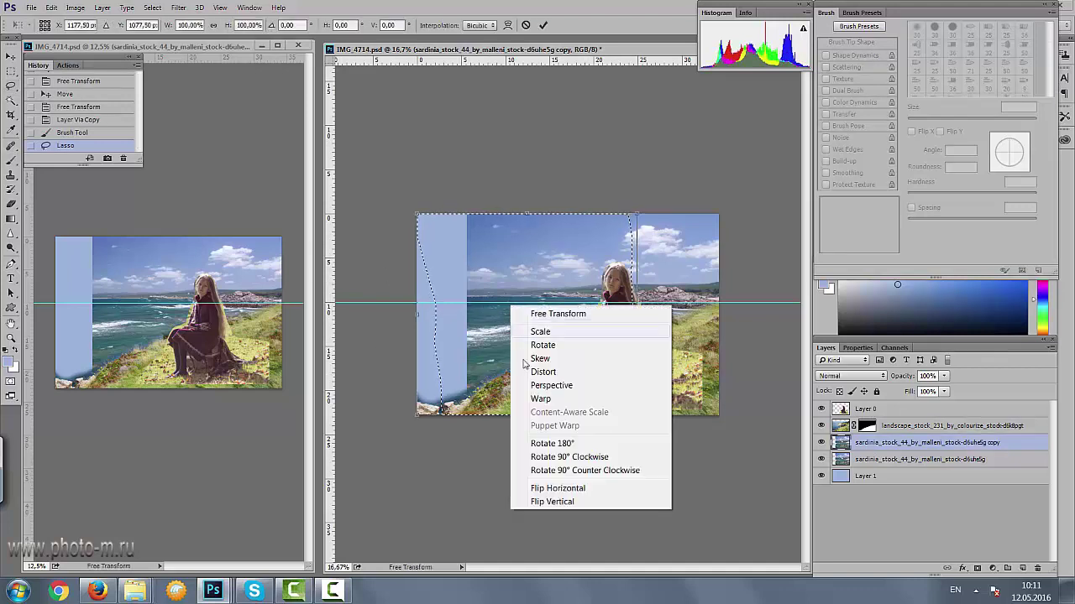
click(544, 407)
drag(456, 383, 428, 383)
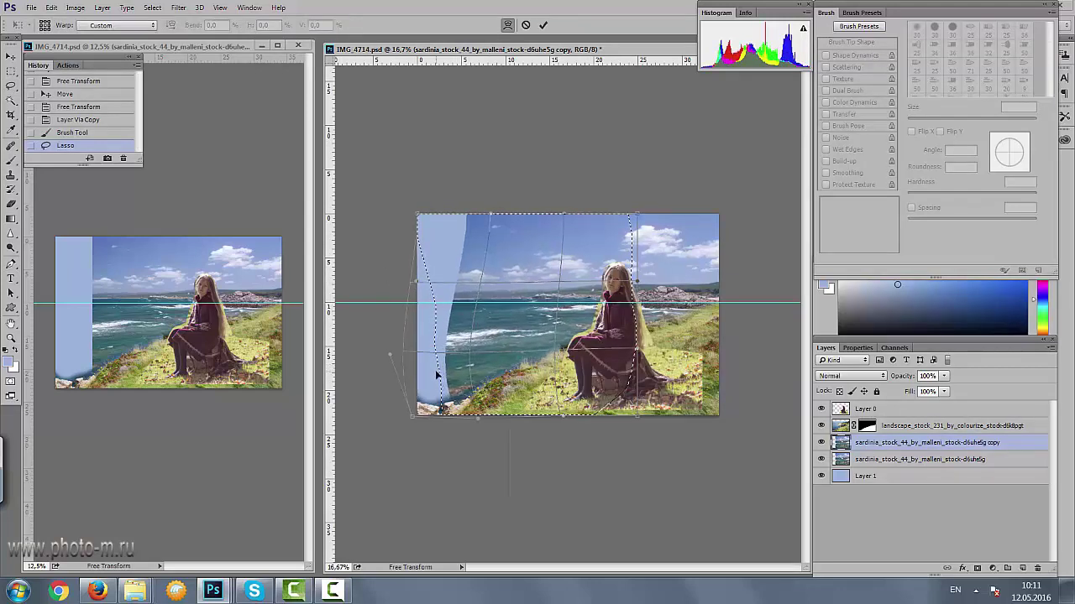
drag(468, 243, 430, 226)
key(Return)
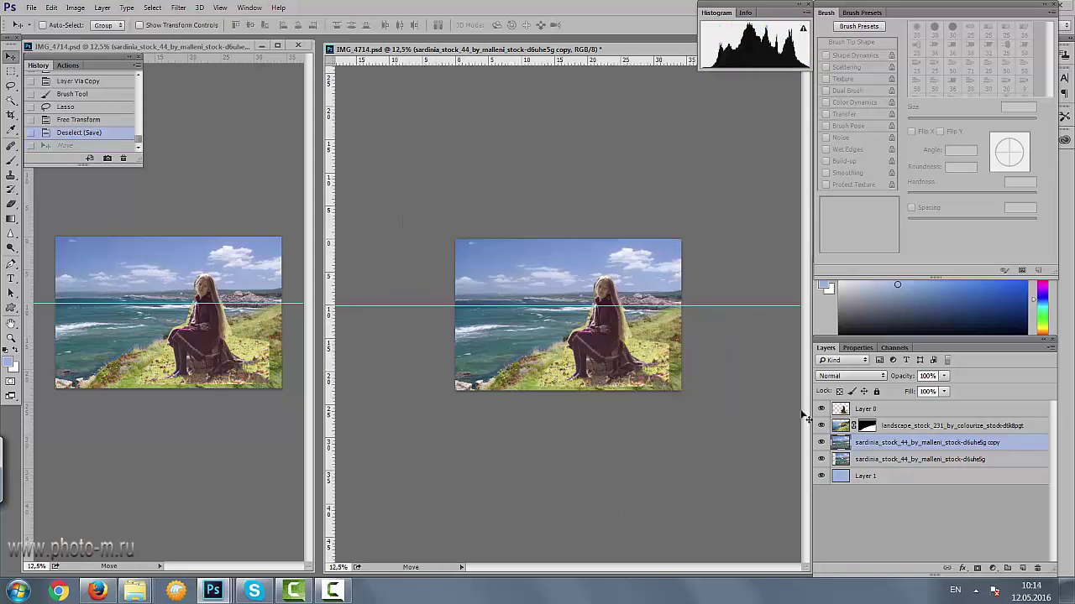
key(ctrl+d)
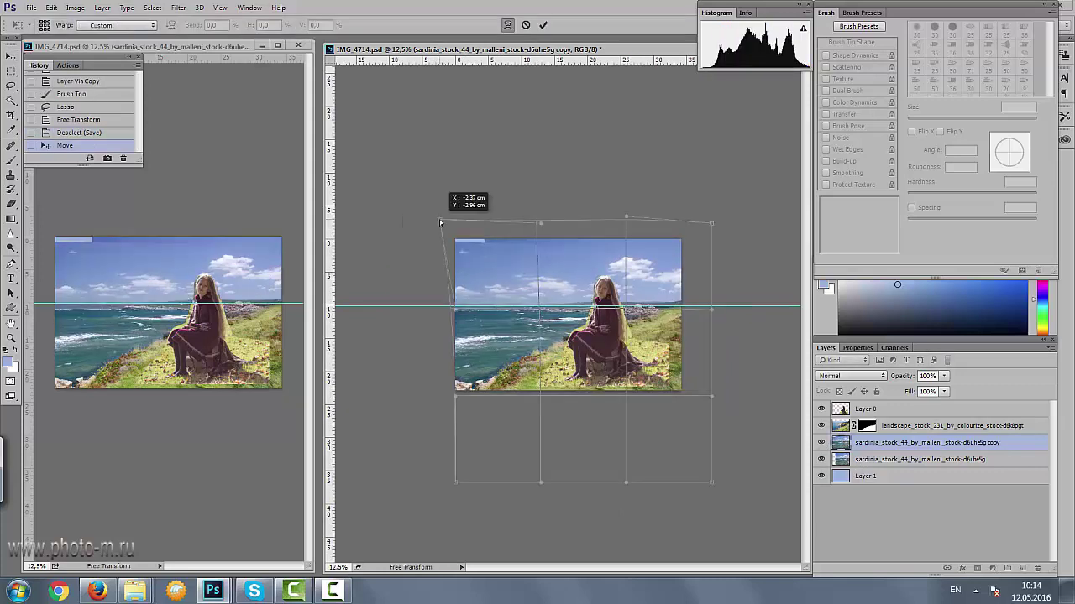
drag(539, 218, 539, 215)
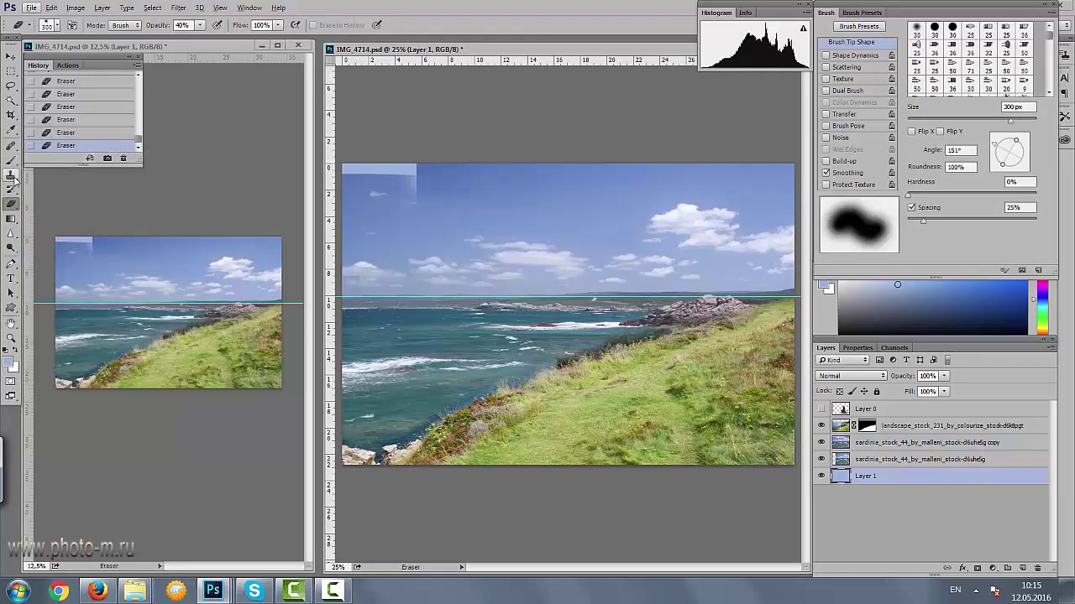
- Sample the sky blue from the image and fill the base layer with it
click(11, 159)
alt+click(442, 164)
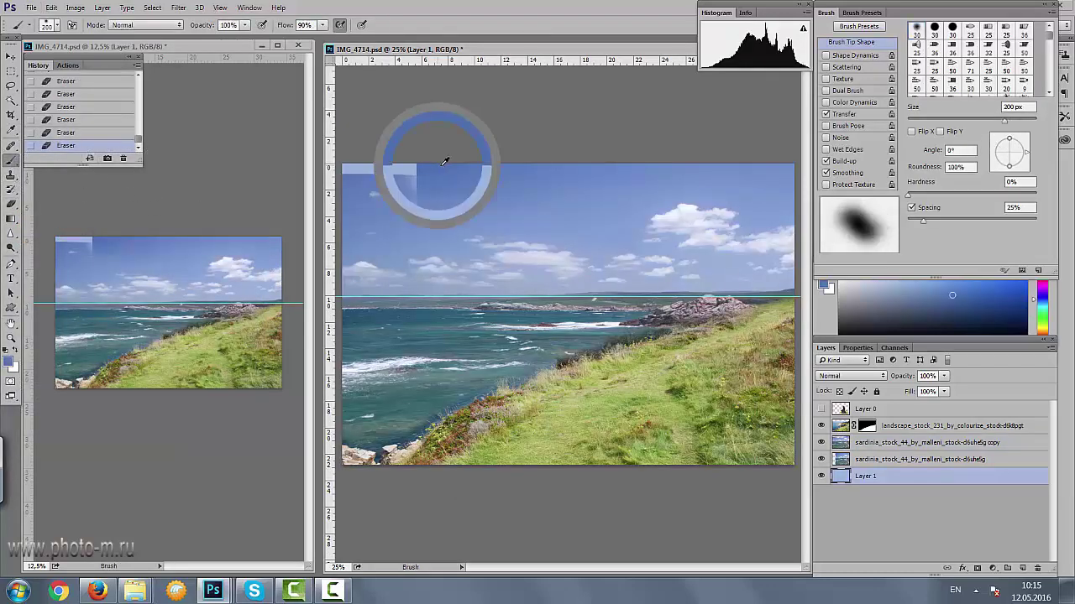
key(alt+BackSpace)
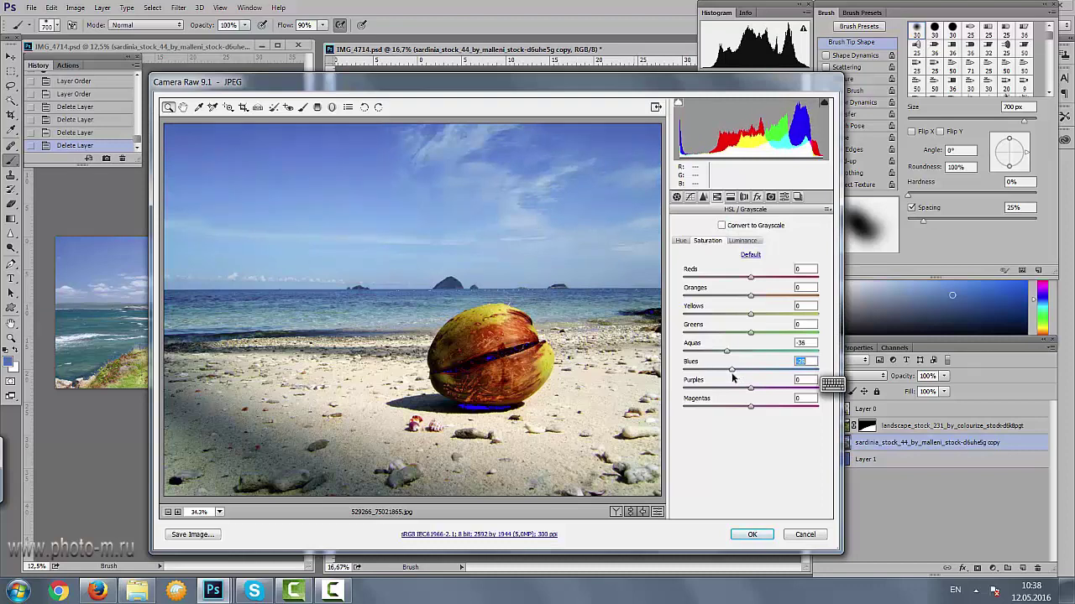
- In Camera Raw, lower Blues saturation, set Temperature -5 and darken Exposure slightly
drag(735, 371, 733, 372)
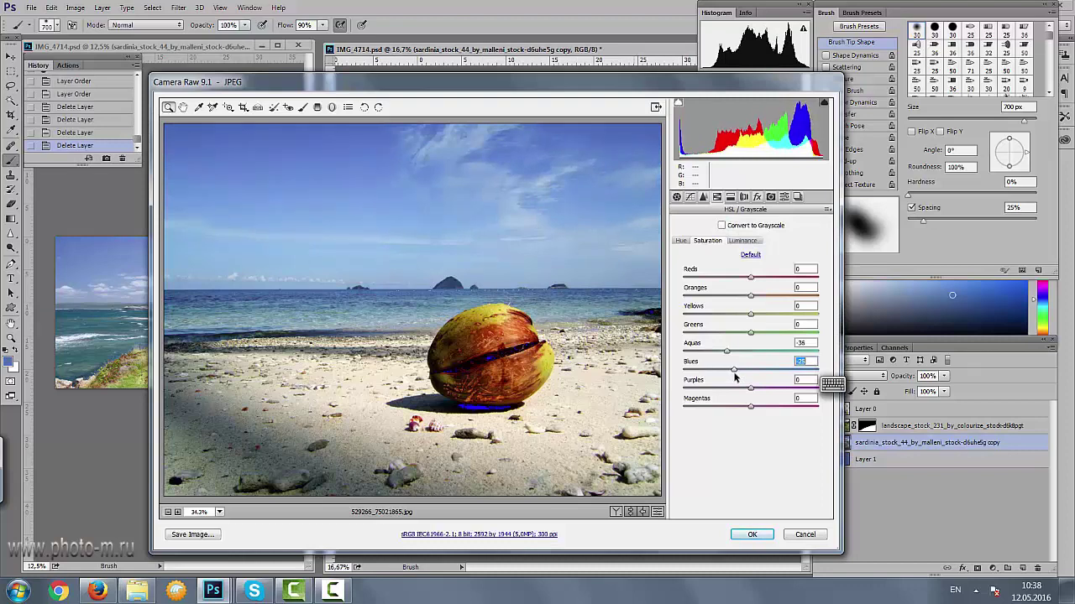
click(675, 197)
drag(752, 254, 747, 254)
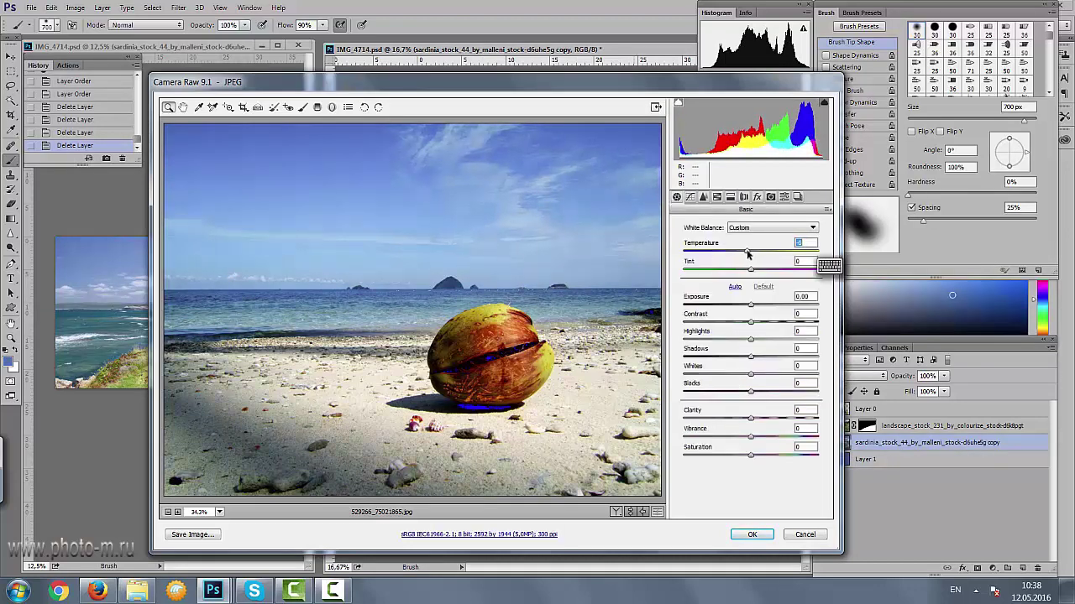
drag(749, 306, 745, 307)
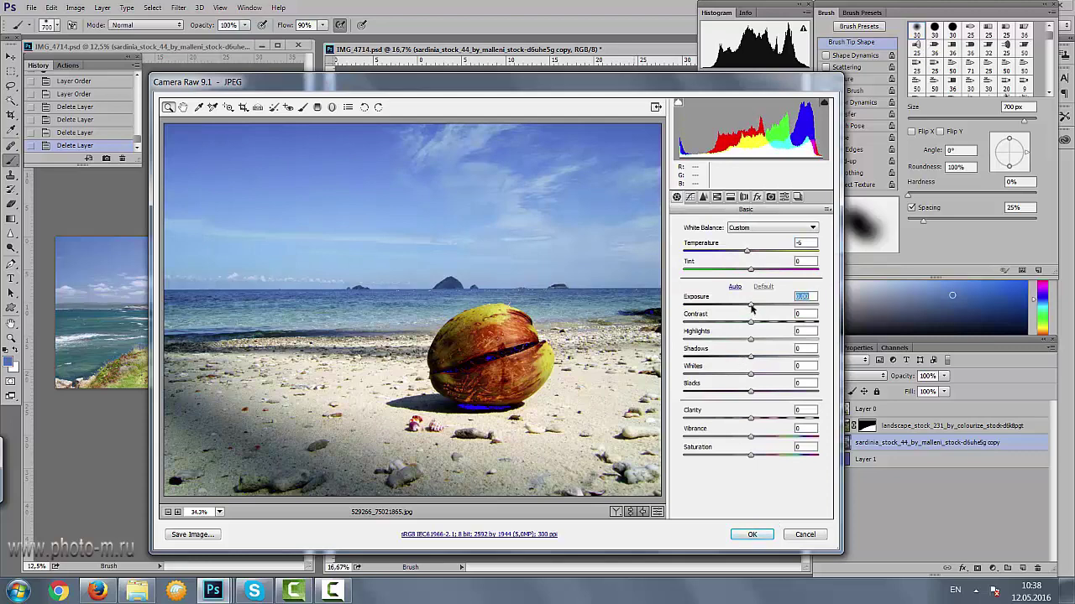
- Place the beach photo, enlarge it toward the top right and brush its sky into the scene
key(Return)
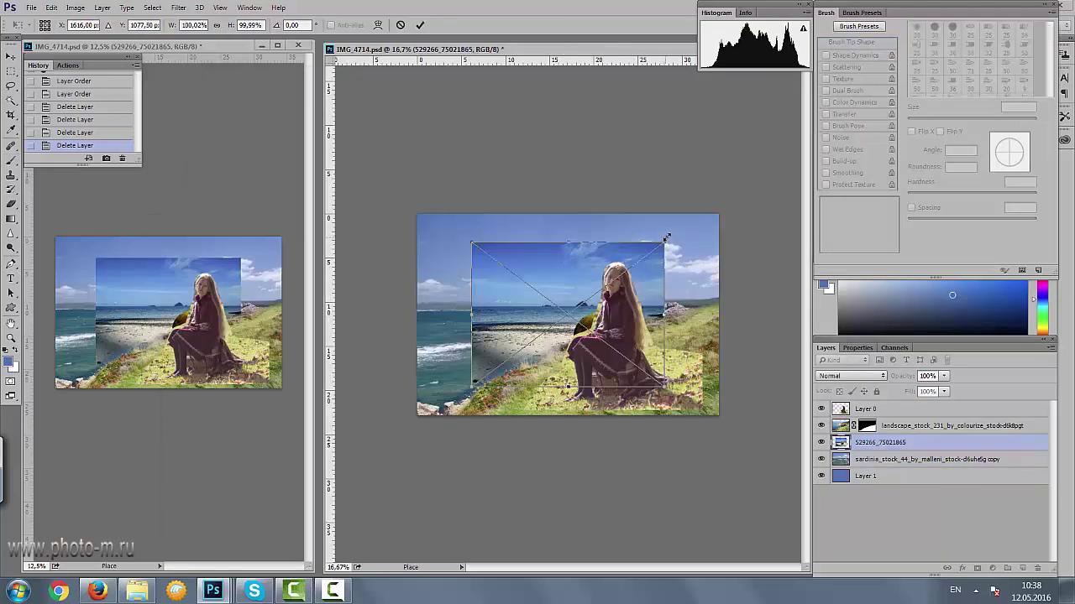
drag(666, 239, 767, 157)
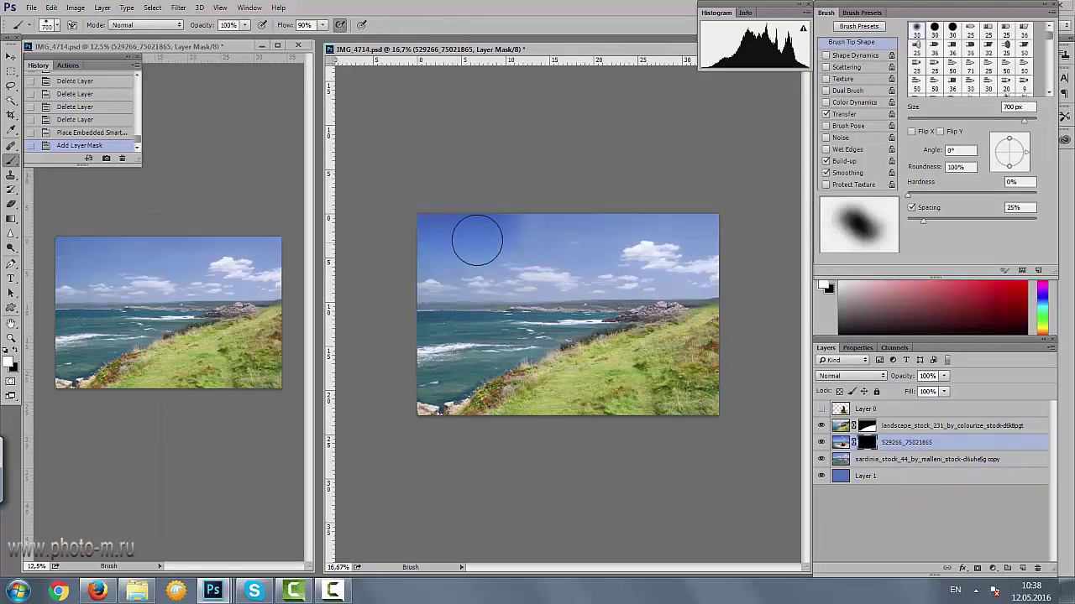
mouse_move(477, 241)
mouse_down()
mouse_move(442, 263)
mouse_move(509, 264)
mouse_move(627, 236)
mouse_up()
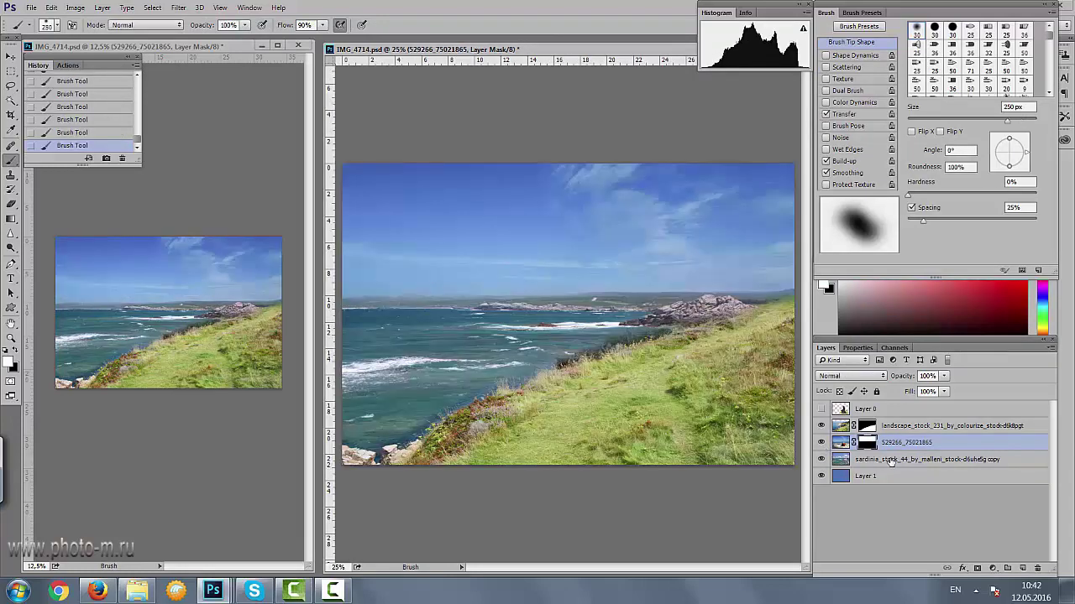
- Add a Curves layer clipped to the sea copy, slightly lifting the Blue channel shadows
click(891, 461)
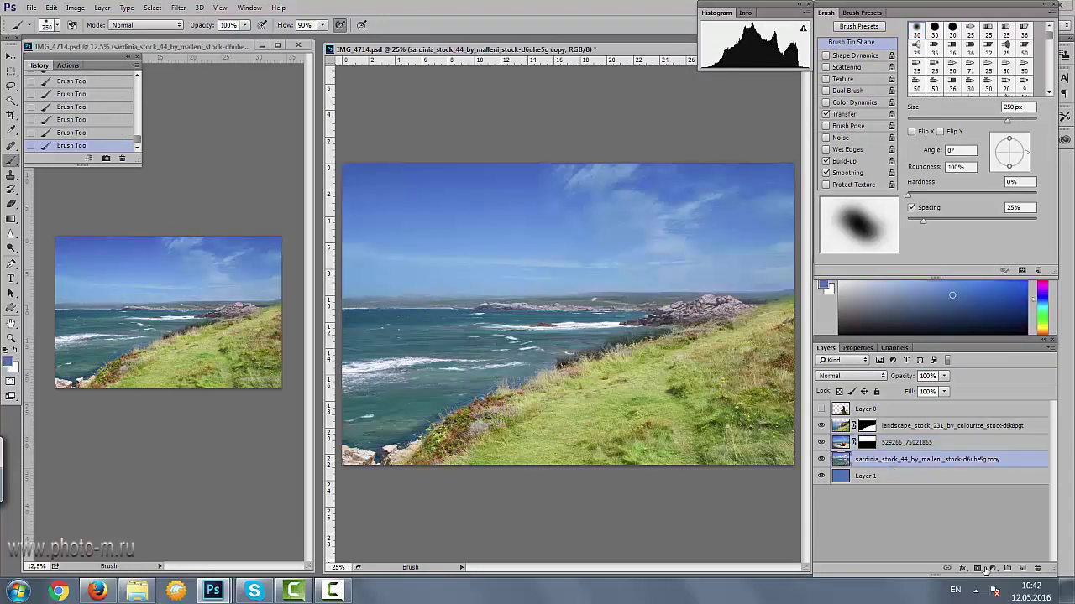
click(993, 569)
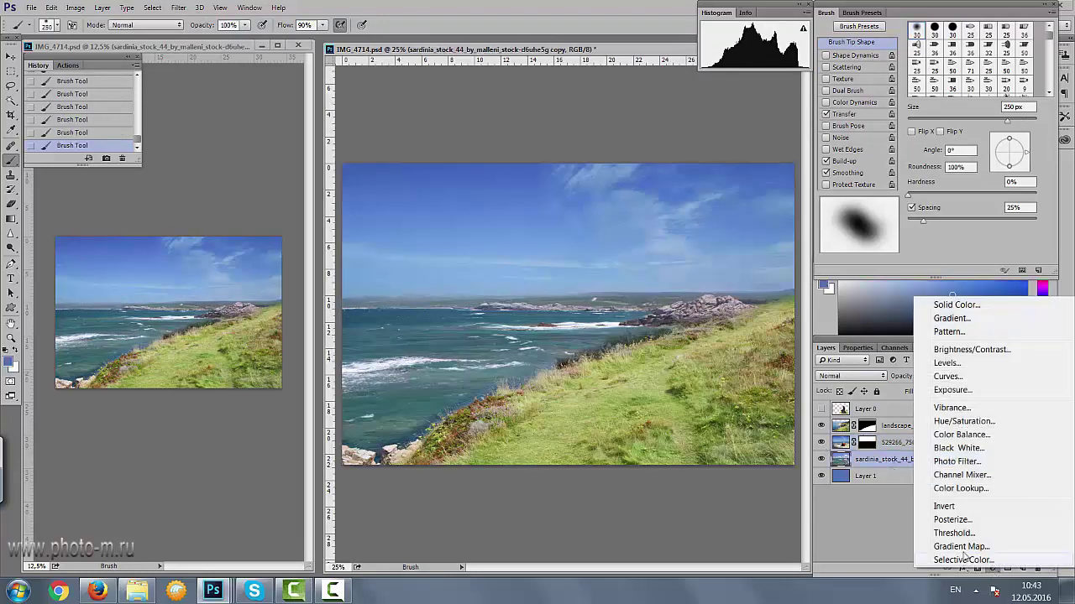
click(947, 376)
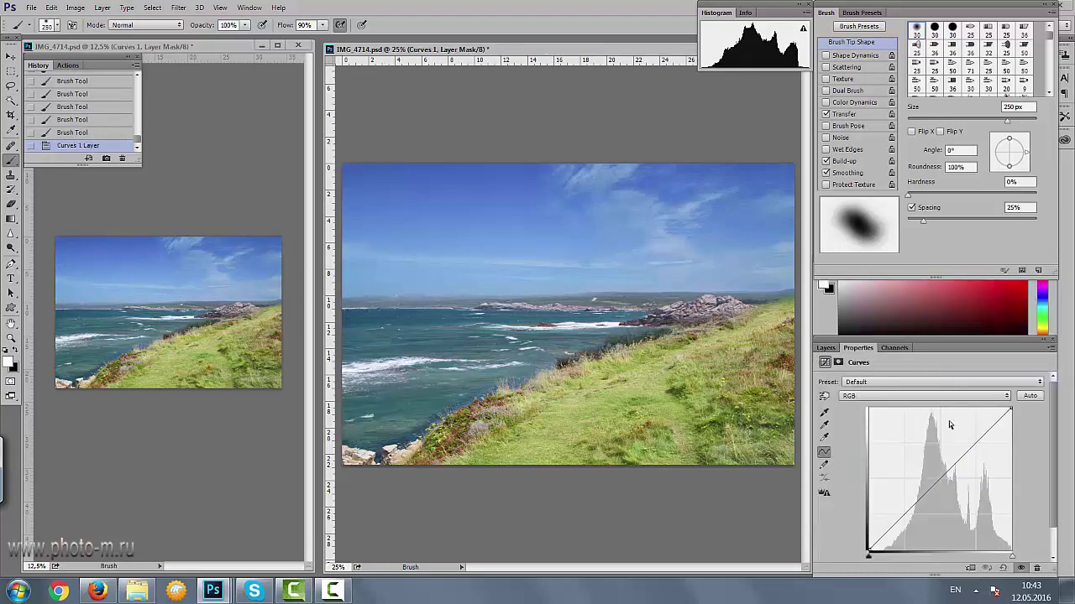
click(903, 399)
click(882, 436)
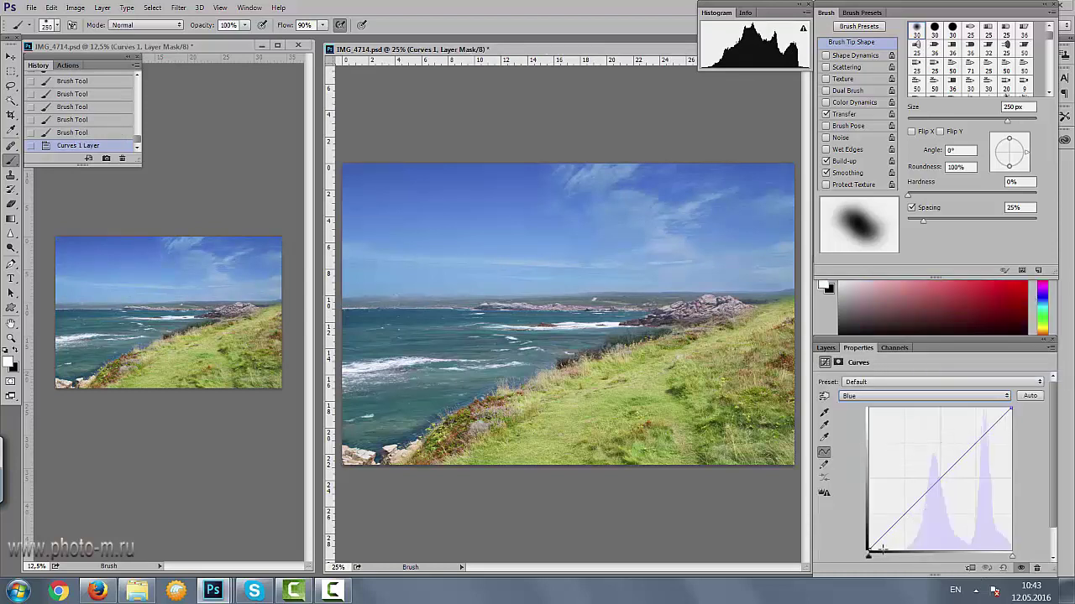
drag(869, 544, 864, 537)
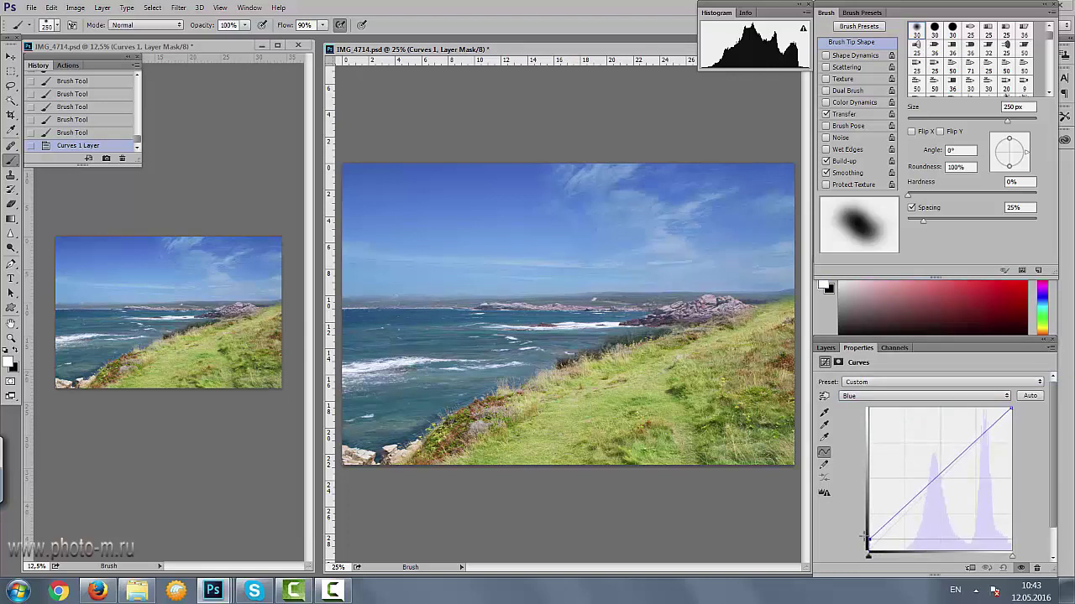
click(826, 347)
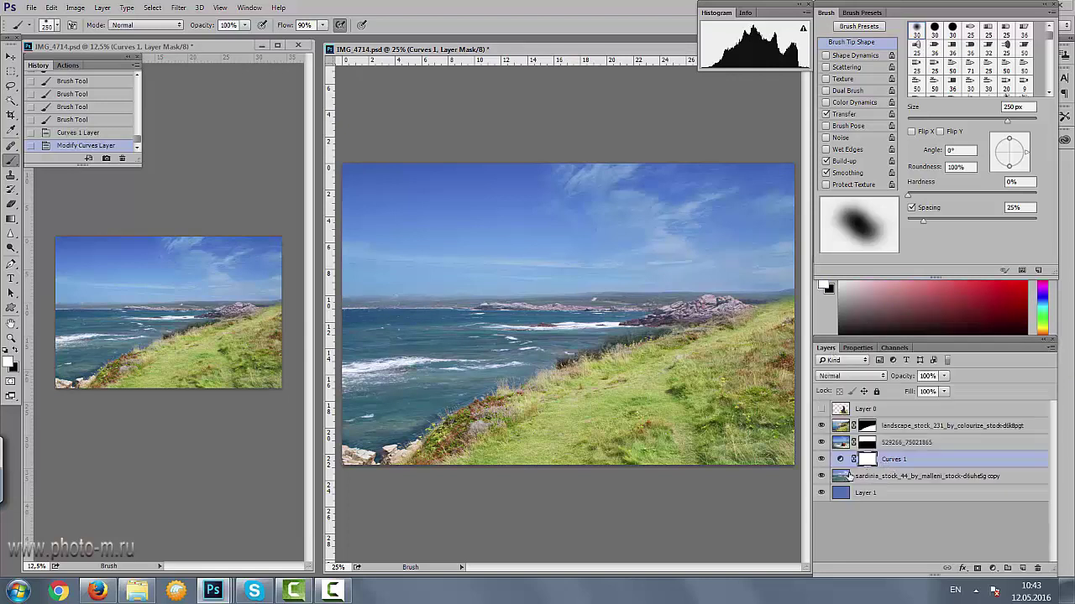
key(ctrl+alt+g)
- Add a Selective Color layer that raises Cyan and cuts Black to -19 in Cyans
click(992, 569)
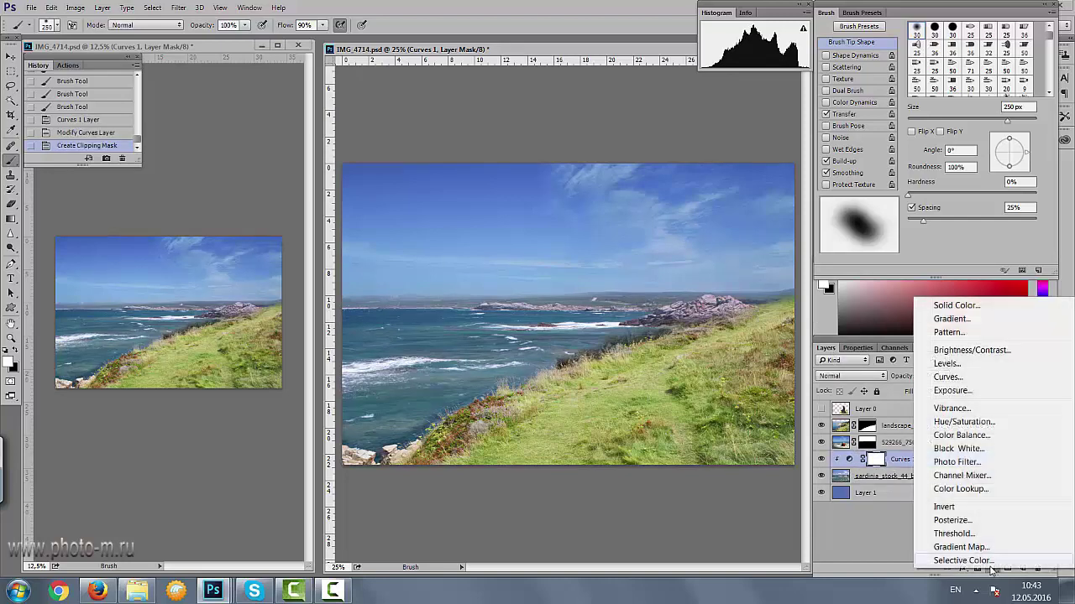
click(965, 557)
drag(884, 431, 980, 429)
click(902, 396)
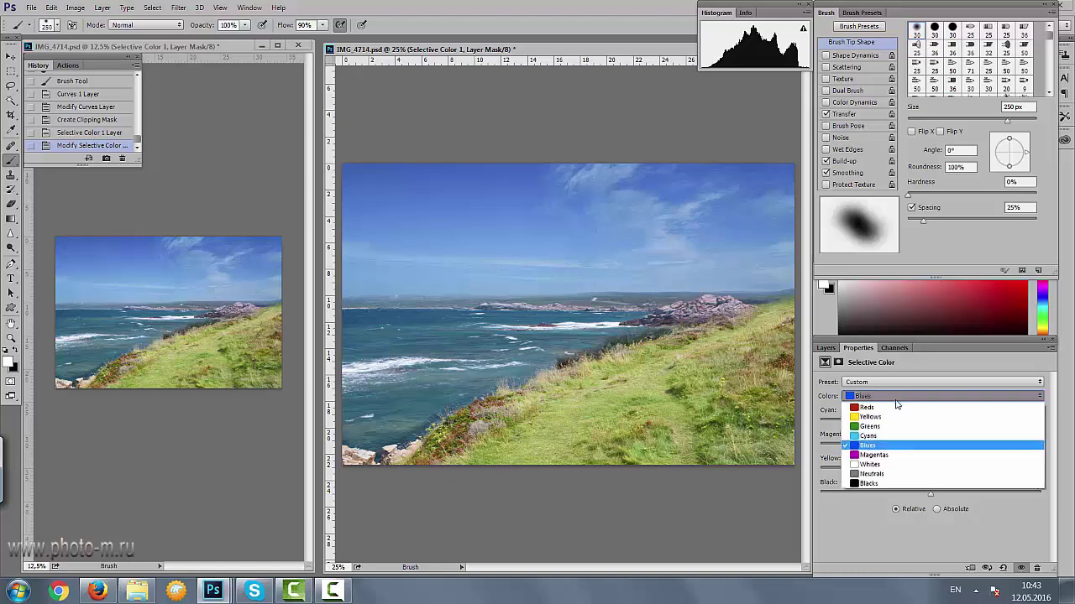
click(890, 436)
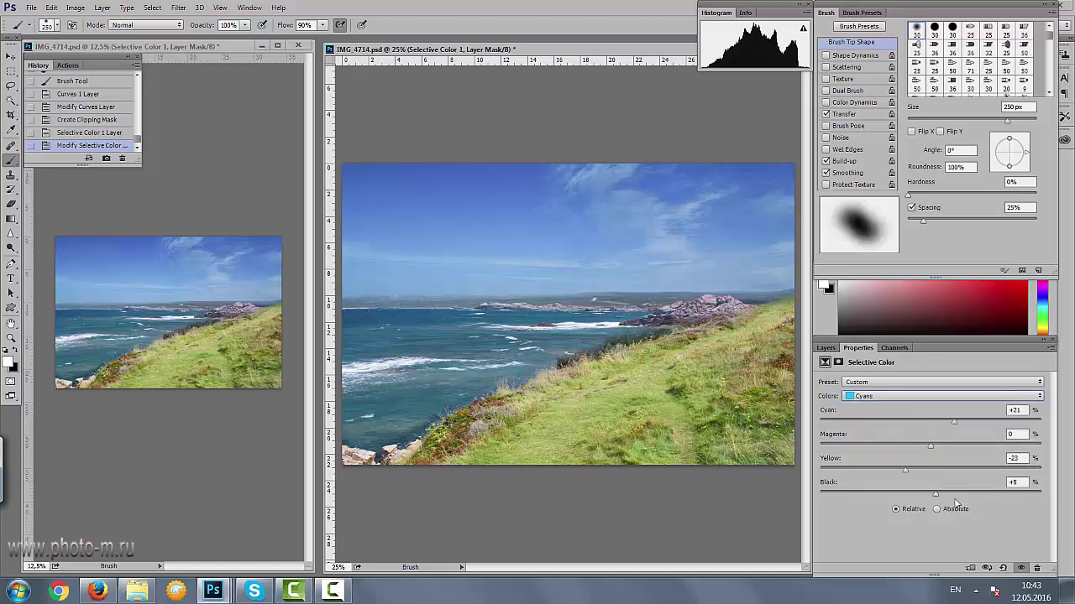
drag(930, 494, 901, 496)
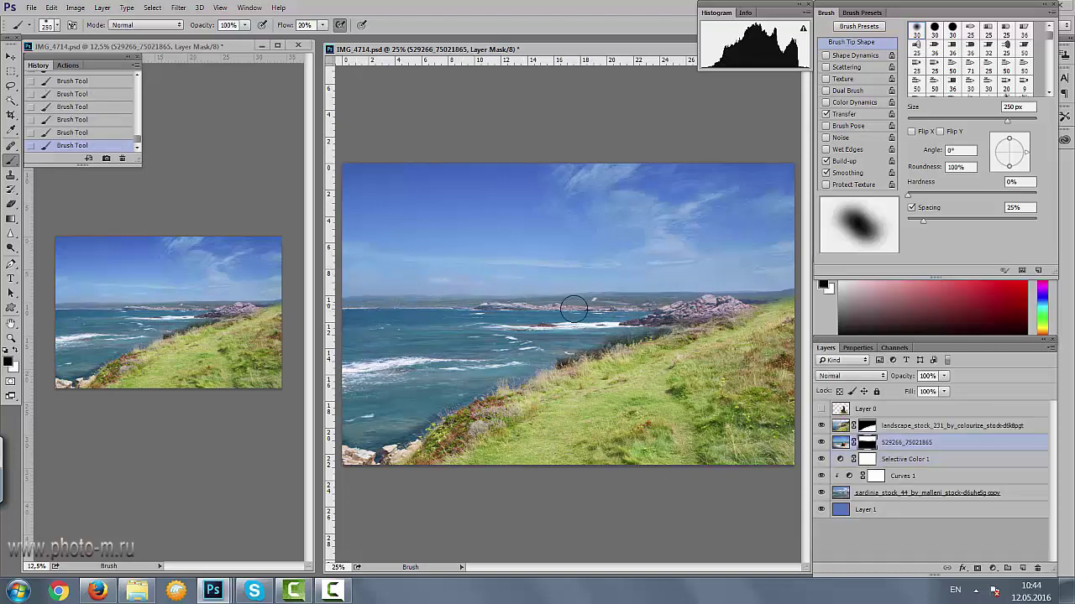
key(x)
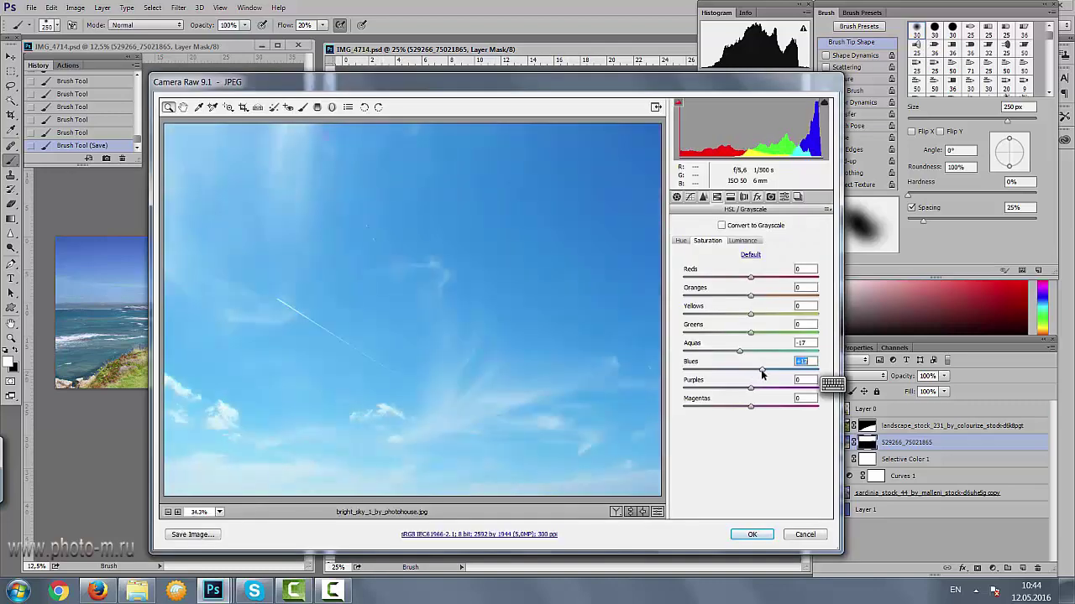
- In Camera Raw, darken the sky's Blues luminance and cool its Temperature
click(742, 240)
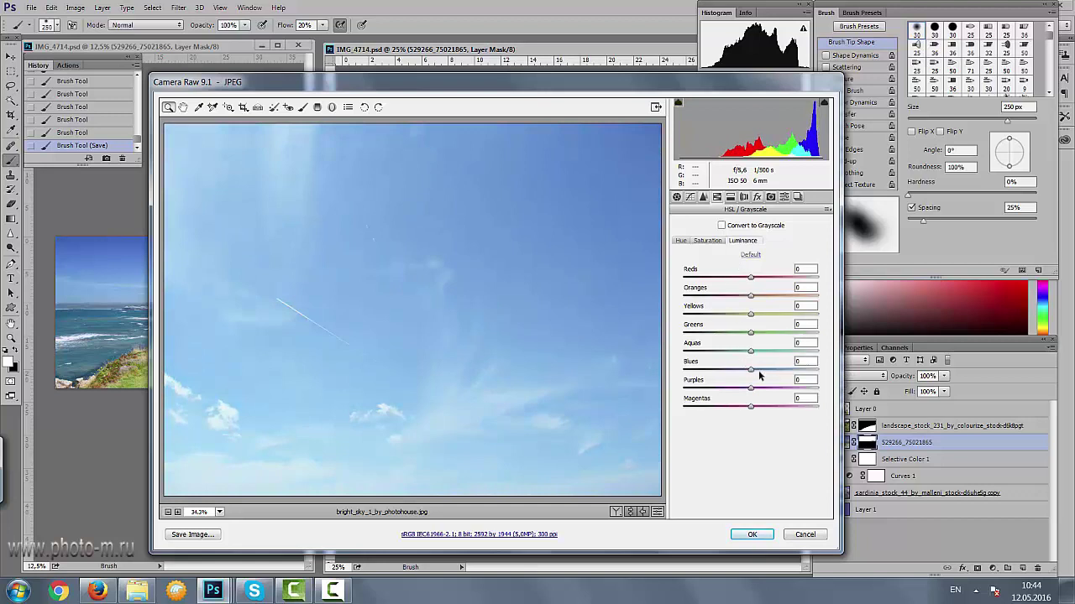
drag(750, 370, 736, 371)
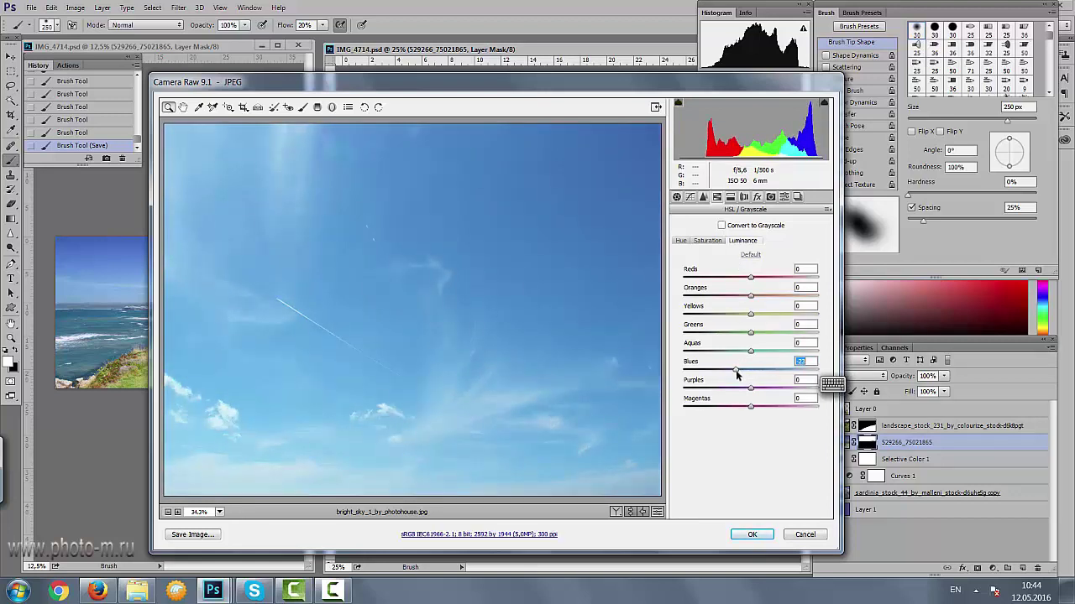
click(676, 196)
drag(751, 251, 736, 259)
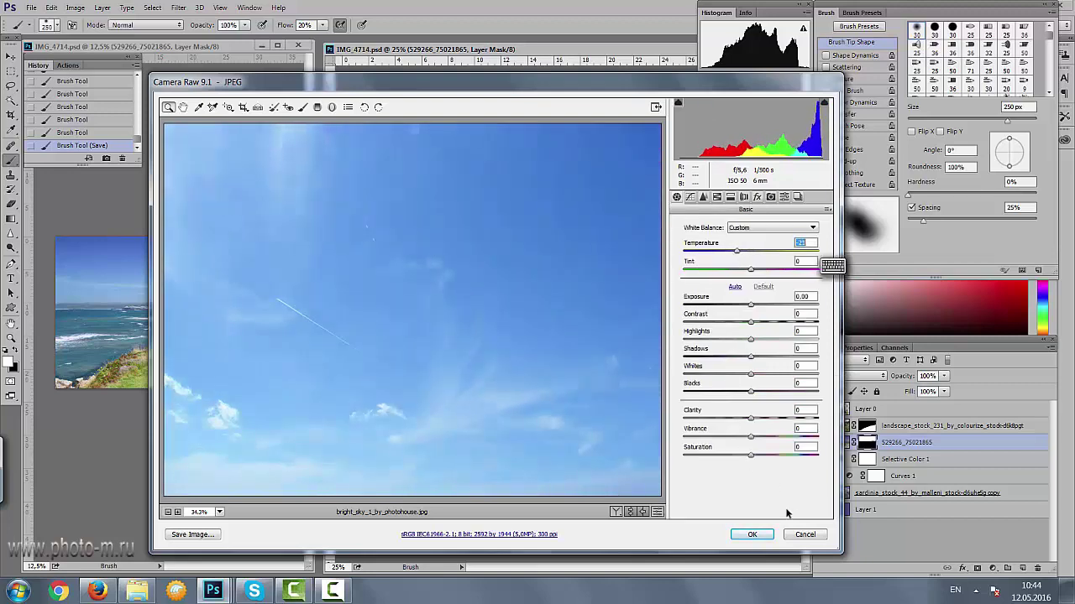
click(752, 535)
- Enlarge the placed sky to fill the canvas and add a clipped Curves darkening lower mid-tones
mouse_move(665, 393)
mouse_down()
mouse_move(539, 284)
mouse_move(545, 236)
mouse_up()
key(Return)
click(991, 568)
click(945, 376)
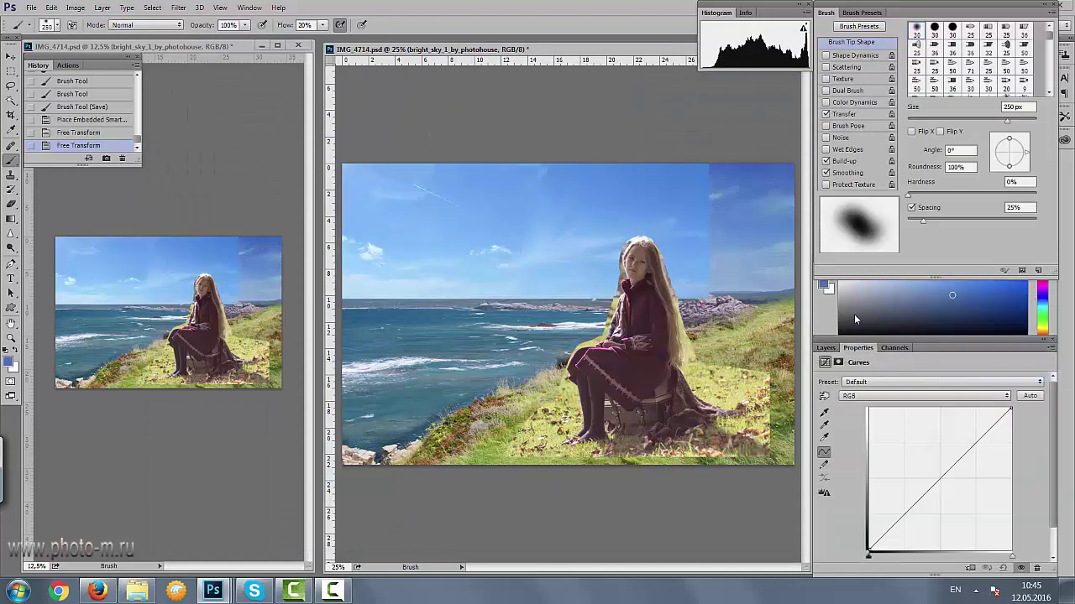
key(ctrl+alt+g)
drag(917, 501, 919, 508)
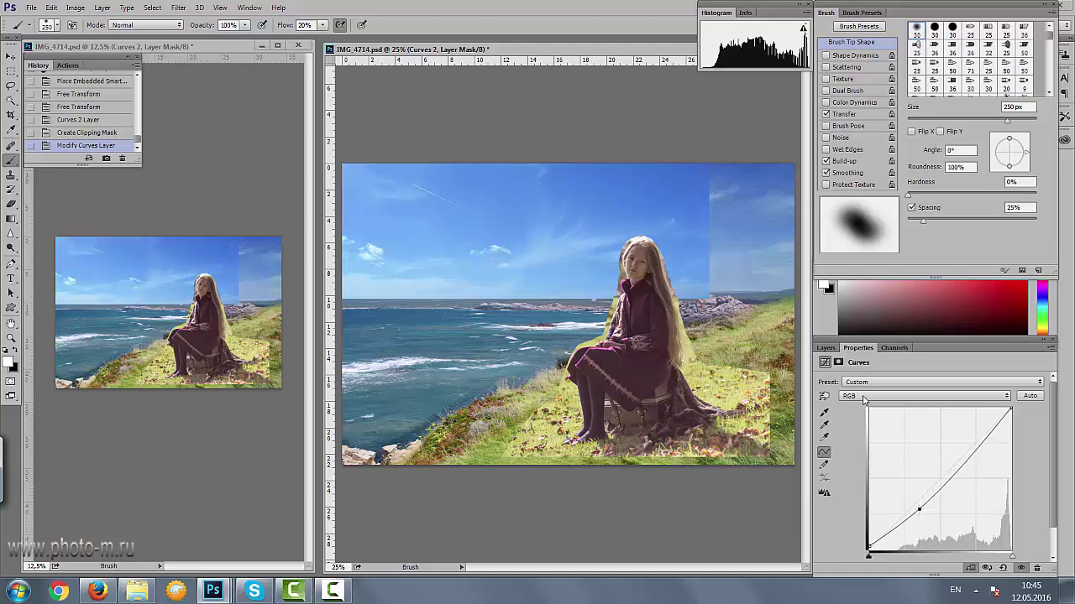
key(alt+5)
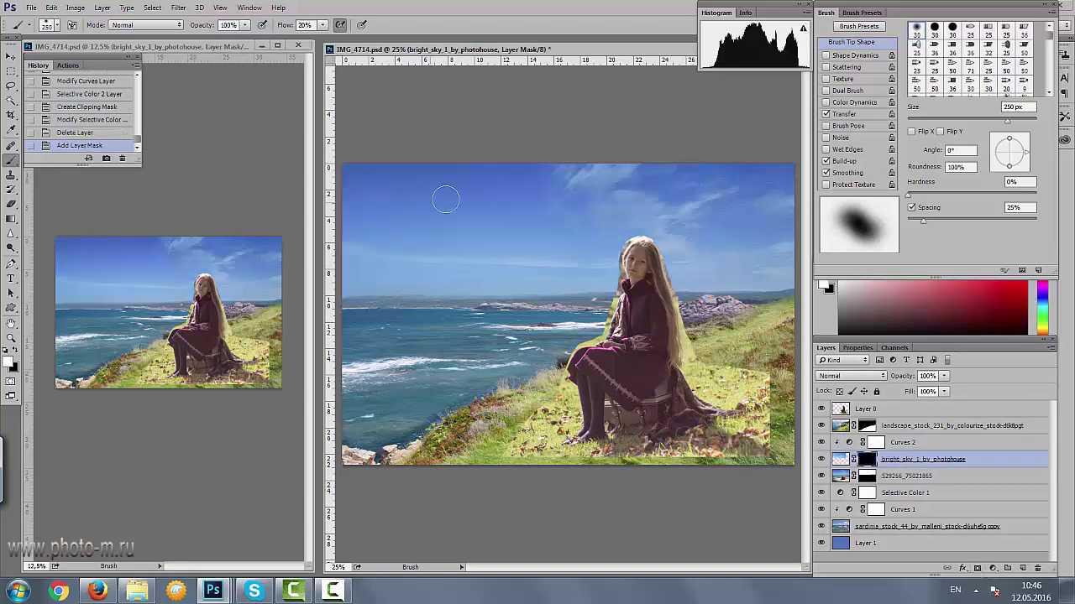
- Brush the sky into the top of the image with a 500 px brush and set opacity 68%
drag(443, 193, 458, 198)
key(bracketright)
key(bracketright)
key(bracketright)
drag(943, 376, 930, 396)
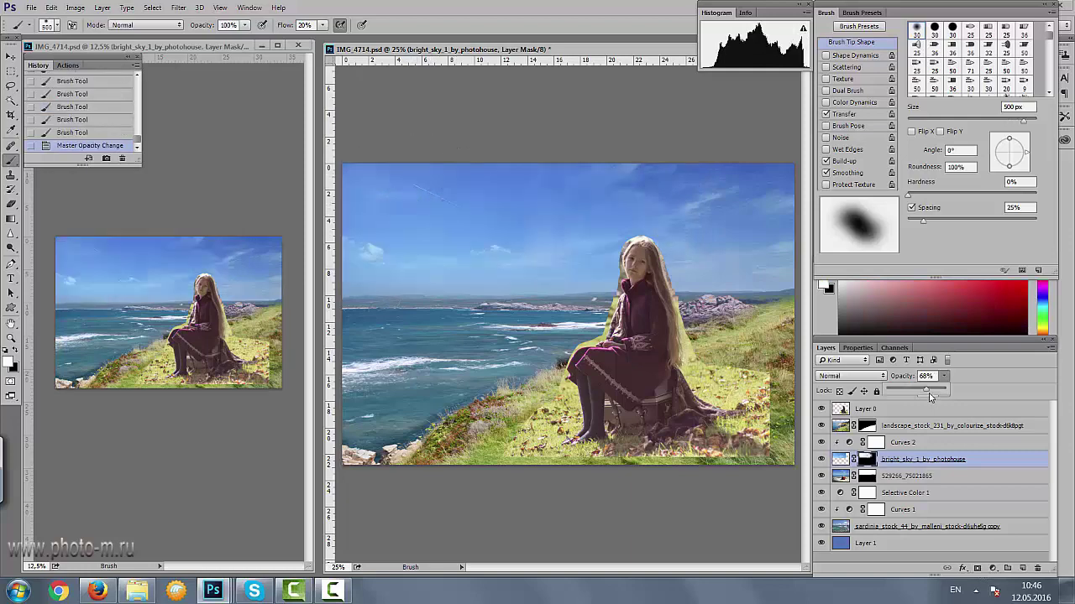
- Set the cloud layer to Soft Light, scale it to about 151% and flip it horizontally
click(865, 376)
click(837, 249)
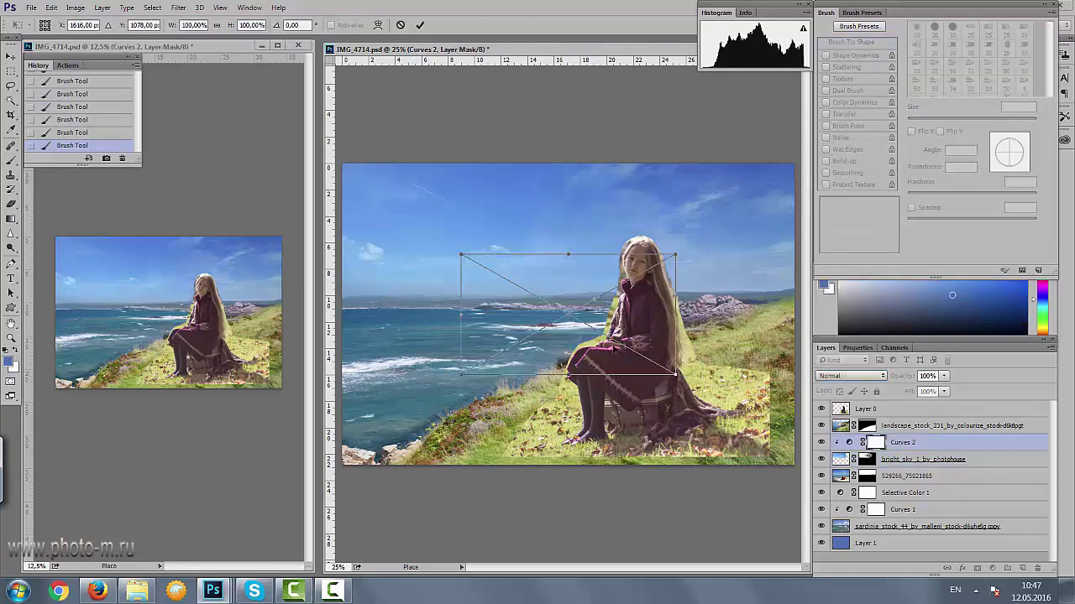
drag(570, 315, 439, 232)
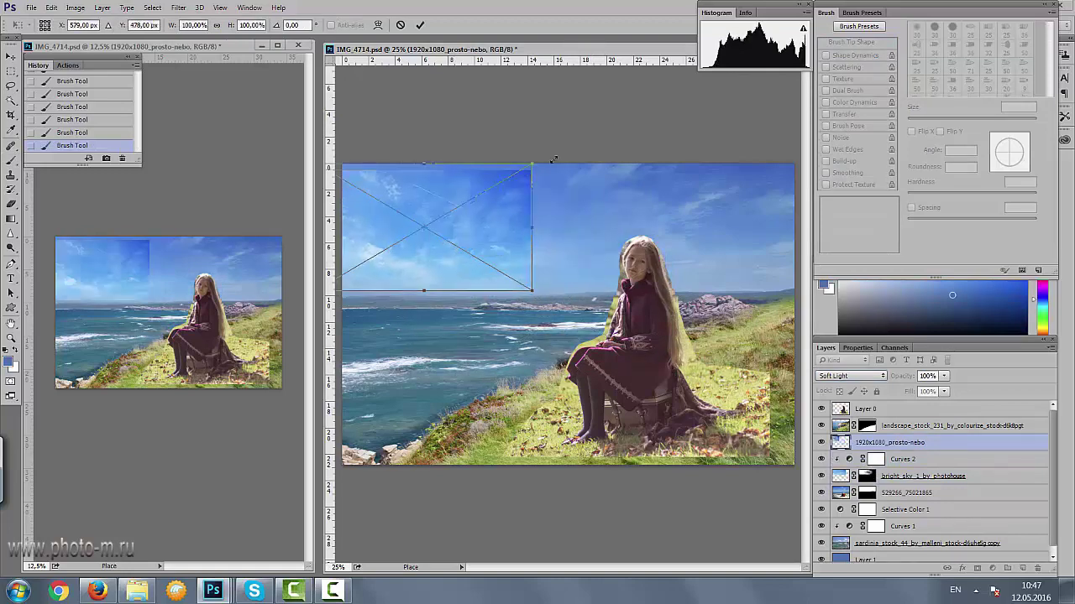
drag(535, 167, 645, 84)
mouse_move(546, 235)
mouse_down()
mouse_move(378, 248)
mouse_move(459, 241)
mouse_up()
right_click(459, 241)
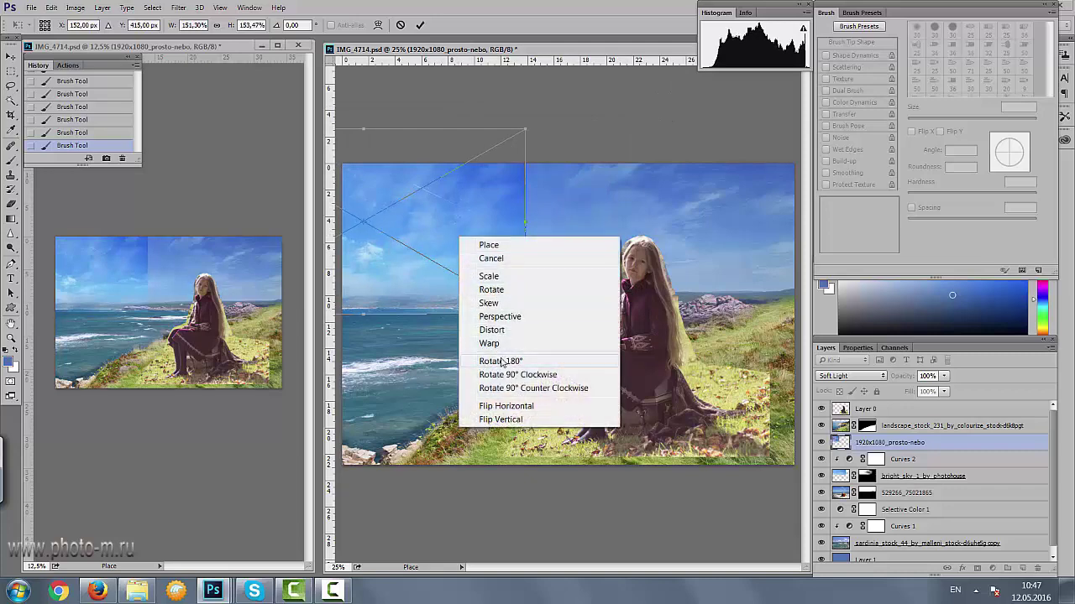
click(504, 406)
drag(542, 263, 581, 264)
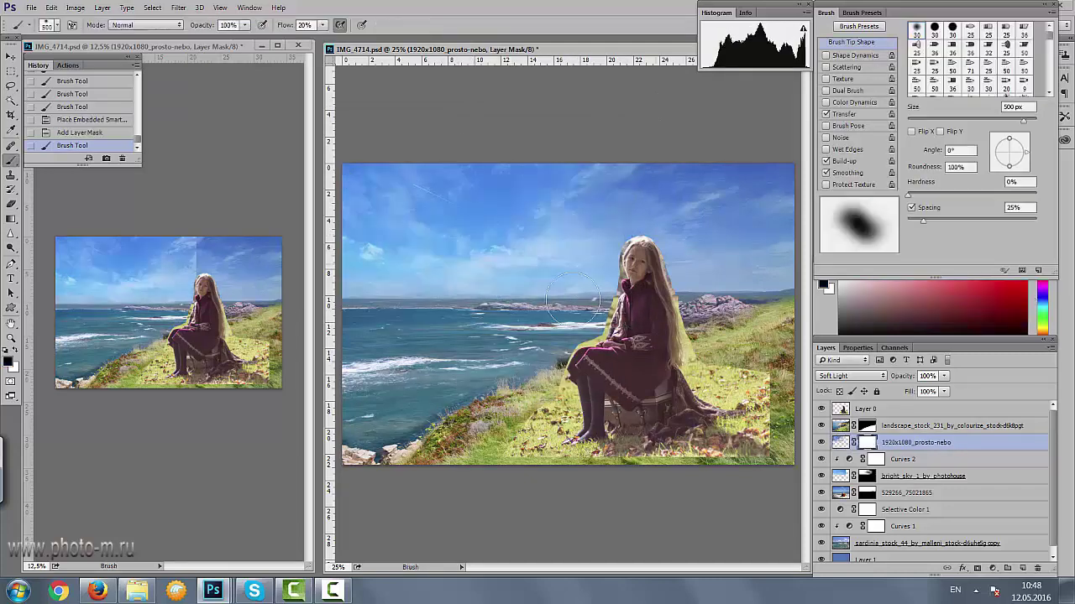
- Mask the clouds along the horizon and add a Selective Color adjustment layer
drag(344, 311, 504, 314)
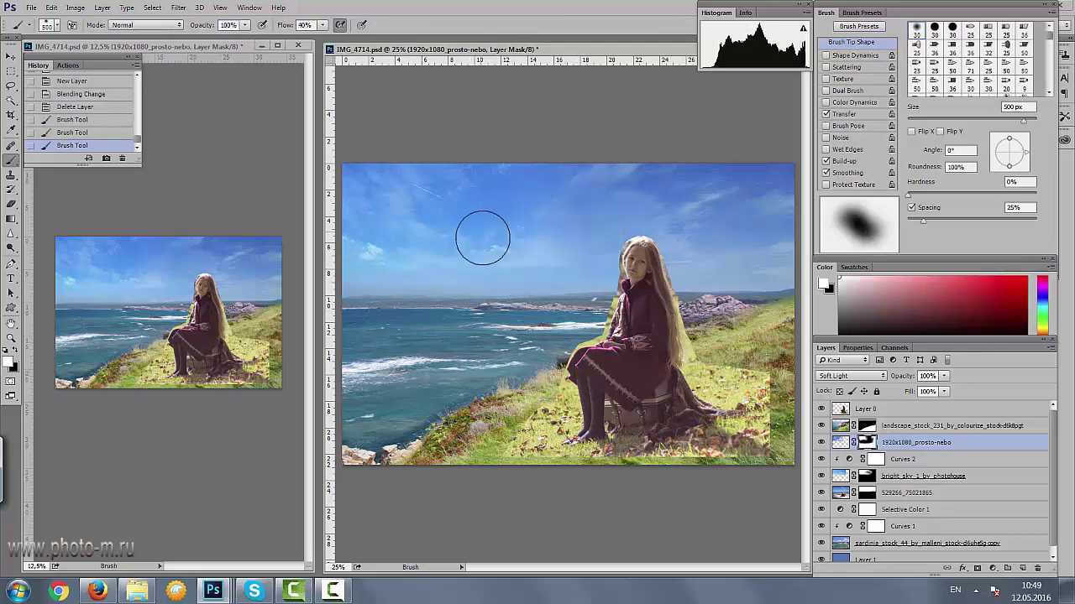
click(992, 570)
click(965, 556)
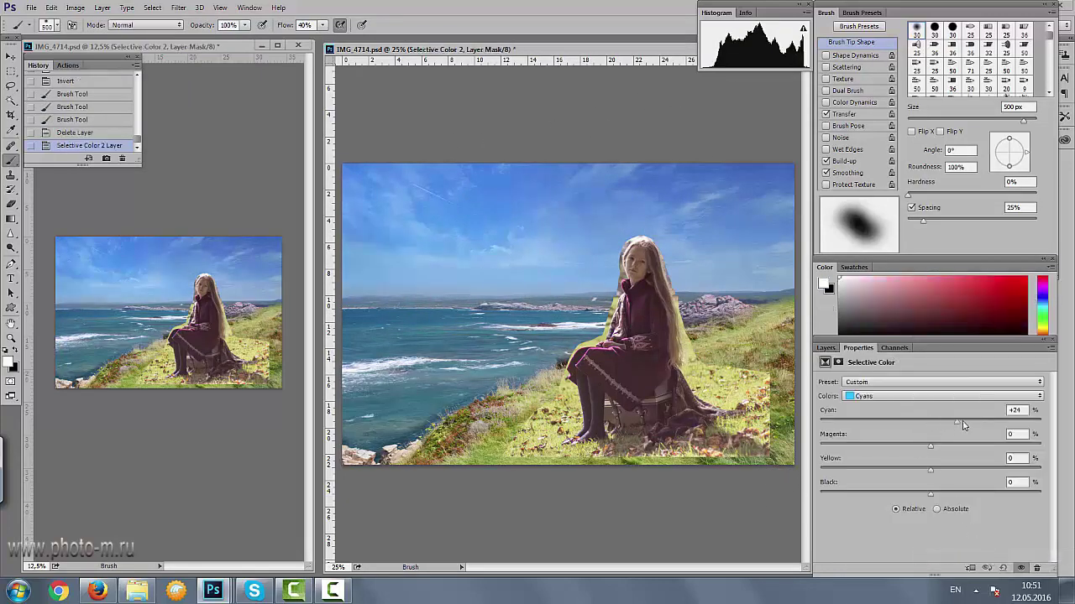
- Invert the Selective Color 2 mask and paint it back into the upper sky
click(826, 348)
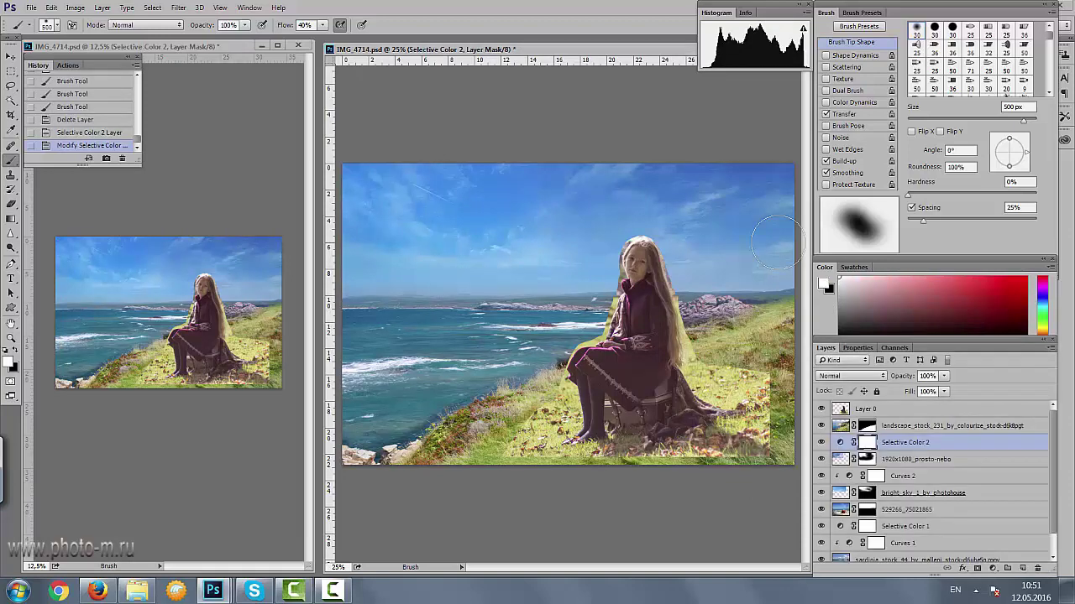
key(ctrl+i)
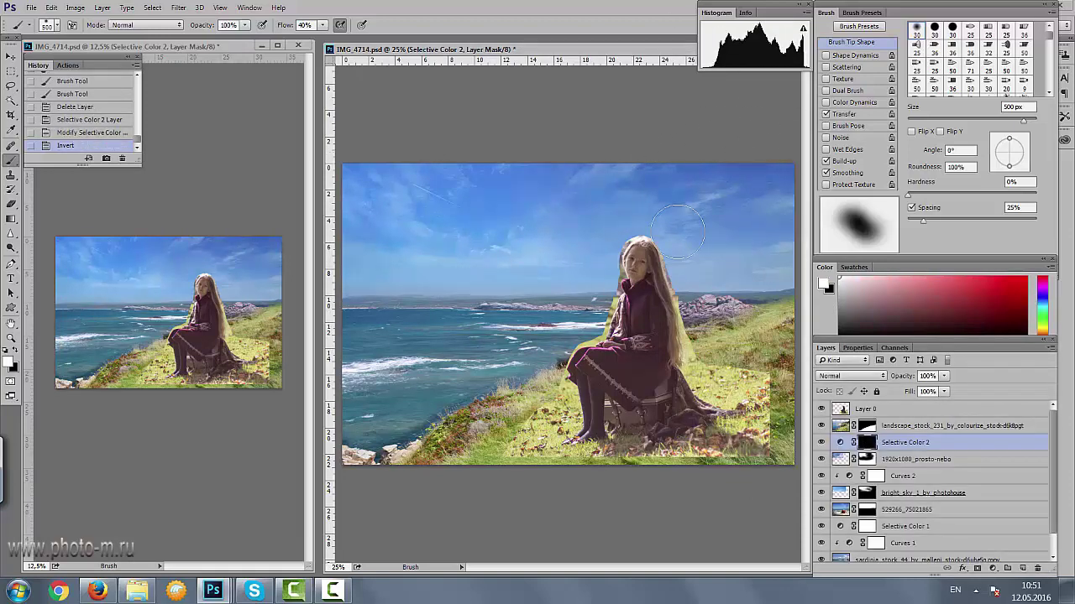
click(789, 228)
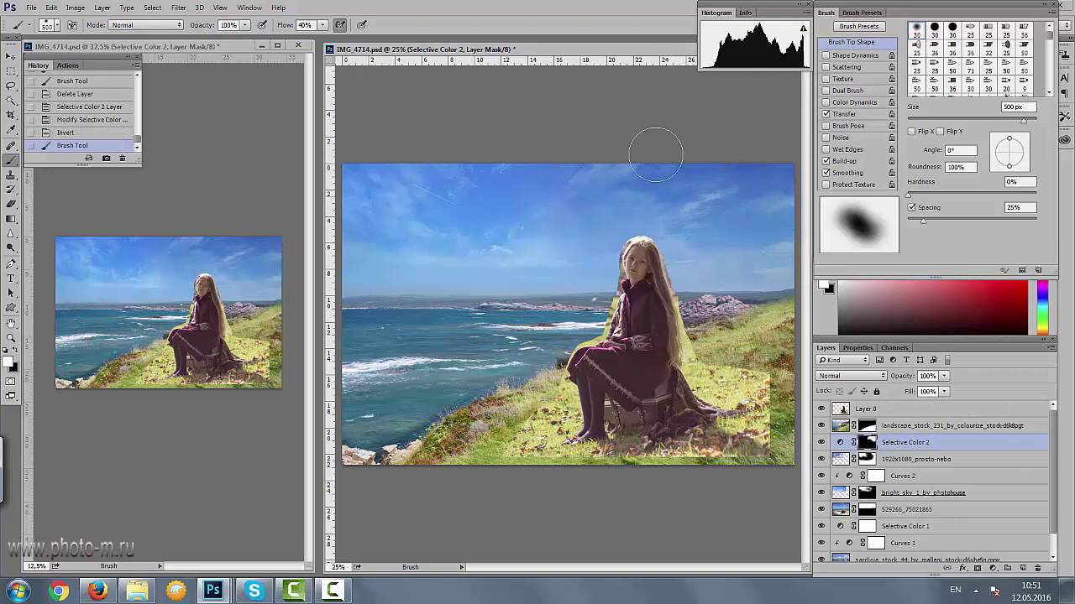
click(507, 196)
double_click(843, 442)
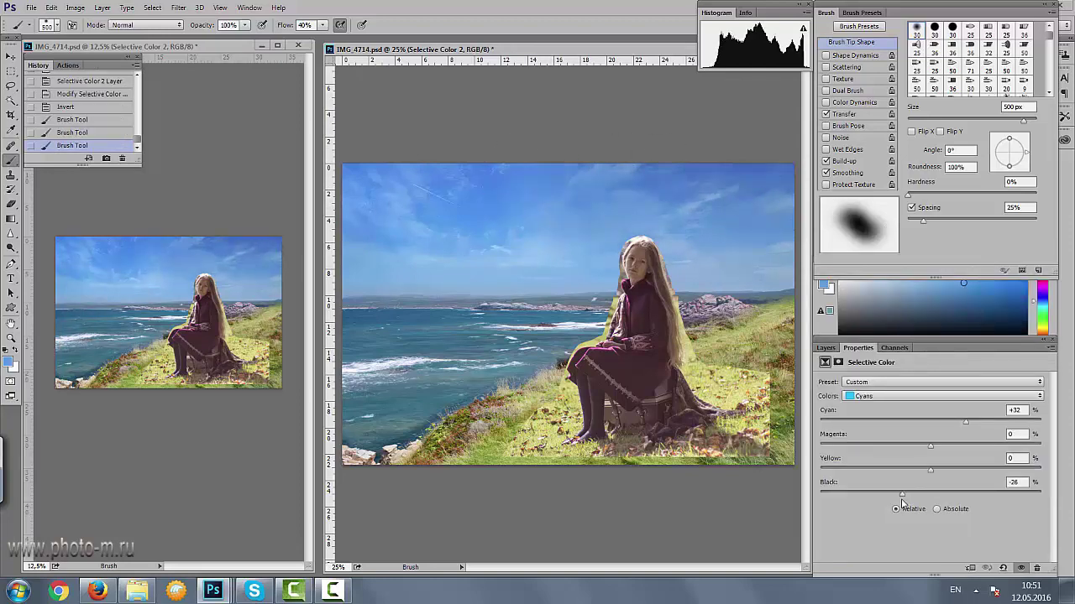
click(826, 348)
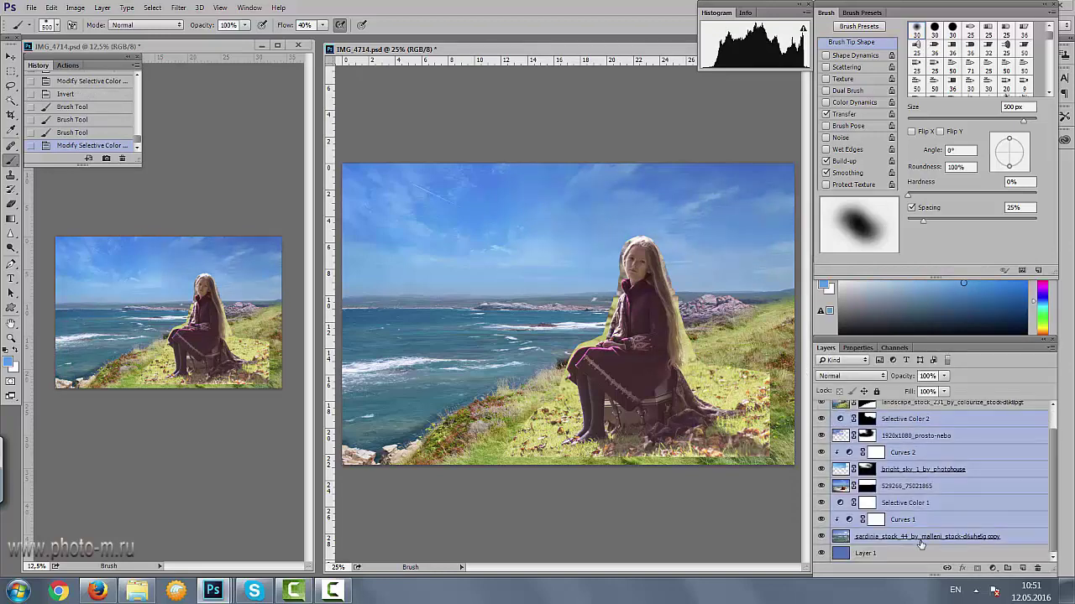
- Merge the sea and sky layers, heal away the airplane contrail, and name the layer 'море и небо'
key(ctrl+e)
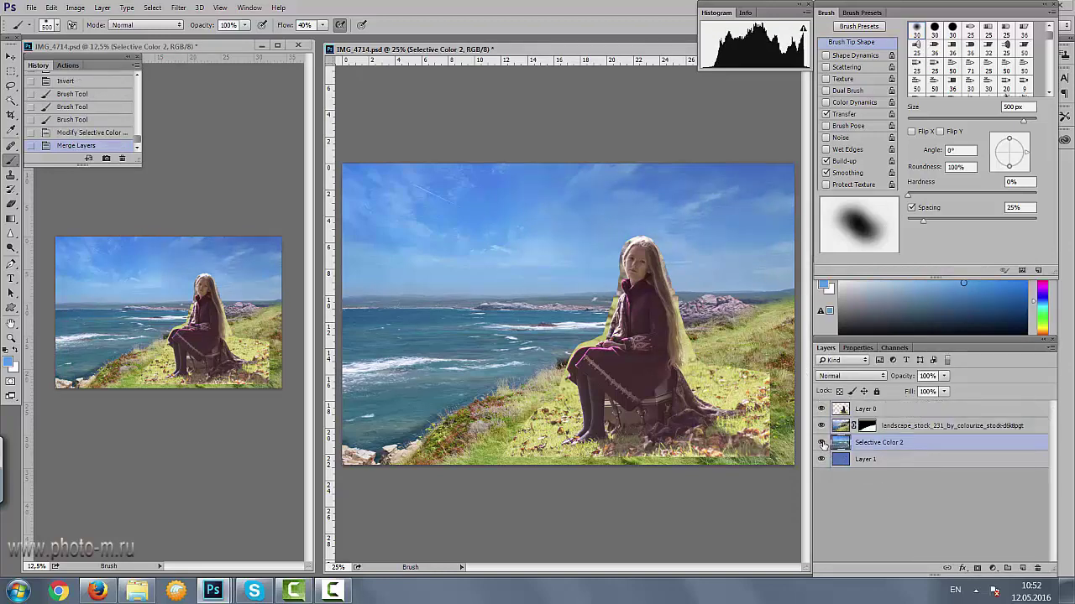
key(ctrl+plus)
key(ctrl+plus)
key(ctrl+plus)
key(ctrl+j)
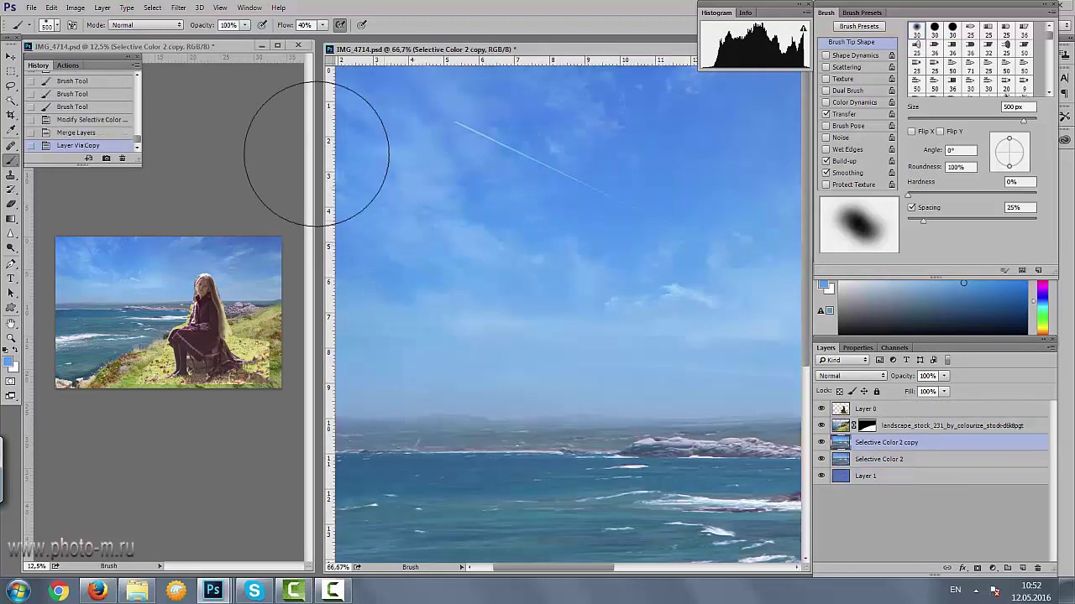
key(j)
key(bracketright)
drag(462, 122, 544, 168)
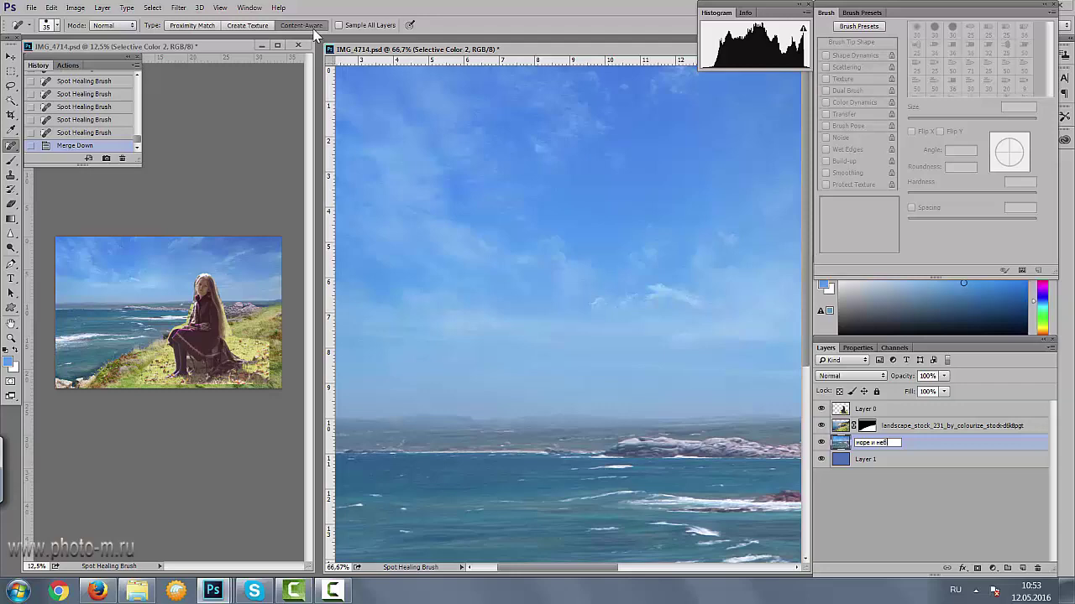
text(оре и неб)
key(Return)
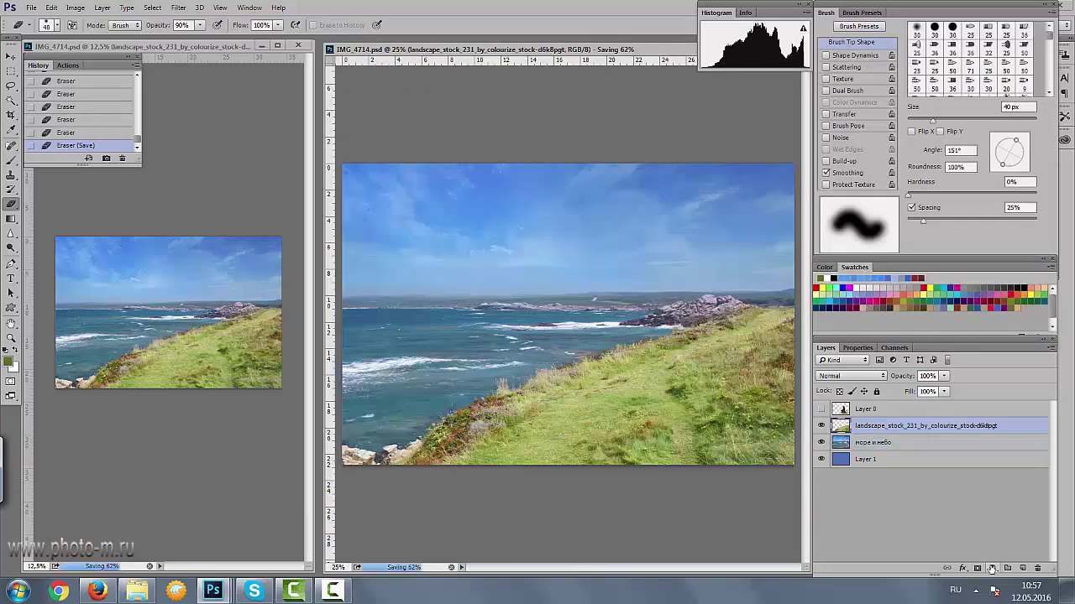
- Add a Curves layer clipped to the landscape that darkens it slightly
click(992, 568)
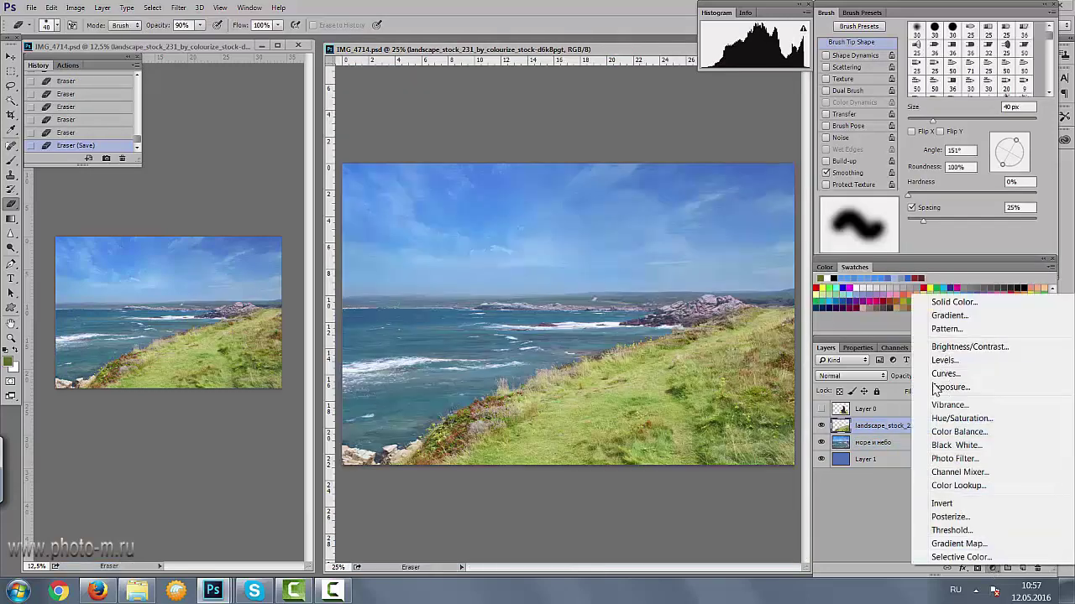
click(952, 379)
key(ctrl+alt+g)
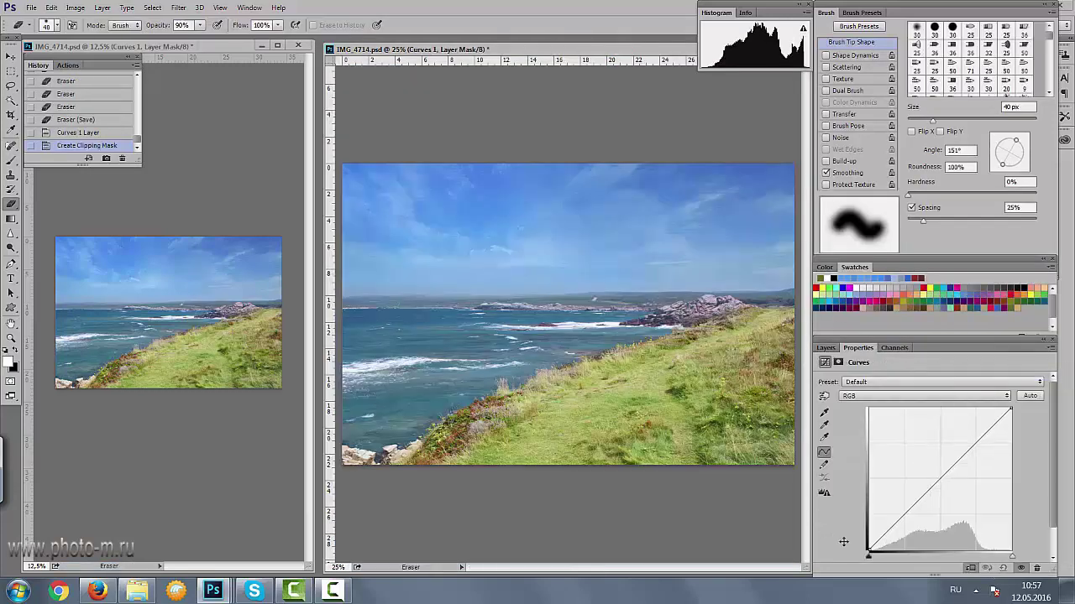
drag(900, 519, 905, 522)
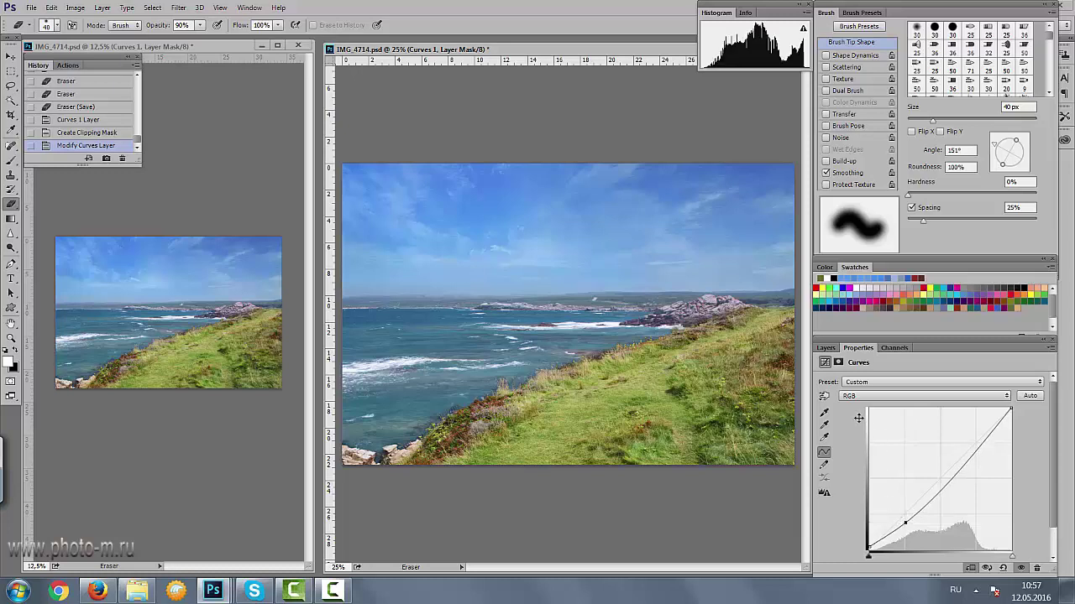
- Add a clipped Hue/Saturation layer that lowers the grass Yellows saturation to -19
click(823, 348)
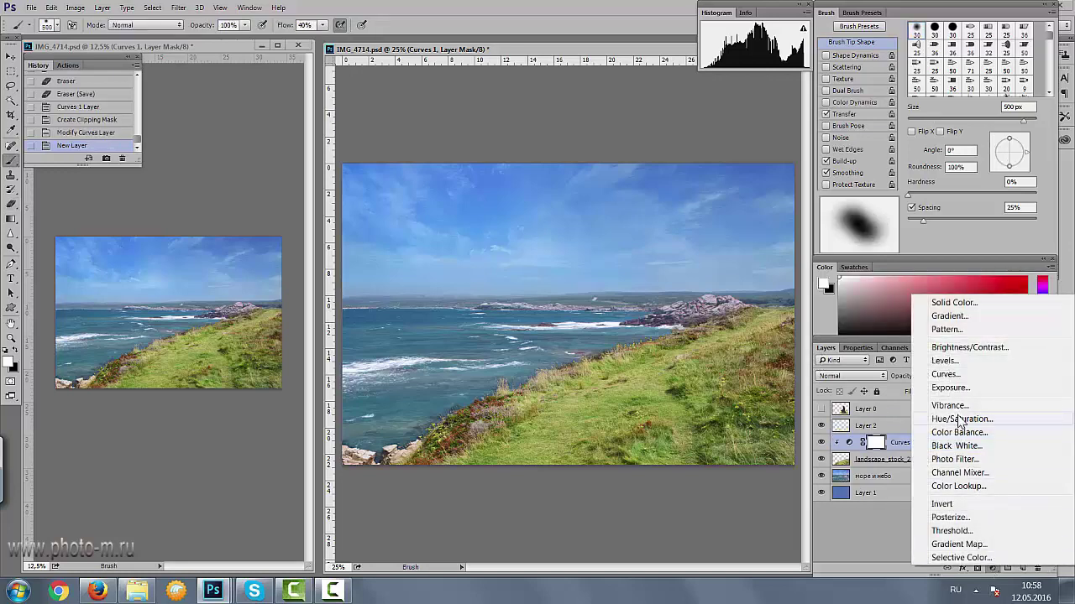
click(957, 419)
key(ctrl+alt+g)
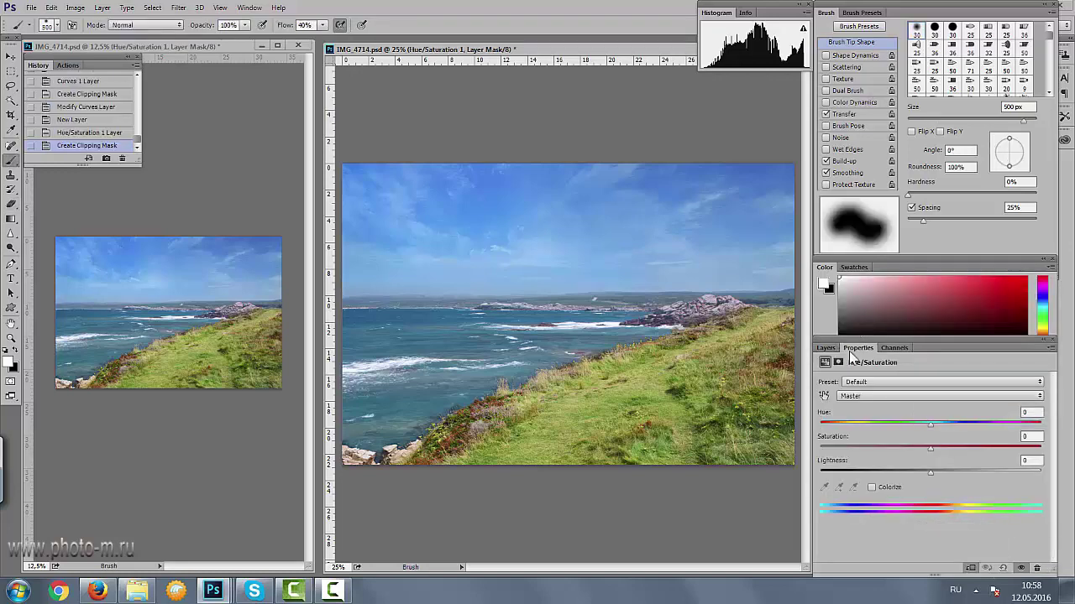
click(824, 395)
drag(738, 395, 792, 406)
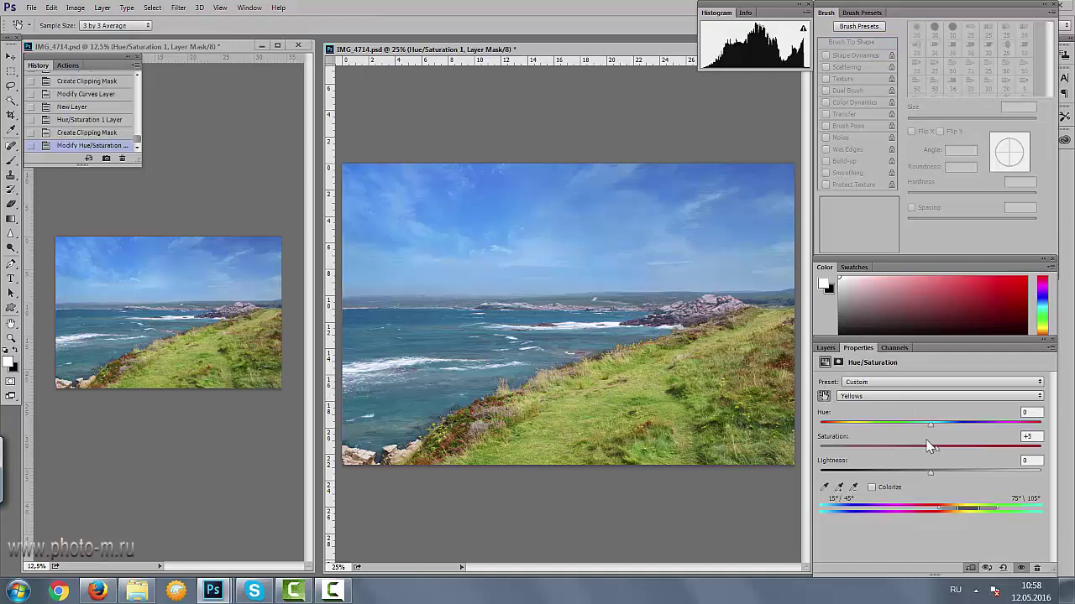
drag(930, 446, 912, 457)
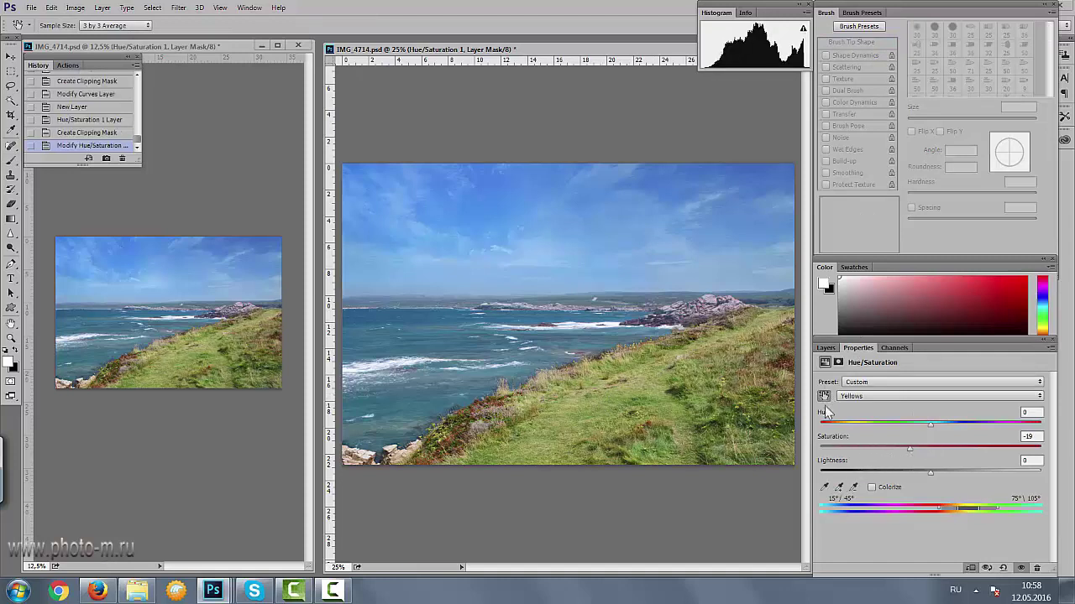
click(825, 347)
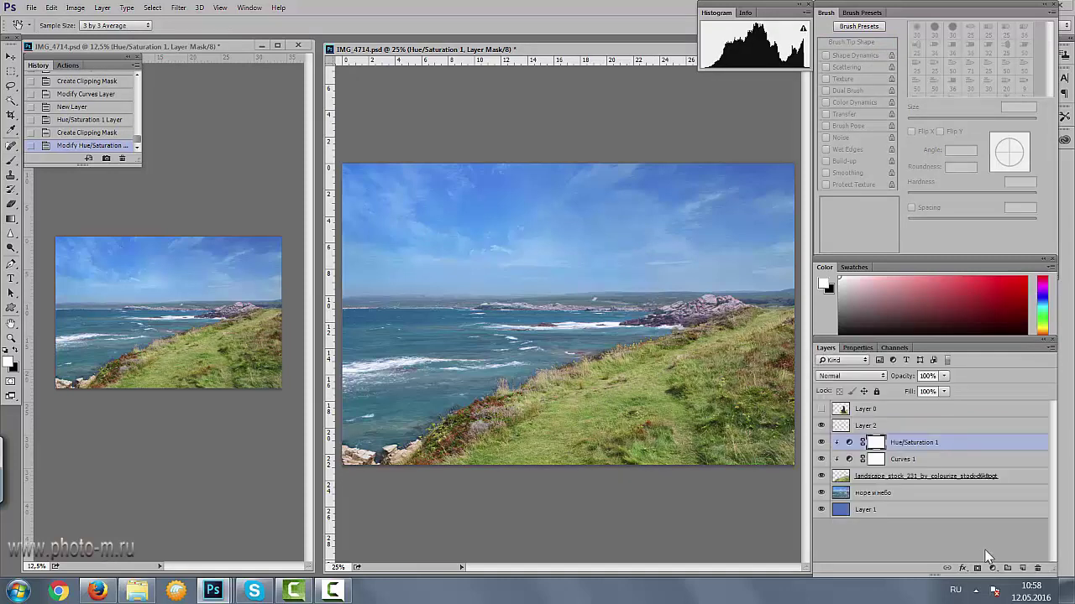
- Add a Color Balance adjustment layer that tints the midtones slightly green
click(992, 570)
click(957, 433)
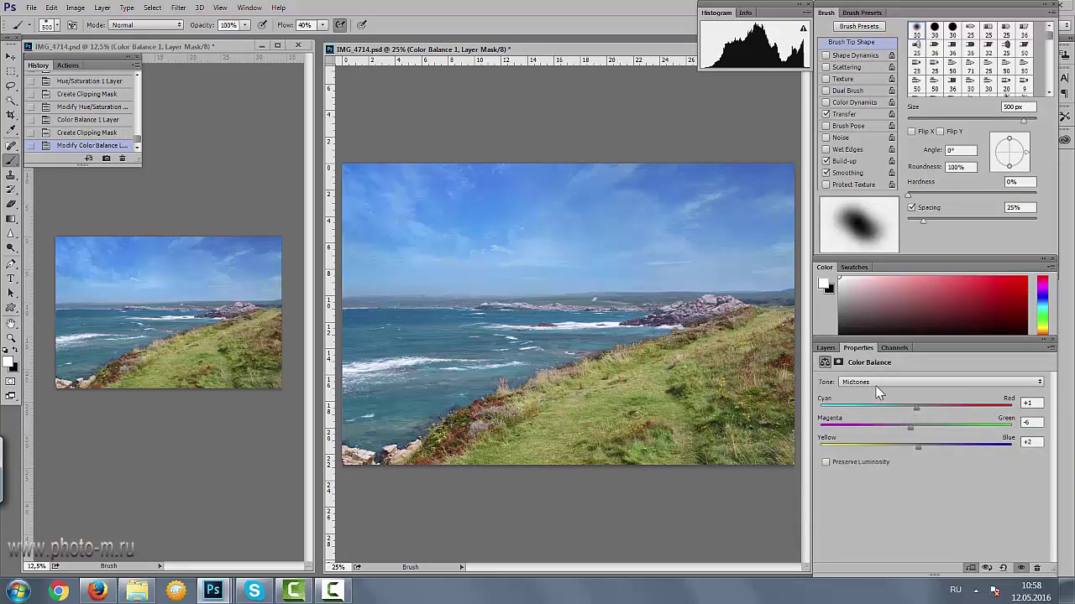
click(825, 347)
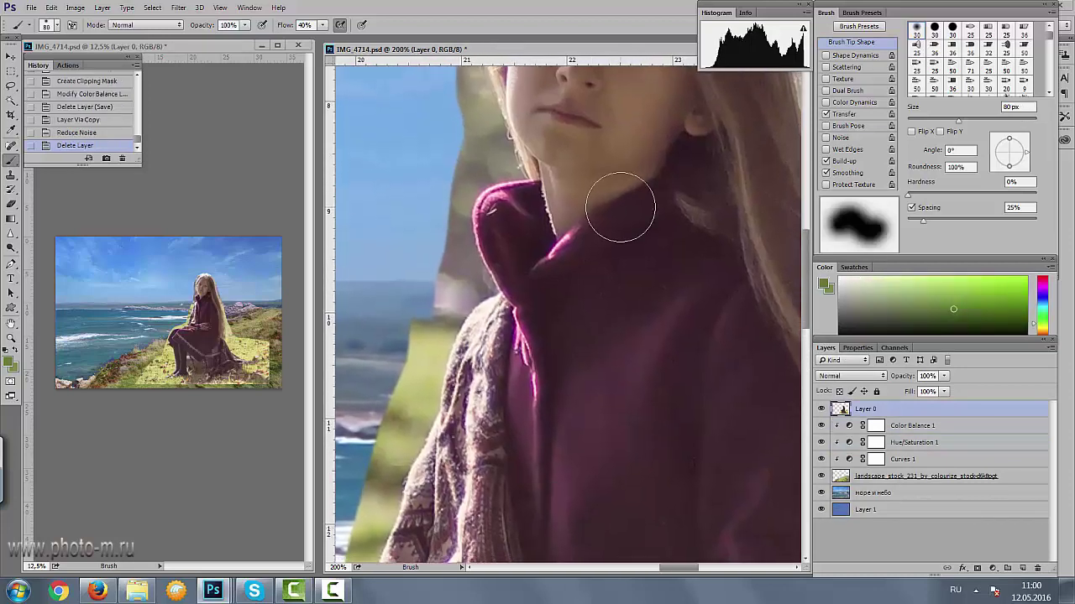
- In the Camera Raw Filter, brighten Oranges to +27, raise Purples/Magentas luminance, and mute Yellows saturation
click(178, 8)
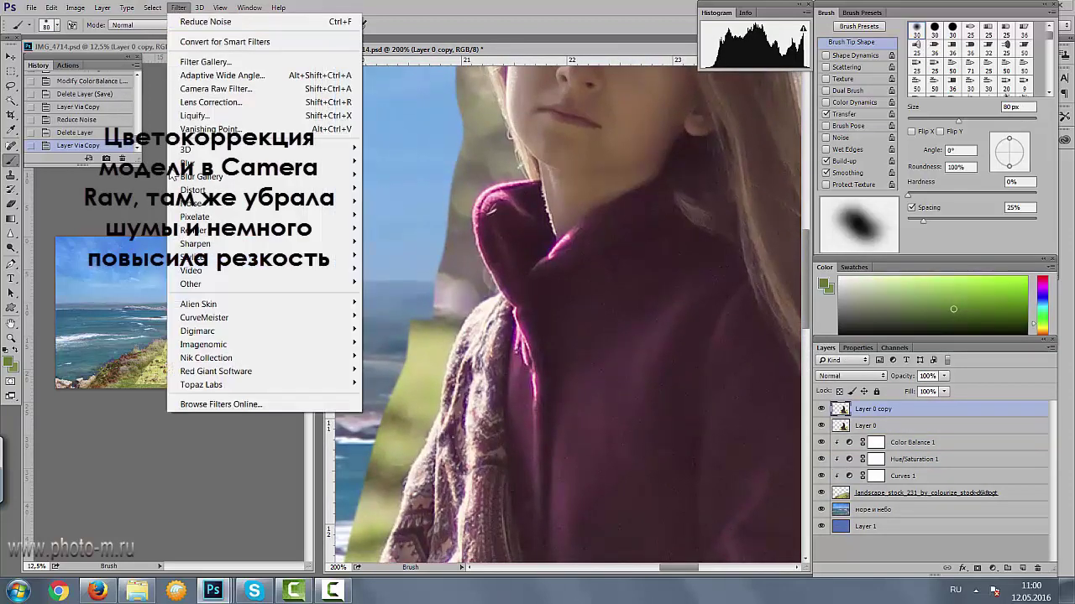
click(219, 91)
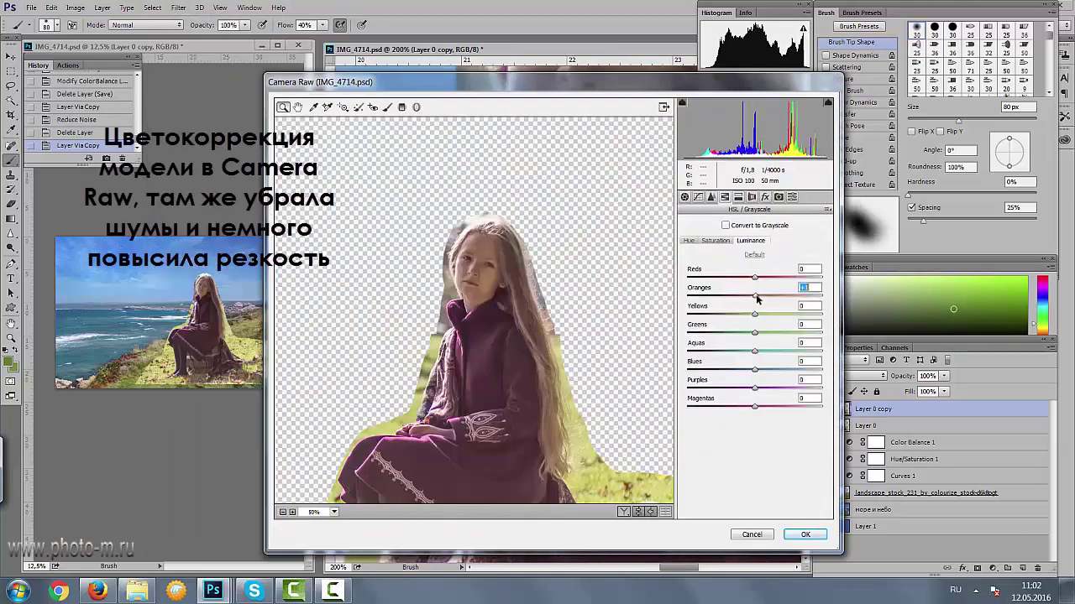
drag(756, 297, 765, 298)
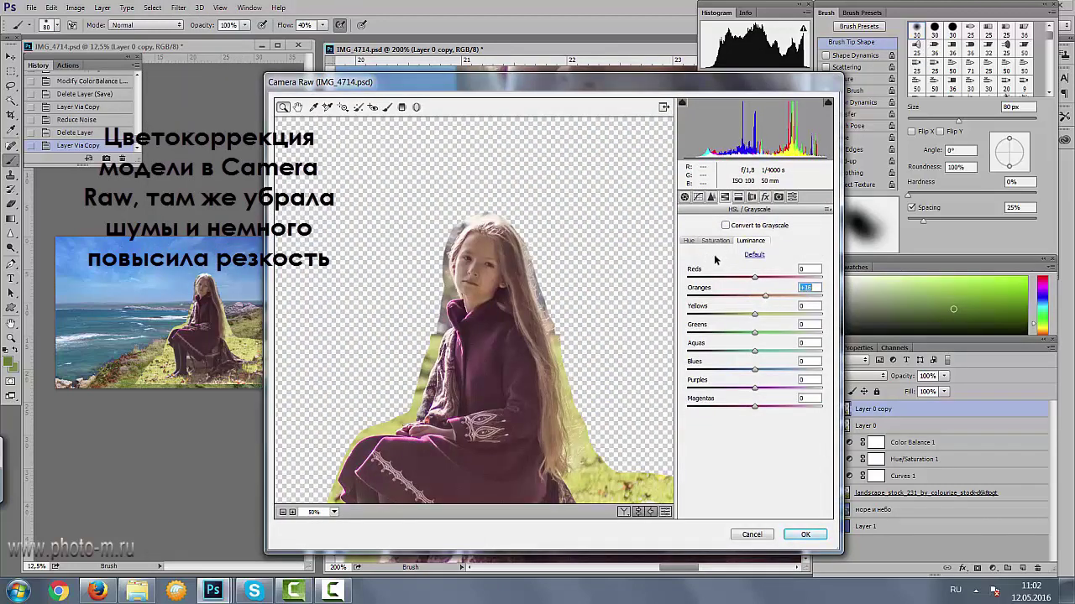
mouse_move(754, 388)
mouse_down()
mouse_move(781, 411)
mouse_move(731, 412)
mouse_up()
drag(617, 425, 621, 253)
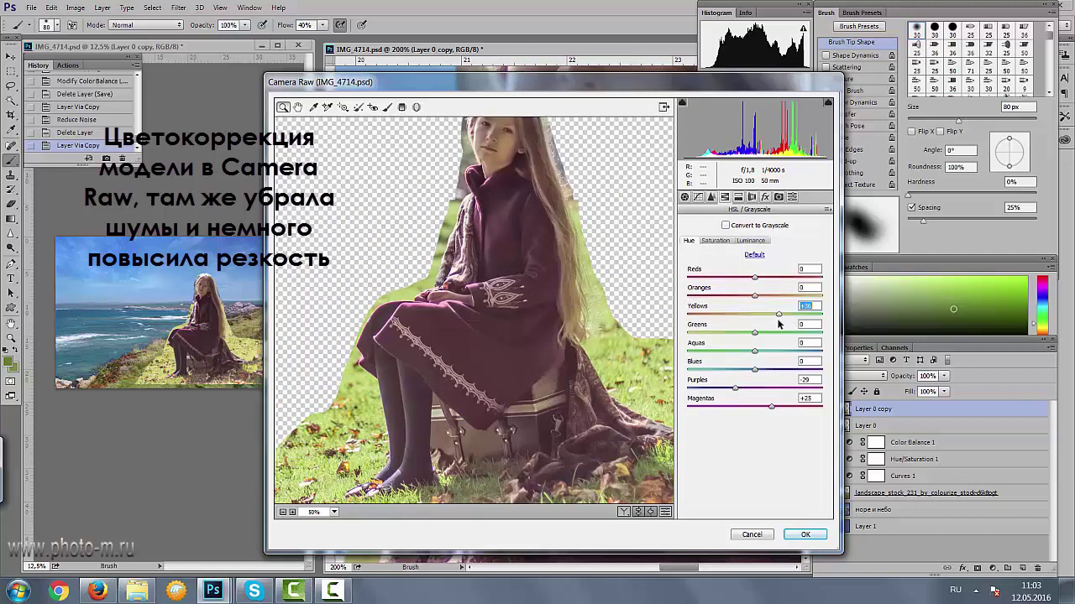
click(715, 241)
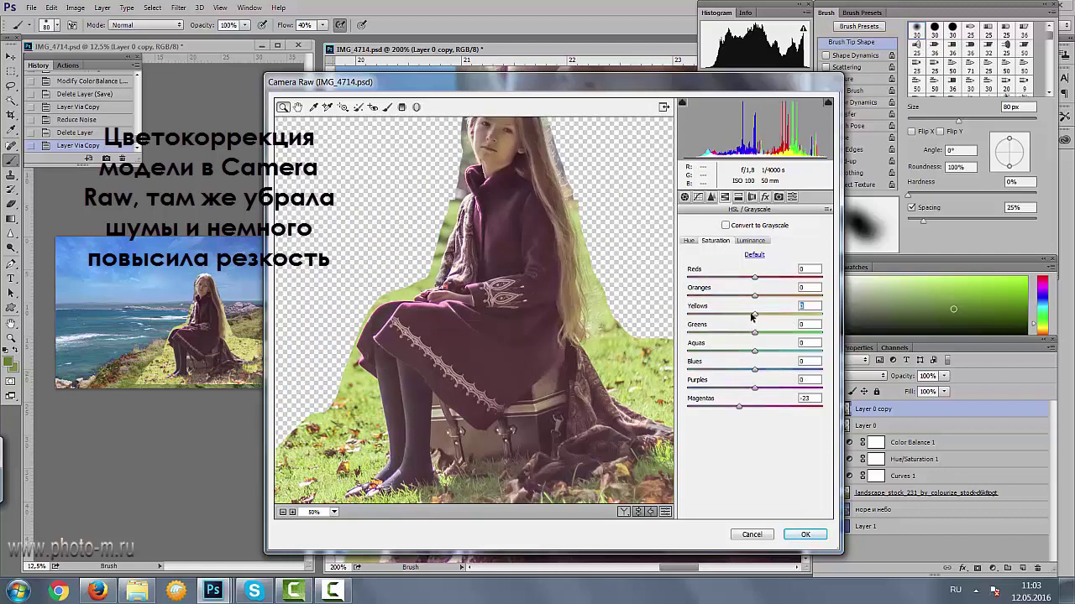
drag(753, 316, 728, 320)
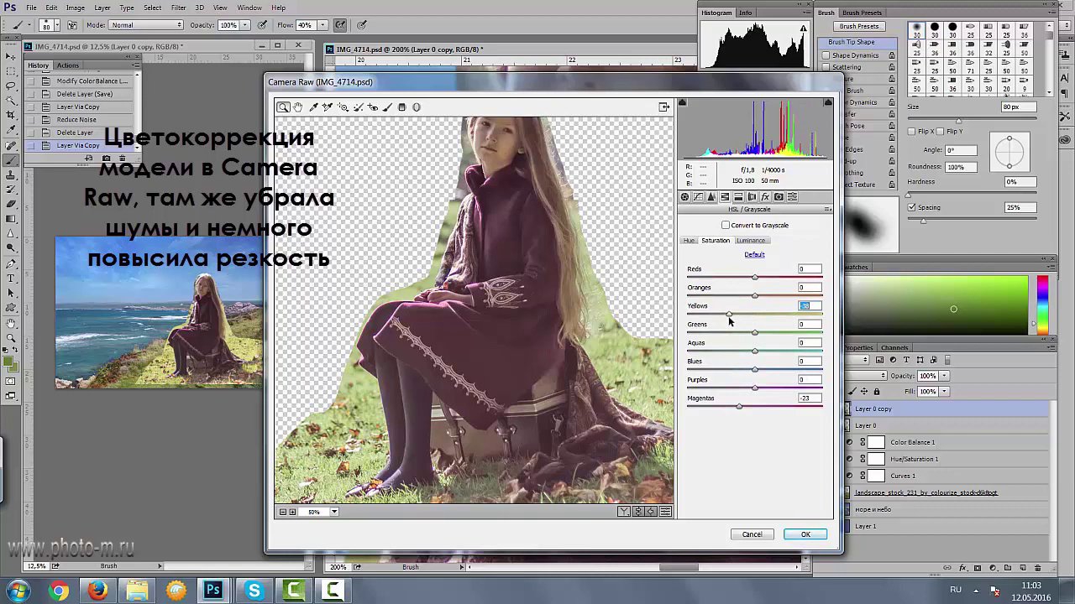
- In Detail, check the girl's face at 200% and strengthen colour noise reduction
click(711, 196)
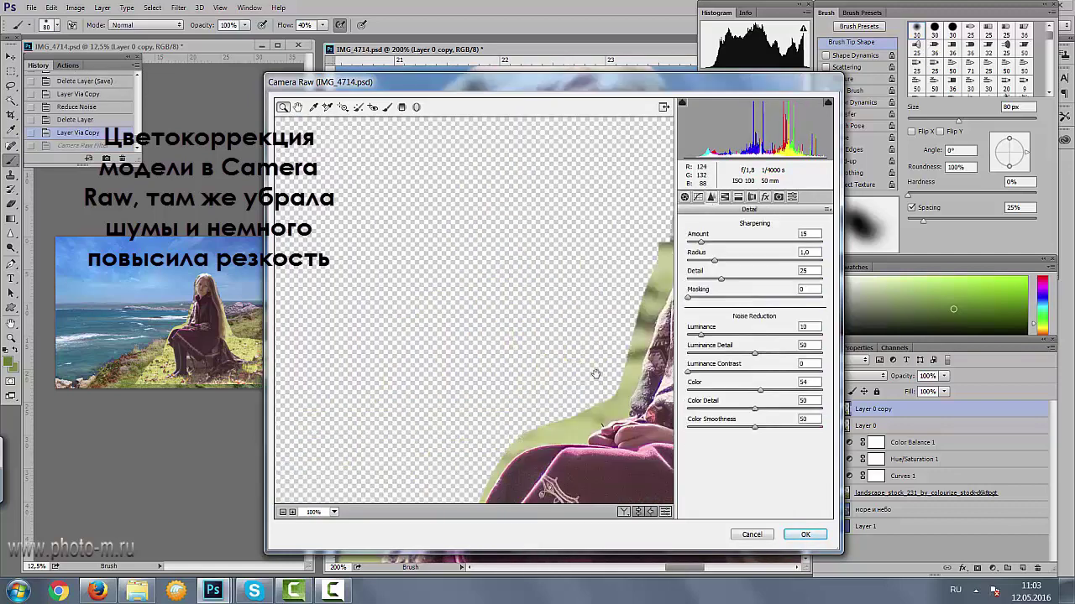
drag(594, 374, 347, 330)
click(523, 305)
mouse_move(523, 305)
mouse_down()
mouse_move(530, 439)
mouse_move(559, 240)
mouse_up()
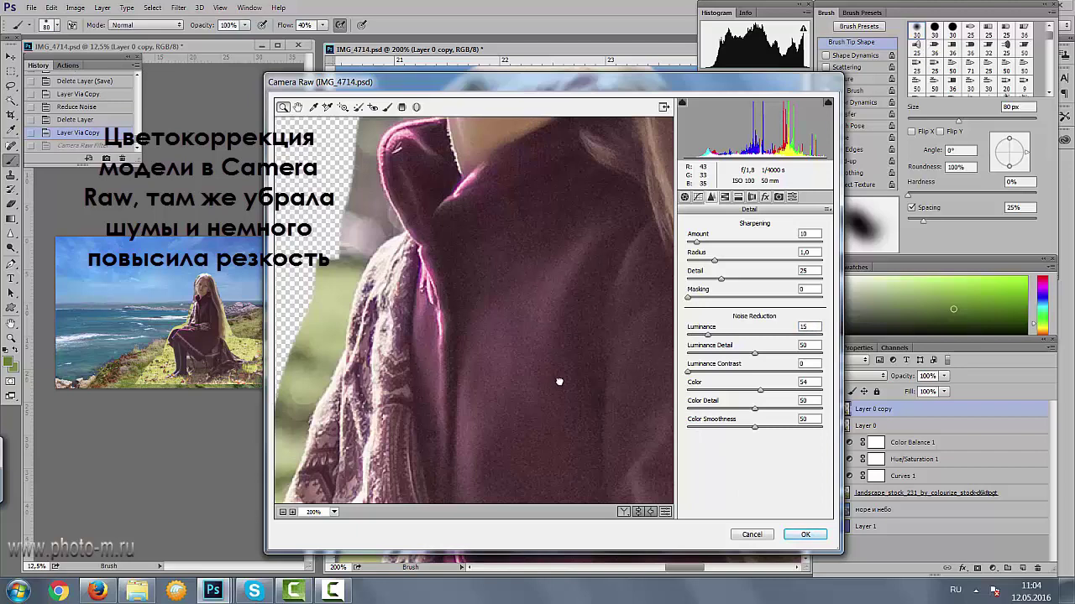
drag(559, 382, 544, 376)
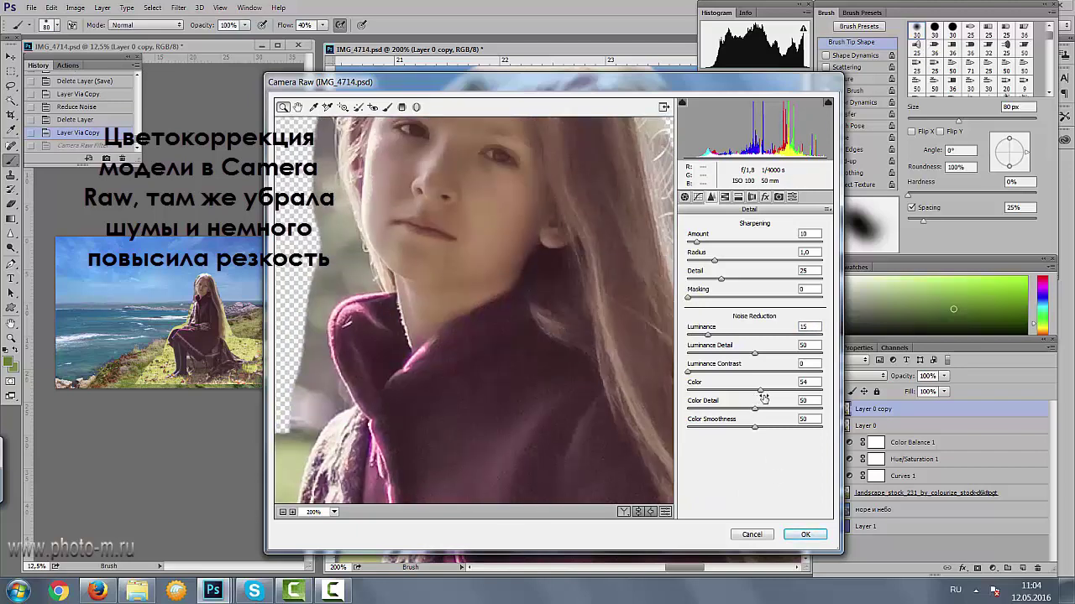
drag(762, 394, 773, 394)
- Apply the Camera Raw look, then Liquify-warp the girl's left cheek and the top of her head
click(804, 534)
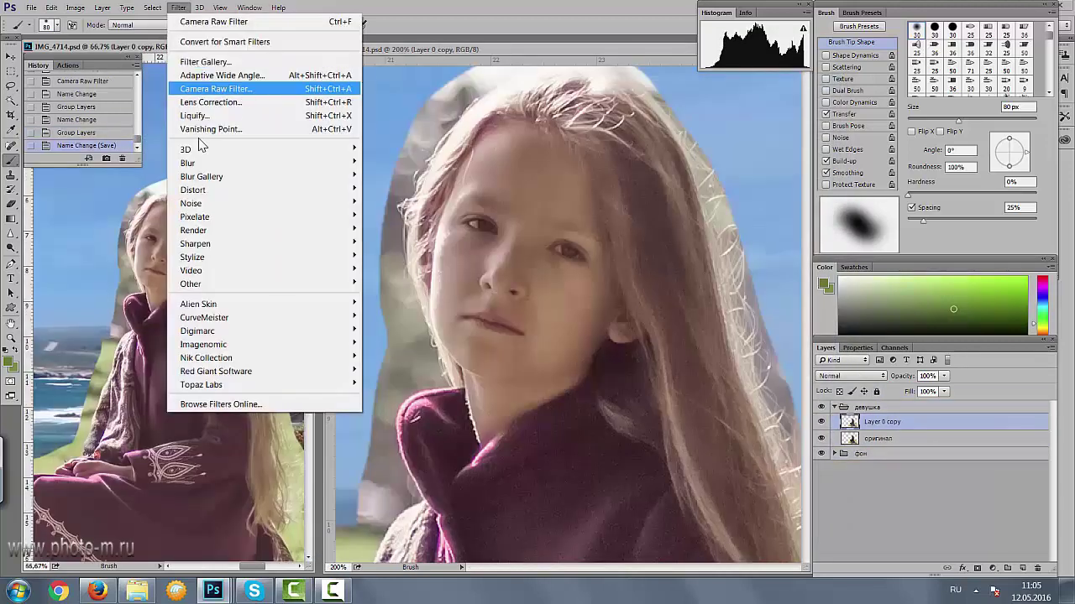
click(217, 117)
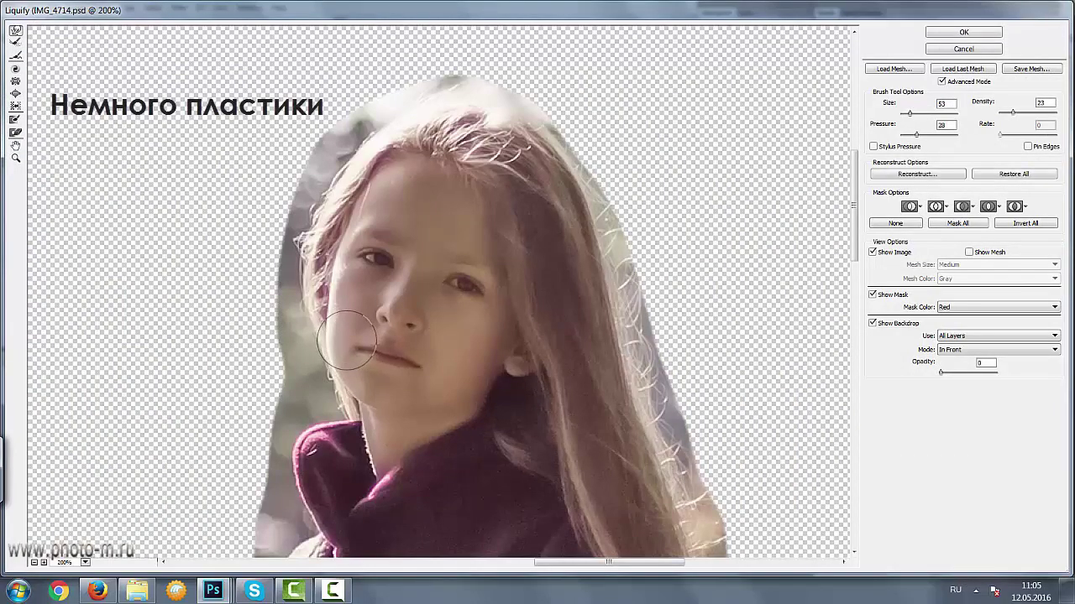
drag(344, 351, 351, 345)
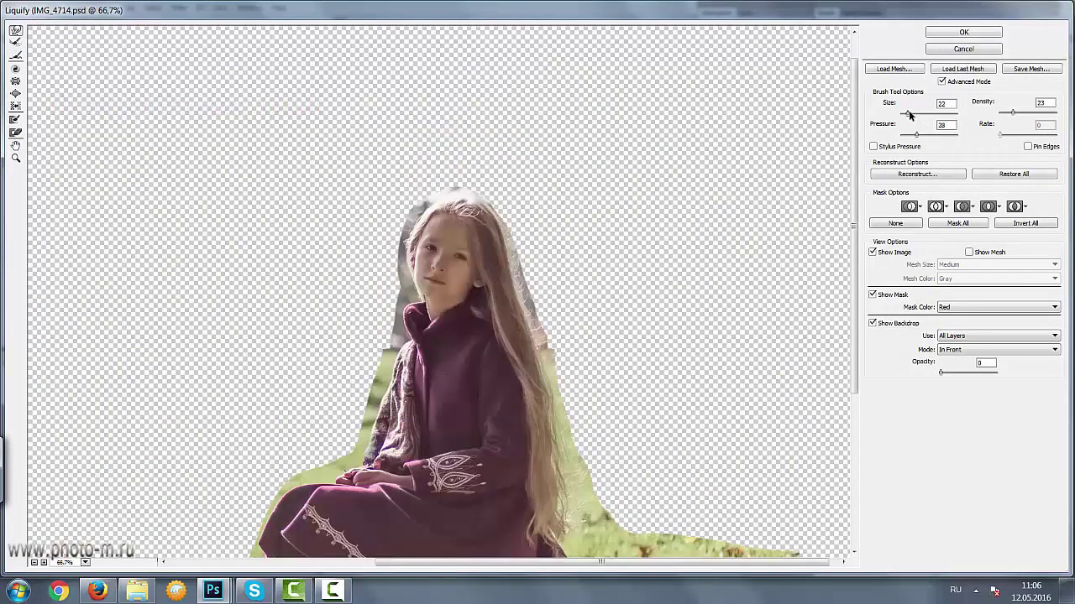
drag(907, 111, 914, 111)
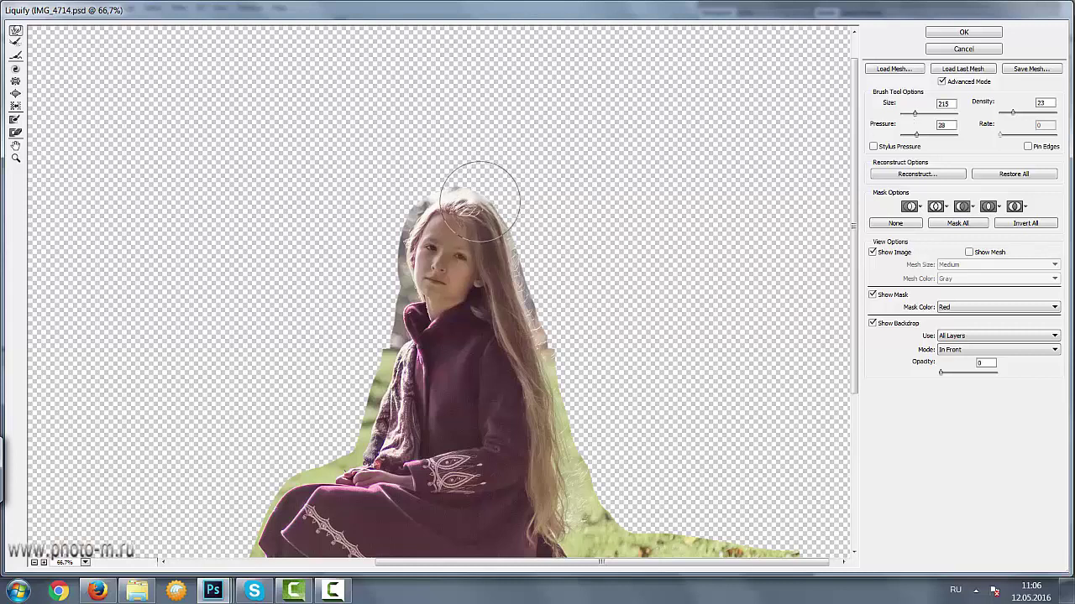
drag(475, 192, 503, 214)
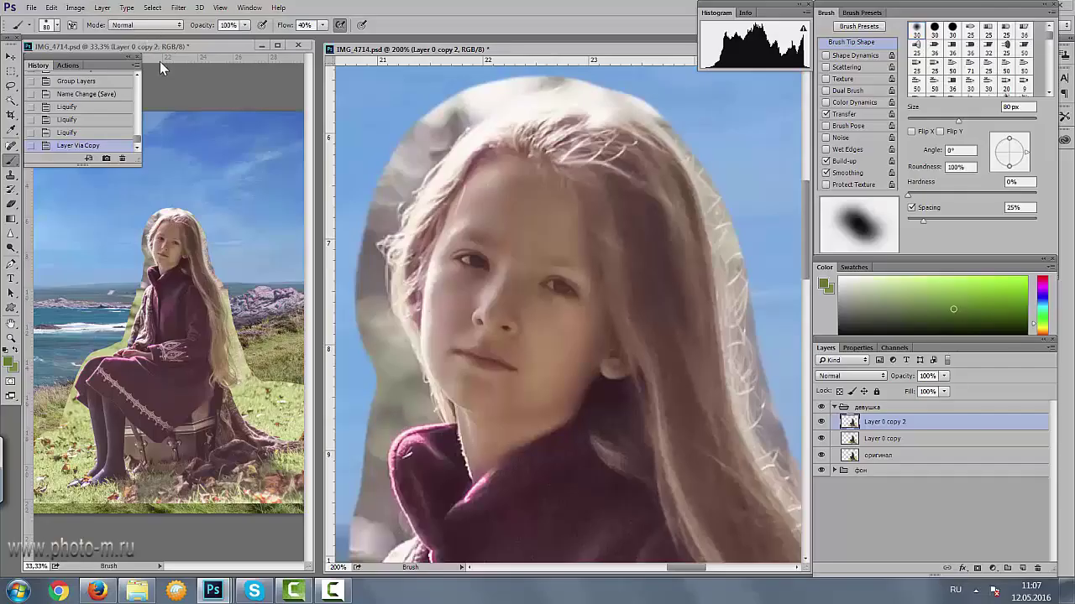
- Run Portraiture on the copy using her cheek's skin tone, with the layer at 50% opacity
click(138, 345)
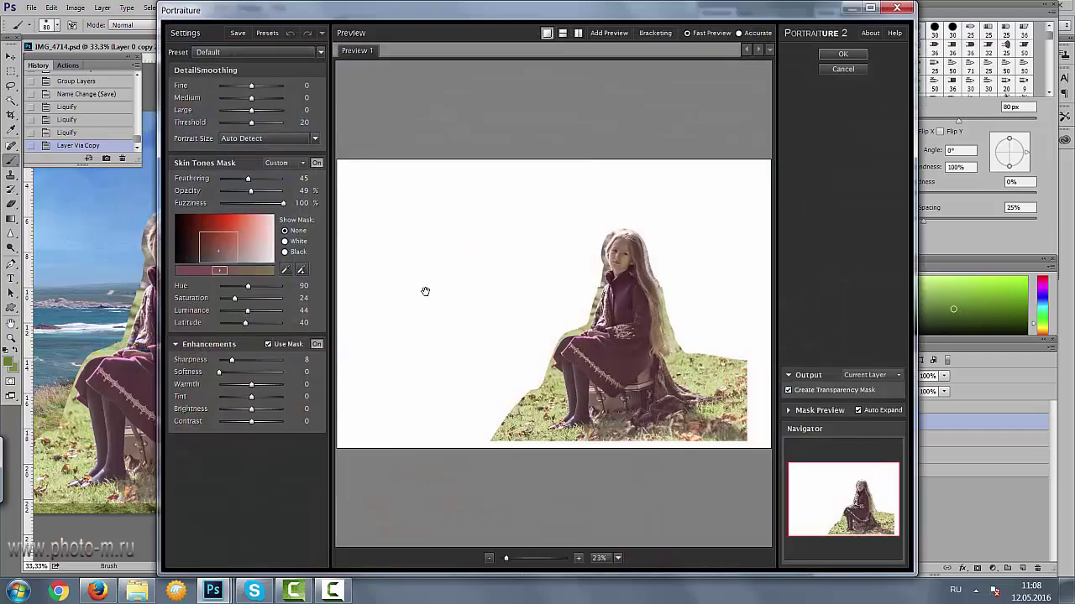
scroll(426, 292, up, 3)
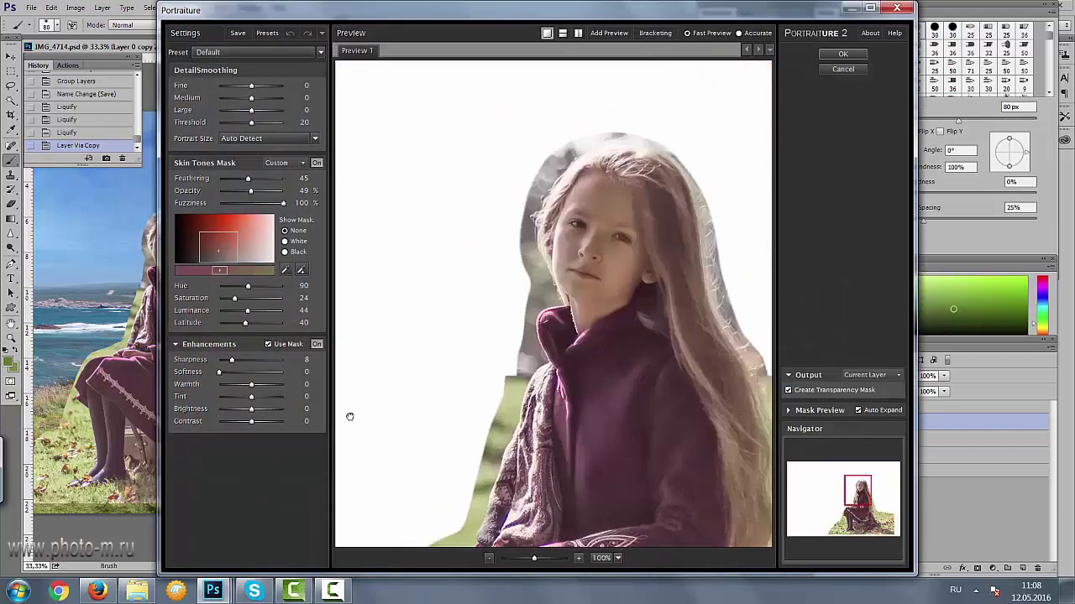
click(302, 269)
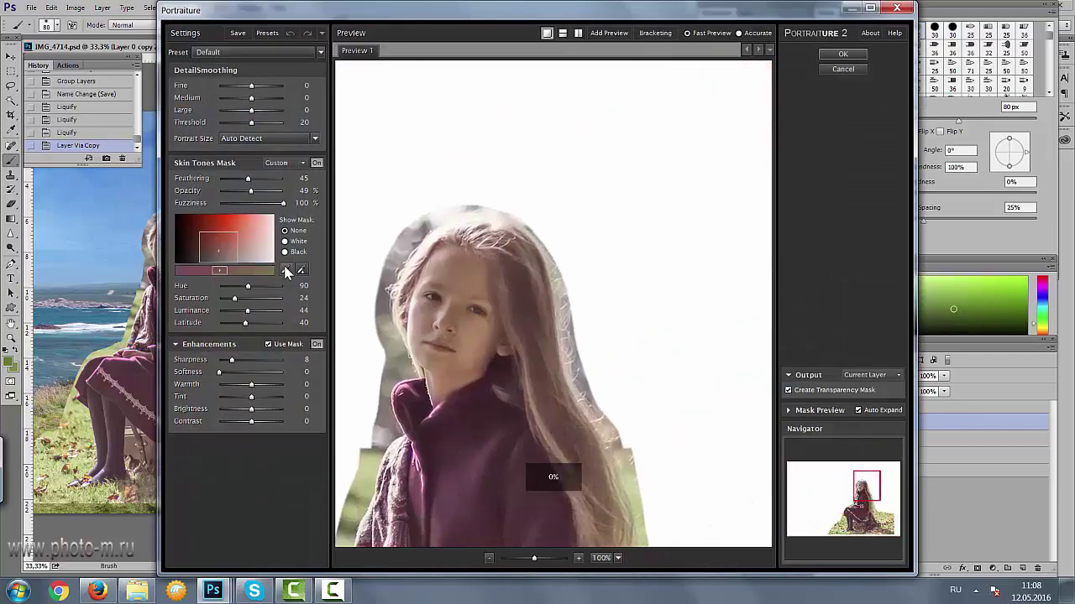
click(416, 295)
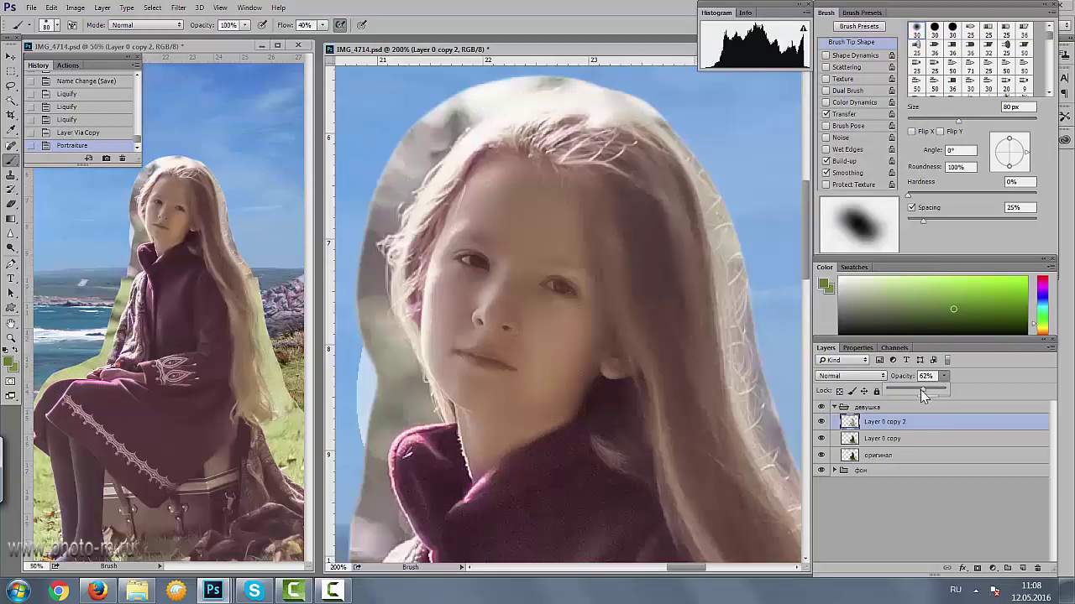
drag(921, 394, 912, 394)
- Mask the smoothing, paint it onto her face with a 20 px, 20%-flow brush, and merge down
alt+click(962, 568)
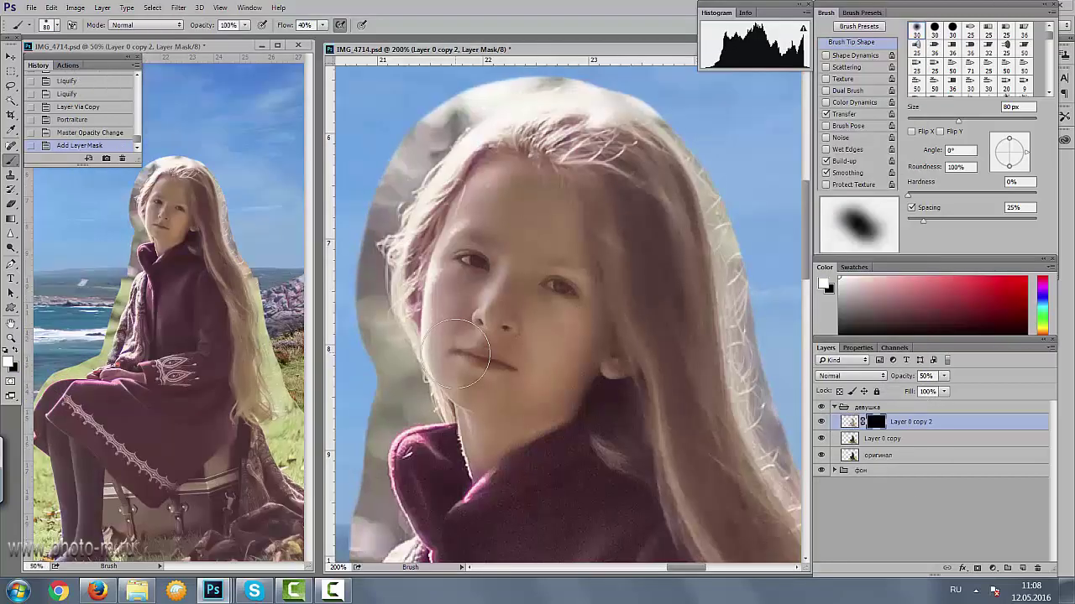
key(bracketleft)
key(bracketleft)
key(bracketleft)
key(2)
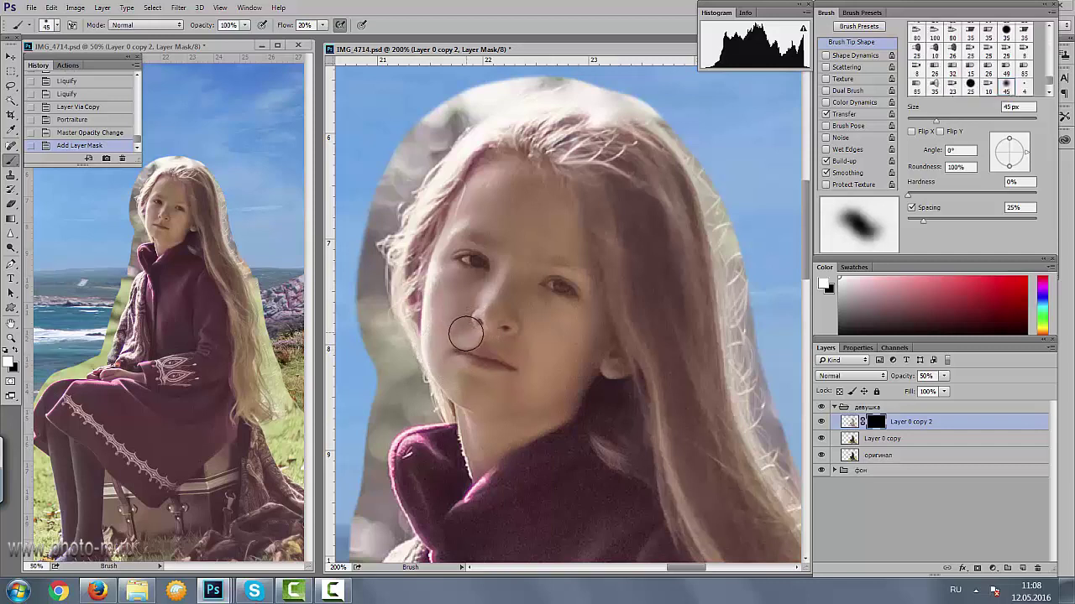
key(bracketleft)
key(bracketleft)
key(bracketleft)
key(bracketleft)
key(bracketleft)
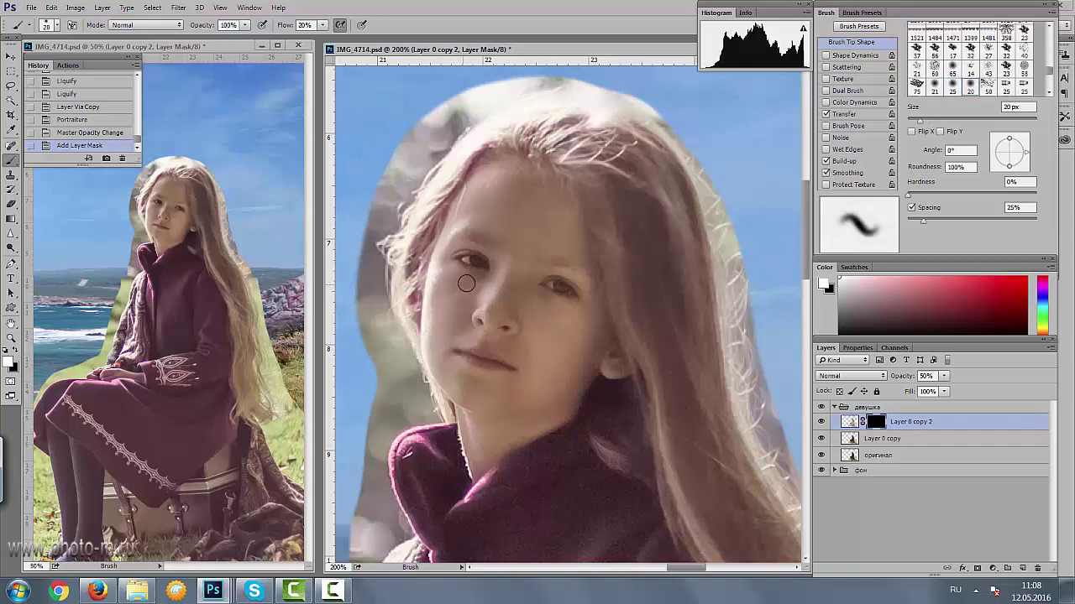
mouse_move(466, 283)
mouse_down()
mouse_move(438, 290)
mouse_move(481, 290)
mouse_move(474, 302)
mouse_up()
drag(471, 307, 443, 369)
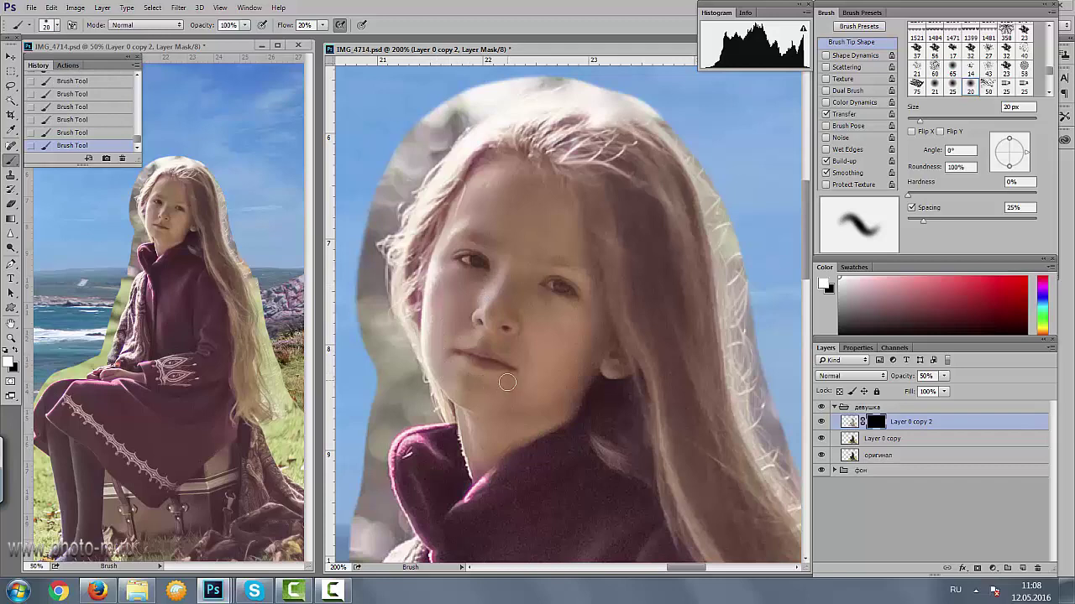
scroll(504, 385, down, 5)
scroll(504, 385, left, 2)
key(ctrl+e)
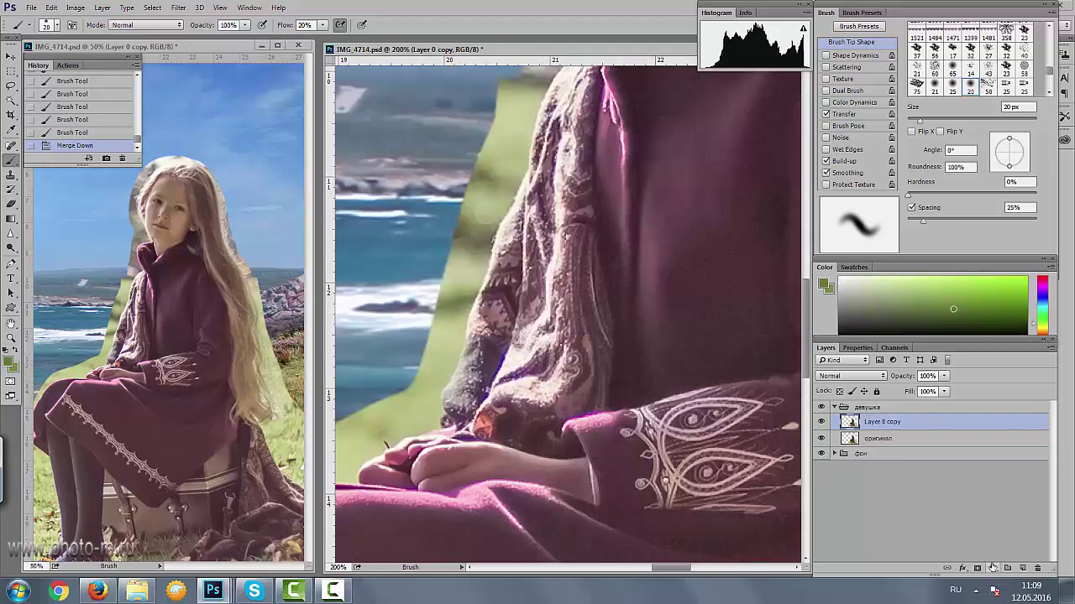
- Add a Hue/Saturation layer on the sampled Reds: saturation -25, lightness +13
click(992, 568)
click(969, 423)
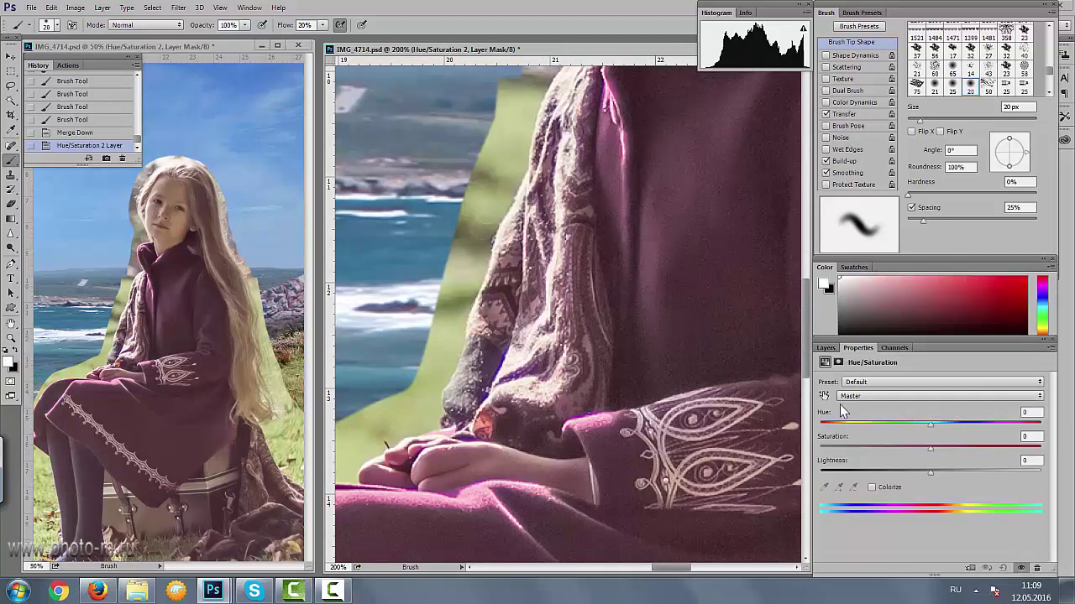
click(824, 395)
click(493, 450)
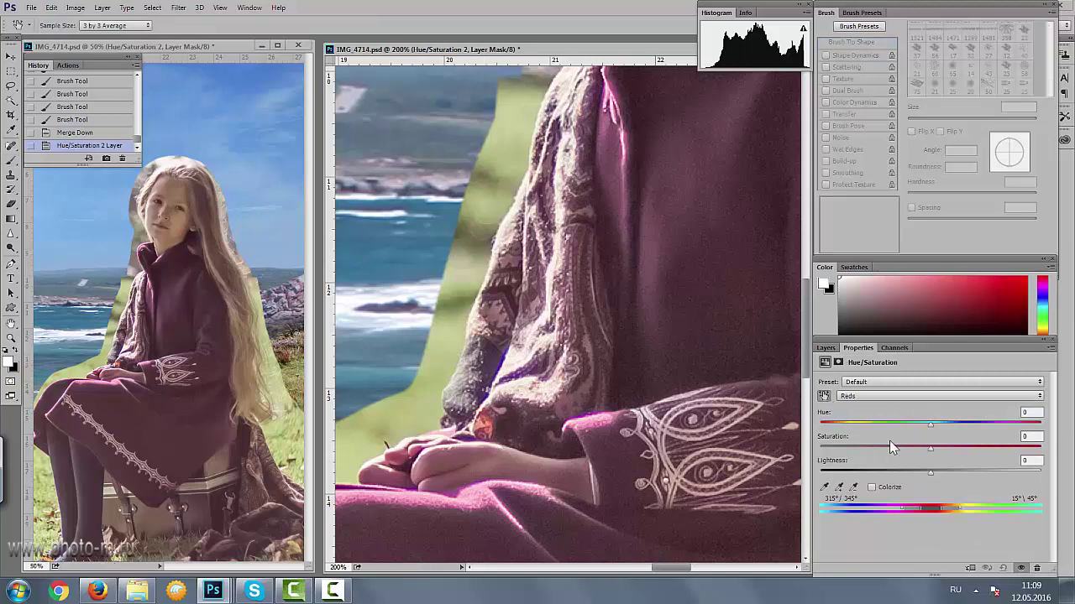
drag(930, 472, 948, 472)
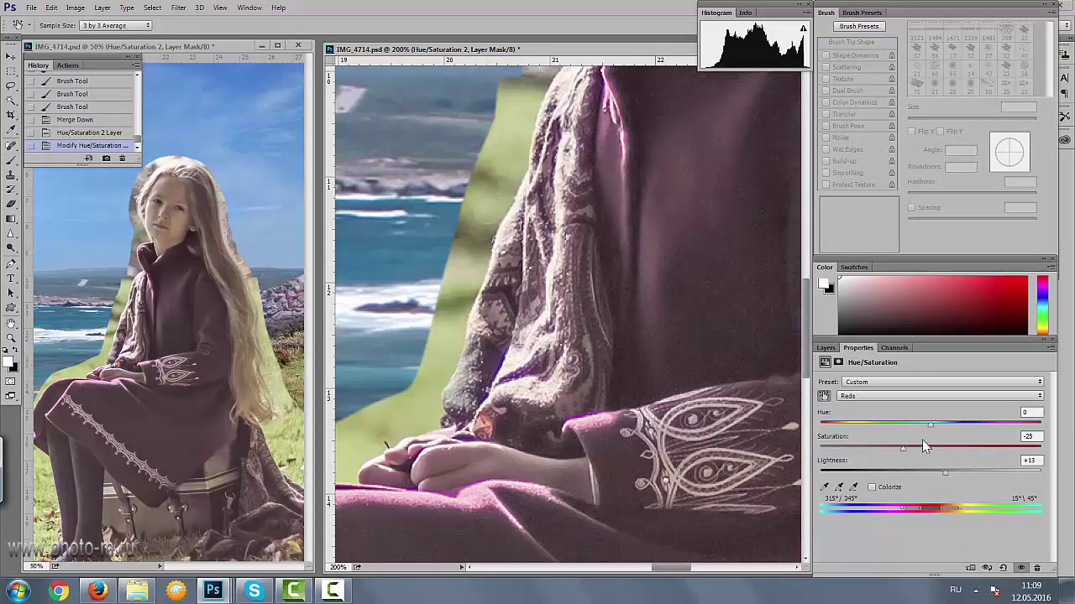
- Invert the Hue/Saturation 2 mask to hide the effect and switch to a soft brush
click(826, 347)
key(ctrl+i)
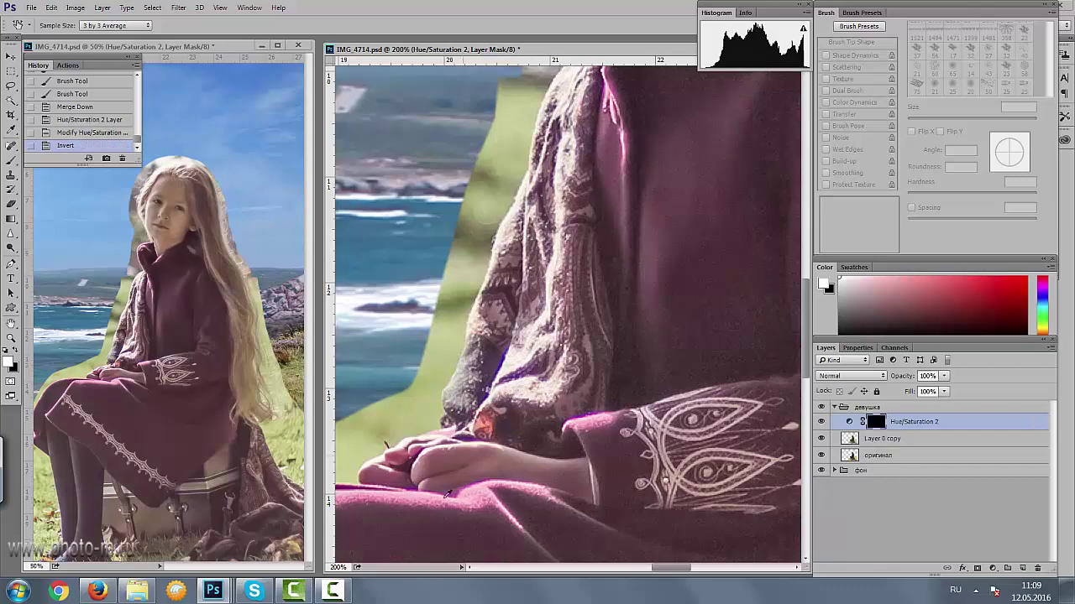
key(b)
scroll(408, 428, down, 1)
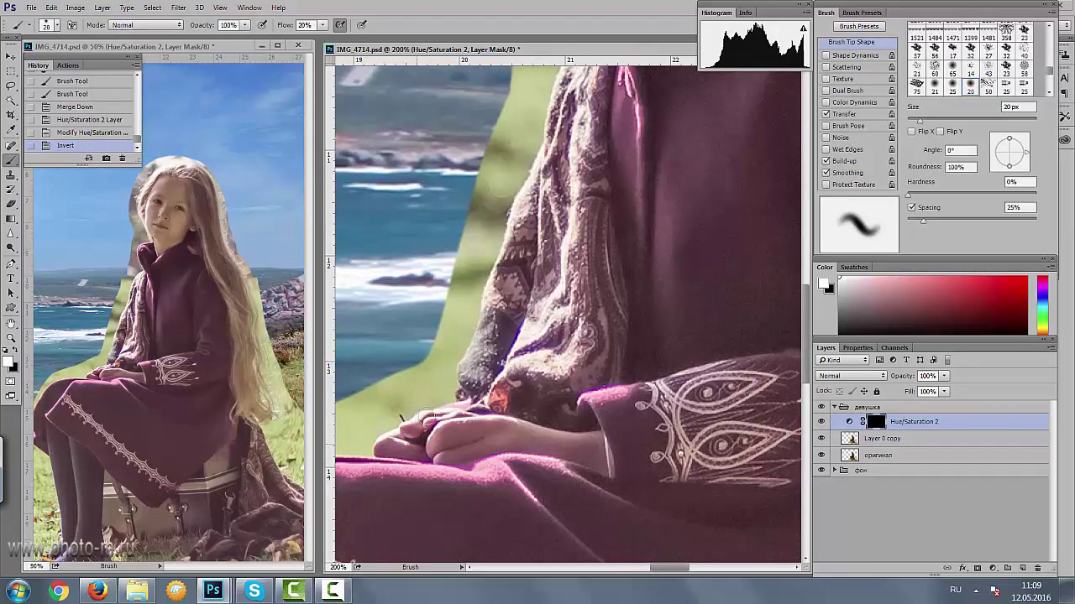
- Add a clipped Curves layer shaped into an S-curve for contrast
click(965, 386)
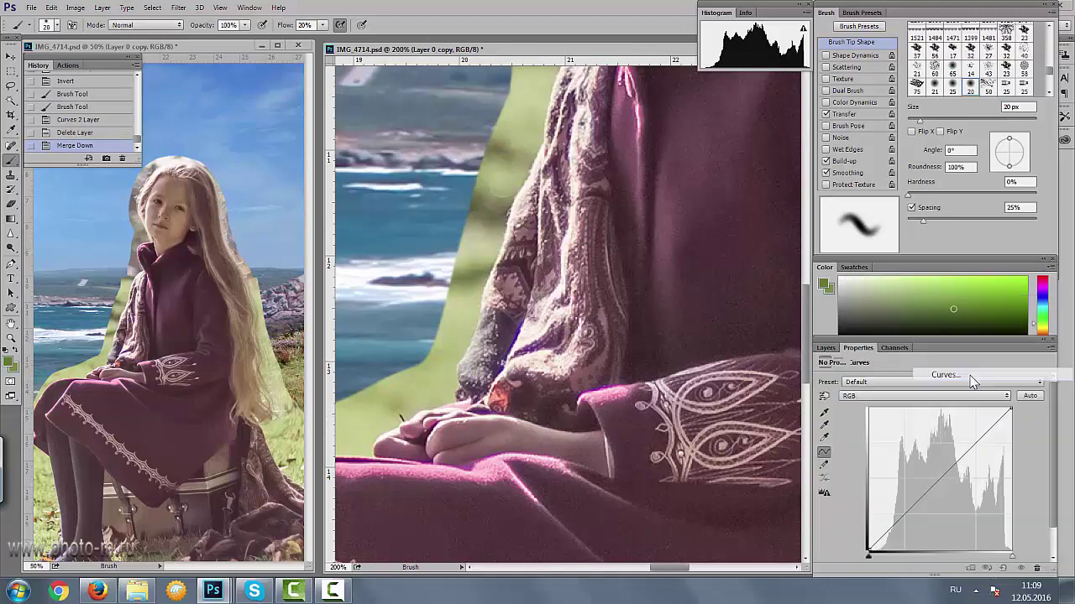
key(ctrl+alt+g)
click(906, 515)
click(976, 443)
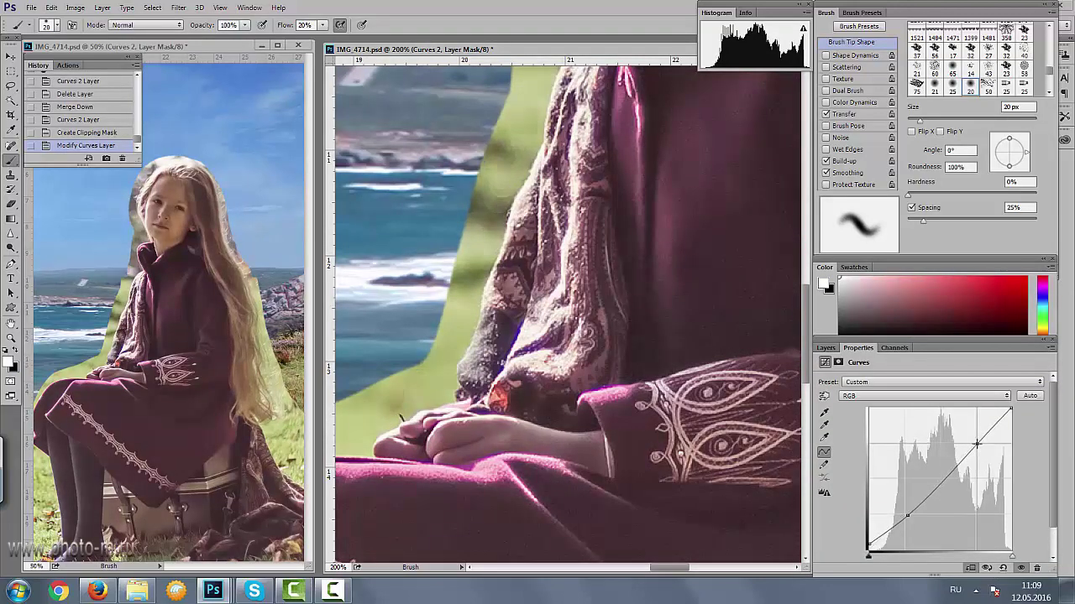
key(ctrl+minus)
- Set Curves 2 to Luminosity at 81% opacity and merge it into Layer 0 copy
click(825, 348)
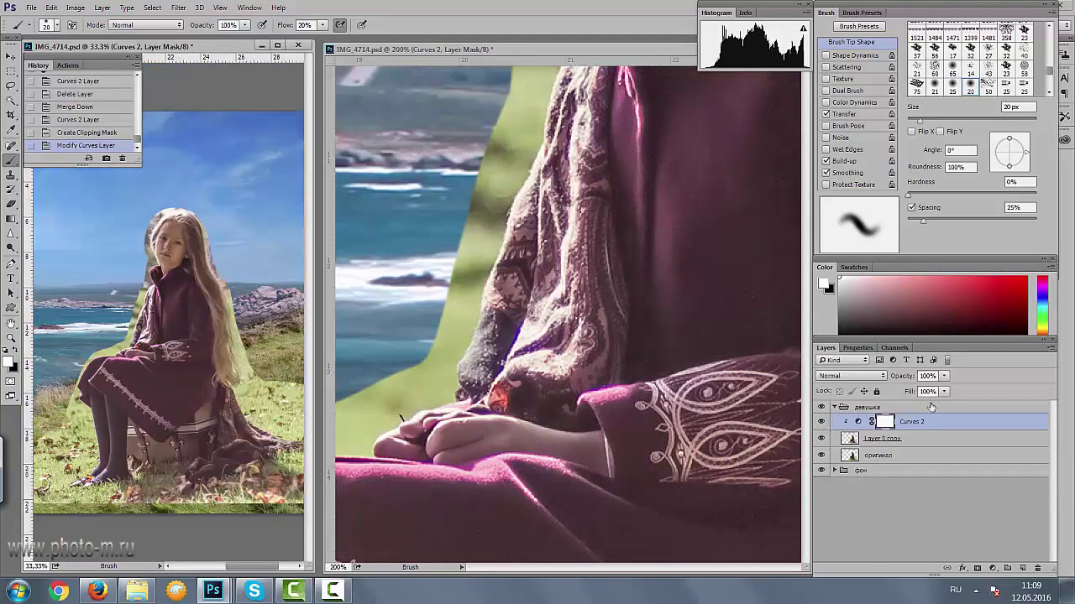
click(853, 375)
click(850, 356)
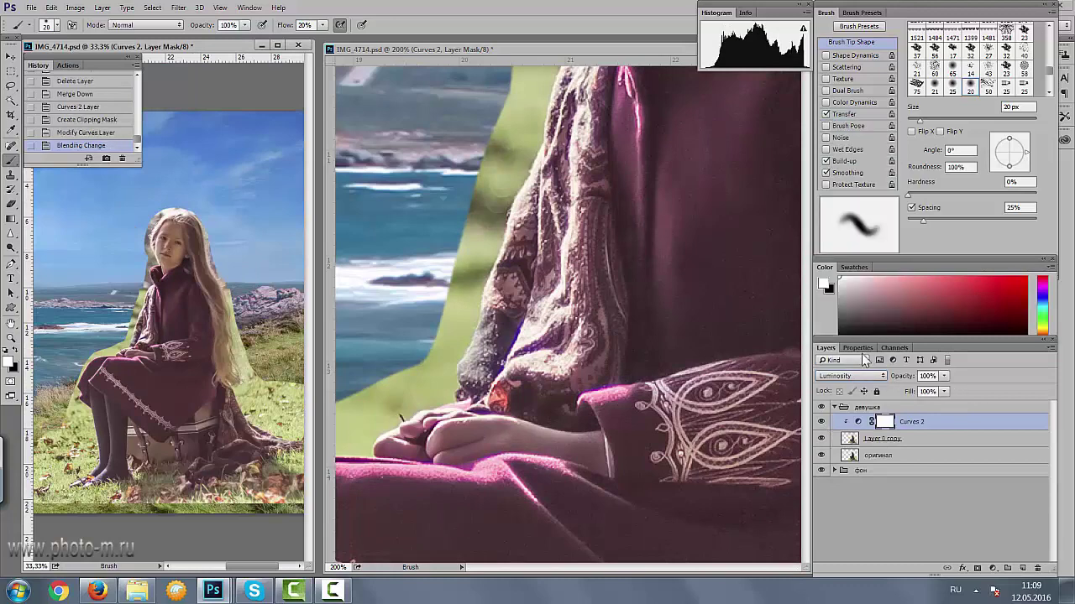
click(943, 391)
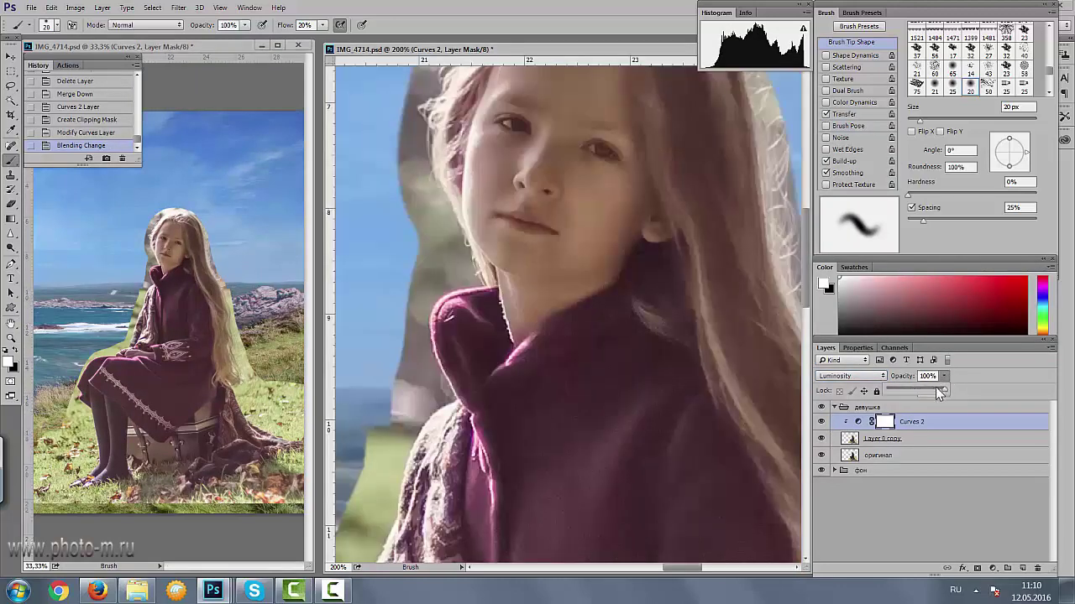
drag(934, 389, 935, 389)
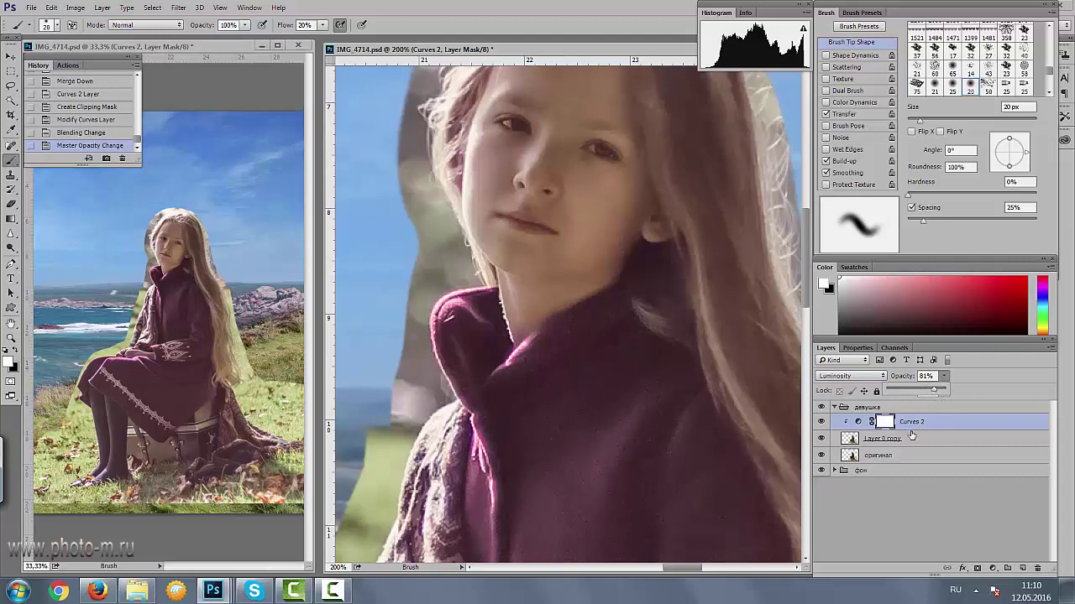
key(ctrl+e)
- Add a Selective Color layer: Reds yellow -6, then adjust the Yellows and black +5
click(992, 568)
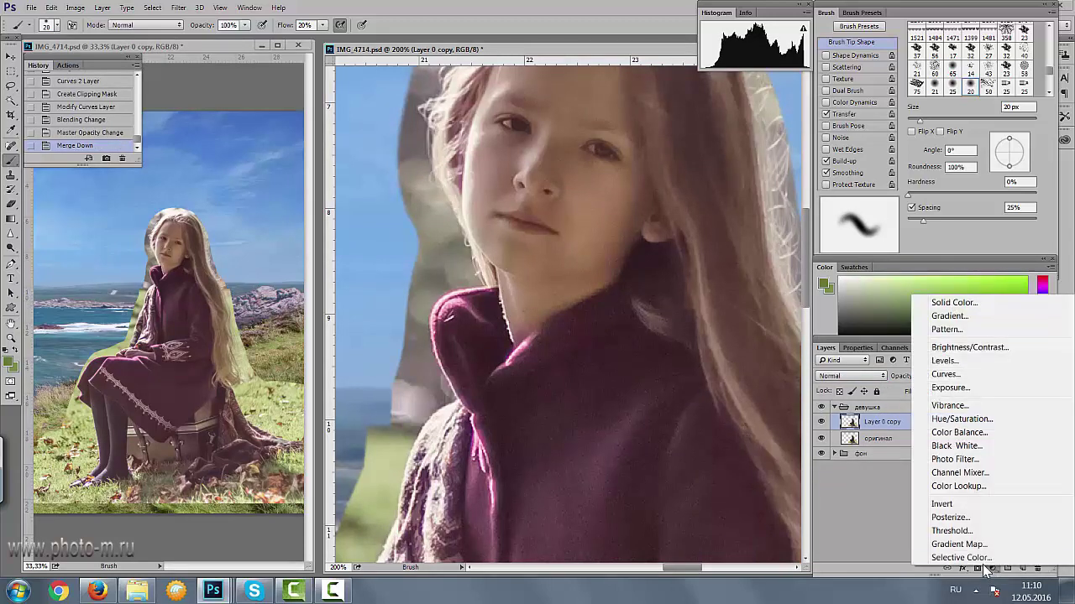
click(980, 559)
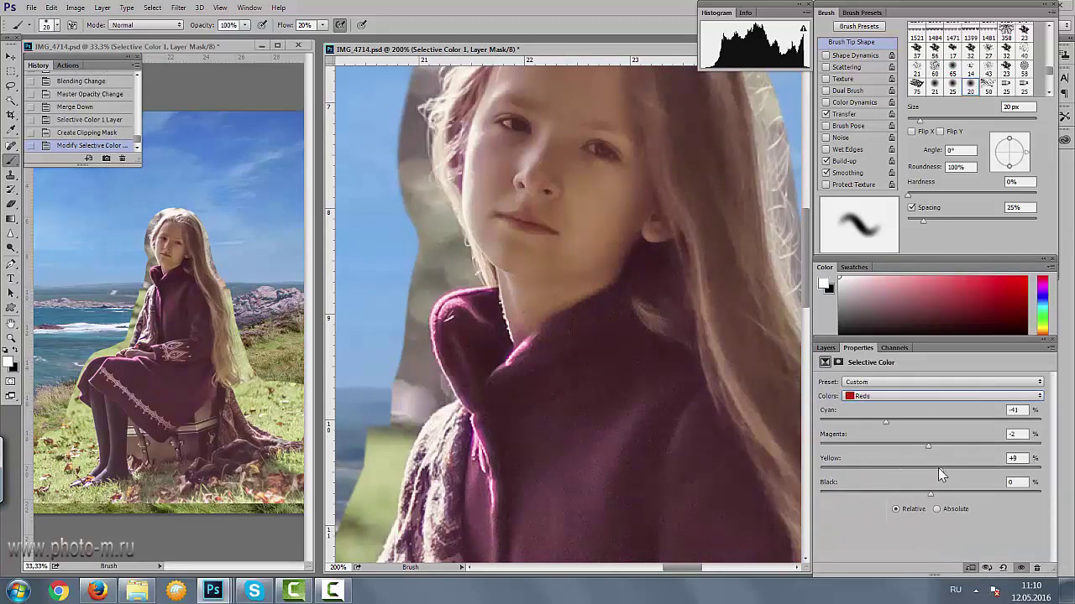
drag(938, 468, 923, 470)
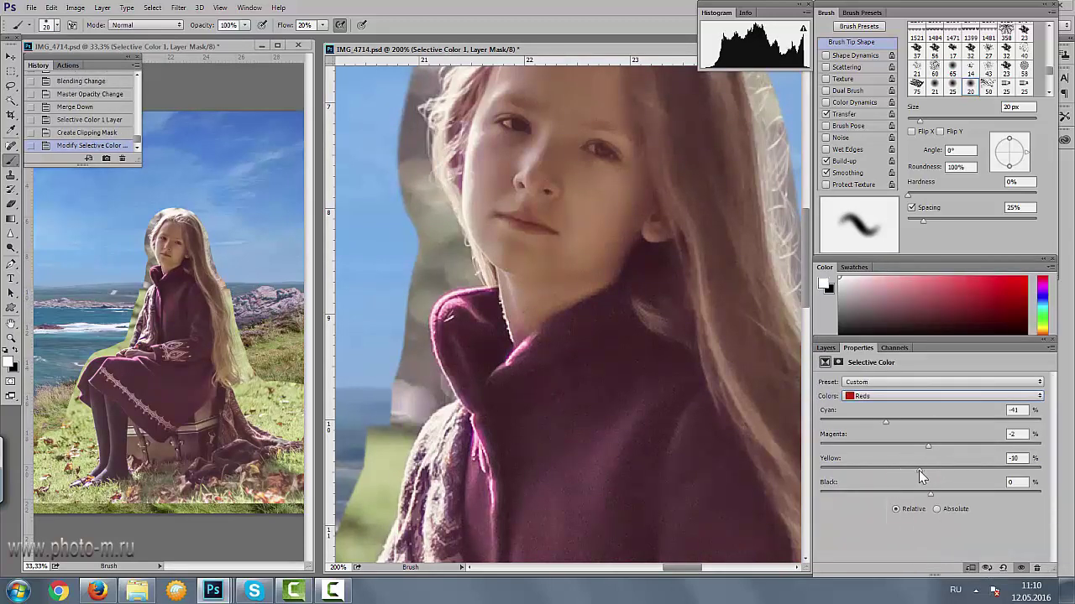
click(882, 396)
click(873, 409)
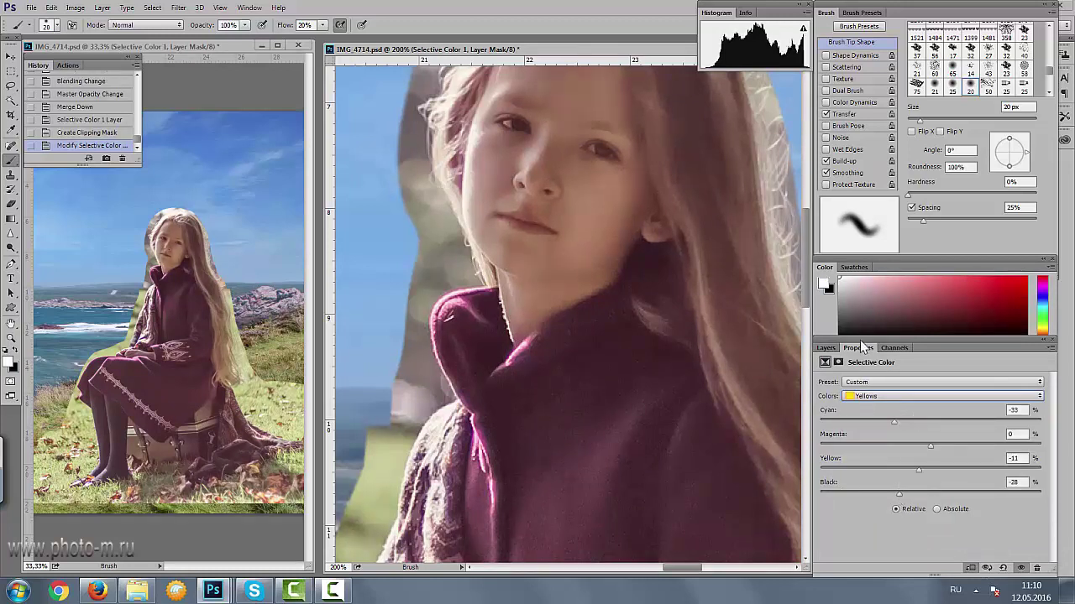
scroll(873, 395, up, 1)
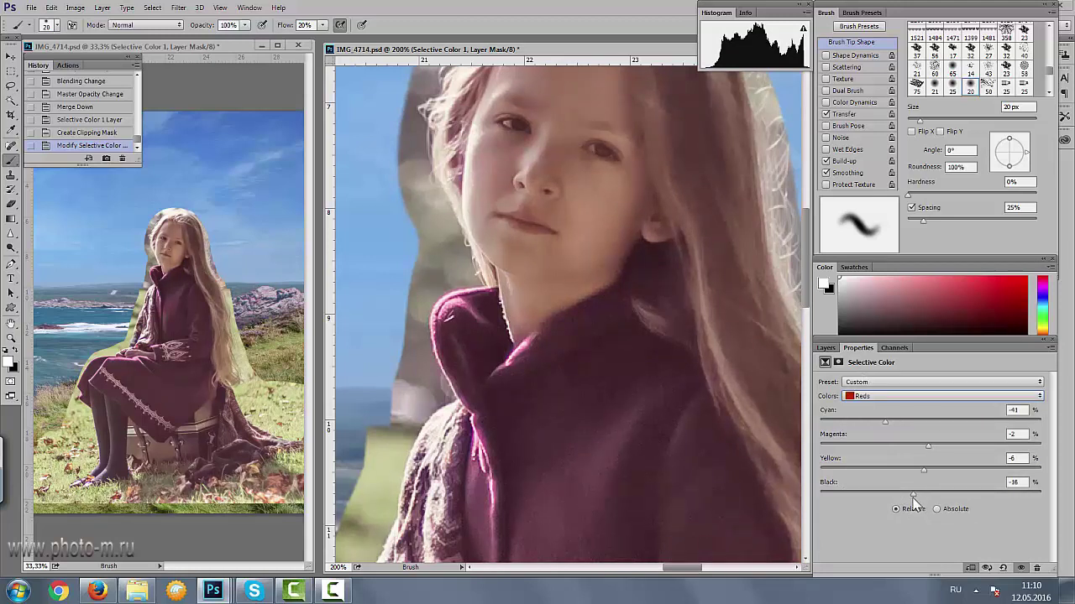
drag(941, 495, 935, 495)
click(826, 347)
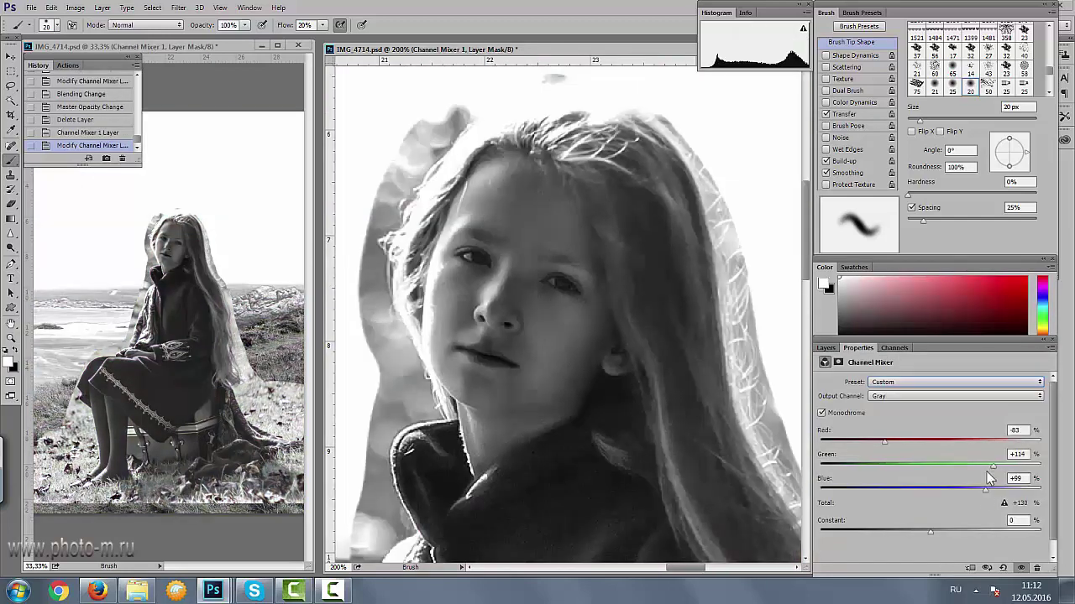
- Lower Blue in the mono Channel Mixer, then add a Soft Light Layer 2 above Layer 0 copy
drag(989, 497, 982, 497)
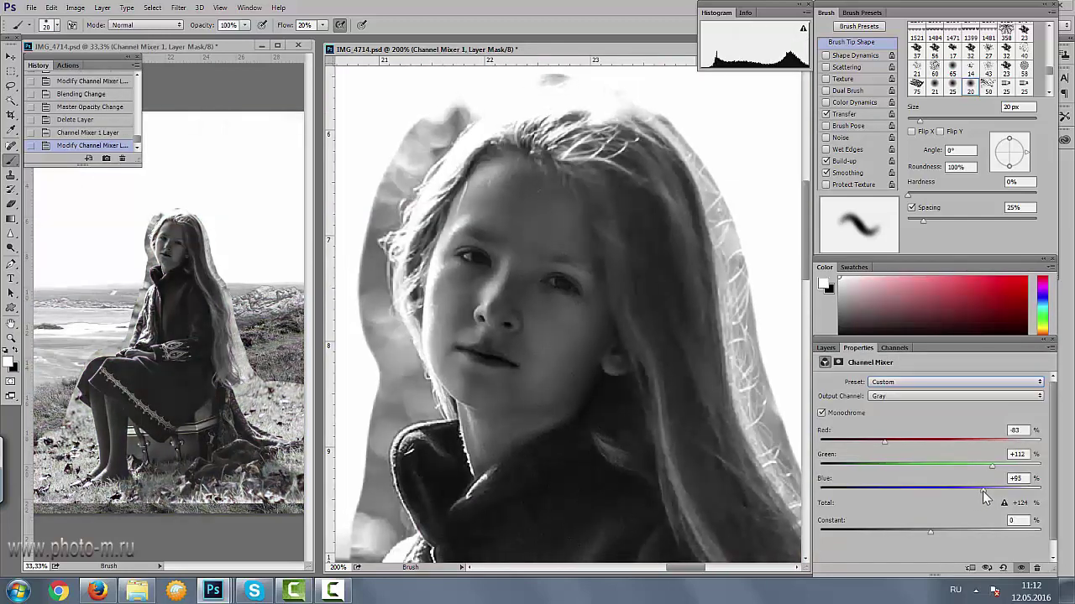
click(828, 349)
click(887, 436)
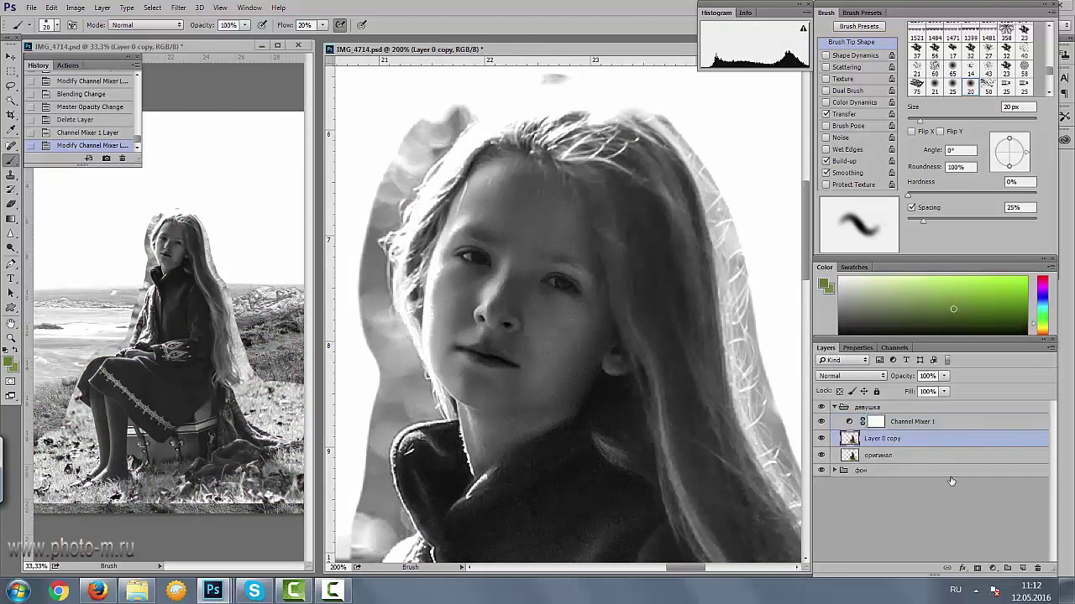
click(1023, 569)
click(849, 376)
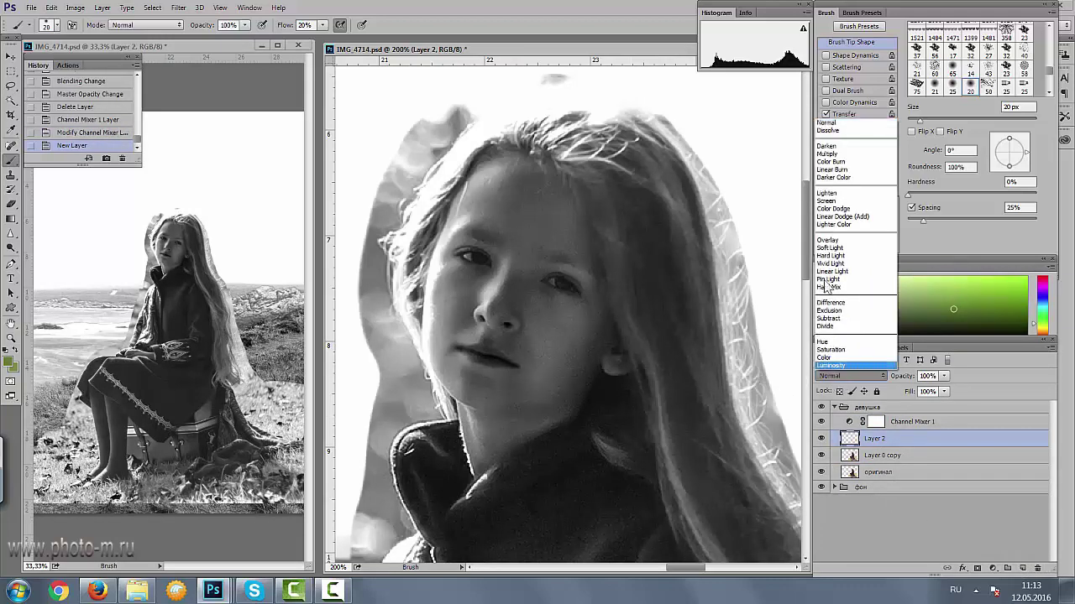
click(848, 252)
key(ctrl+plus)
click(823, 422)
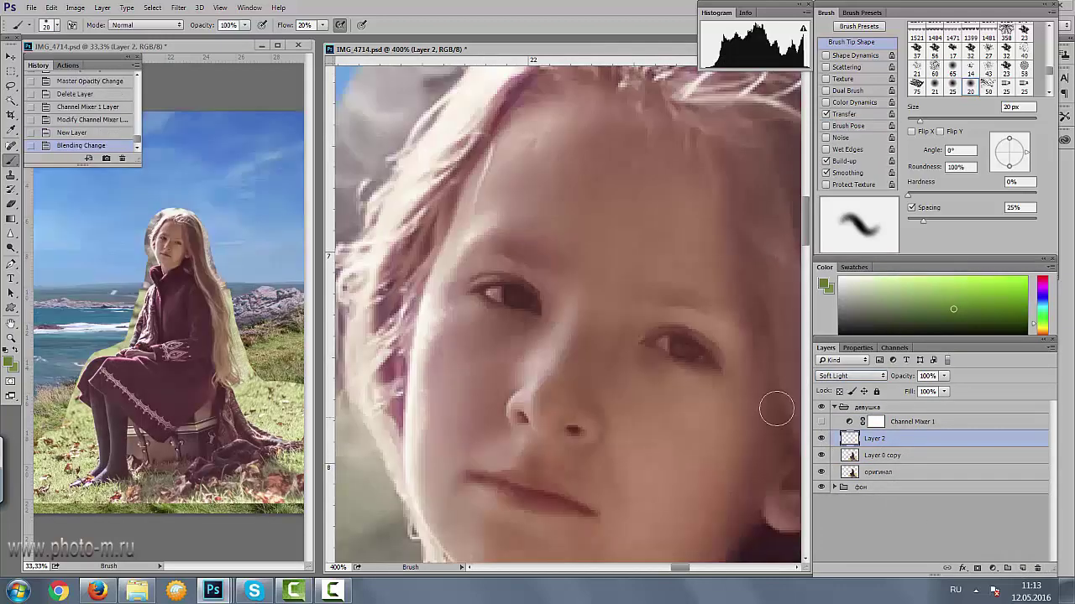
- Sample and fine-tune a skin tone from the girl's face as the painting colour
alt+click(551, 179)
drag(552, 178, 629, 277)
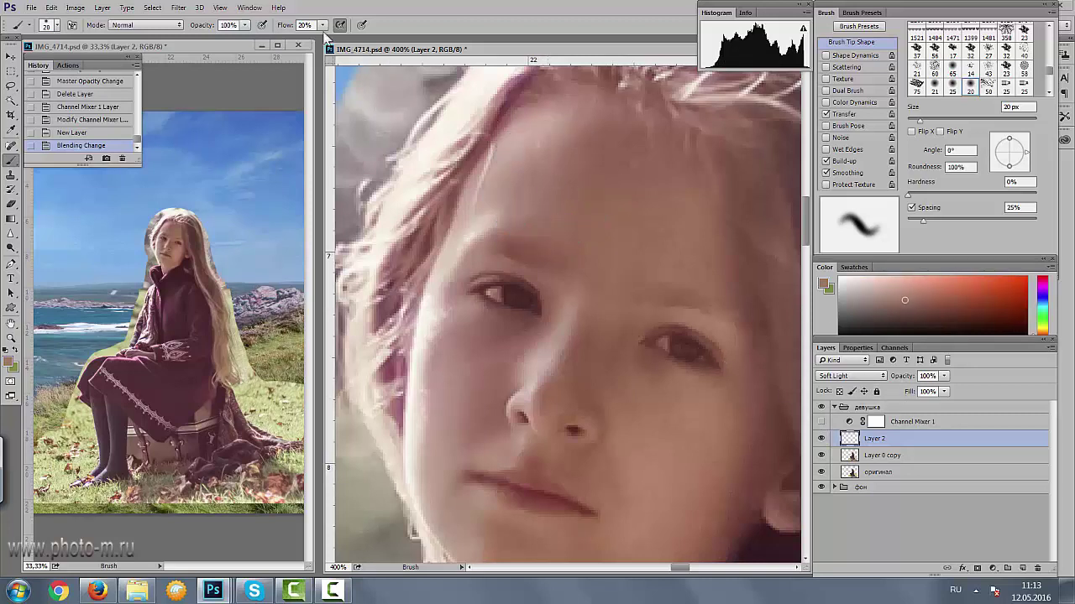
text(7)
mouse_move(584, 333)
mouse_down()
mouse_move(509, 399)
mouse_move(520, 390)
mouse_up()
click(820, 421)
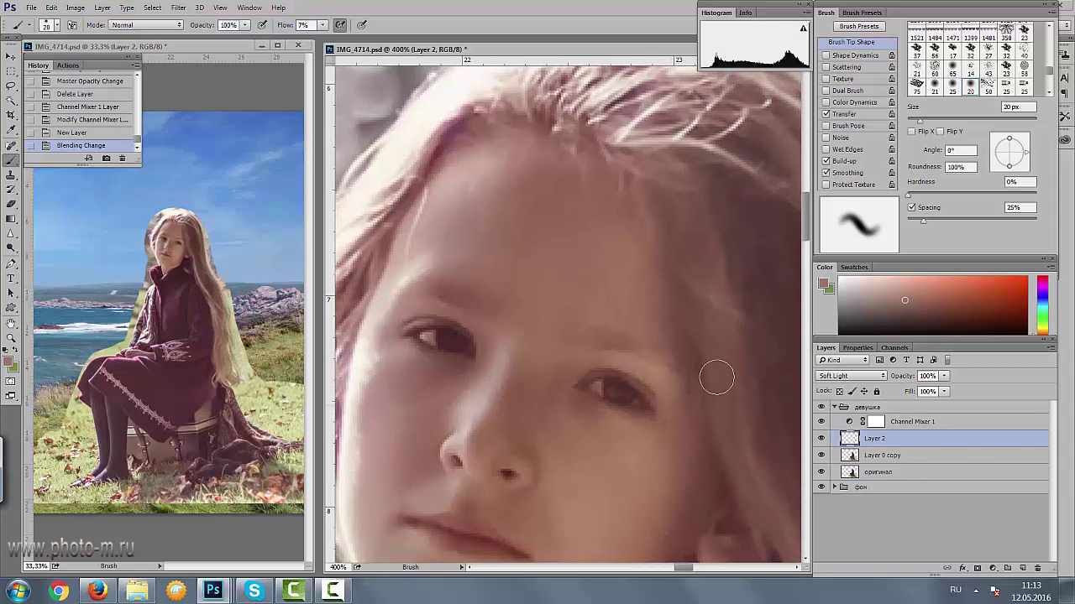
- Paint a faint dodge stroke on the face with pen-pressure opacity and Transfer enabled
key(p)
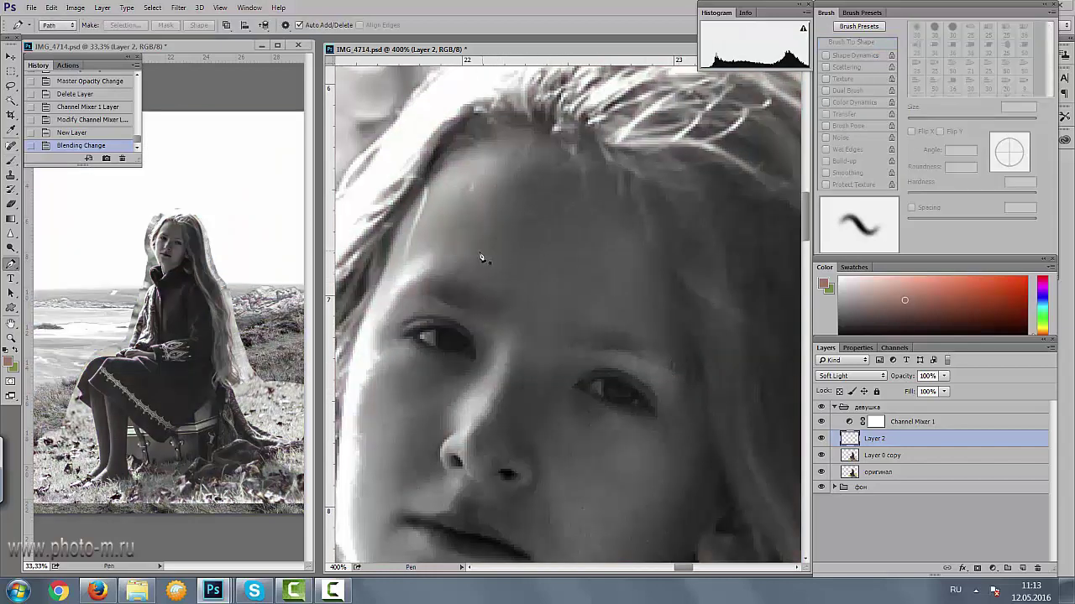
key(b)
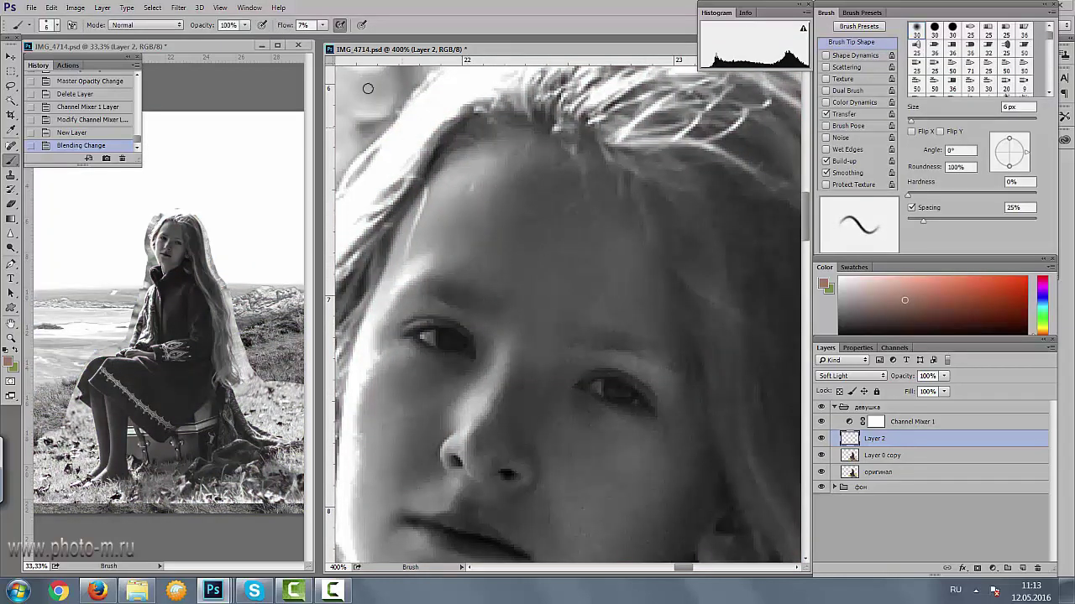
click(263, 25)
click(846, 114)
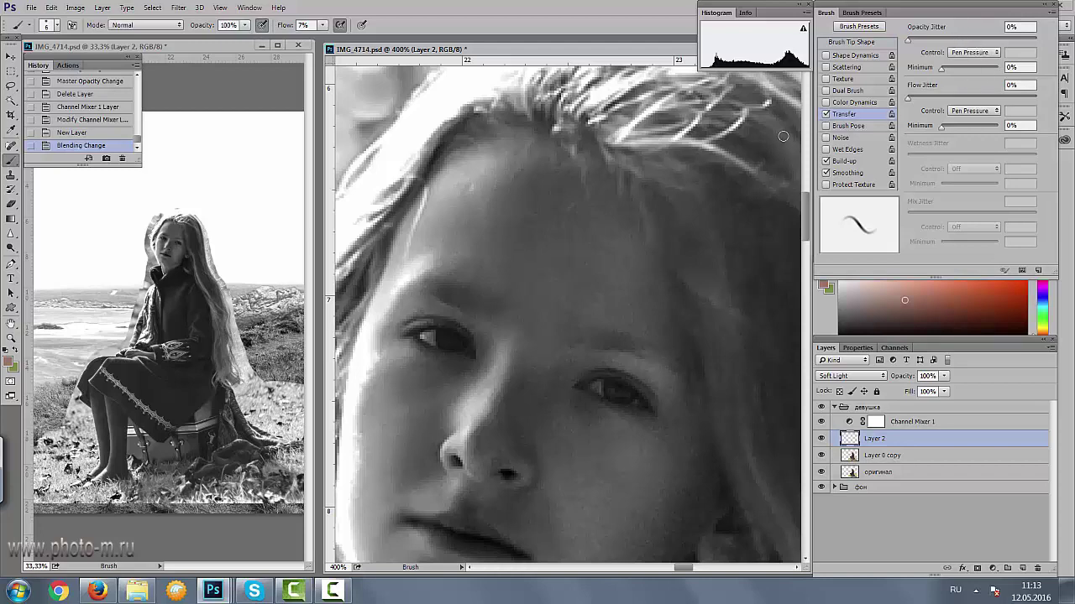
click(476, 219)
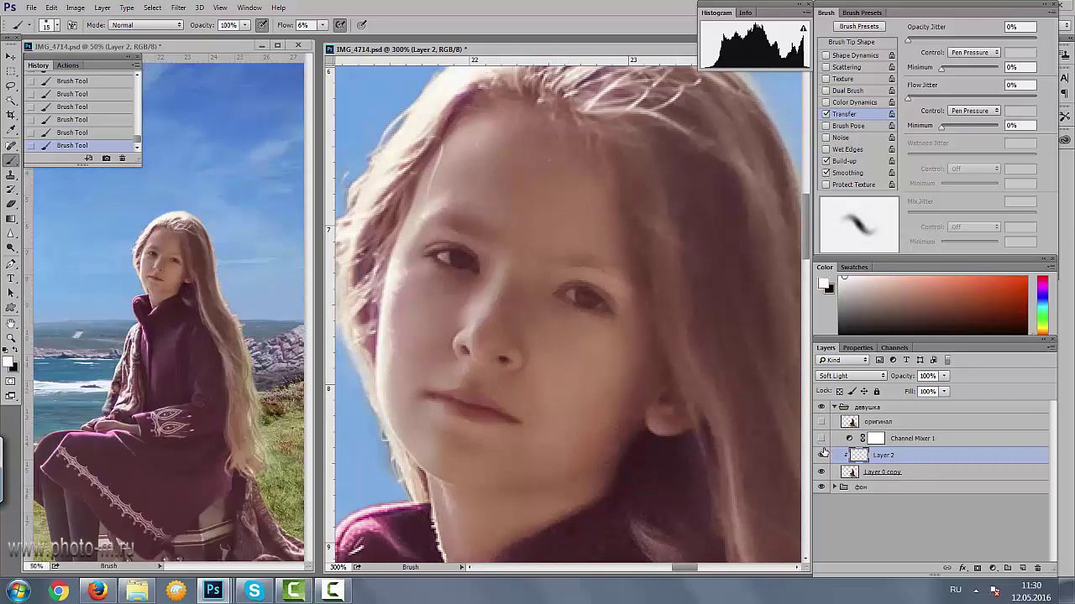
- Toggle Layer 2 to compare the face, then save the document
click(822, 456)
click(822, 458)
key(ctrl+s)
- Add Layer 3 clipped to Layer 2, set to Soft Light
click(1023, 570)
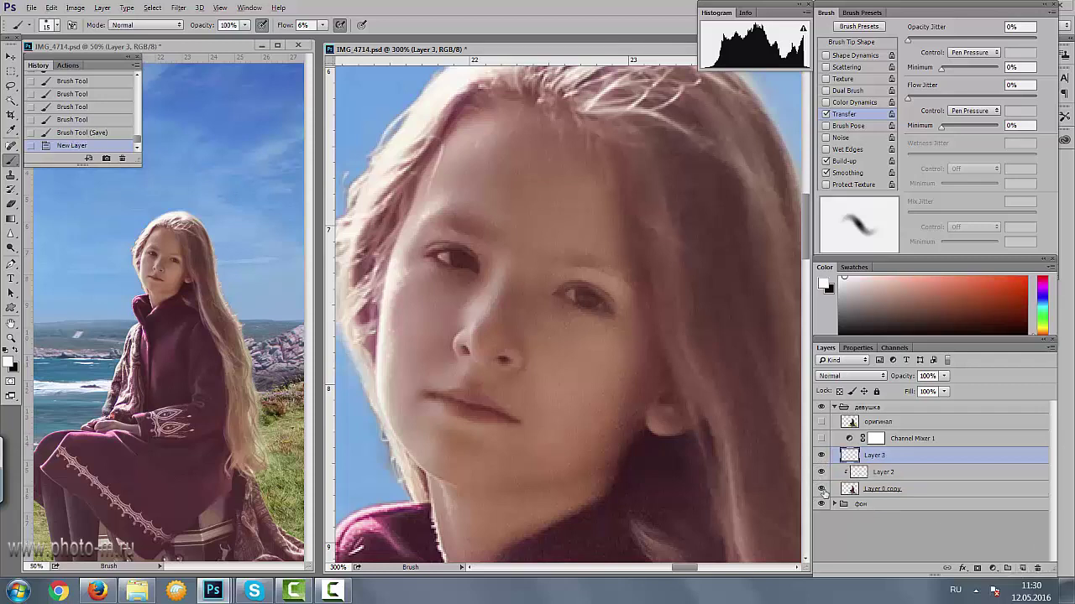
key(ctrl+alt+g)
click(840, 377)
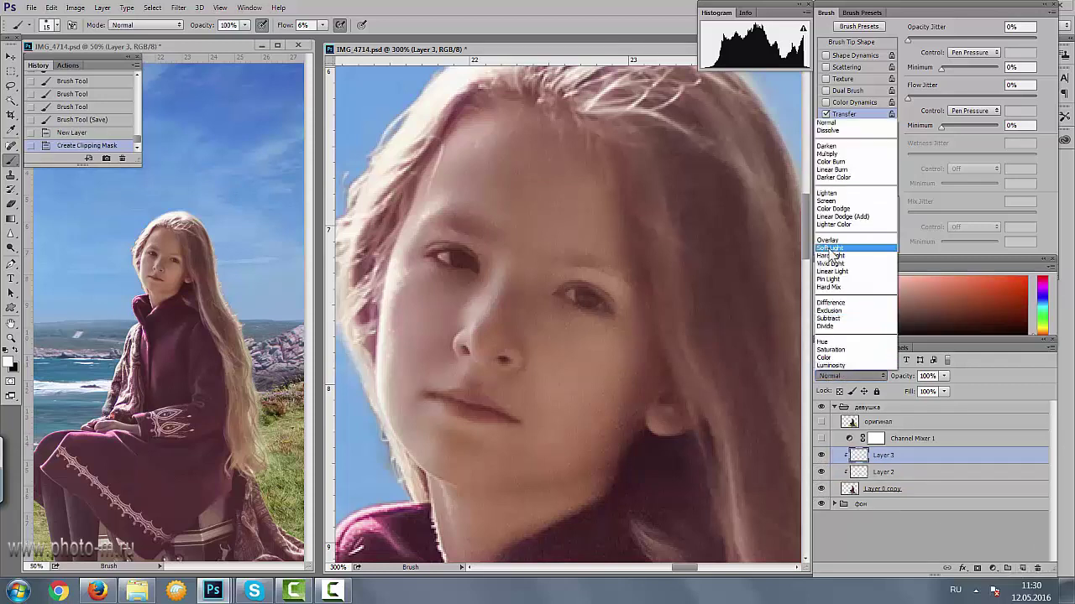
click(829, 248)
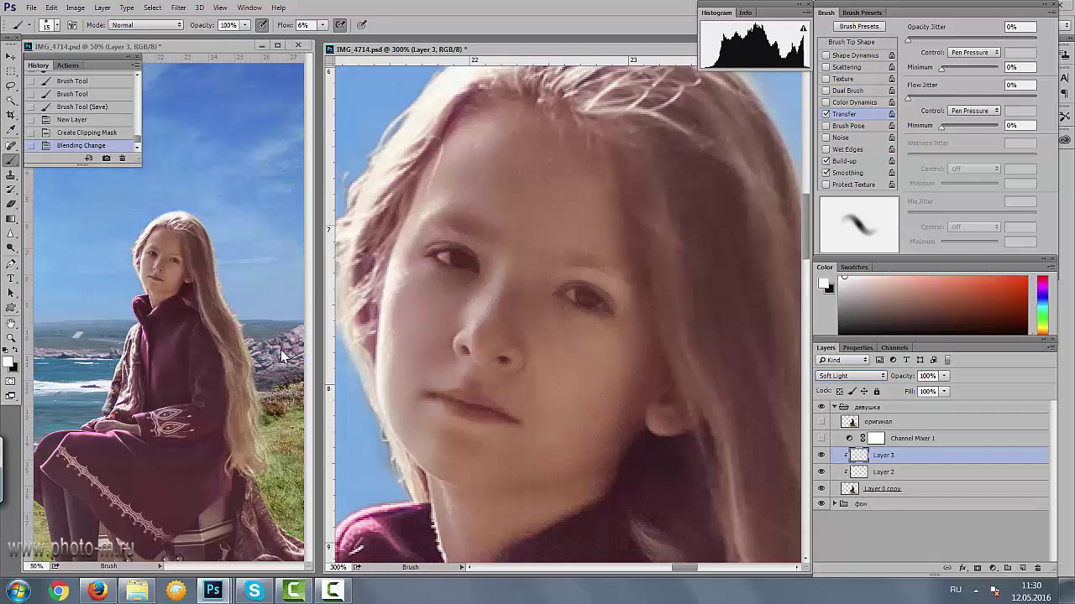
- Try a faint black burn stroke near the forehead with a 5 px brush, then undo it
click(16, 357)
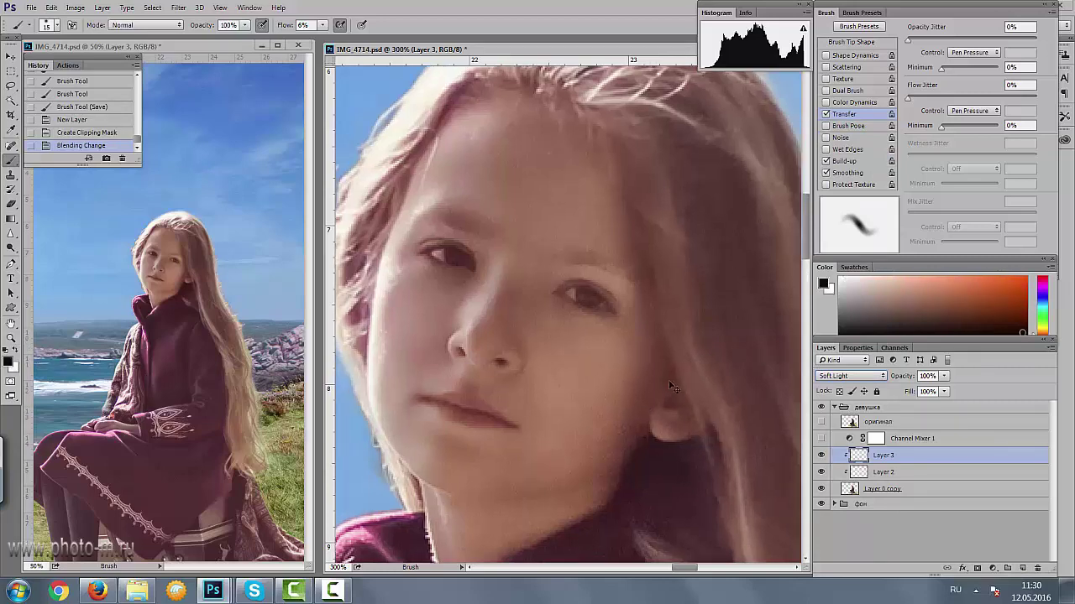
key(ctrl+plus)
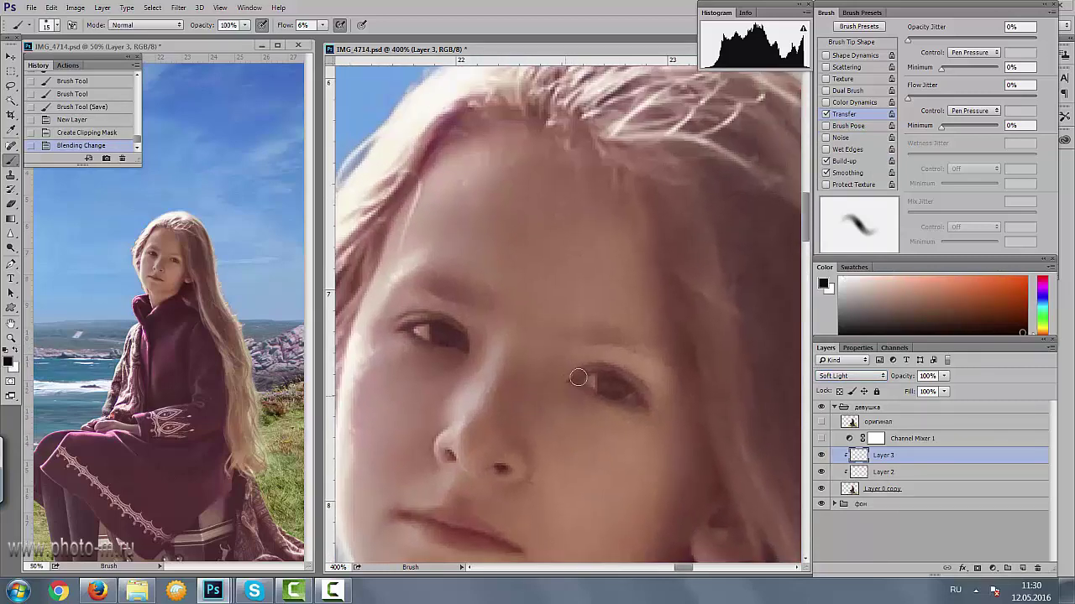
key(bracketleft)
key(ctrl+plus)
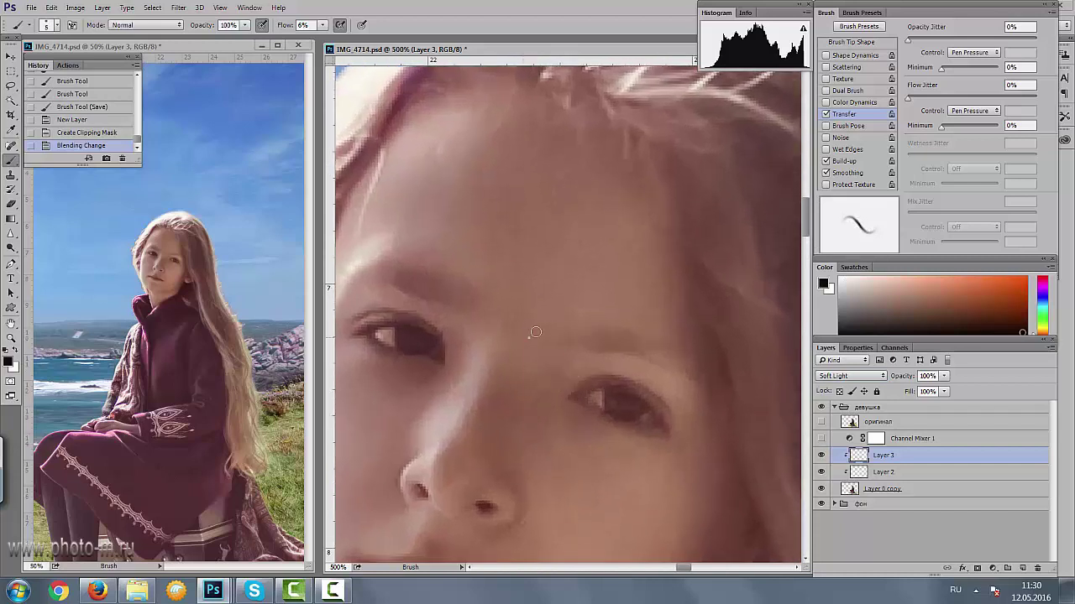
right_click(535, 332)
key(Return)
drag(468, 338, 489, 351)
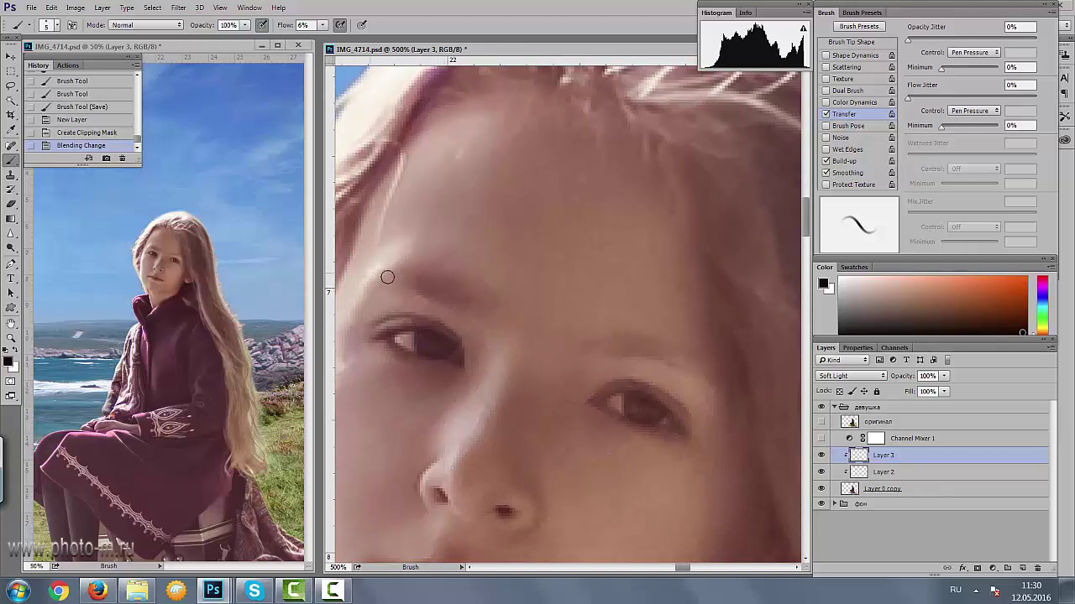
drag(406, 270, 418, 256)
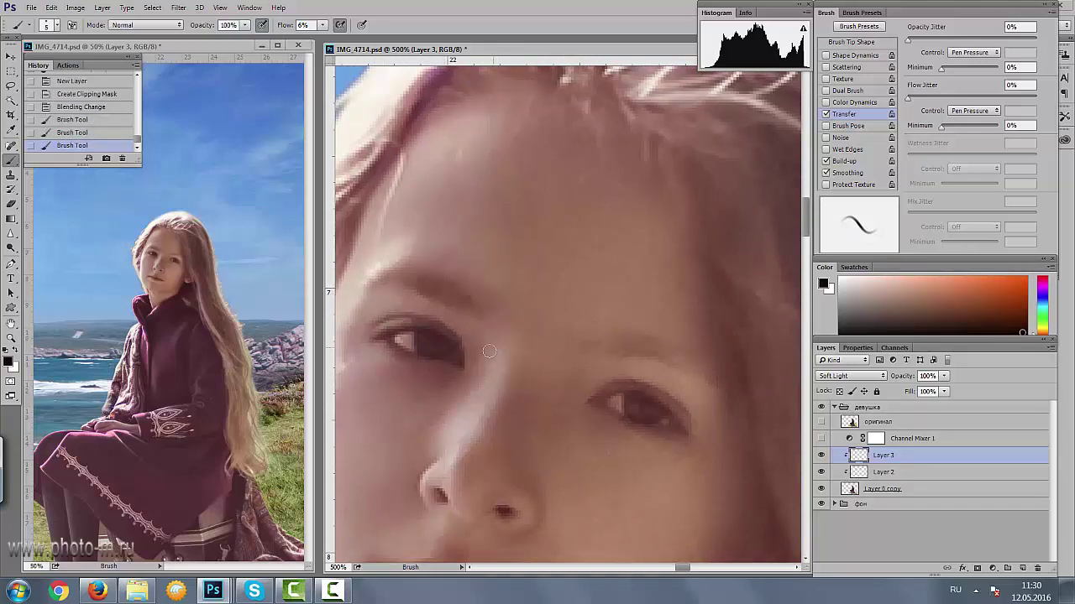
key(ctrl+z)
- At 600% zoom, darken the left eye's upper lash line with a 1 px brush at 10% flow
right_click(542, 262)
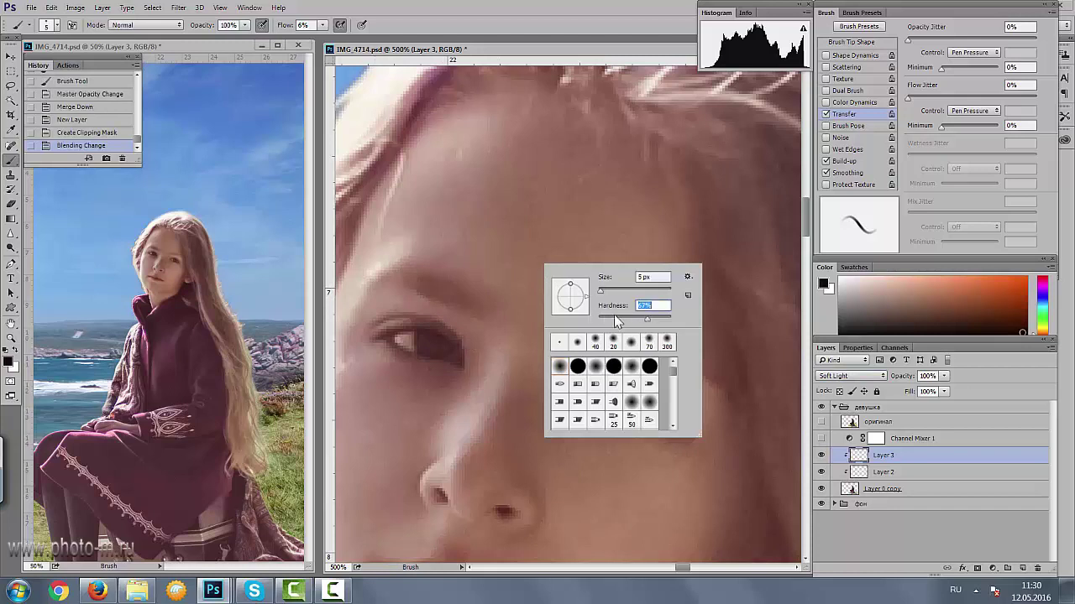
drag(522, 336, 537, 359)
key(ctrl+plus)
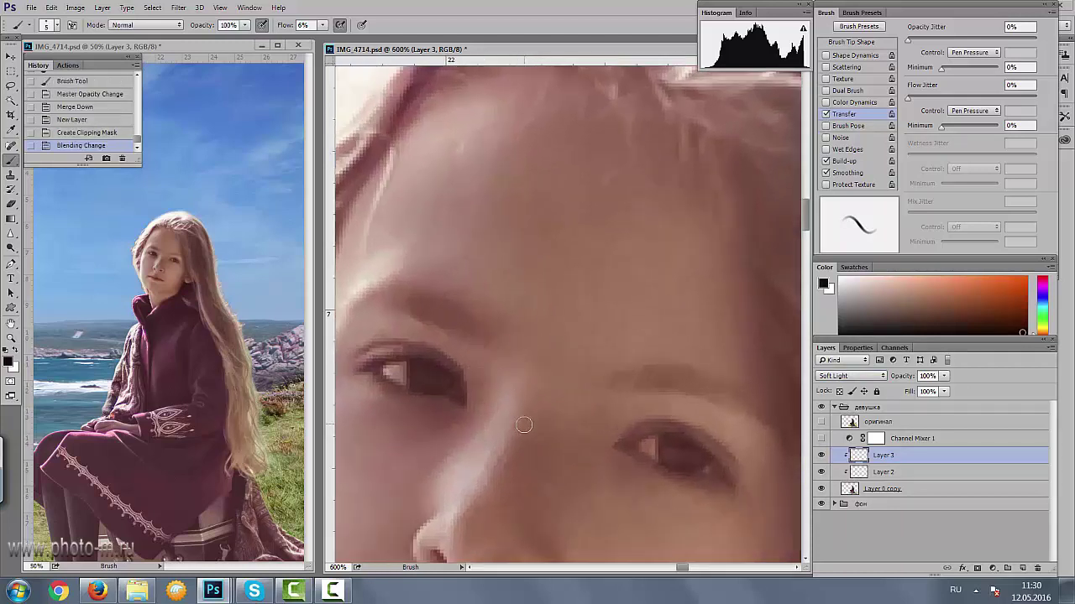
key(bracketleft)
key(bracketleft)
key(bracketleft)
mouse_move(371, 351)
mouse_down()
mouse_move(422, 367)
mouse_move(353, 357)
mouse_move(453, 361)
mouse_move(460, 391)
mouse_up()
key(bracketright)
key(bracketright)
key(shift+1)
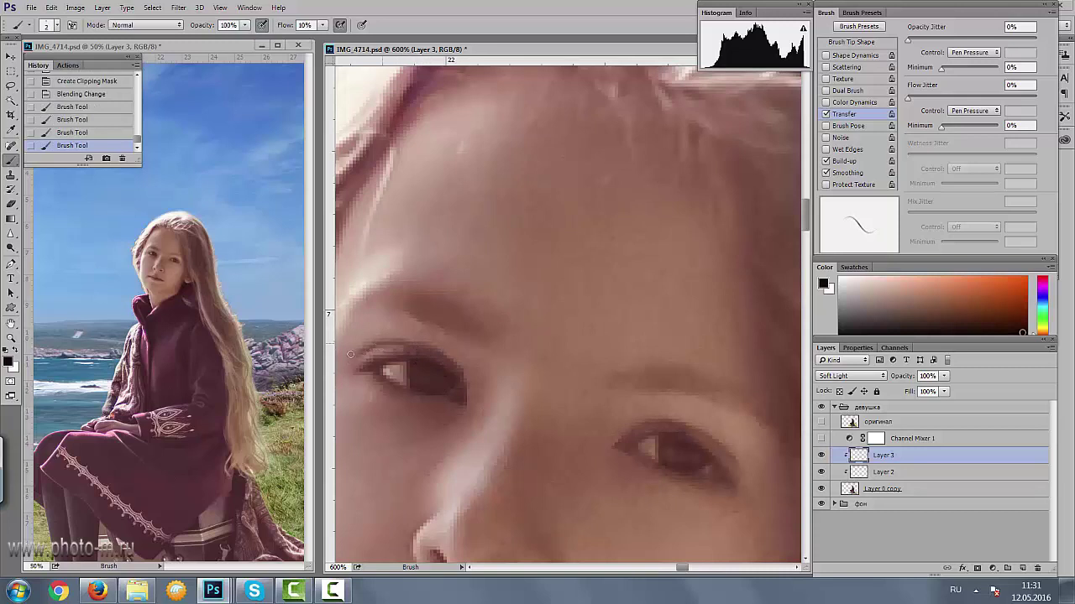
mouse_move(350, 353)
mouse_down()
mouse_move(438, 357)
mouse_move(462, 380)
mouse_up()
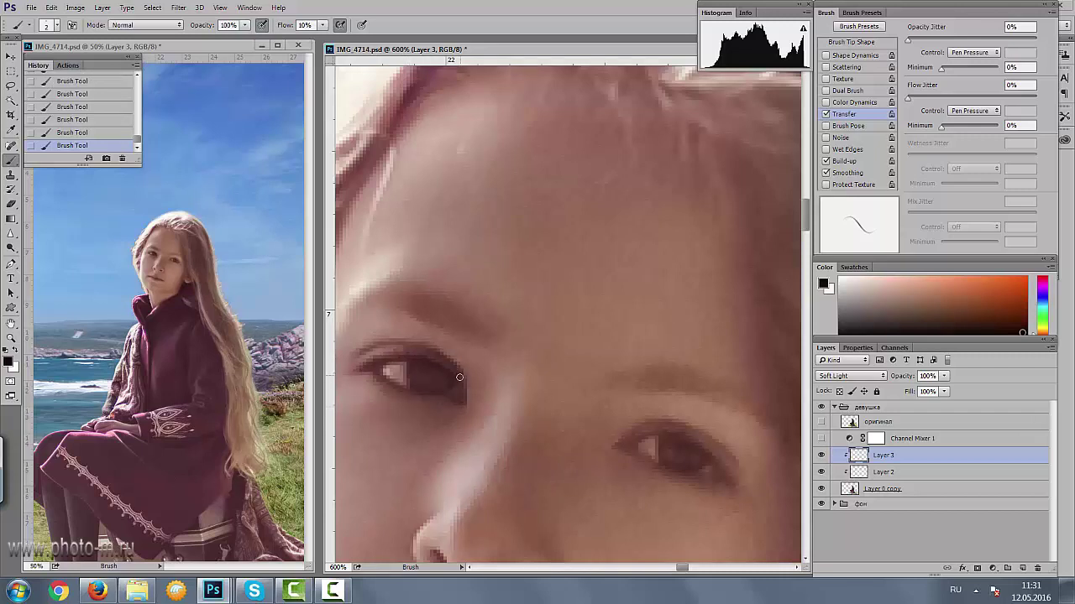
- Brighten the irises in white, toggling Layer 3 to compare before and after
key(x)
key(bracketright)
key(bracketright)
key(bracketright)
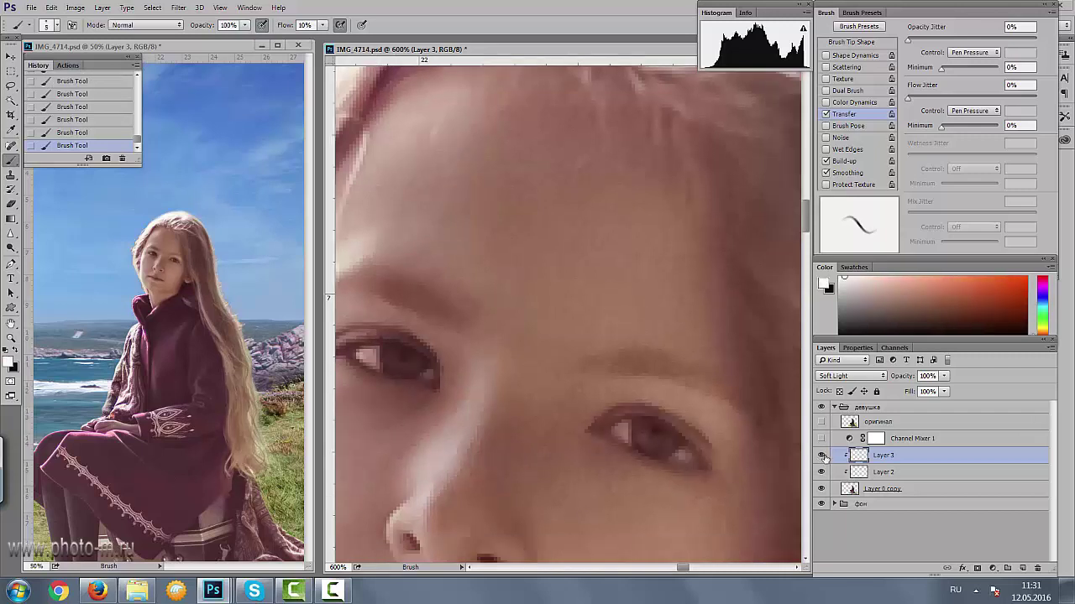
click(822, 455)
click(821, 455)
key(bracketleft)
key(bracketleft)
key(bracketleft)
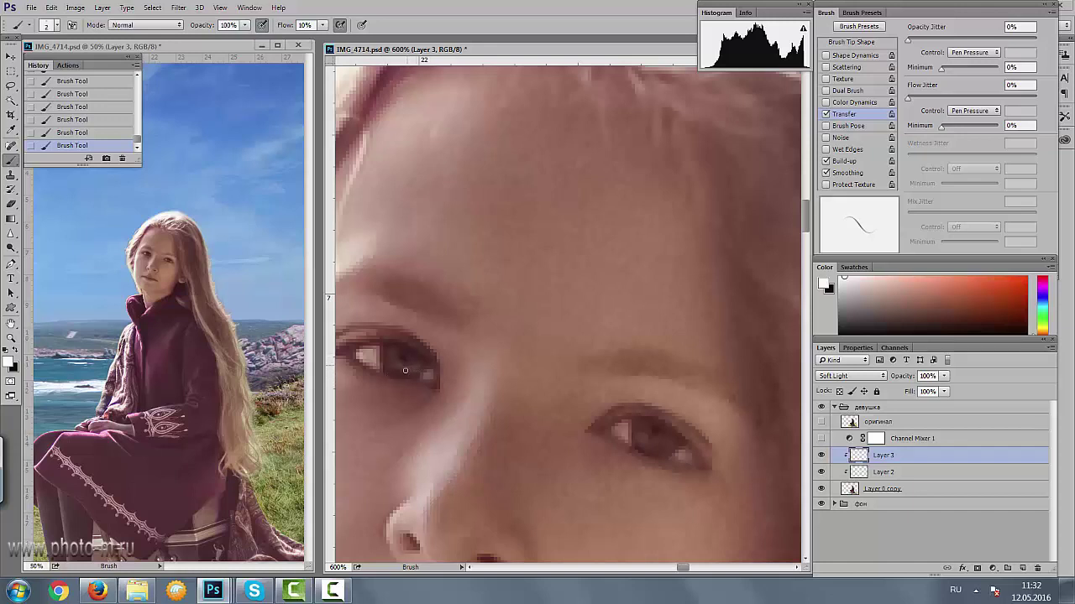
key(ctrl+z)
click(822, 455)
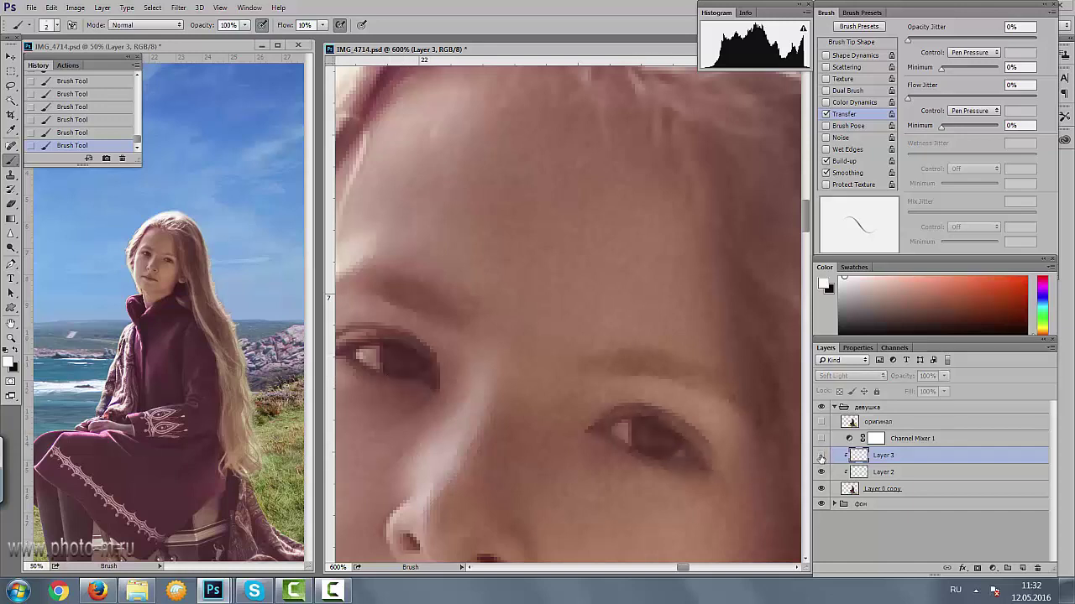
click(822, 455)
- Dab dark accents around the right eye in black at 30% flow
key(x)
key(shift+3)
drag(711, 452, 669, 442)
click(669, 441)
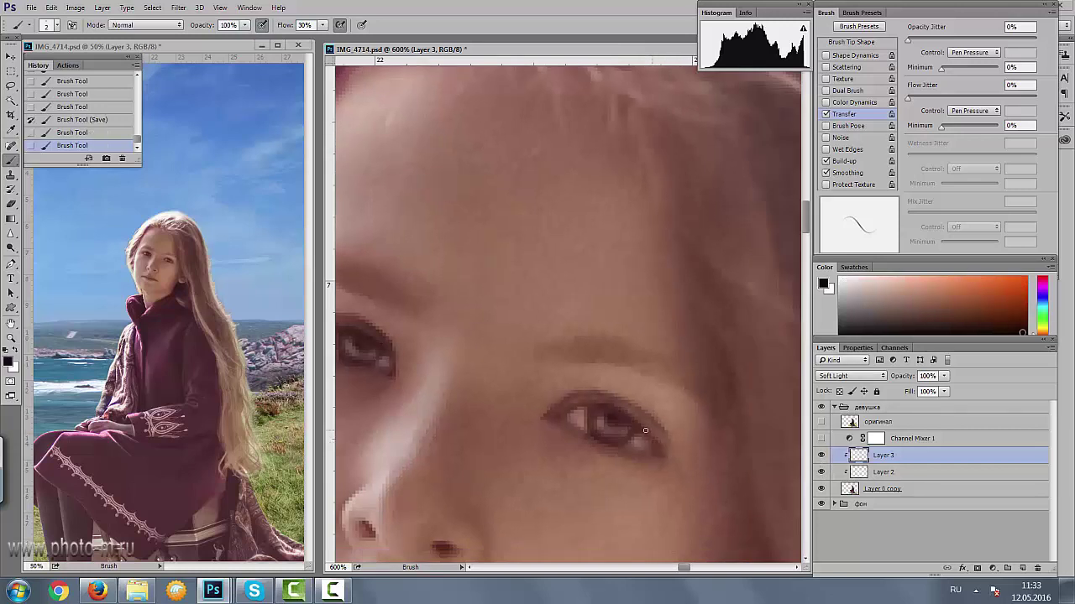
click(646, 431)
click(664, 426)
click(672, 436)
click(686, 447)
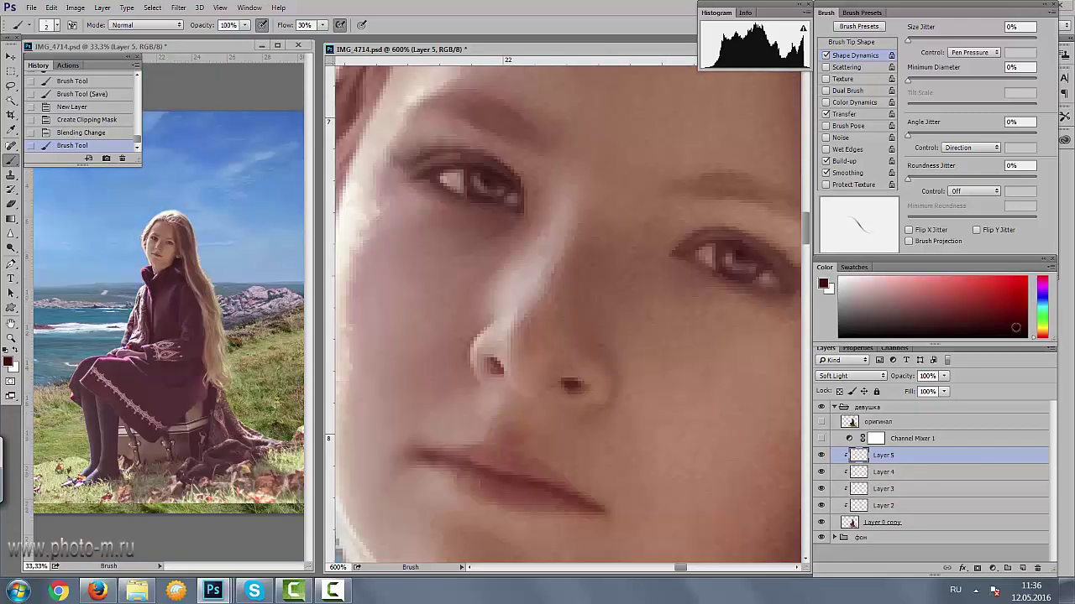
- Test a dark brown stroke on the nostrils, undo it, and pick a lighter bluish paint colour
alt+click(669, 401)
click(1018, 332)
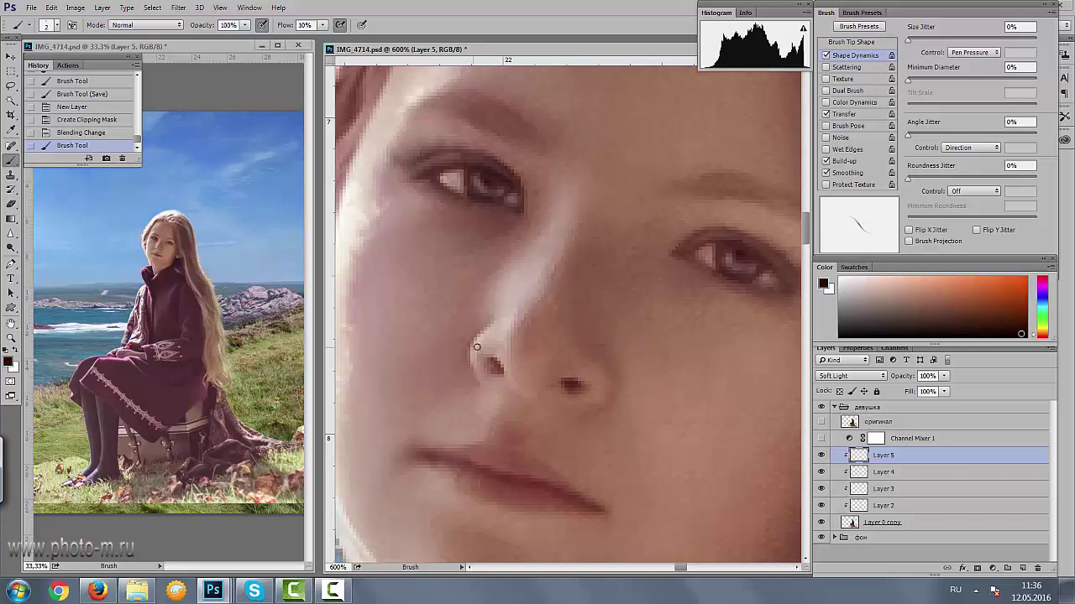
mouse_move(487, 370)
mouse_down()
mouse_move(496, 362)
mouse_move(473, 339)
mouse_move(467, 364)
mouse_up()
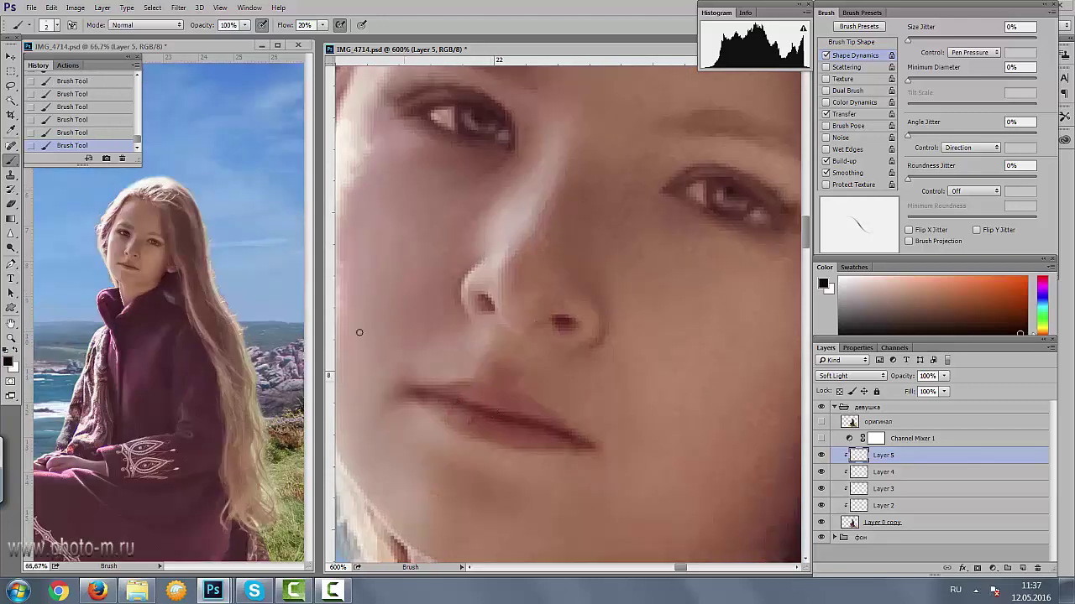
key(ctrl+z)
key(ctrl+z)
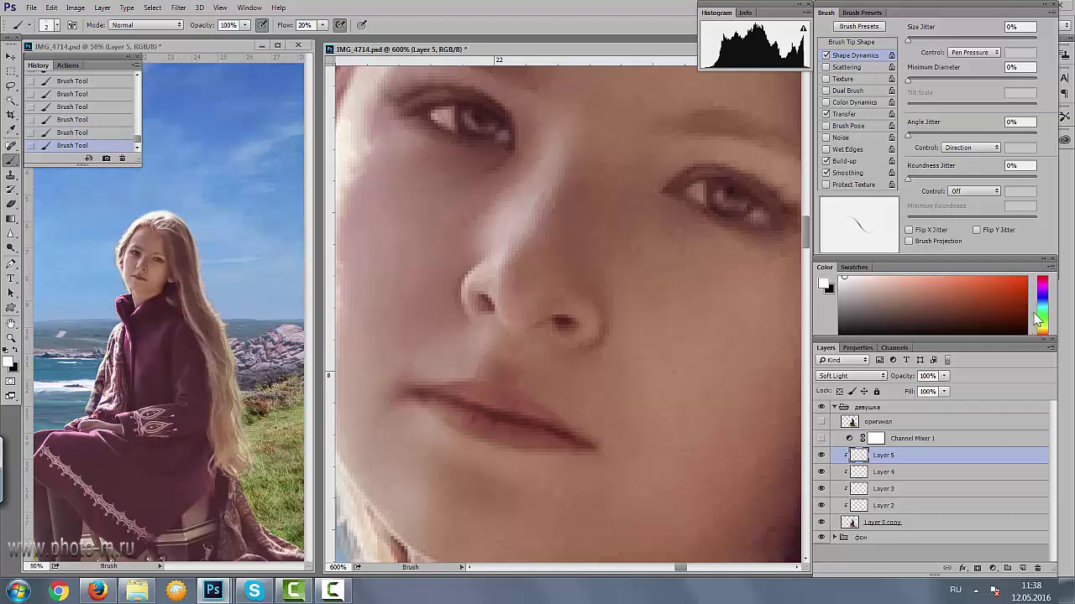
click(1041, 302)
click(862, 283)
drag(861, 283, 865, 277)
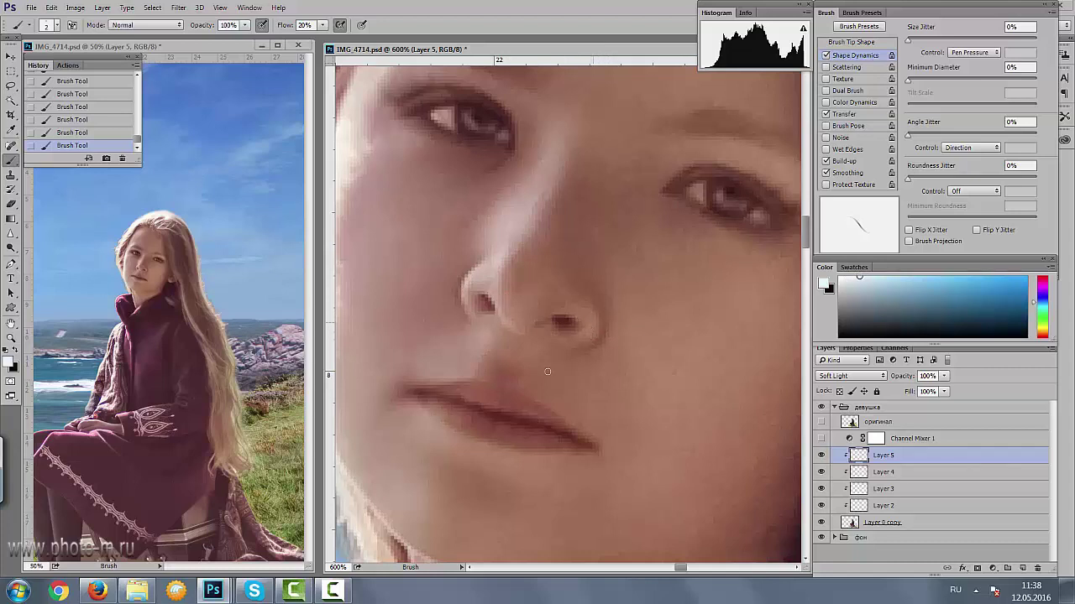
- Add a new clipped Layer 6 set to Soft Light
drag(609, 372, 515, 510)
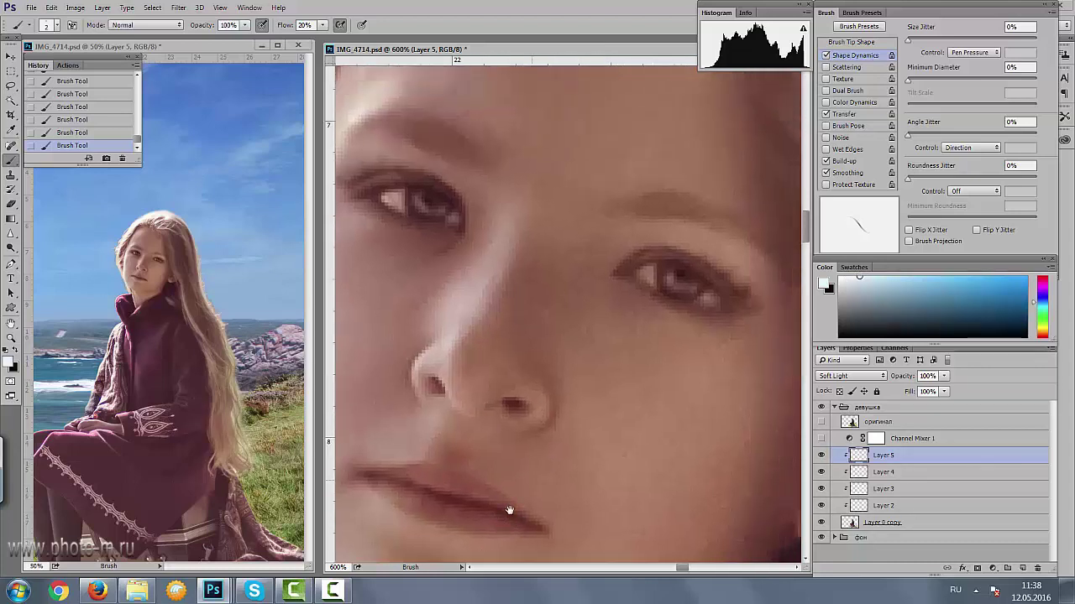
click(1022, 569)
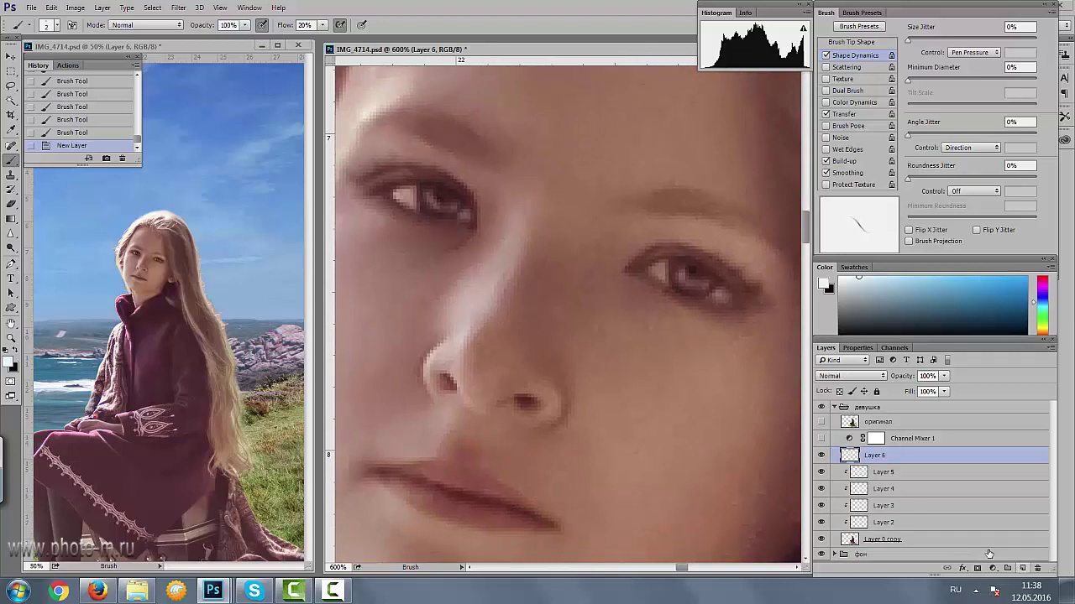
click(851, 375)
click(839, 257)
right_click(594, 305)
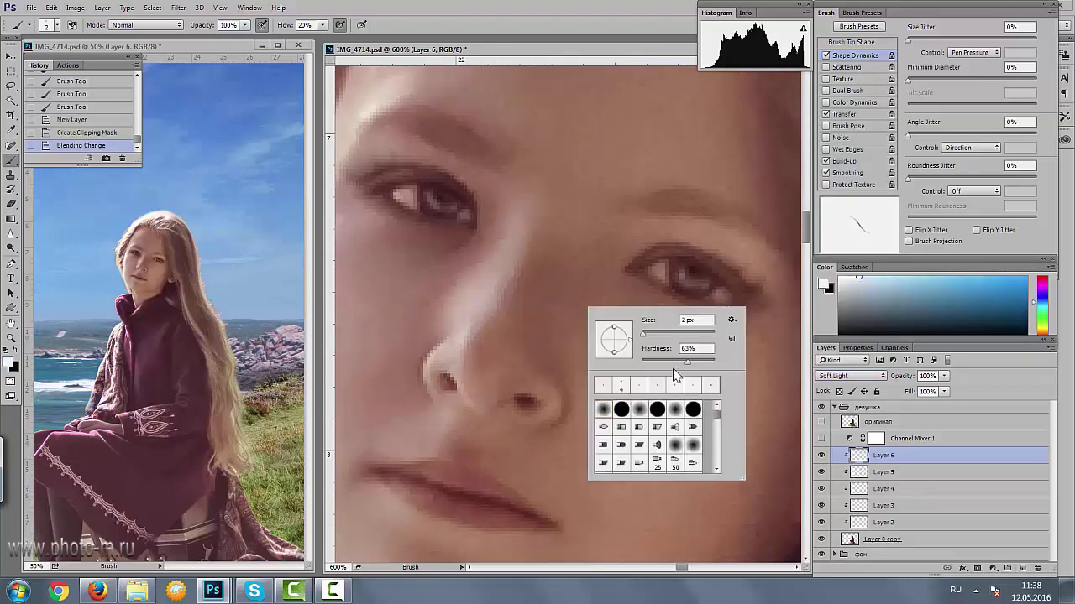
key(Escape)
- Paint light tones under the eye with a 10 px brush and set Layer 6 to 25% opacity
mouse_move(560, 363)
mouse_down()
mouse_move(623, 353)
mouse_move(602, 351)
mouse_up()
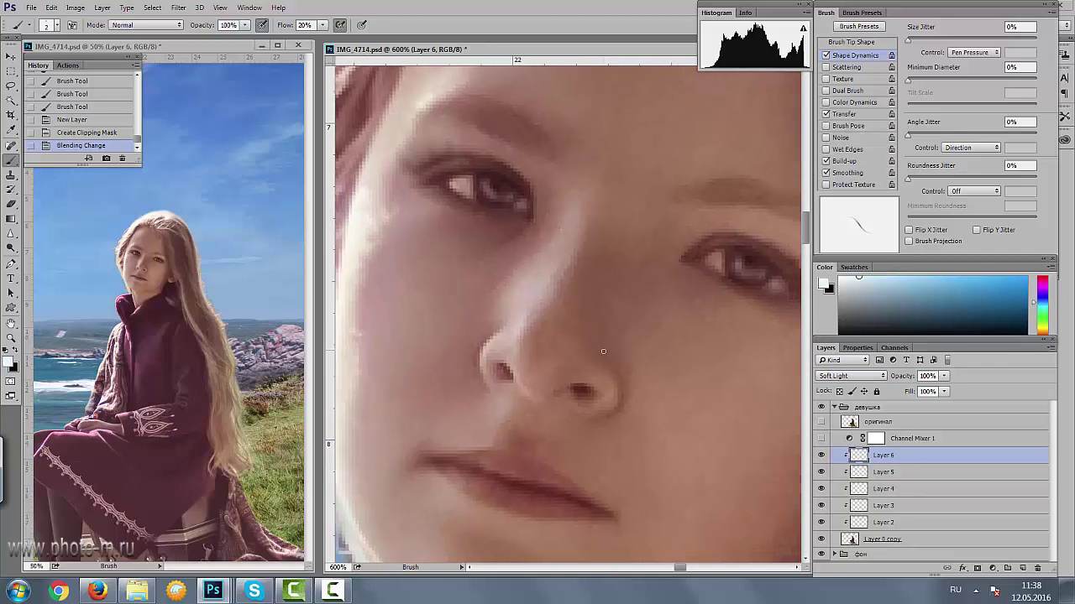
key(bracketright)
key(bracketright)
key(bracketright)
drag(420, 197, 445, 214)
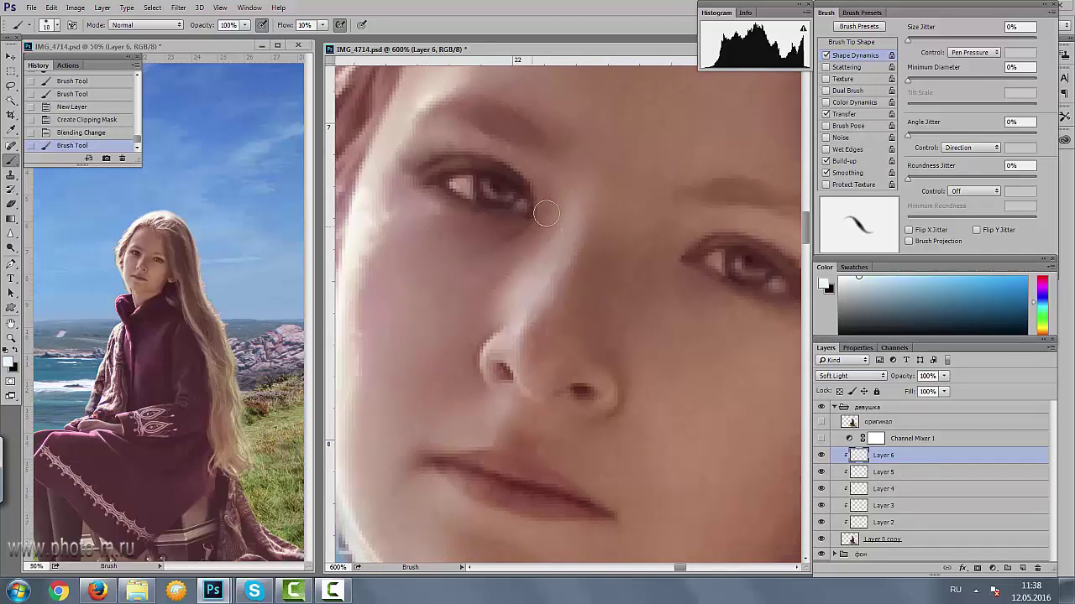
drag(520, 214, 550, 217)
alt+scroll(419, 202, down, 2)
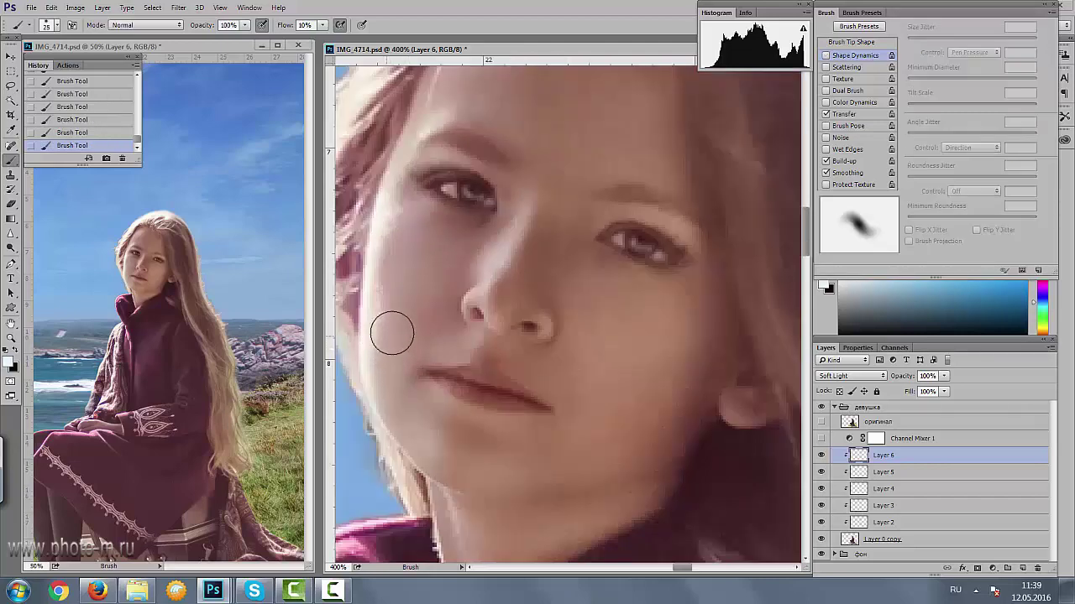
click(944, 376)
drag(927, 387, 897, 397)
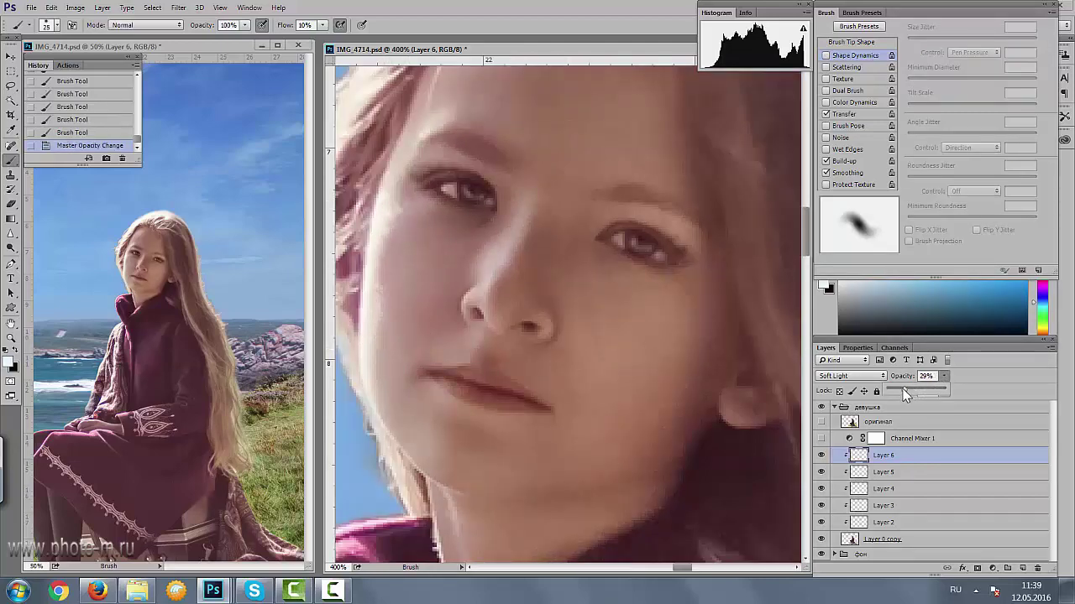
click(821, 455)
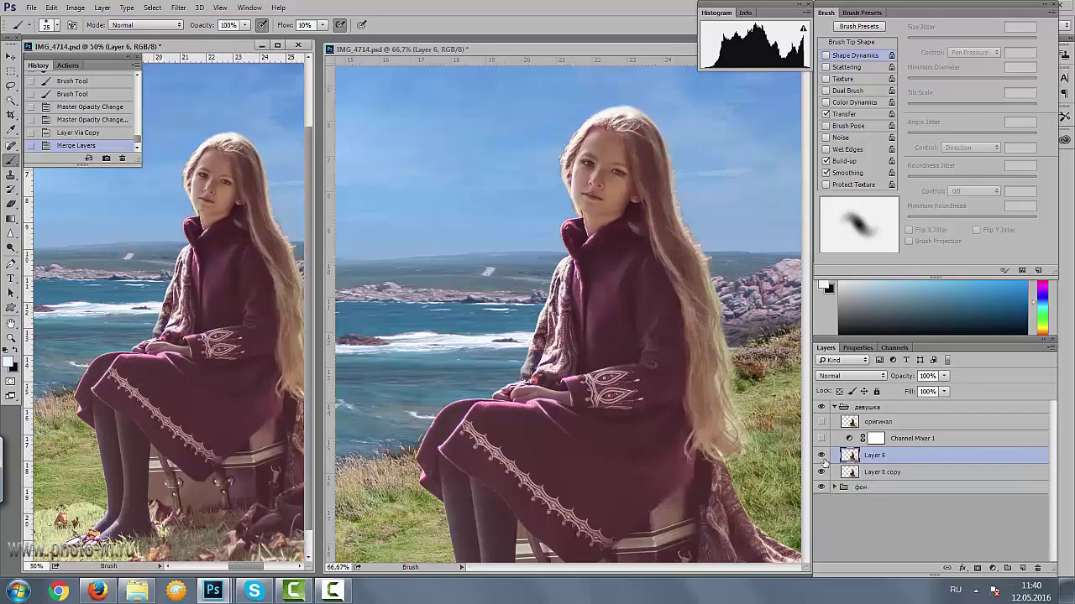
- Add a Selective Color layer with Yellows Cyan at -82 and invert its mask
click(822, 456)
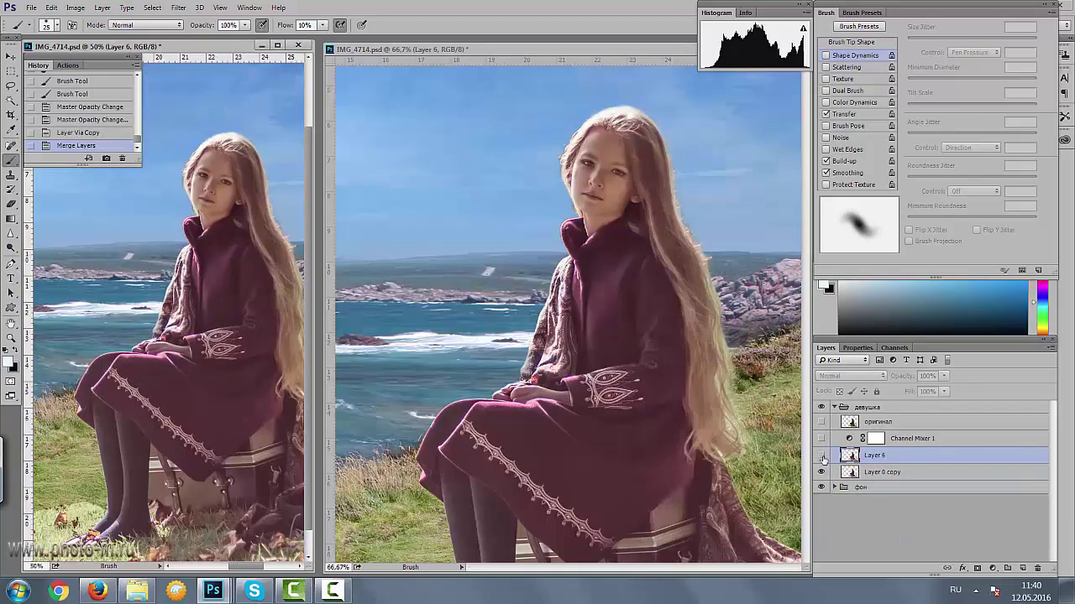
click(822, 459)
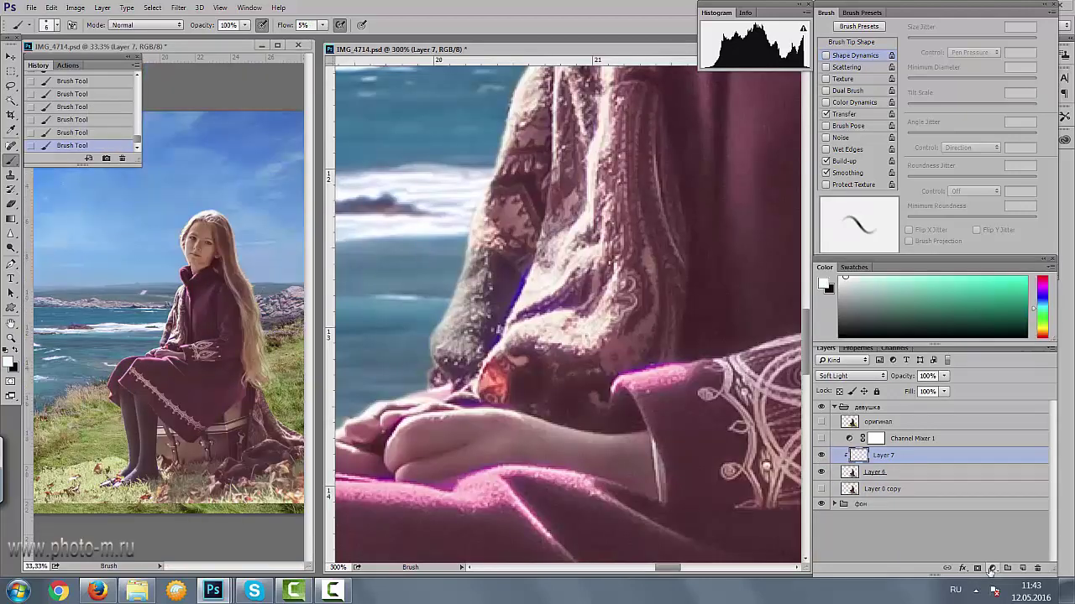
click(992, 569)
click(953, 564)
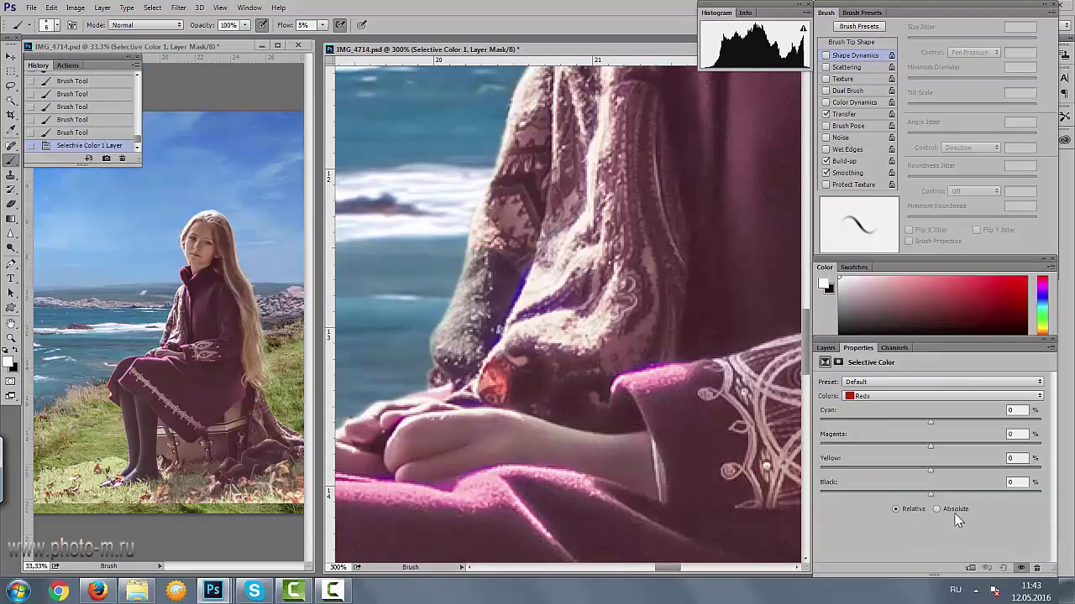
drag(929, 470, 968, 470)
drag(930, 421, 834, 428)
click(900, 395)
click(890, 413)
mouse_move(930, 469)
mouse_down()
mouse_move(880, 468)
mouse_move(957, 466)
mouse_up()
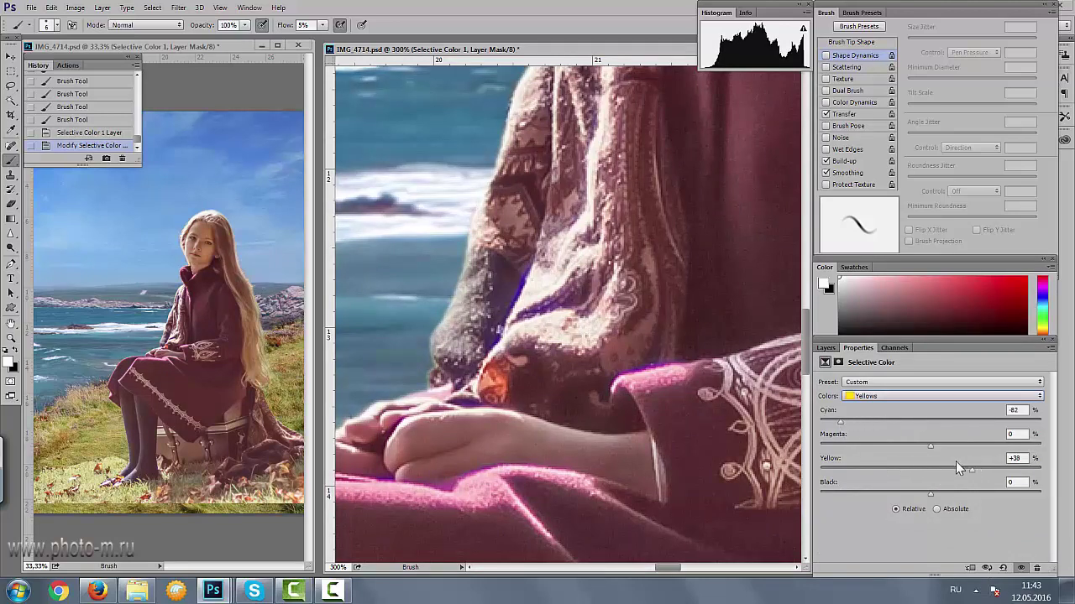
key(ctrl+i)
- Paint white over the girl's hands with a 30 px brush at 10–20% flow
click(826, 348)
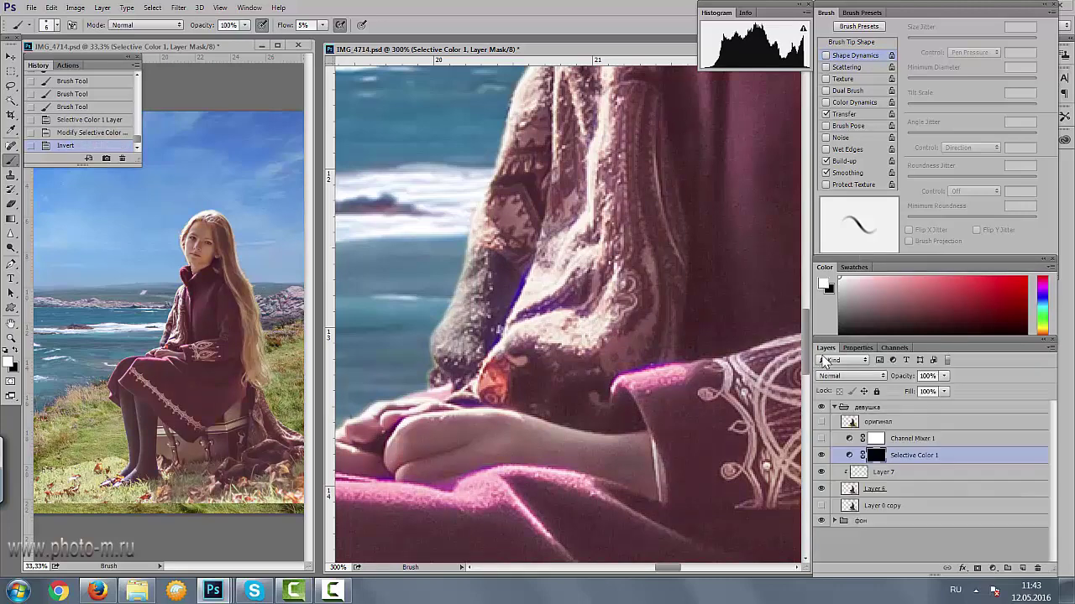
drag(588, 431, 616, 337)
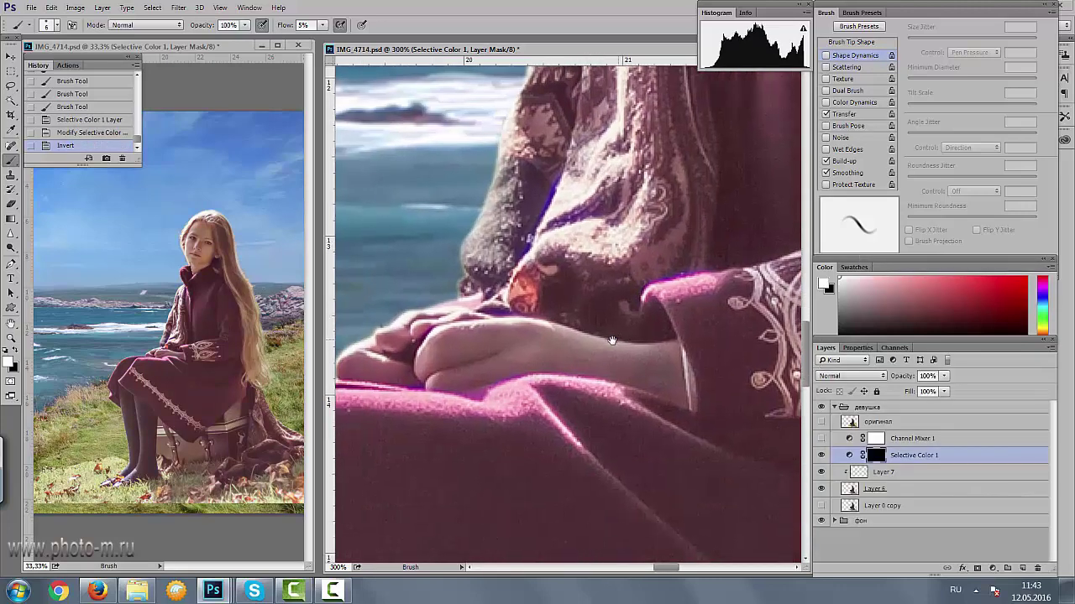
key(shift+2)
key(bracketright)
key(bracketright)
key(bracketright)
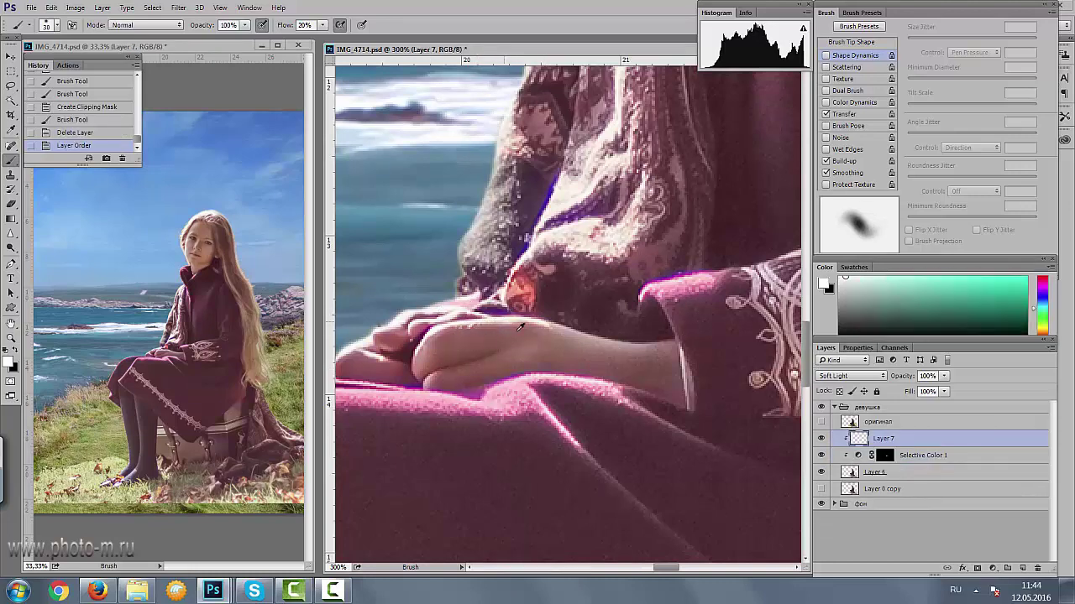
drag(864, 279, 839, 277)
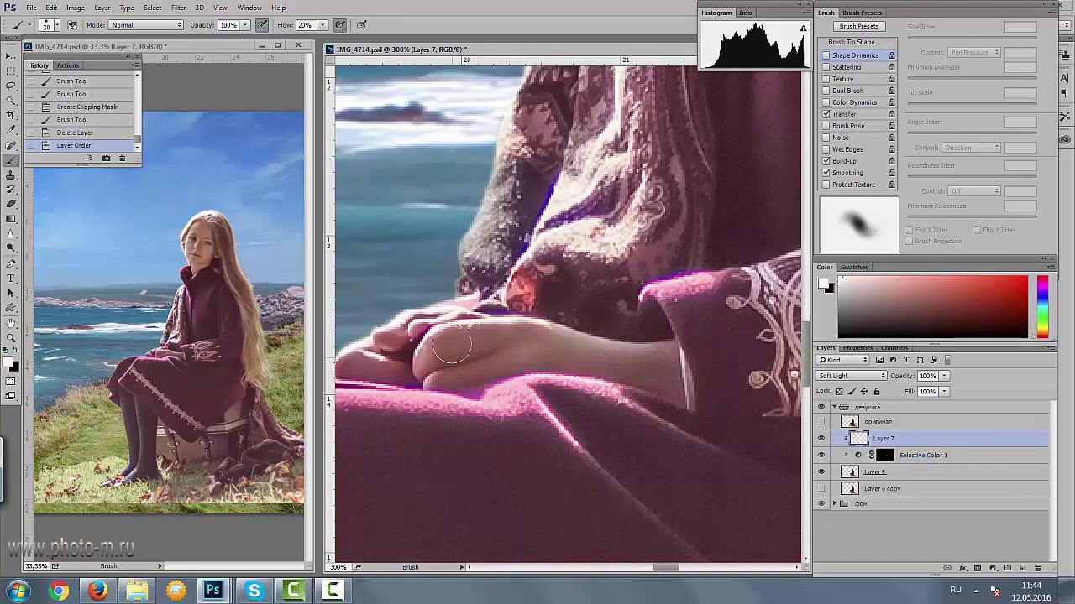
drag(451, 346, 445, 353)
key(shift+1)
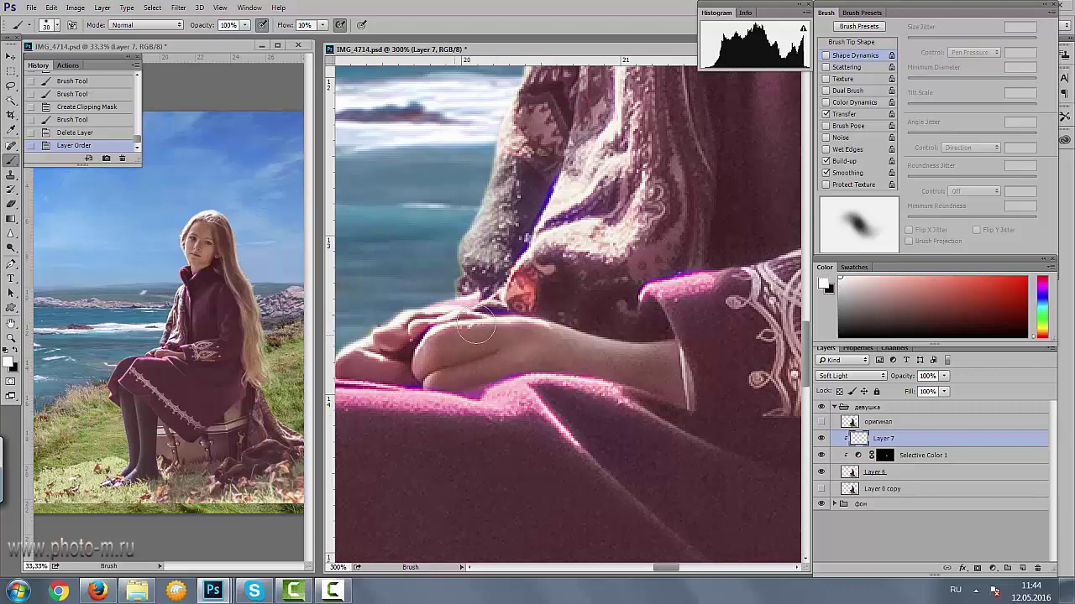
drag(521, 335, 420, 344)
- Add a Channel Mixer using the Black & White with Blue Filter preset
click(993, 569)
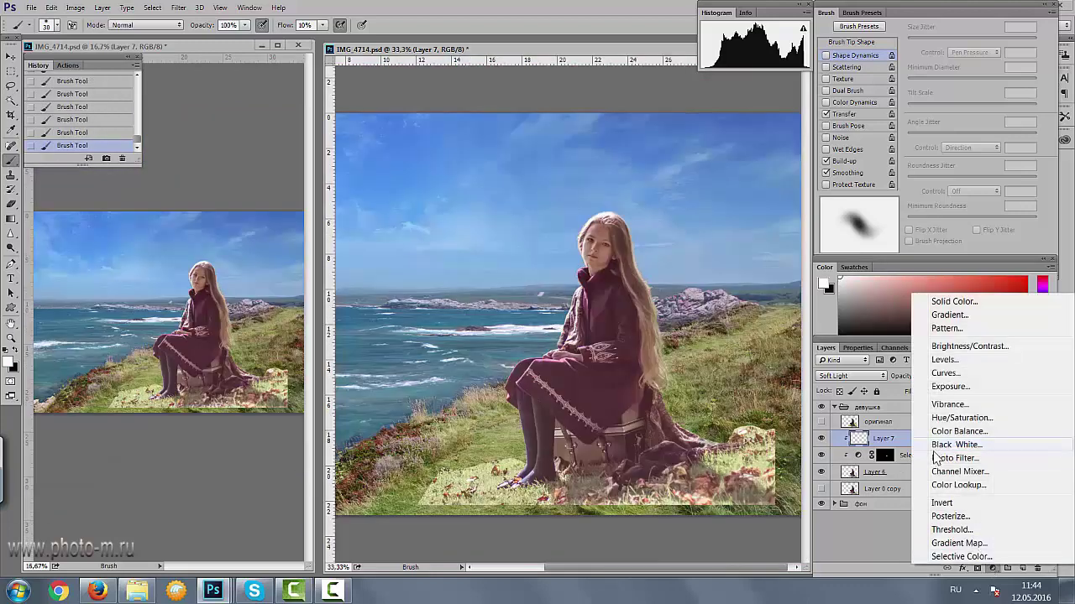
click(890, 530)
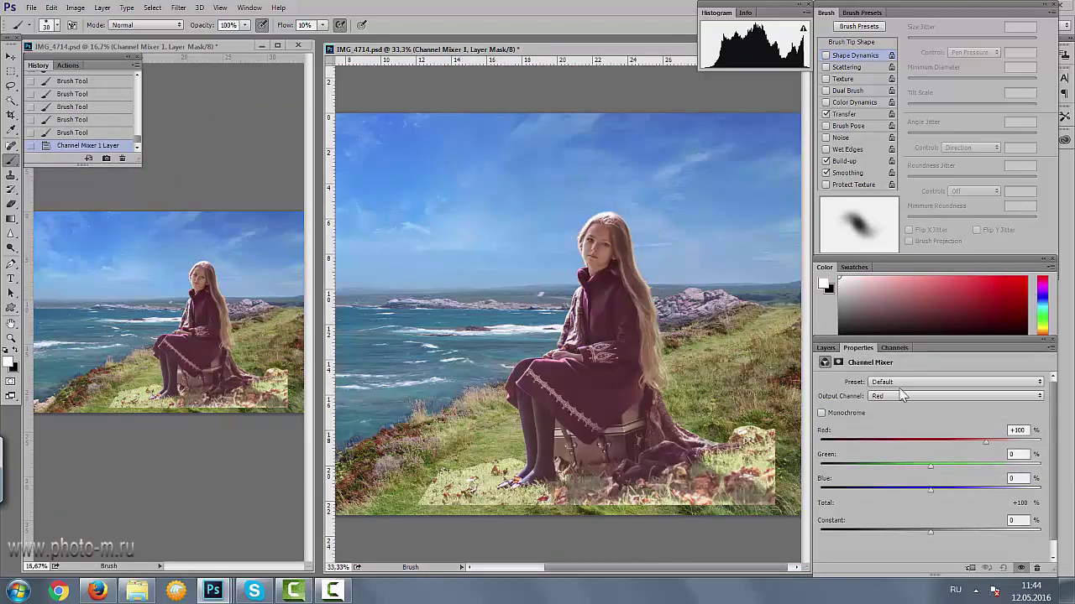
click(897, 395)
click(900, 386)
click(895, 388)
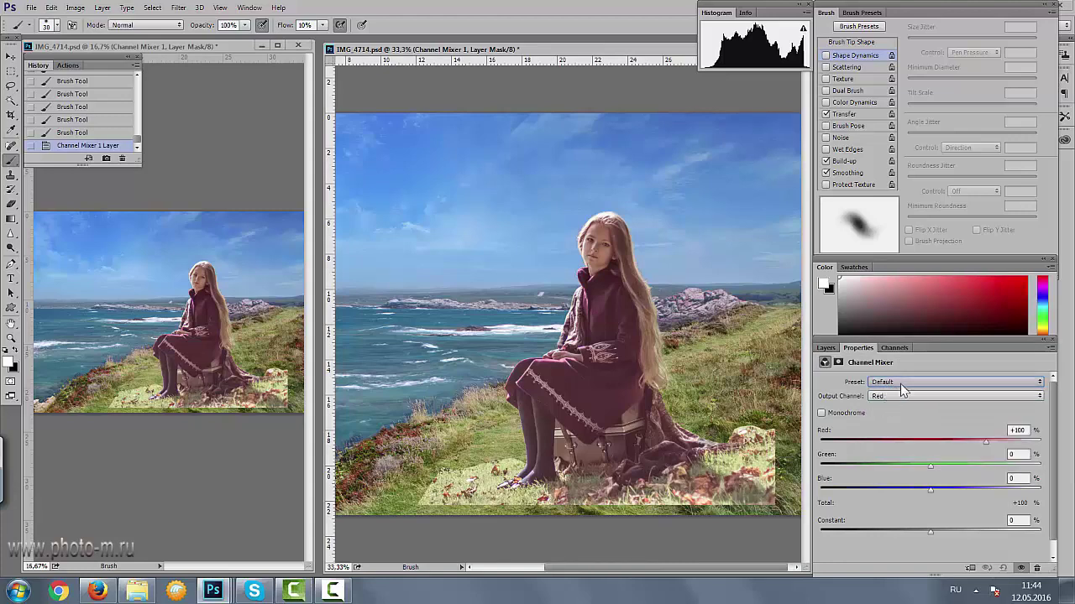
click(895, 385)
click(911, 422)
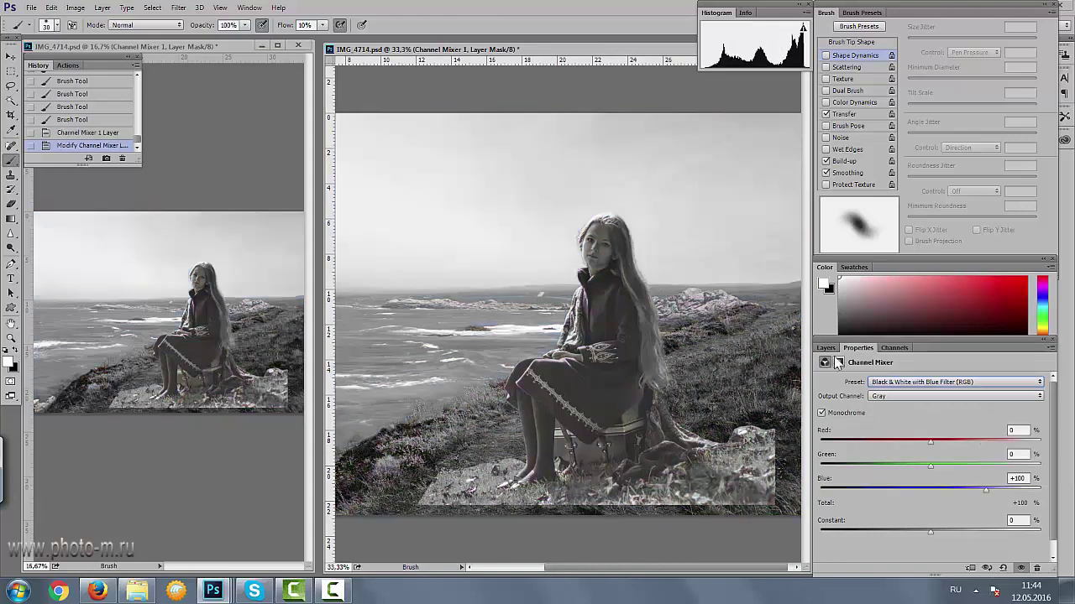
- Clip Channel Mixer 1 to Layer 7 in Luminosity mode at 47% opacity
click(825, 347)
key(ctrl+alt+g)
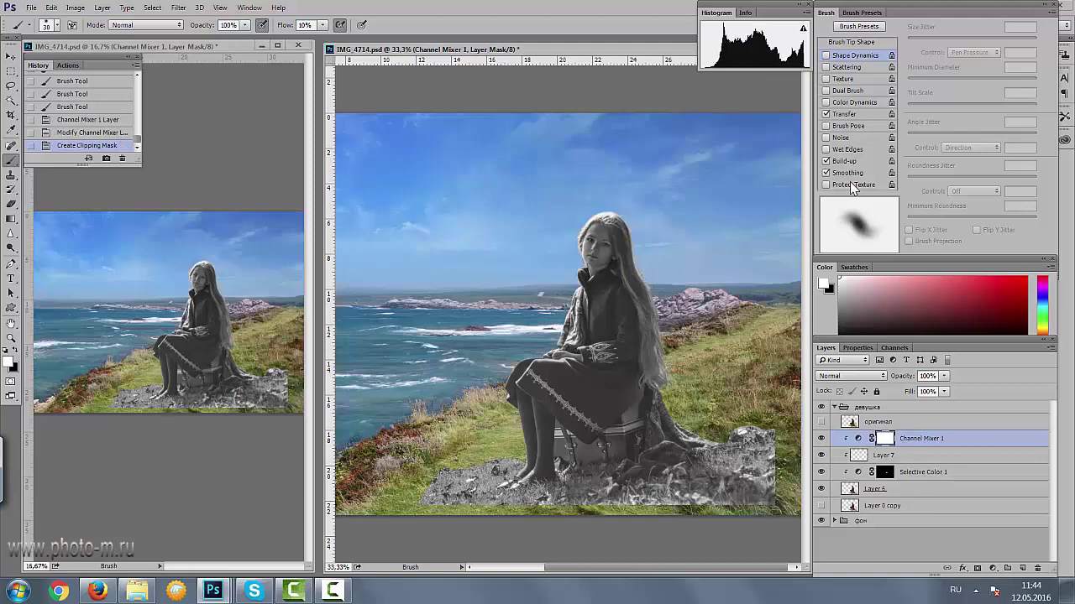
click(849, 376)
click(834, 365)
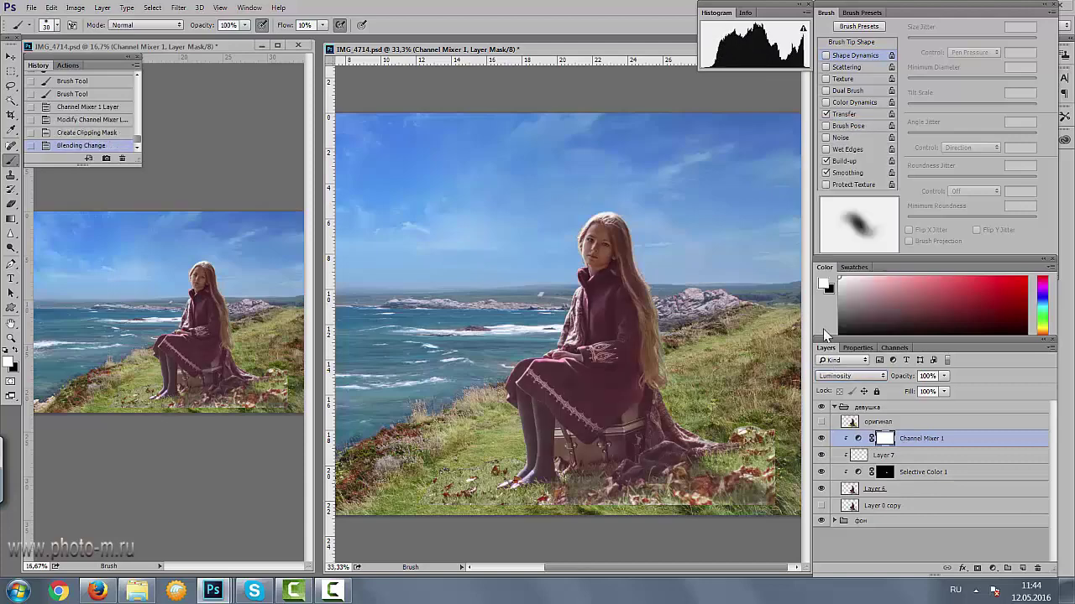
drag(942, 376, 899, 394)
click(993, 569)
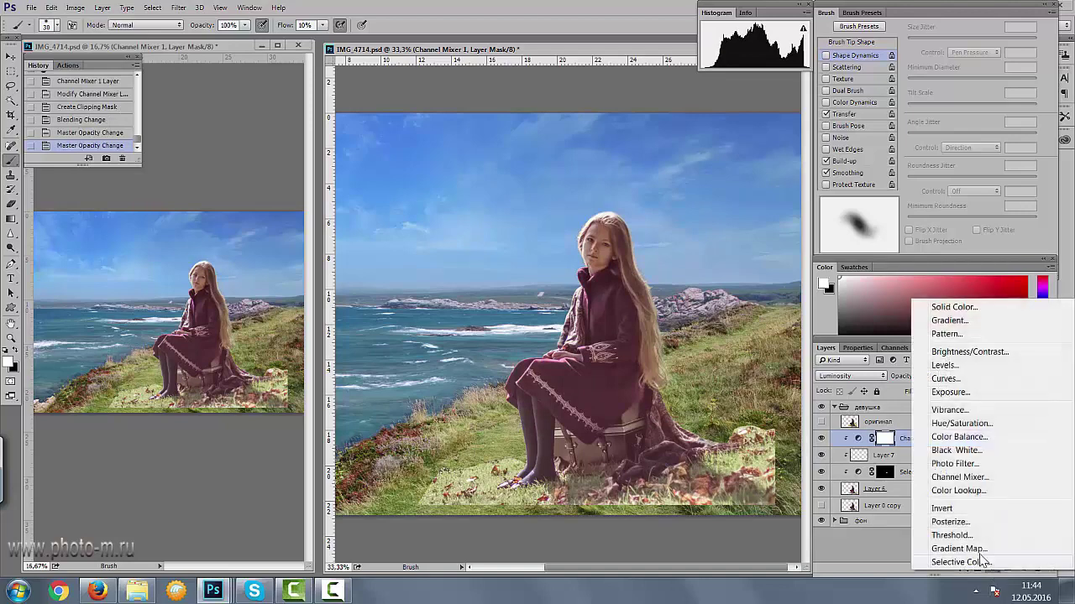
- Add a Gradient Fill at 120.07° with a black left colour stop
click(946, 321)
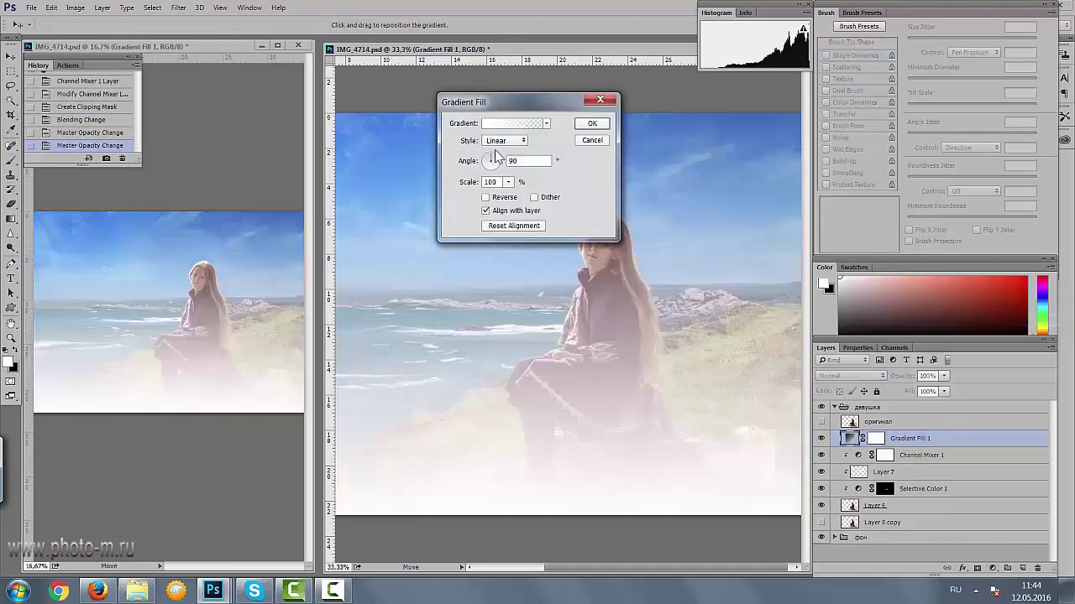
drag(495, 157, 487, 153)
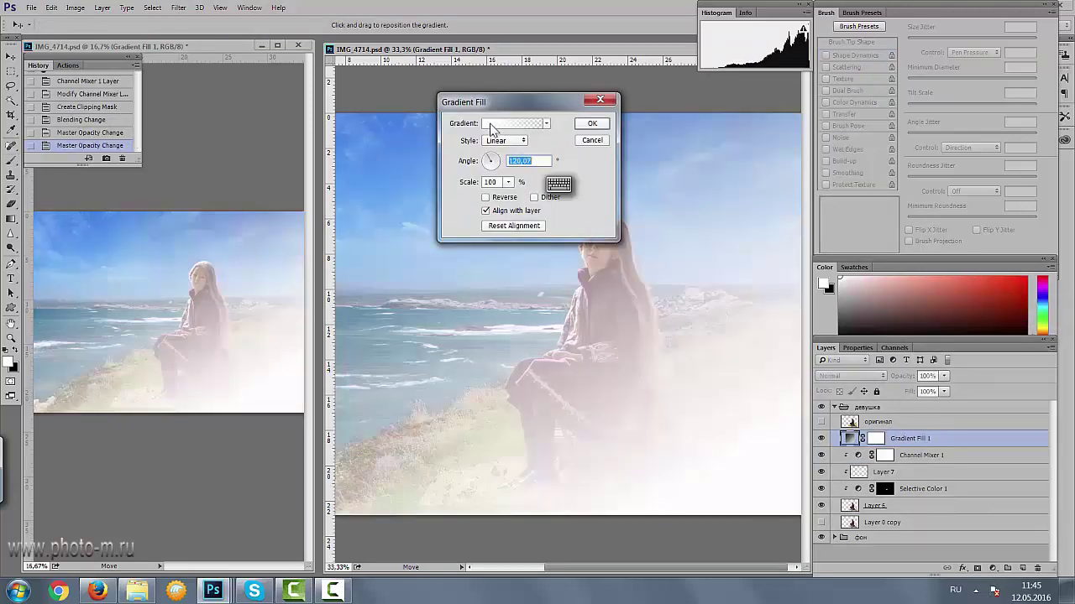
click(496, 124)
click(135, 497)
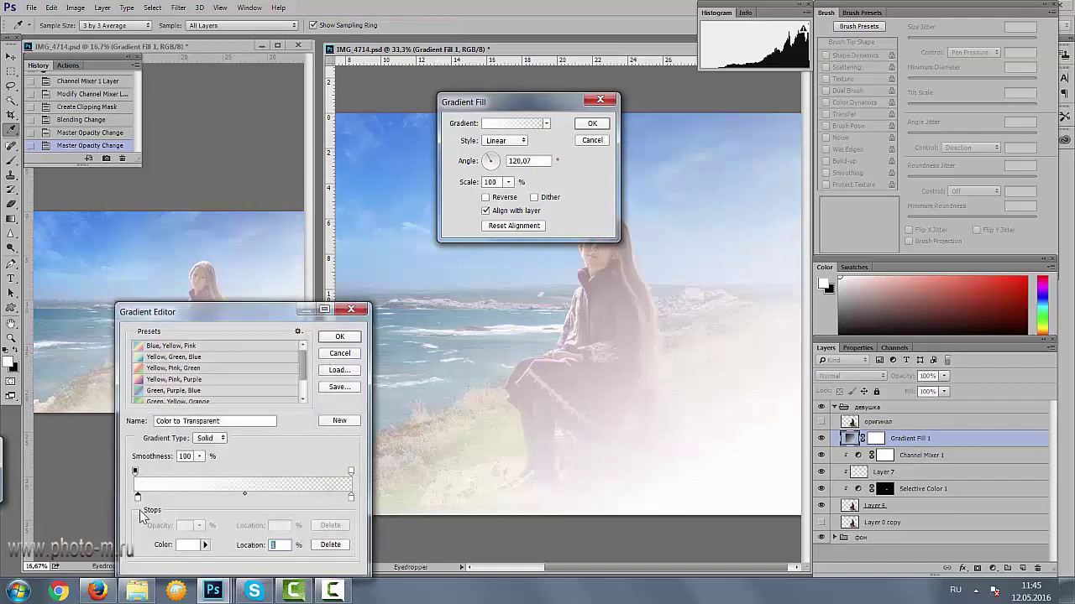
click(190, 546)
click(394, 295)
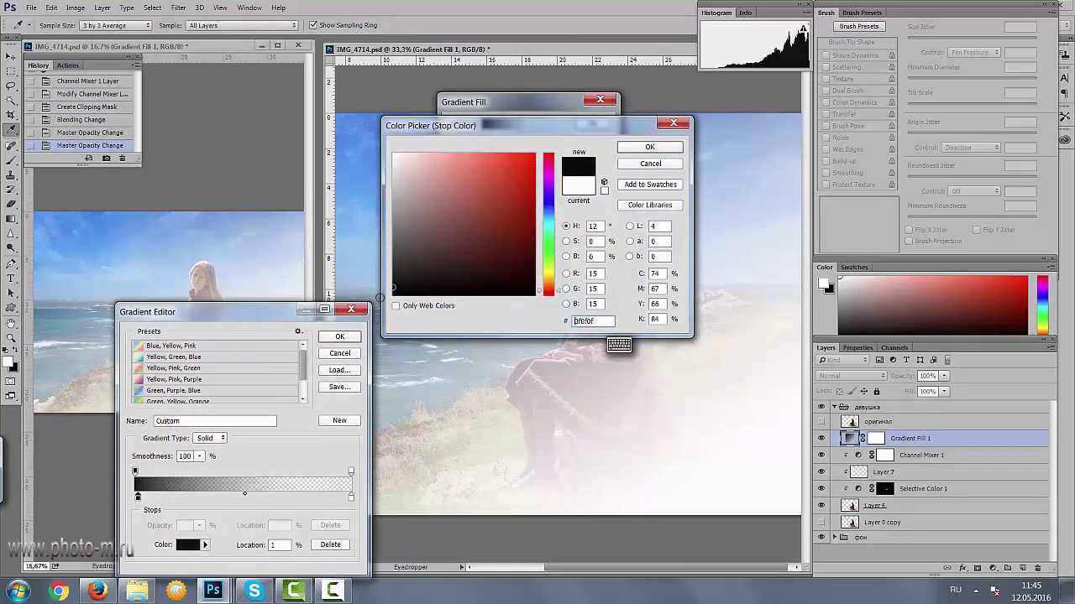
click(646, 148)
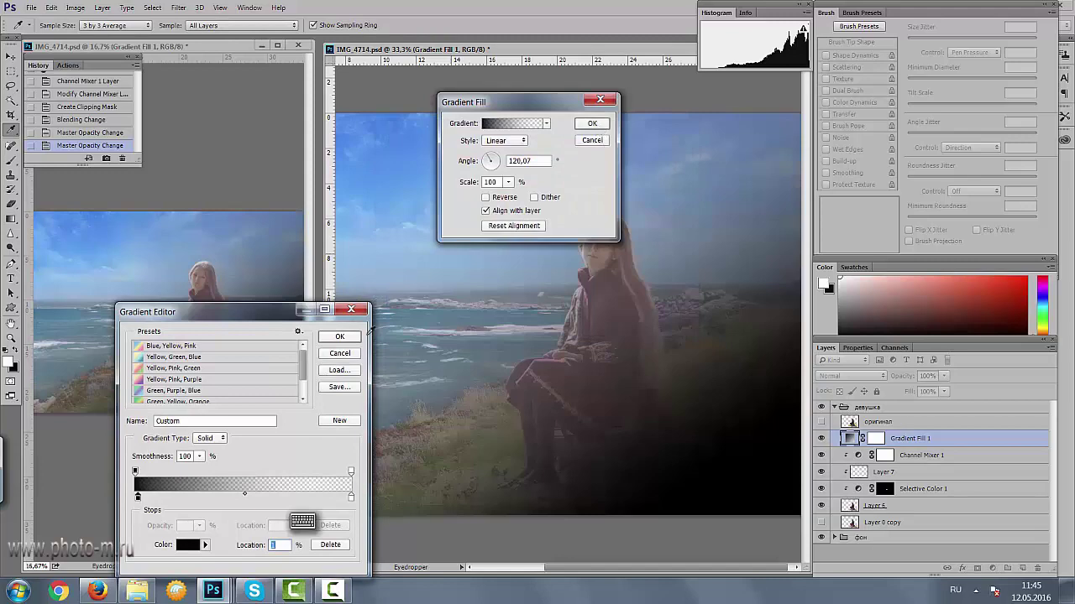
click(344, 337)
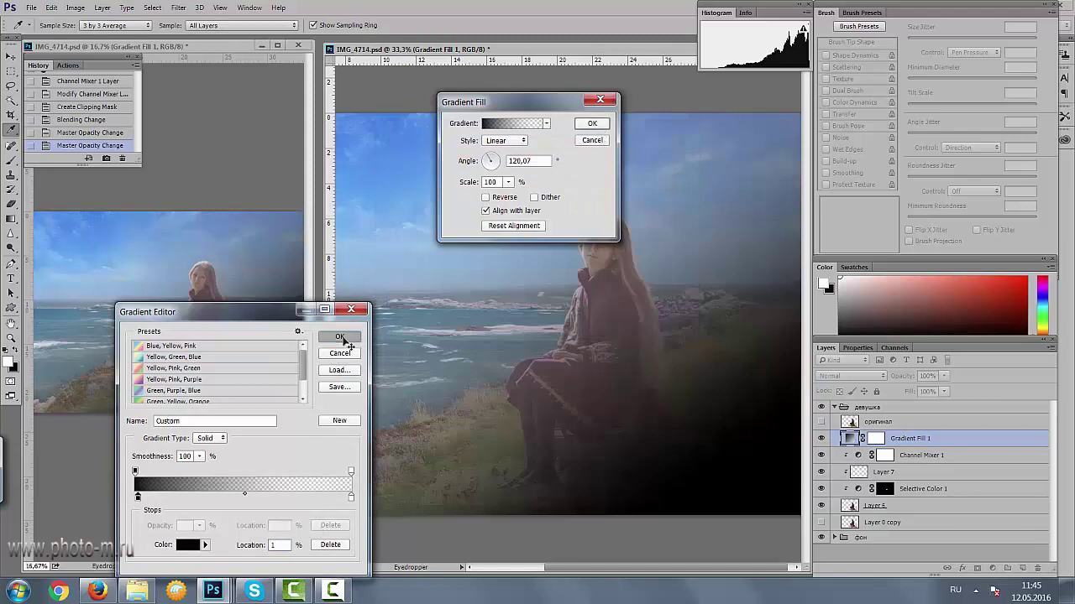
click(592, 123)
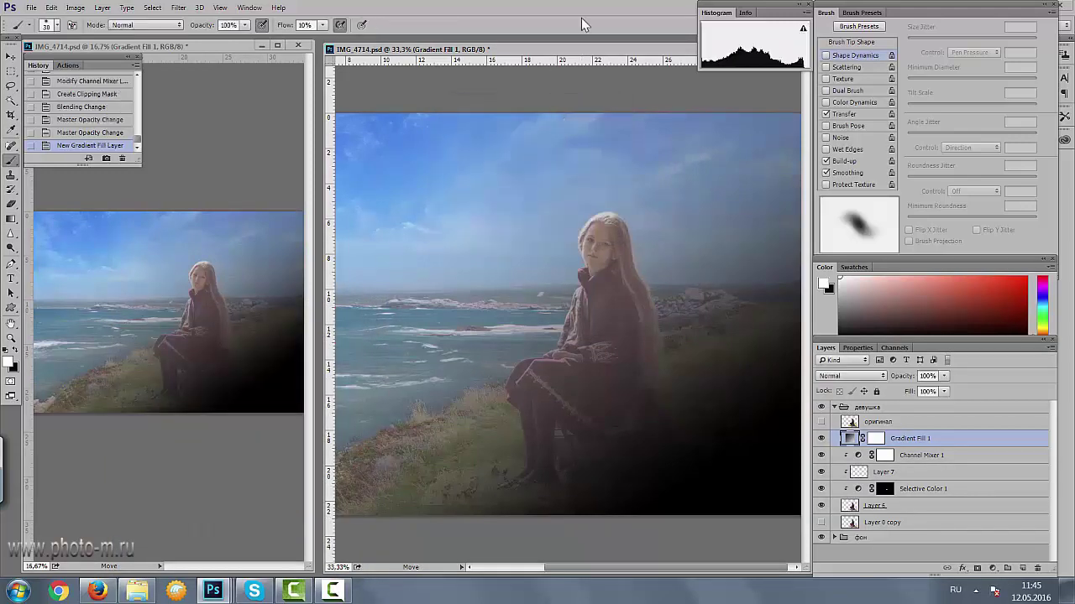
- Clip the gradient fill to the girl in Soft Light at 79% opacity
key(ctrl+alt+g)
click(855, 374)
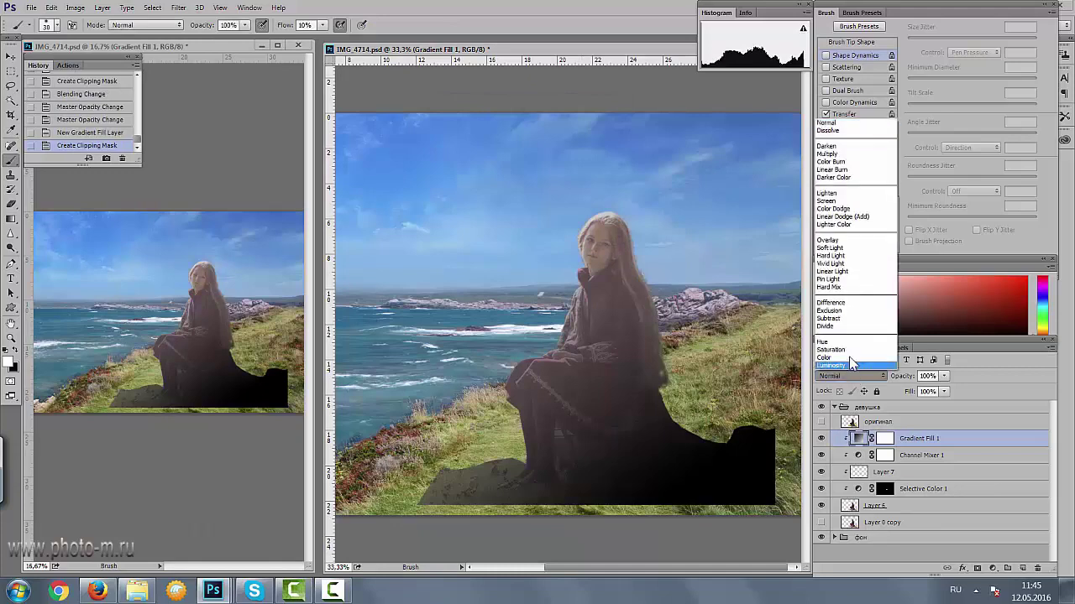
click(839, 254)
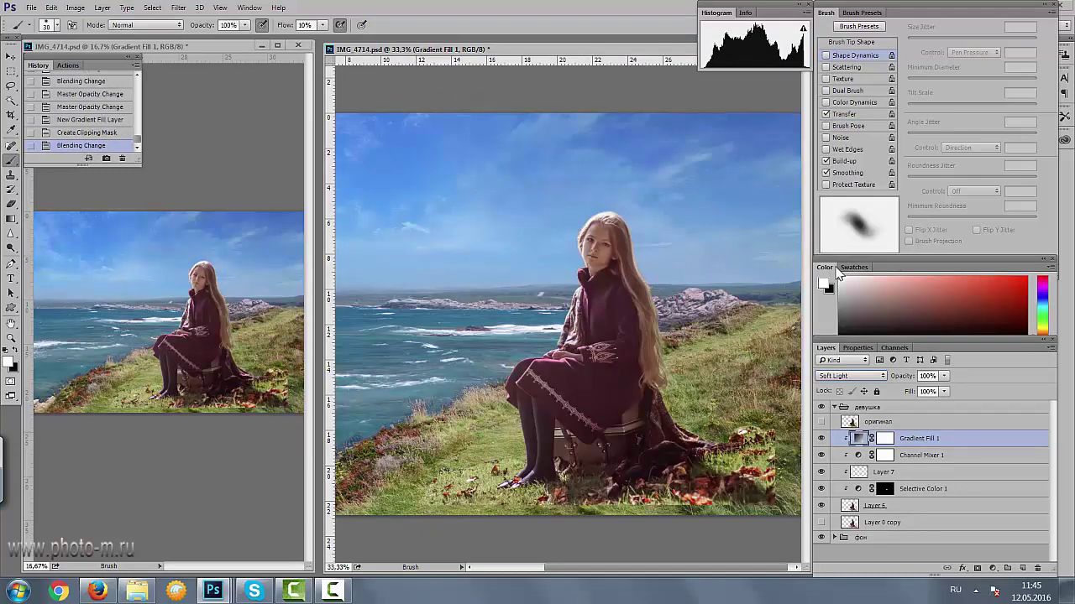
drag(943, 375, 937, 393)
- Mask the gradient off left of the girl, the upper-right sky and lower-right grass
click(885, 438)
key(d)
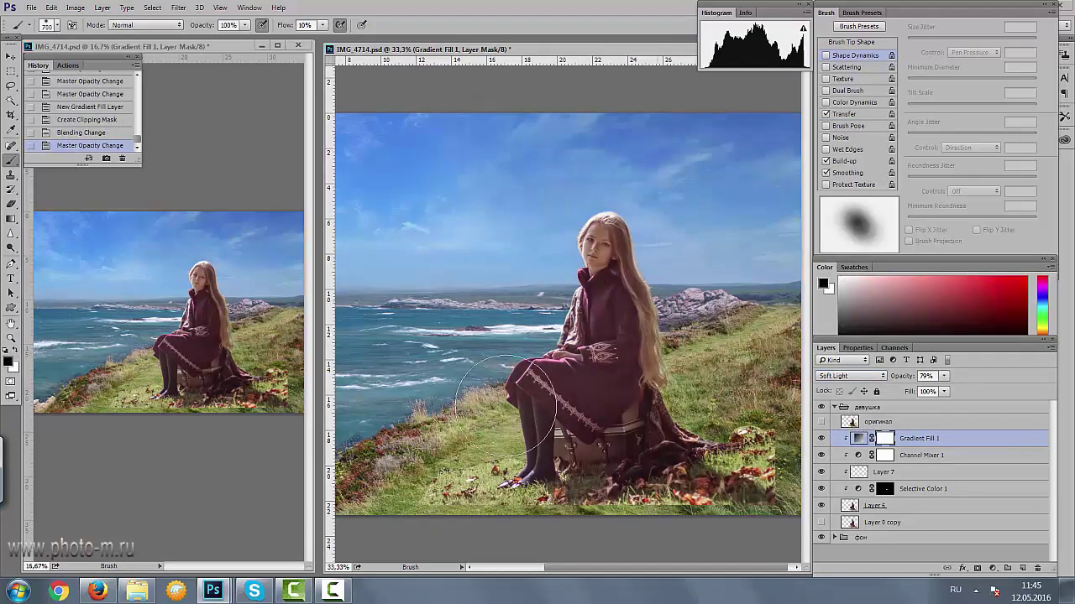
drag(504, 411, 622, 293)
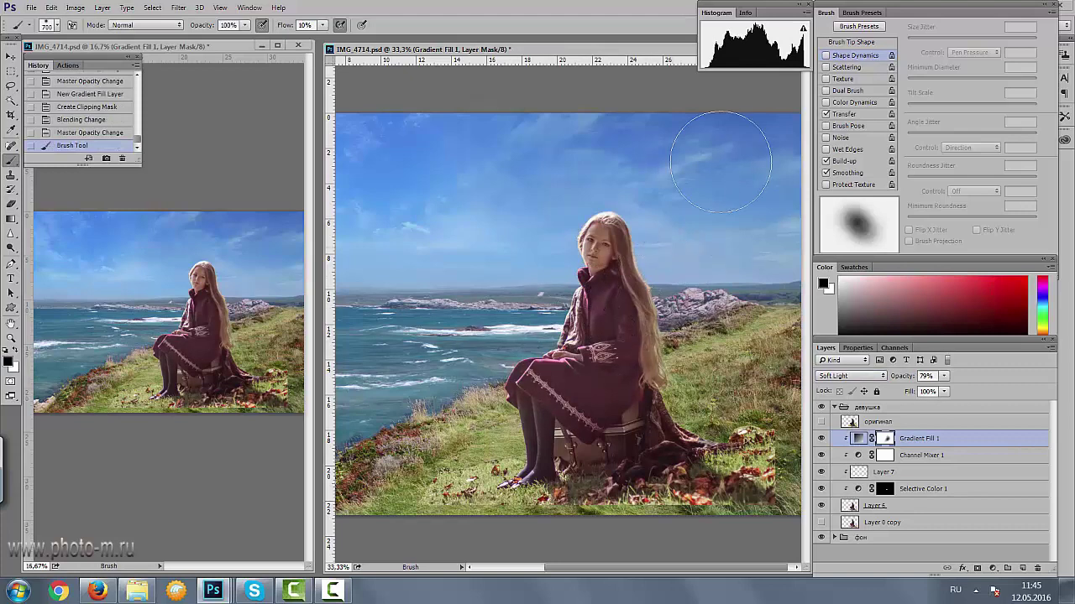
drag(604, 243, 605, 155)
drag(777, 411, 768, 462)
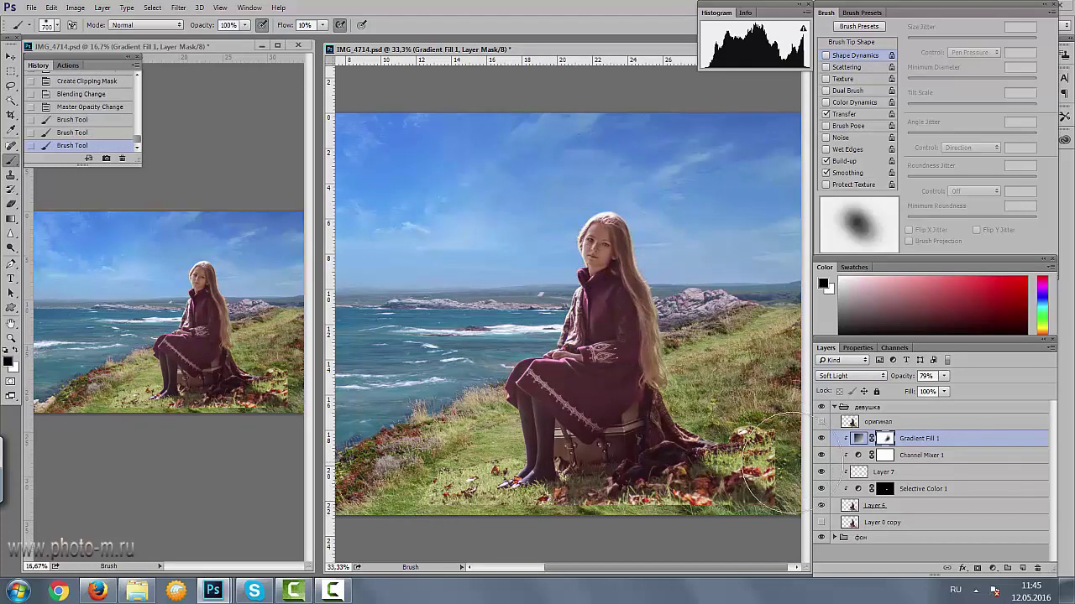
click(999, 569)
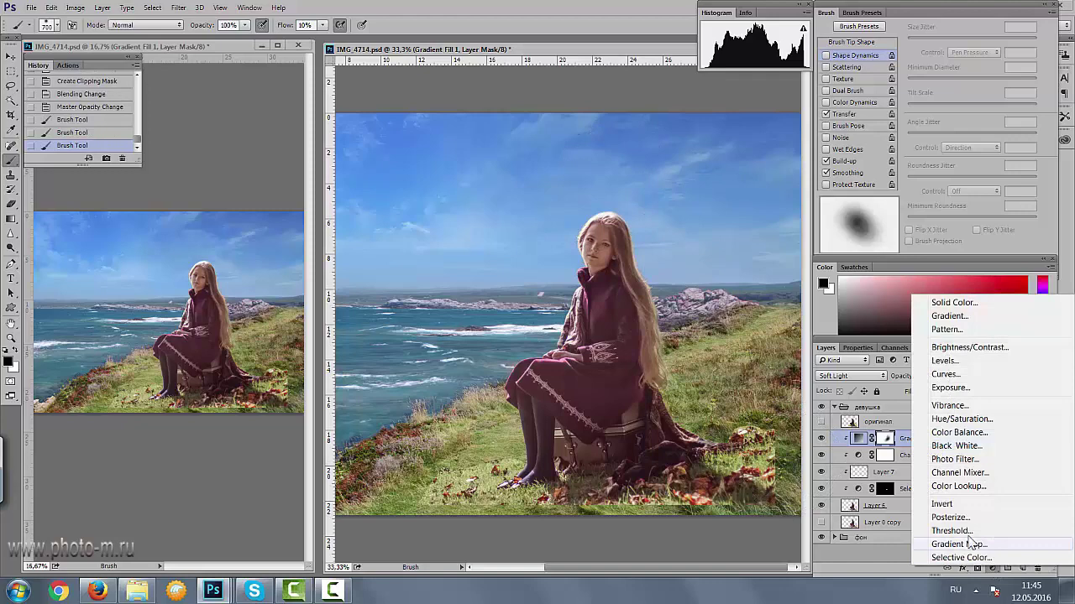
- Darken the grass by her feet with a clipped, inverted-mask Brightness/Contrast at -30, then select her layers
click(970, 360)
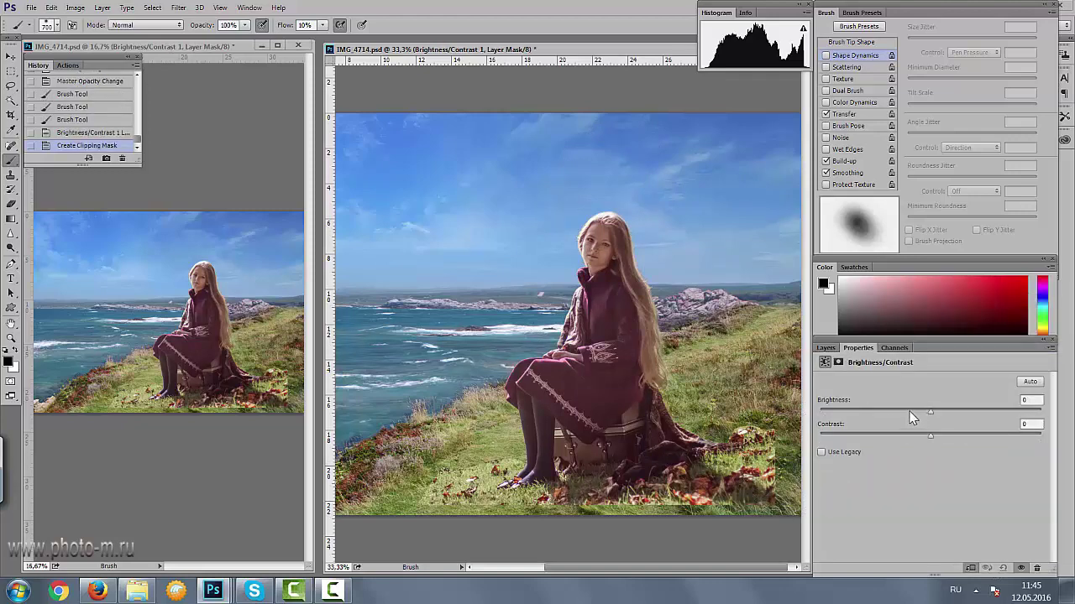
drag(912, 417, 909, 416)
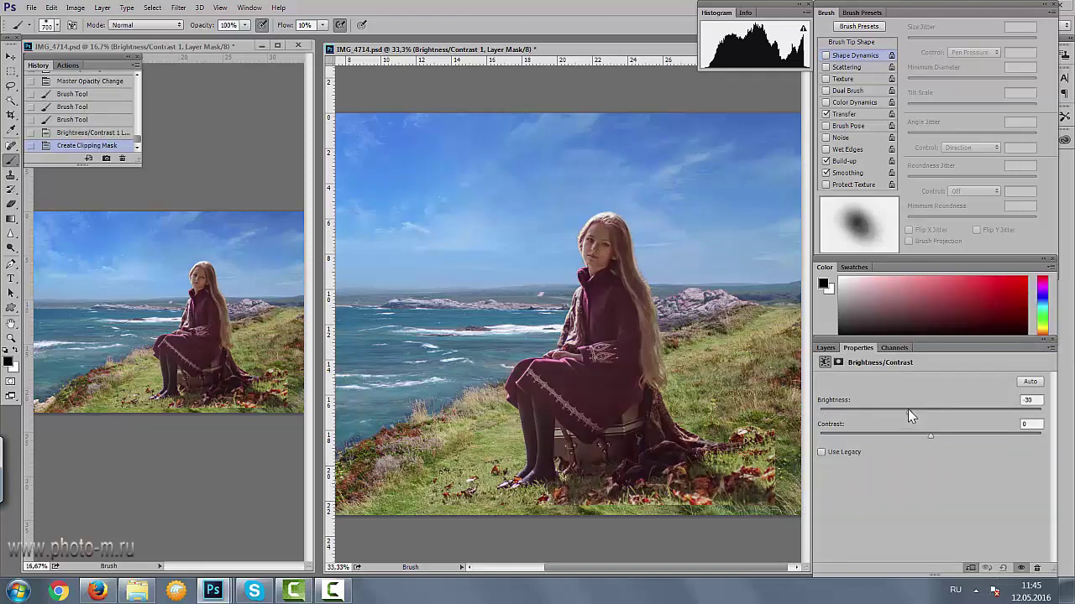
click(825, 348)
key(ctrl+i)
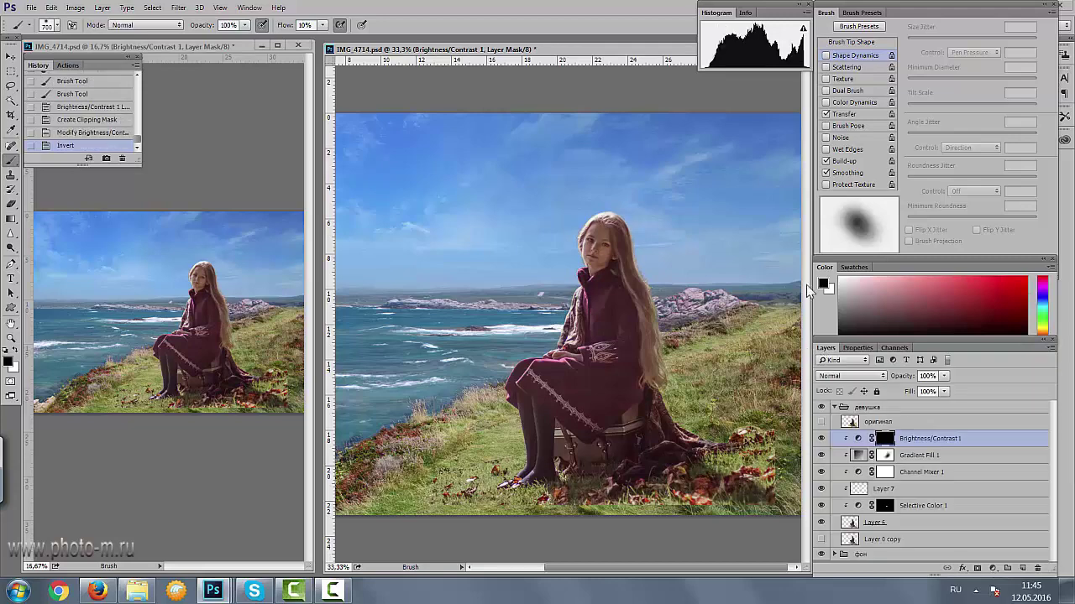
click(410, 501)
key(bracketleft)
key(bracketleft)
key(bracketleft)
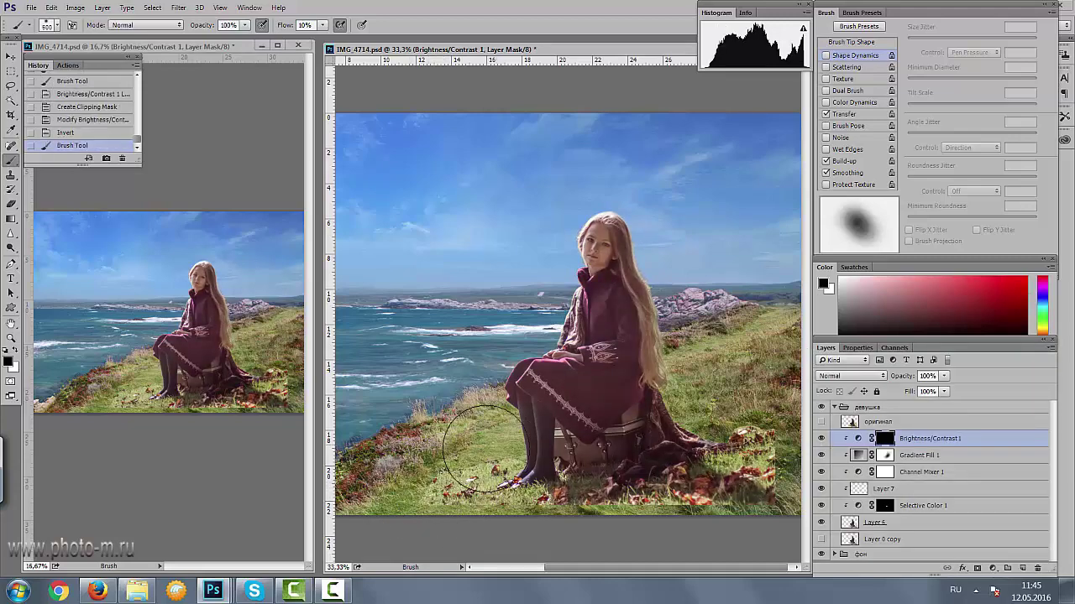
key(x)
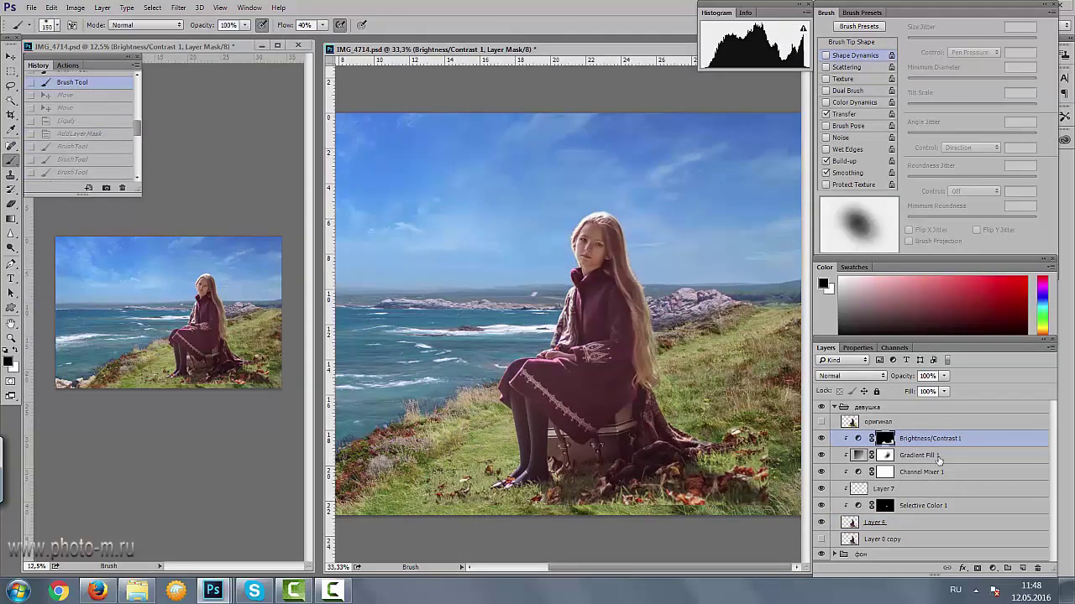
shift+click(927, 457)
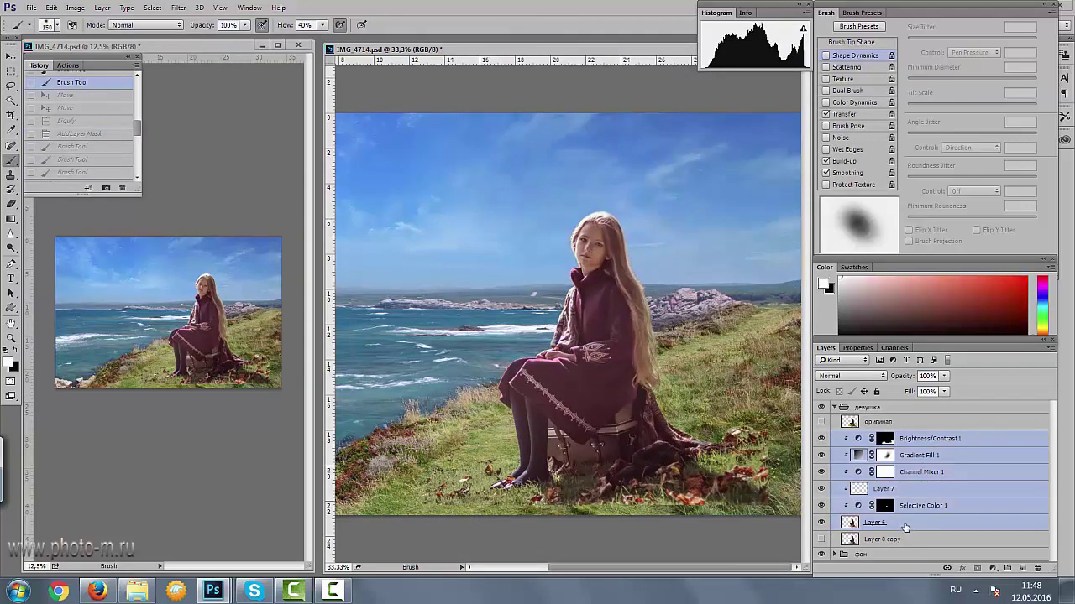
- Merge the girl's layers and Liquify-push the dress tail and right grass edge outward
key(ctrl+e)
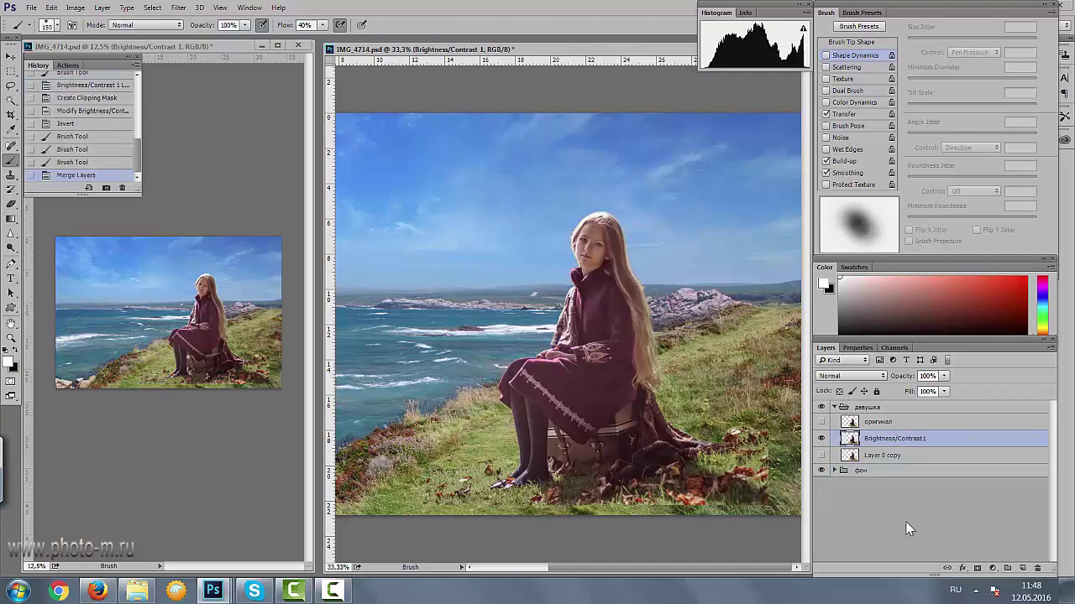
click(178, 7)
click(220, 115)
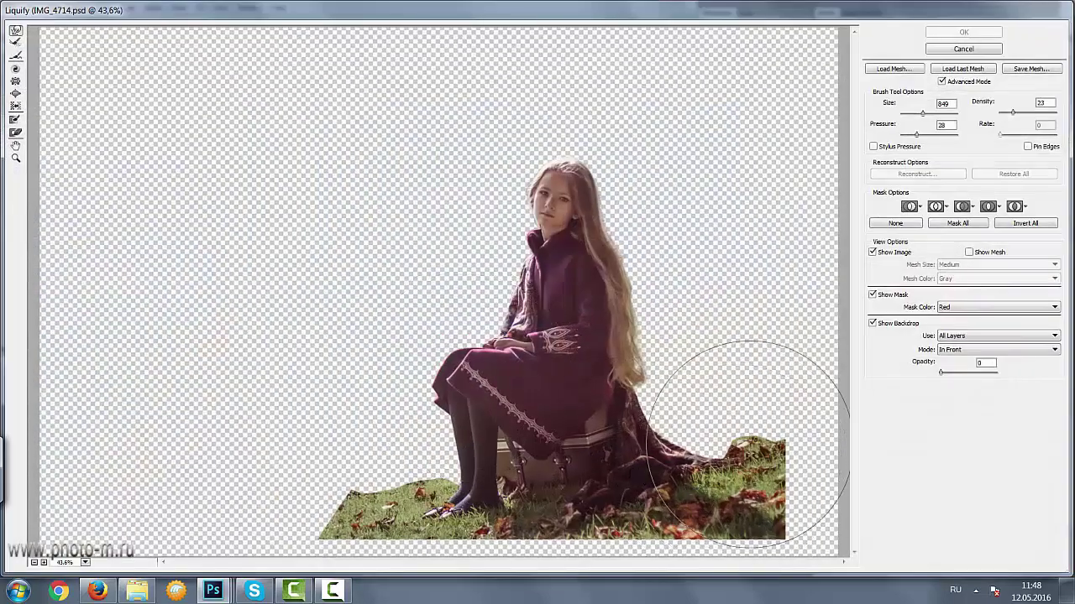
mouse_move(744, 419)
mouse_down()
mouse_move(720, 468)
mouse_move(576, 542)
mouse_move(546, 554)
mouse_move(554, 545)
mouse_move(475, 546)
mouse_up()
mouse_move(723, 470)
mouse_down()
mouse_move(722, 457)
mouse_move(744, 457)
mouse_move(796, 475)
mouse_up()
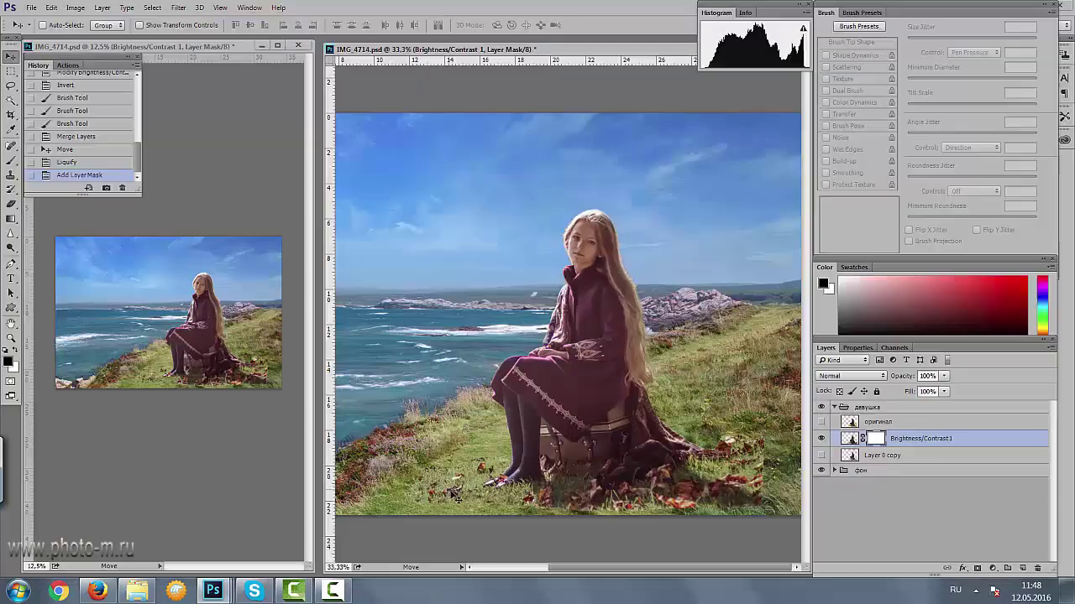
- Blend an edge by brushing on the mask, then add a Selective Color adjustment
key(b)
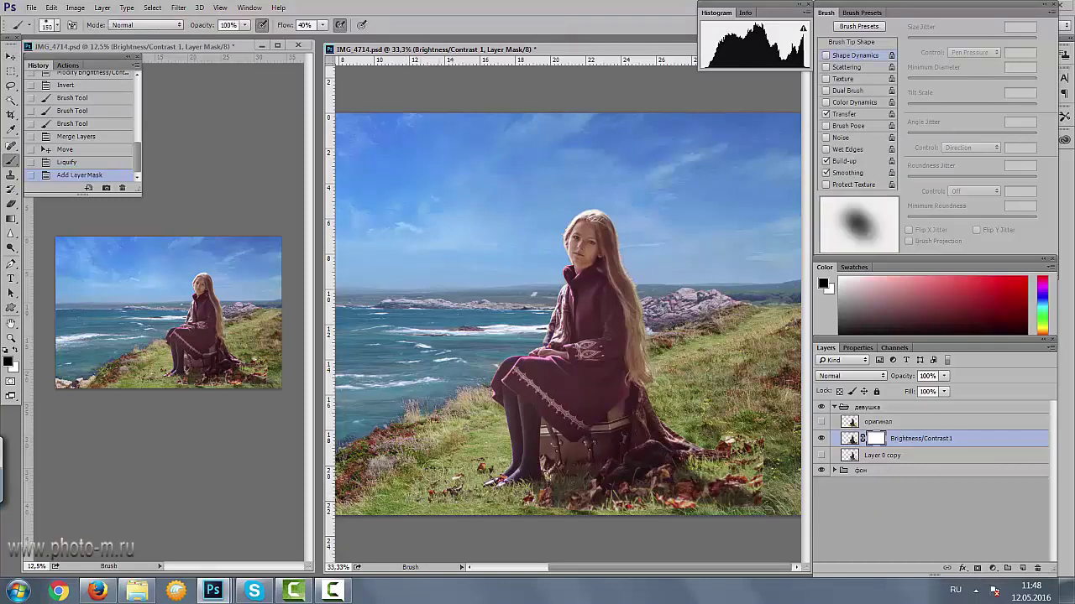
drag(479, 464, 492, 456)
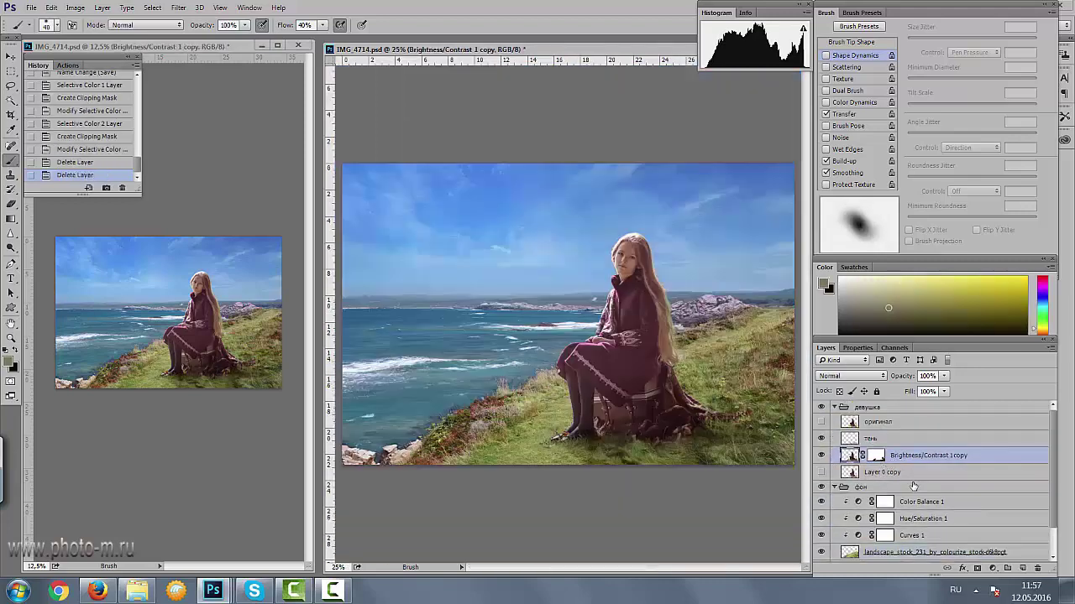
click(993, 569)
click(965, 572)
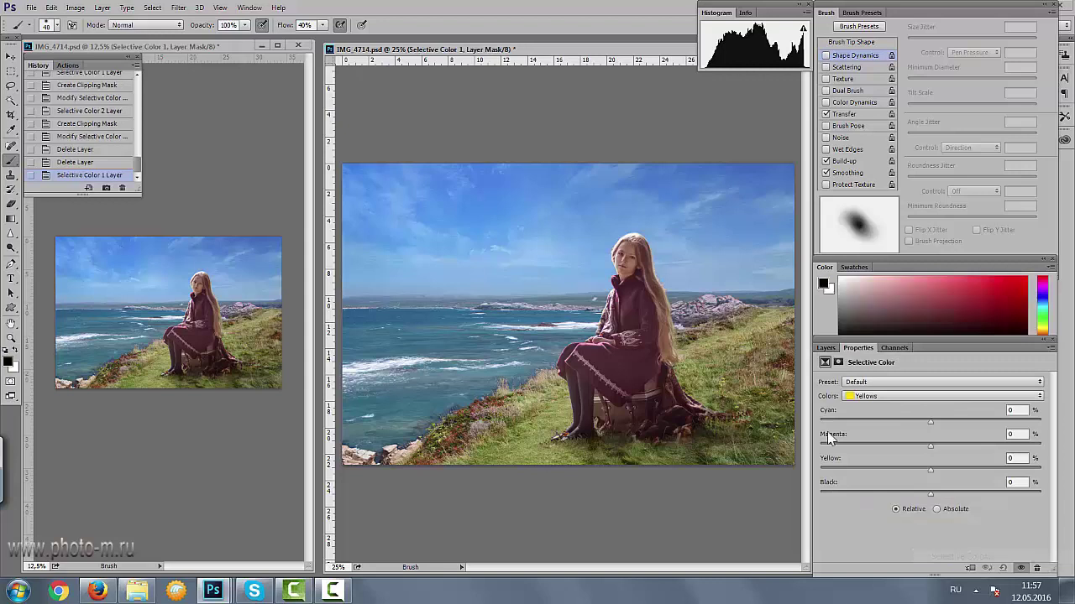
- Switch the existing Selective Color adjustment to the Reds range
click(915, 397)
click(911, 403)
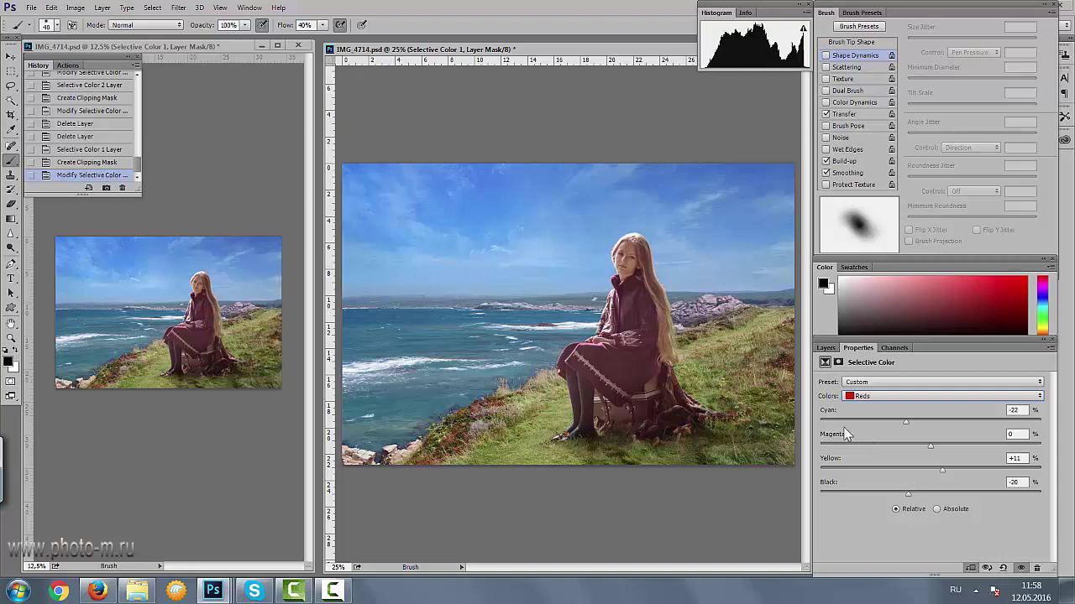
click(826, 347)
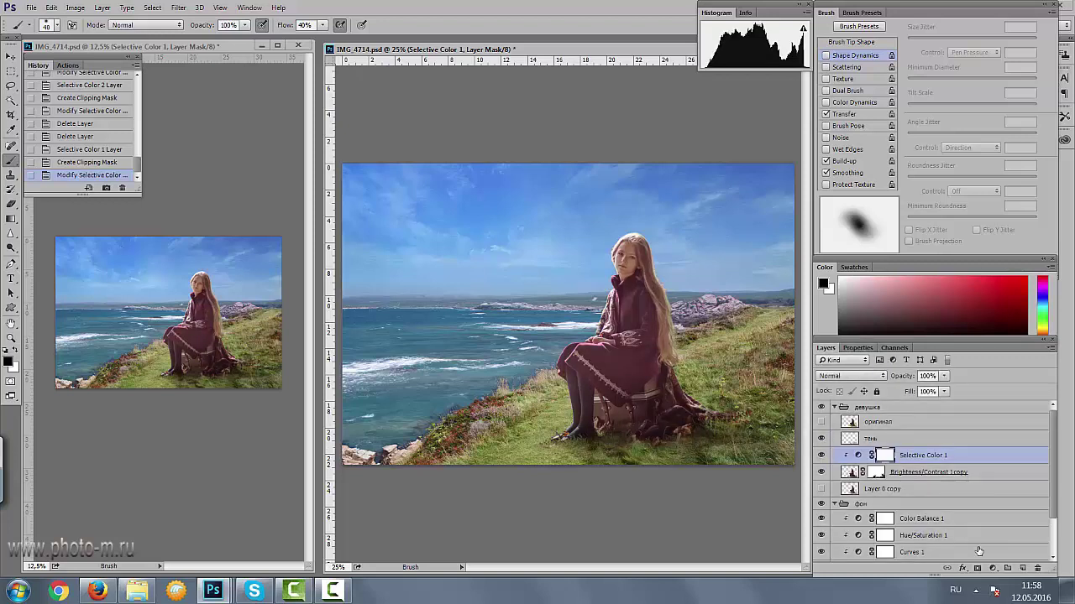
- Add clipped Selective Color 2: Magentas Black raised, Reds Cyan -31, Yellow +20, Black -29
click(993, 569)
click(960, 579)
click(971, 567)
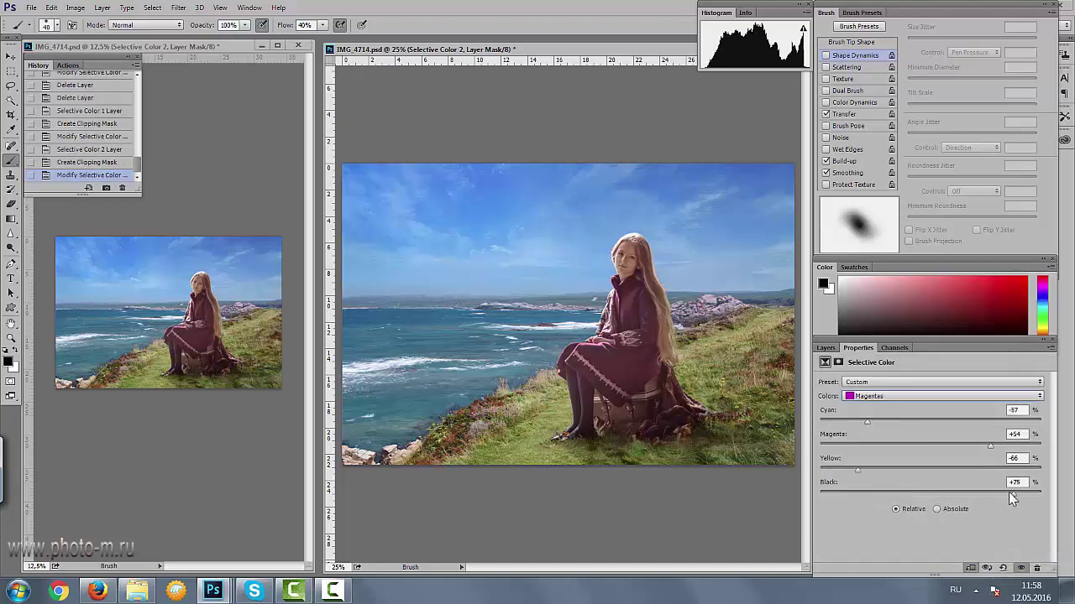
drag(833, 494, 951, 501)
click(875, 396)
click(877, 403)
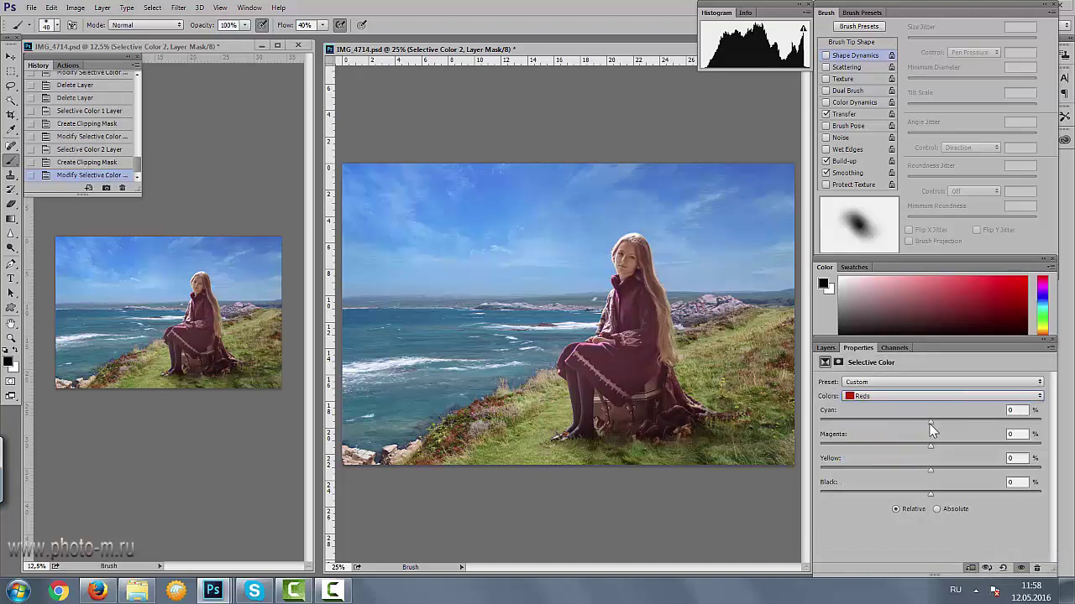
drag(930, 422, 896, 422)
drag(930, 470, 894, 470)
mouse_move(931, 493)
mouse_down()
mouse_move(895, 487)
mouse_move(935, 472)
mouse_up()
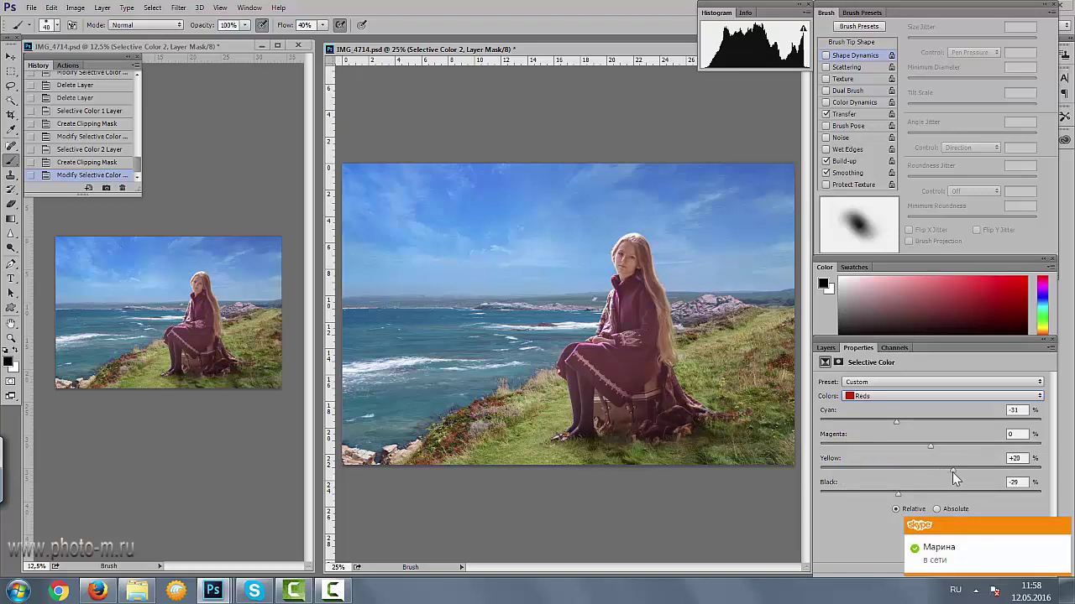
- Invert Selective Color 2's mask and brush it back in white over the girl's coat
click(826, 348)
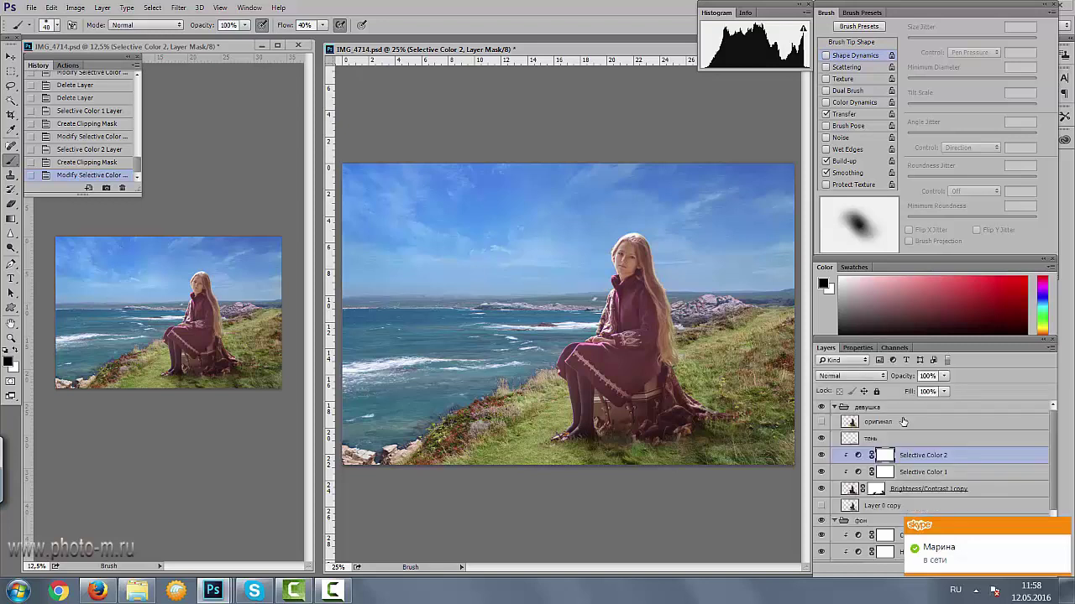
click(822, 456)
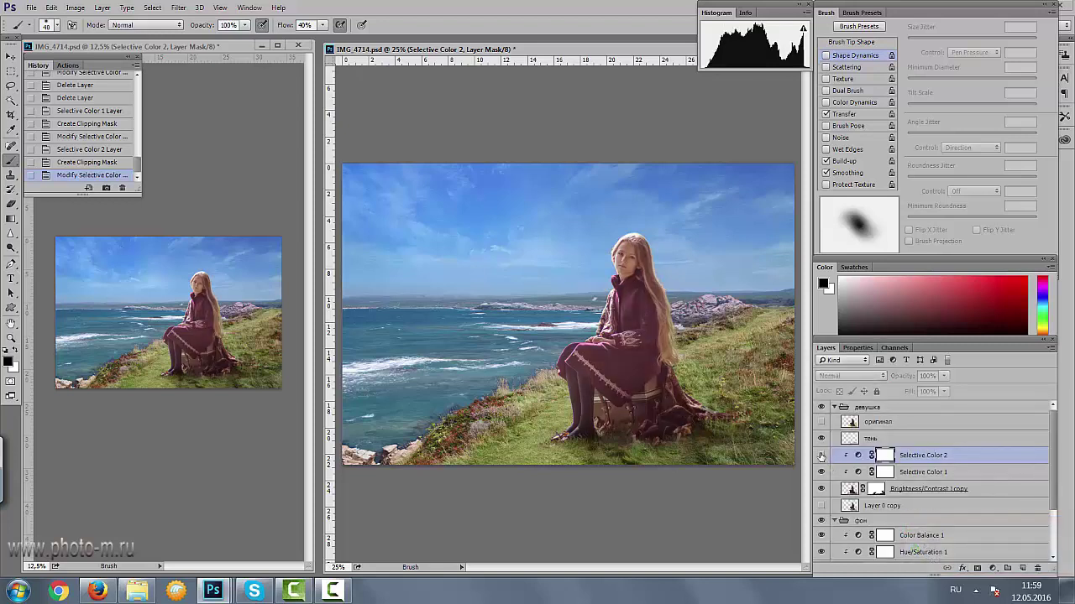
click(822, 456)
key(ctrl+i)
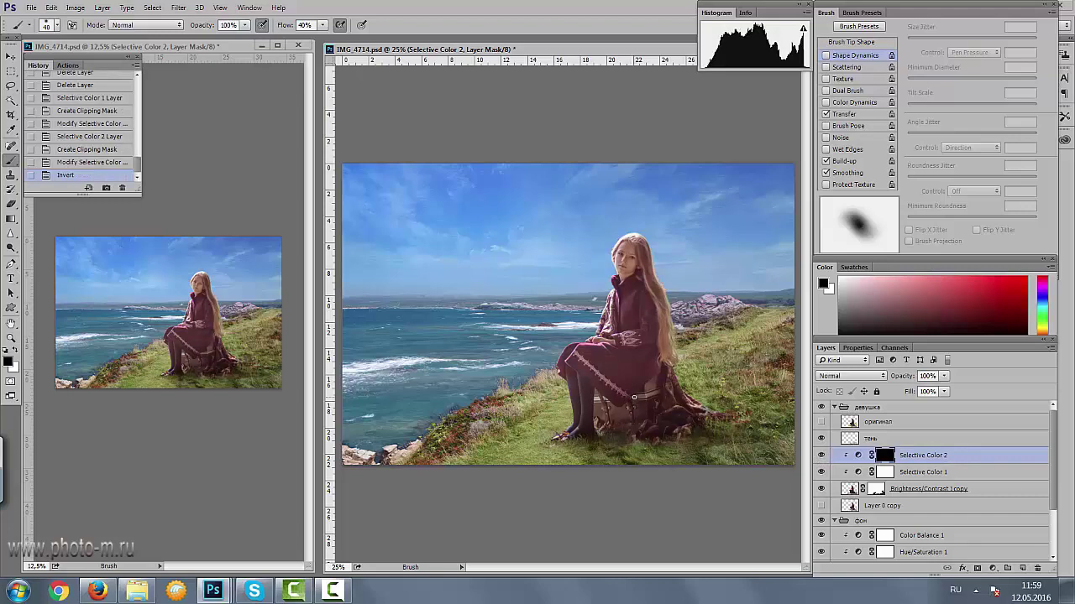
scroll(634, 396, up, 3)
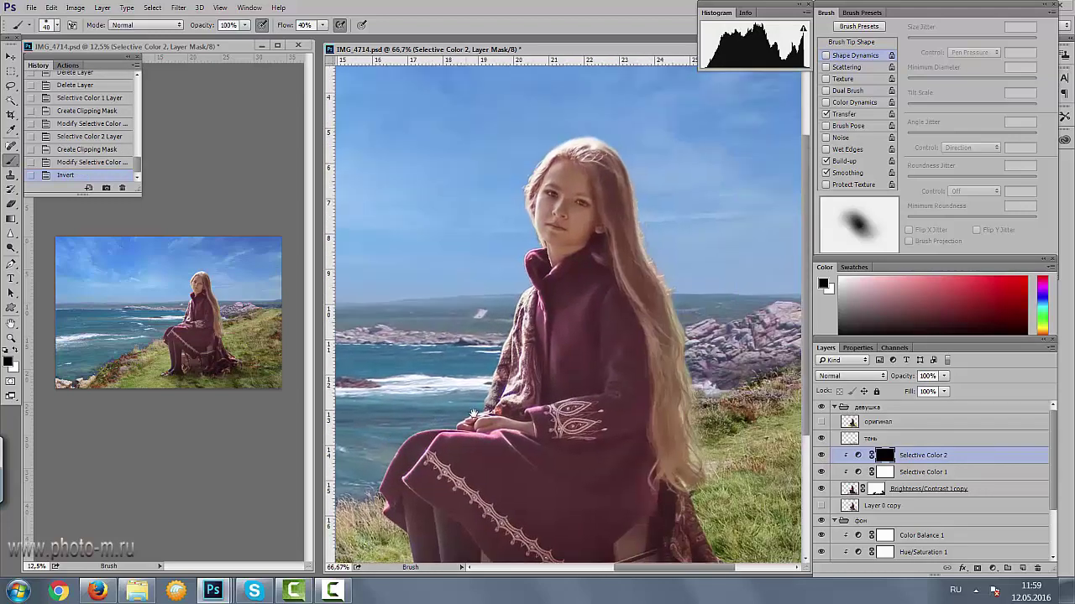
key(bracketright)
key(bracketright)
key(bracketright)
key(x)
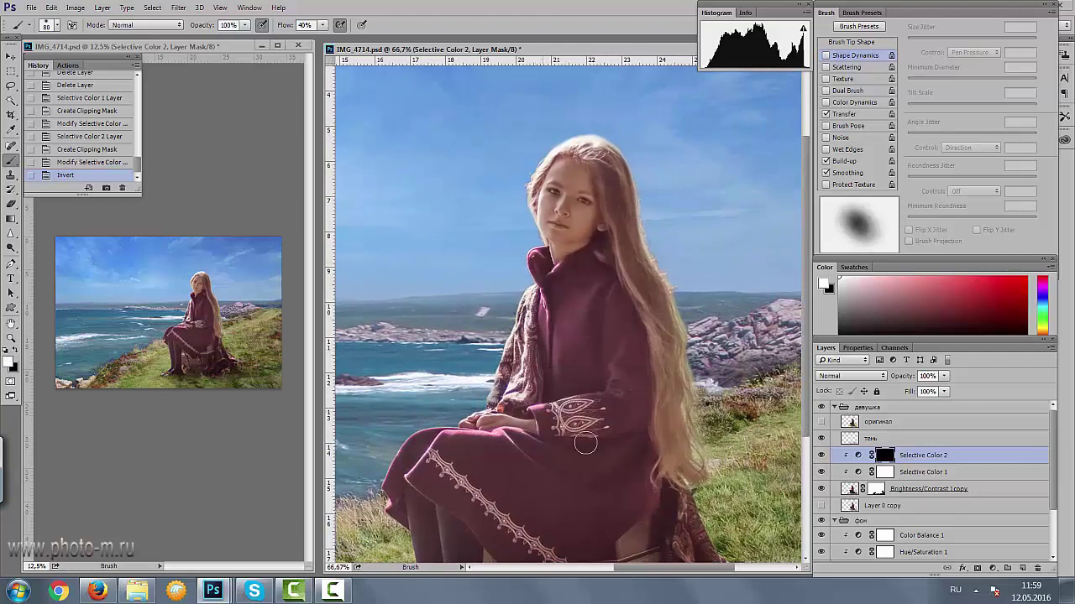
drag(531, 320, 487, 129)
mouse_move(607, 463)
mouse_down()
mouse_move(675, 460)
mouse_move(758, 418)
mouse_up()
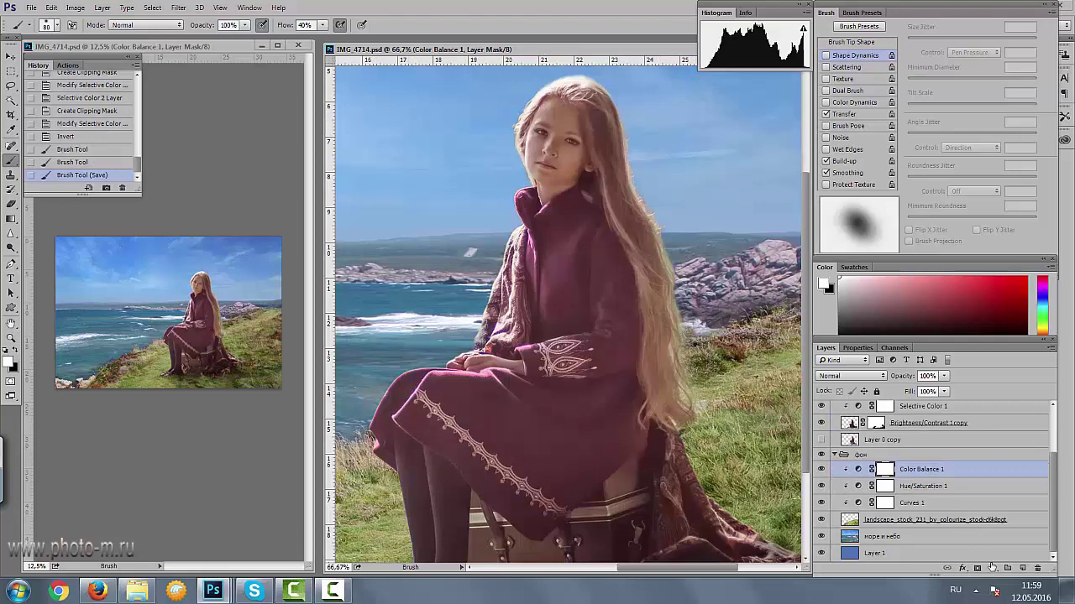
- Add Selective Color 3 above Color Balance 1 in the background group
click(991, 568)
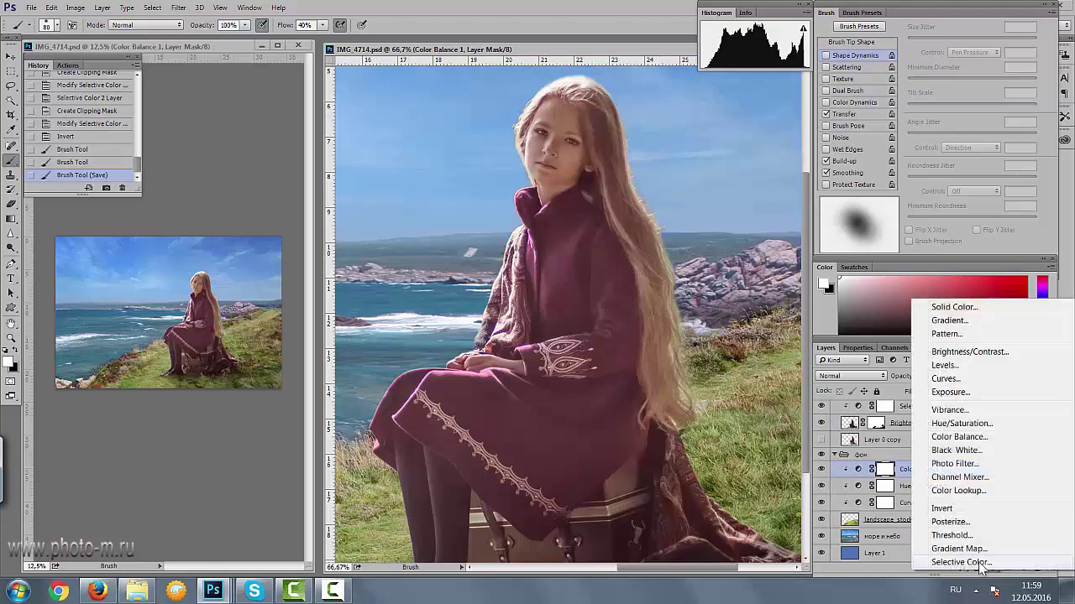
click(960, 563)
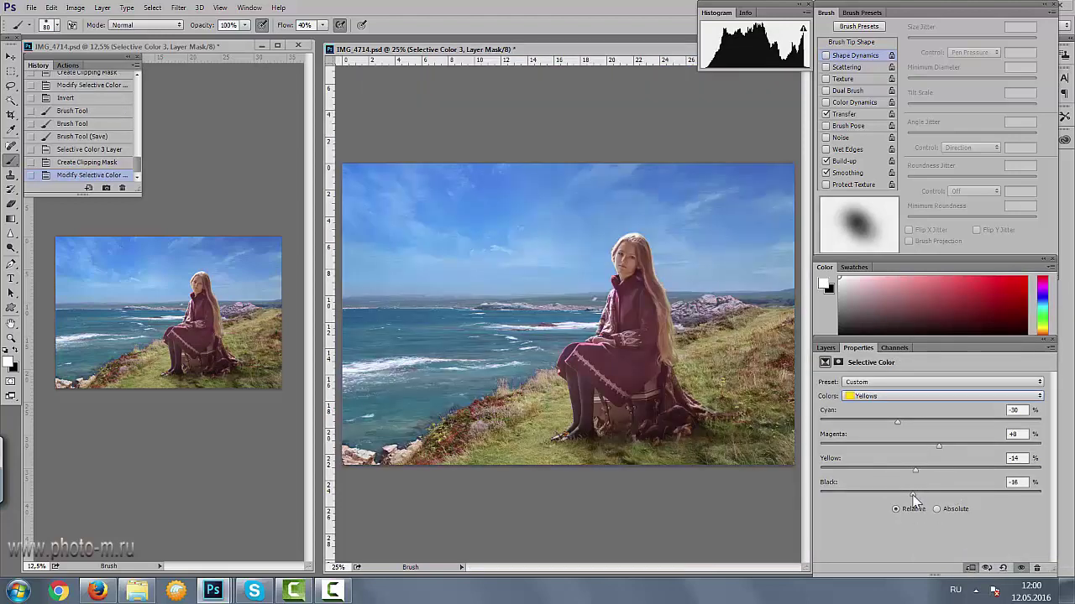
click(826, 347)
click(822, 470)
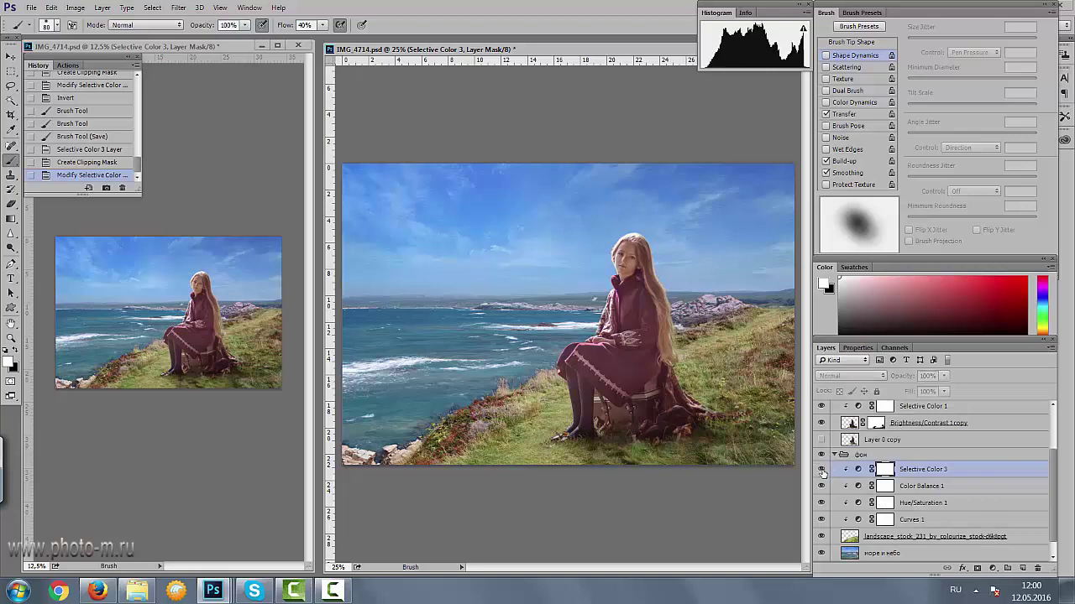
click(822, 469)
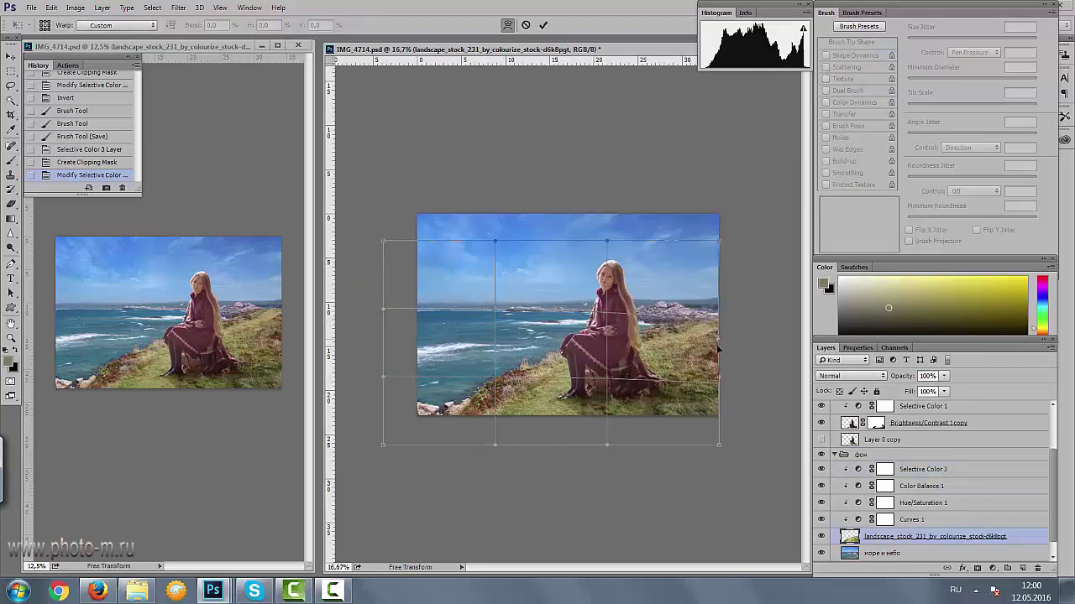
- Warp the landscape slightly, apply Unsharp Mask, and merge it with its adjustments
drag(718, 347, 720, 361)
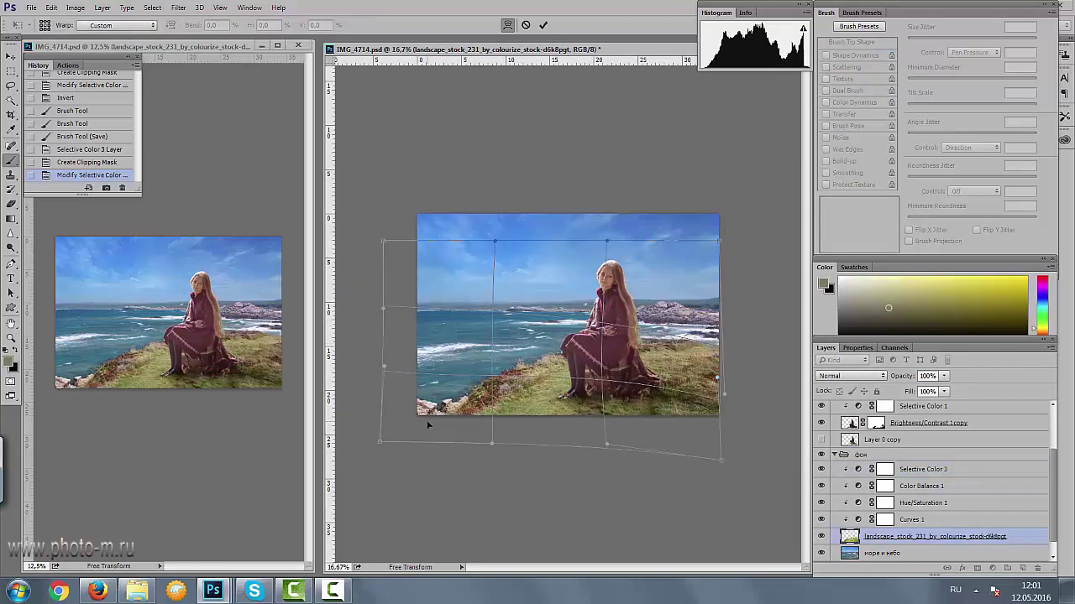
key(Return)
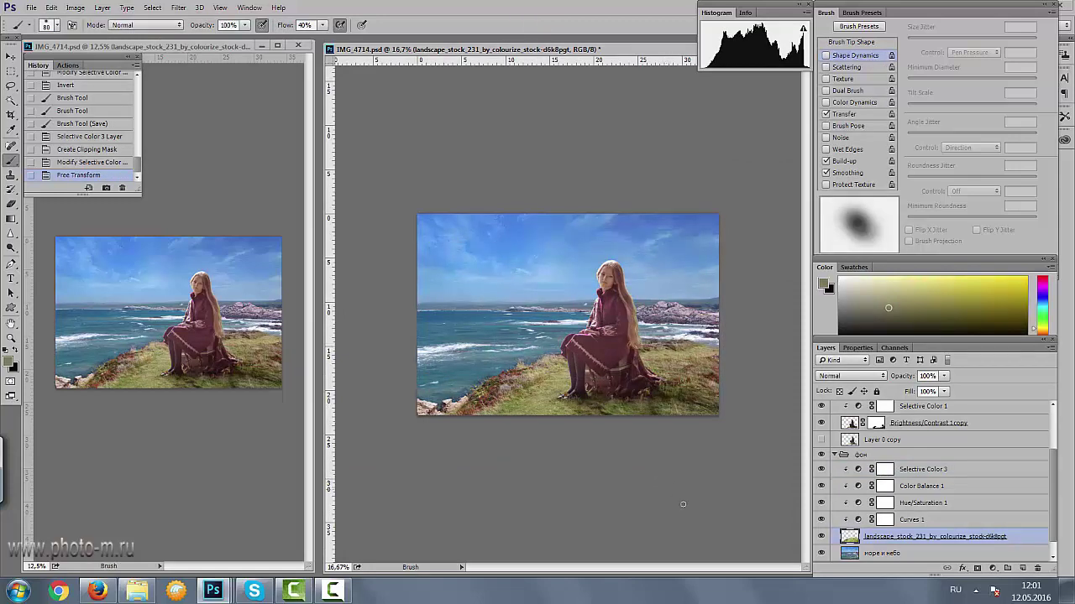
key(ctrl+plus)
key(ctrl+plus)
click(178, 7)
click(136, 308)
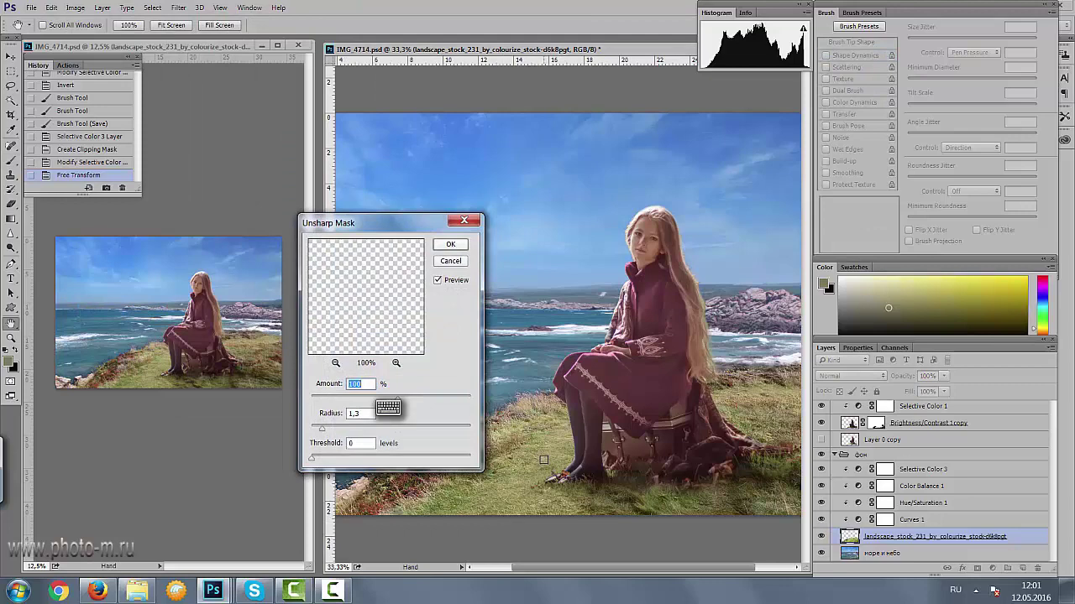
click(450, 245)
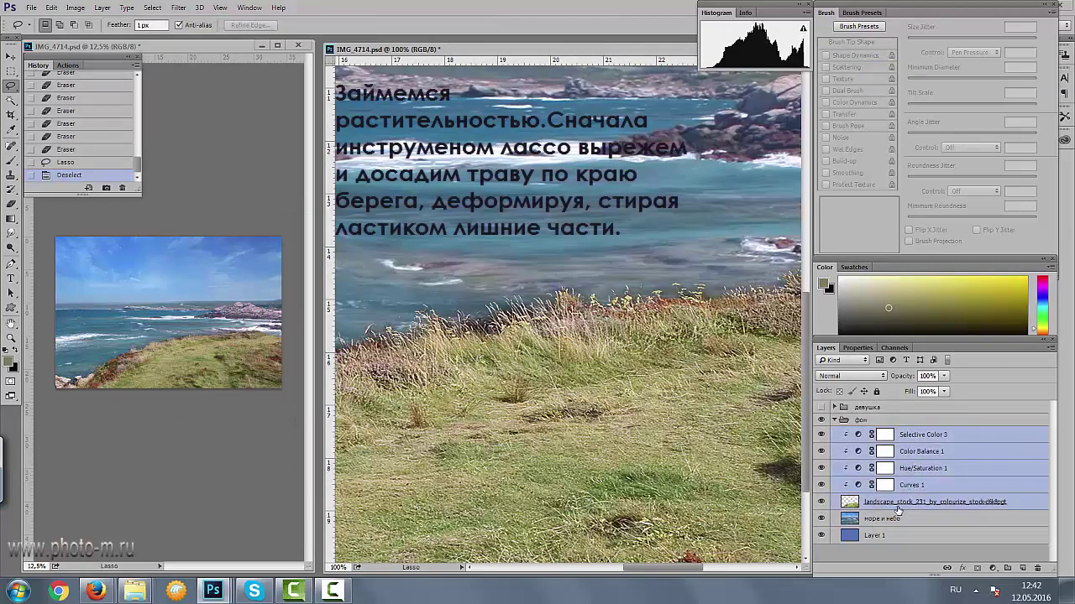
key(ctrl+e)
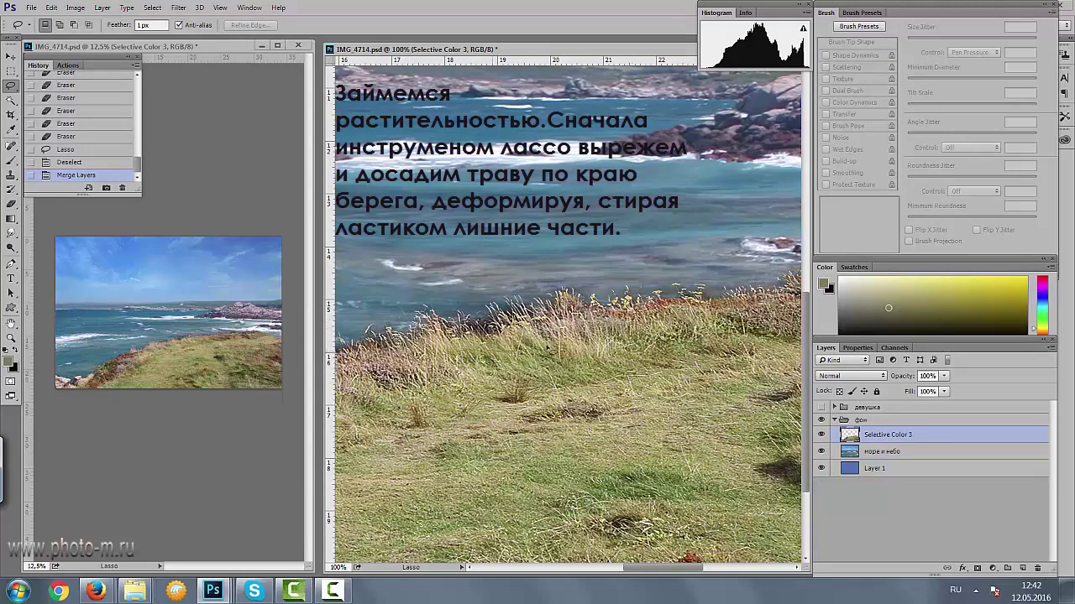
- Copy a lassoed grass patch to Layer 2 and move it to the shoreline
drag(578, 260, 580, 310)
key(ctrl+j)
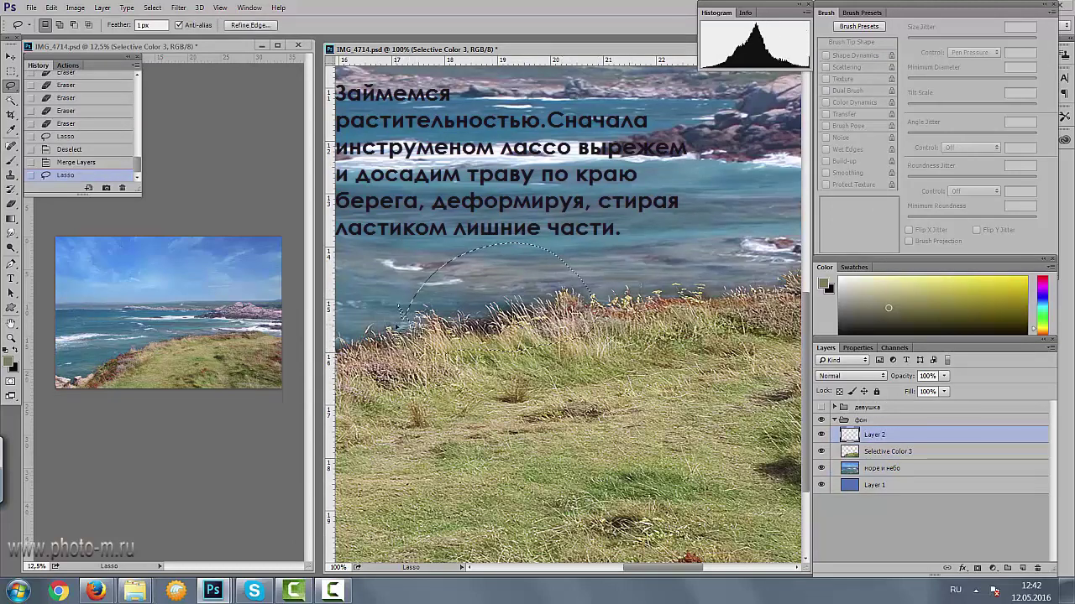
key(v)
mouse_move(497, 349)
mouse_down()
mouse_move(610, 312)
mouse_move(688, 328)
mouse_up()
scroll(758, 424, right, 10)
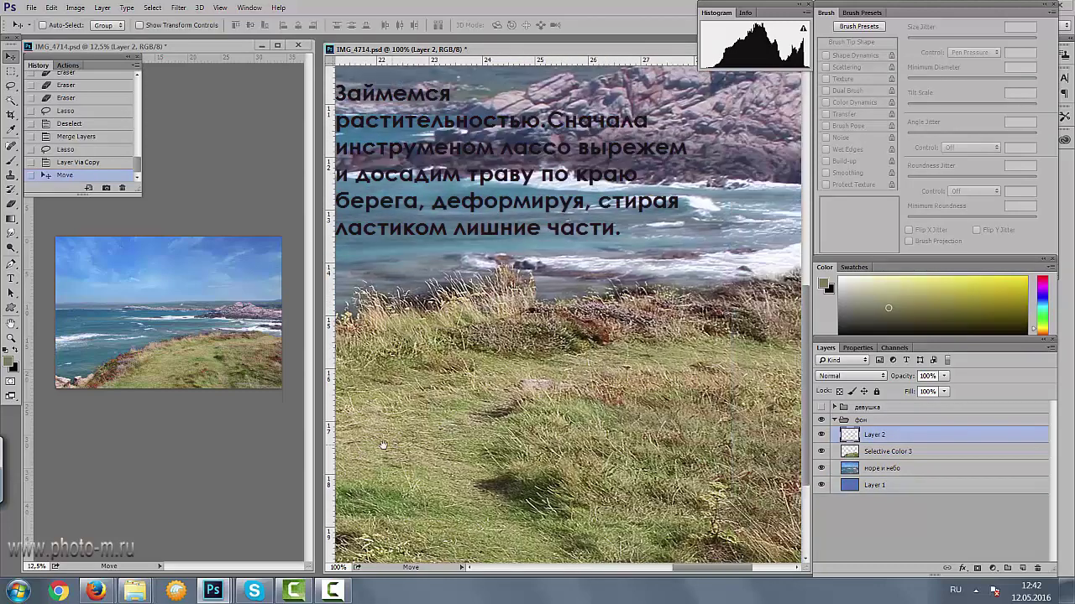
click(822, 407)
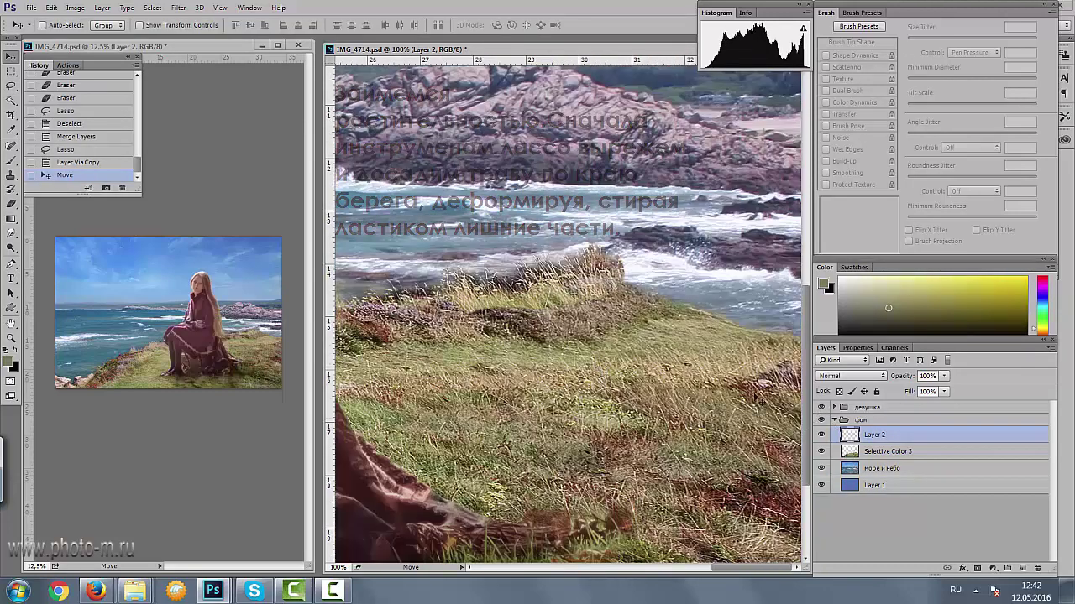
drag(560, 302, 504, 295)
- Warp the grass patch into place beside the girl and erase its excess
key(ctrl+t)
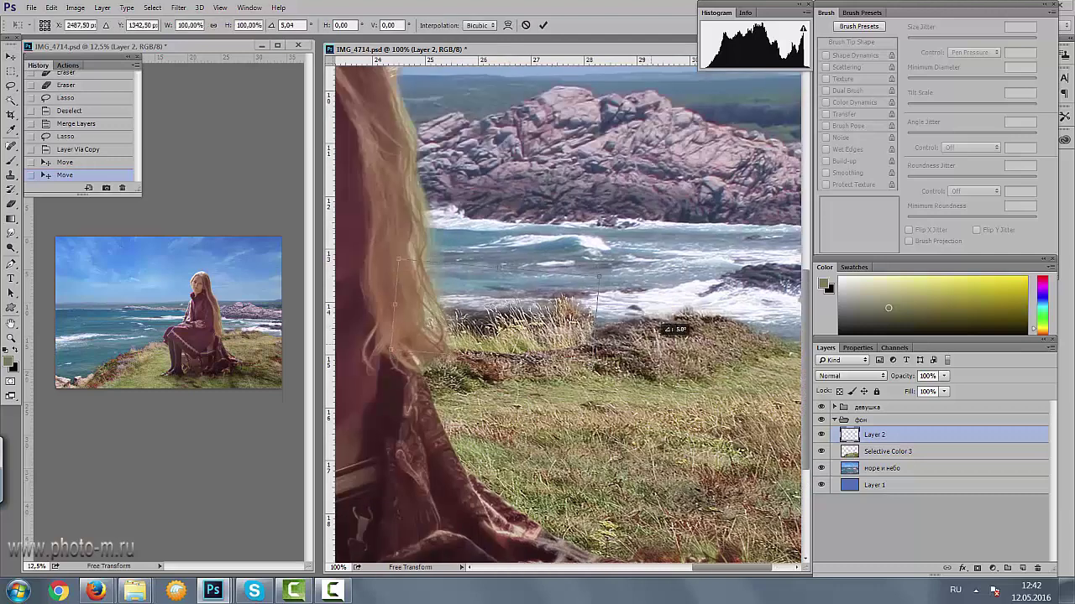
mouse_move(659, 340)
mouse_down()
mouse_move(553, 348)
mouse_move(552, 333)
mouse_up()
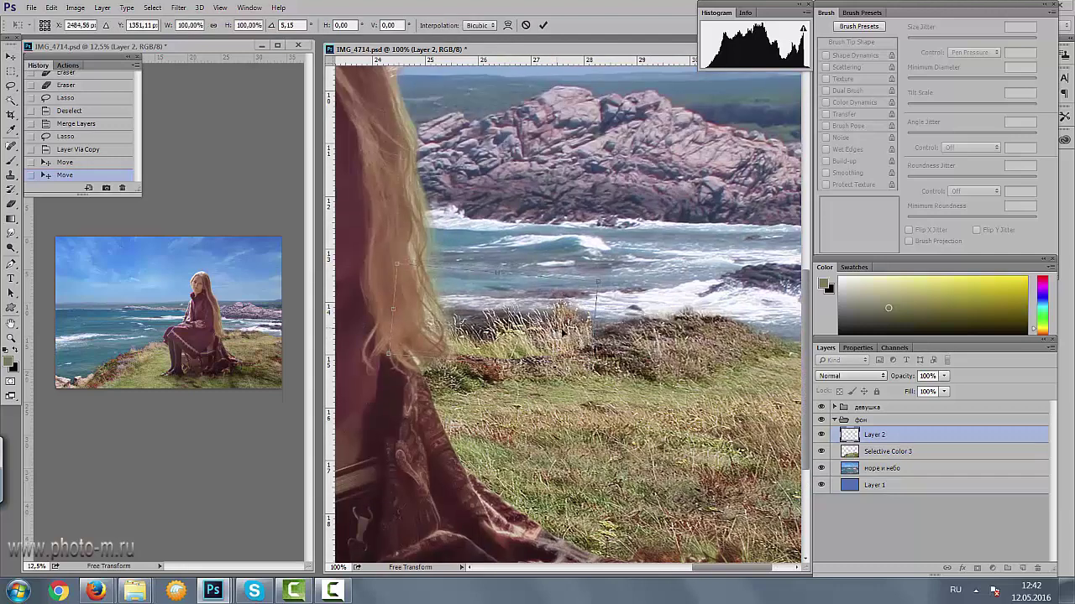
right_click(552, 332)
click(587, 424)
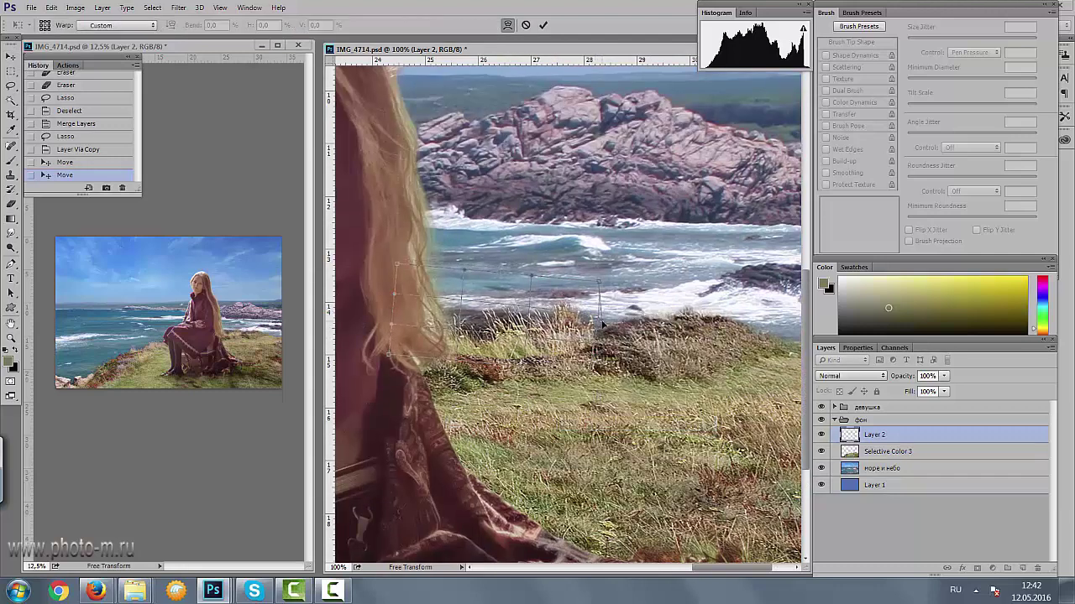
key(Return)
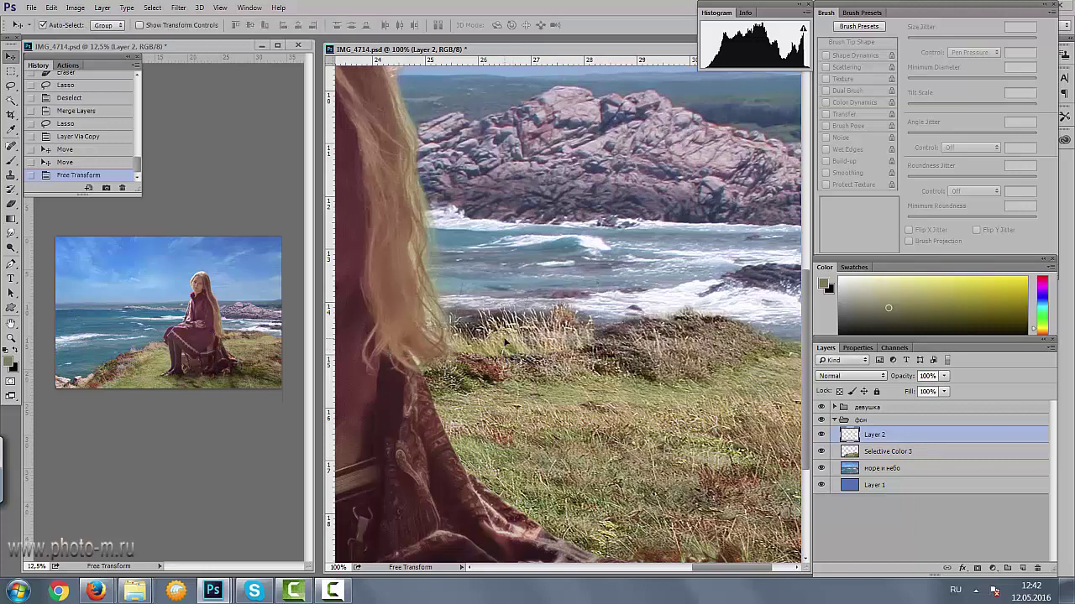
key(e)
click(233, 335)
click(485, 272)
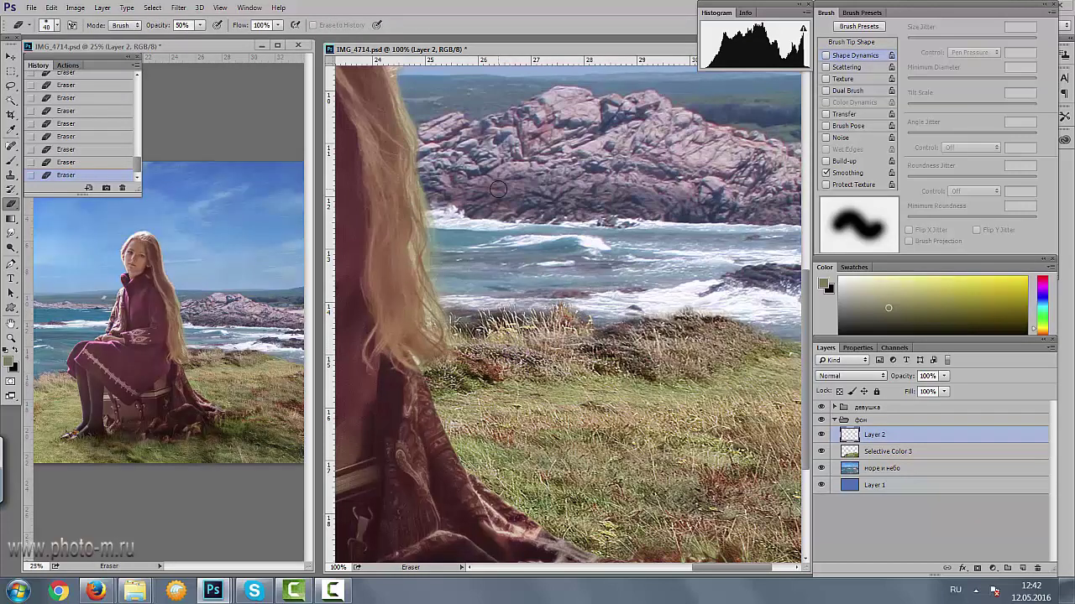
- Duplicate the grass patch as Layer 2 copy and shift it right
key(ctrl+j)
key(v)
mouse_move(523, 324)
mouse_down()
mouse_move(710, 333)
mouse_move(672, 333)
mouse_up()
- Position the grass copy along the shore and warp it to fit the shoreline
drag(560, 428, 454, 440)
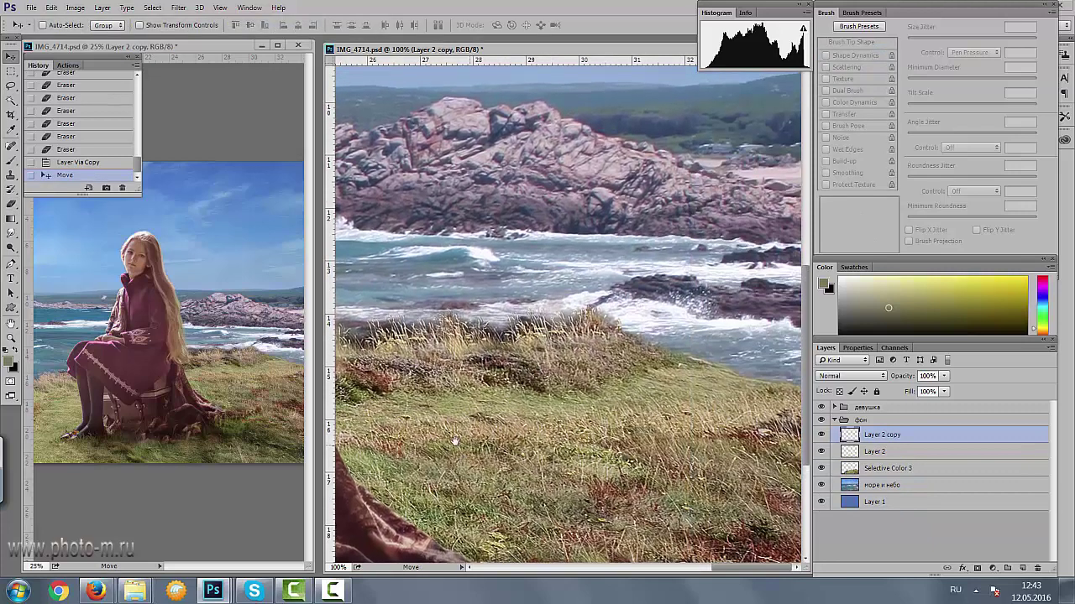
drag(589, 312, 611, 317)
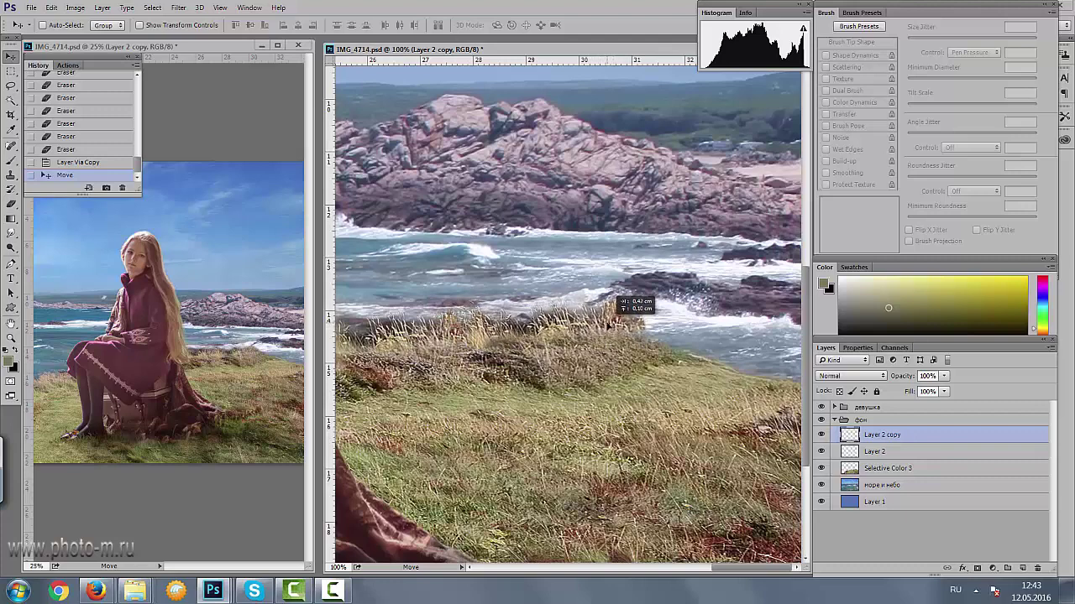
key(ctrl+t)
right_click(578, 307)
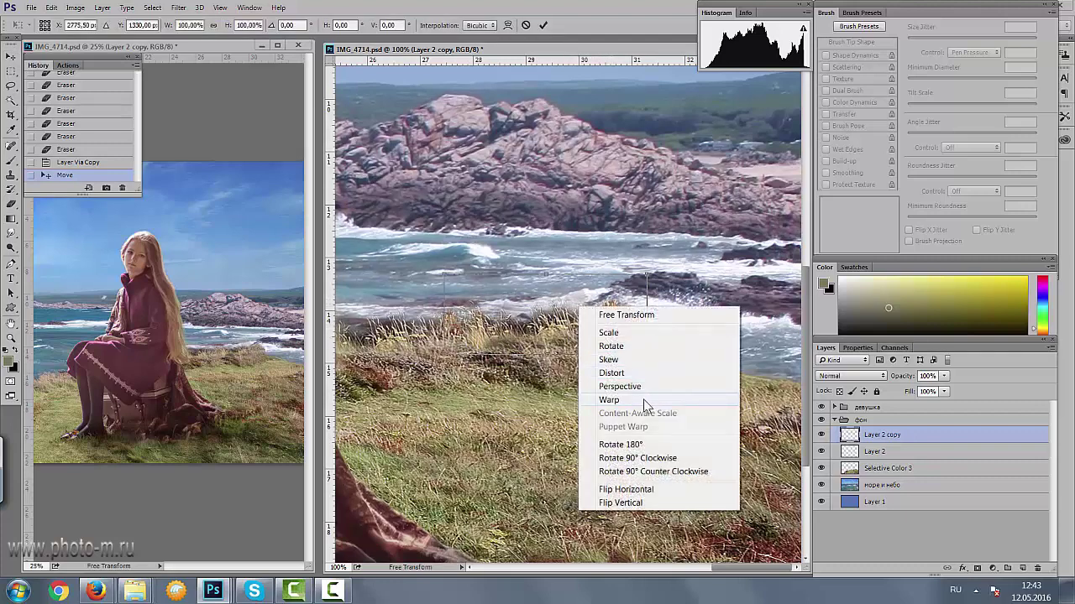
click(609, 400)
drag(647, 305, 650, 351)
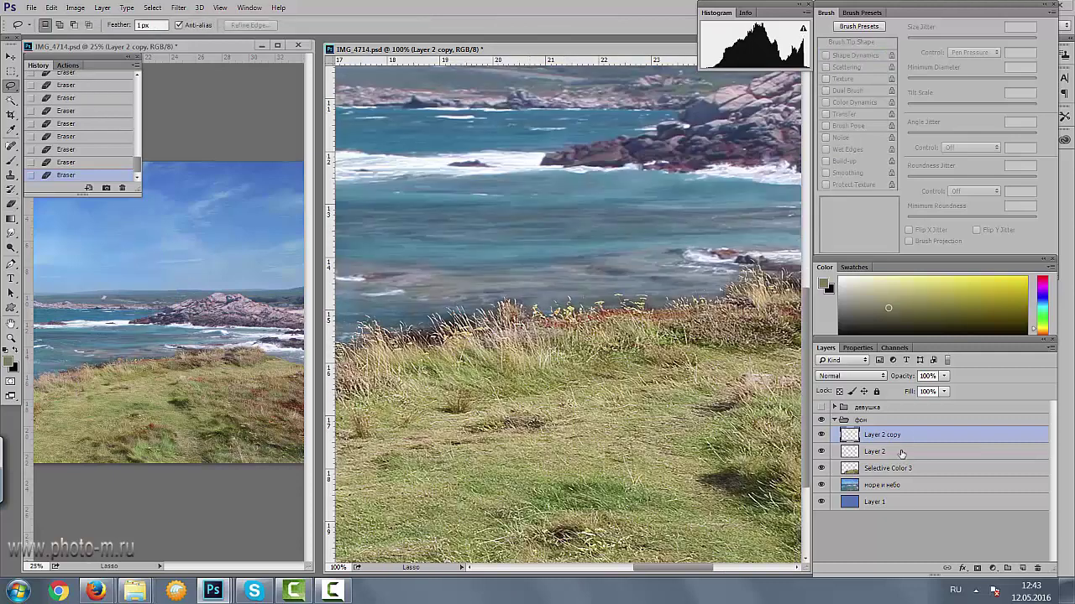
- Merge the grass layers with Selective Color 3, then copy another grass patch to a new layer
shift+click(890, 468)
key(ctrl+e)
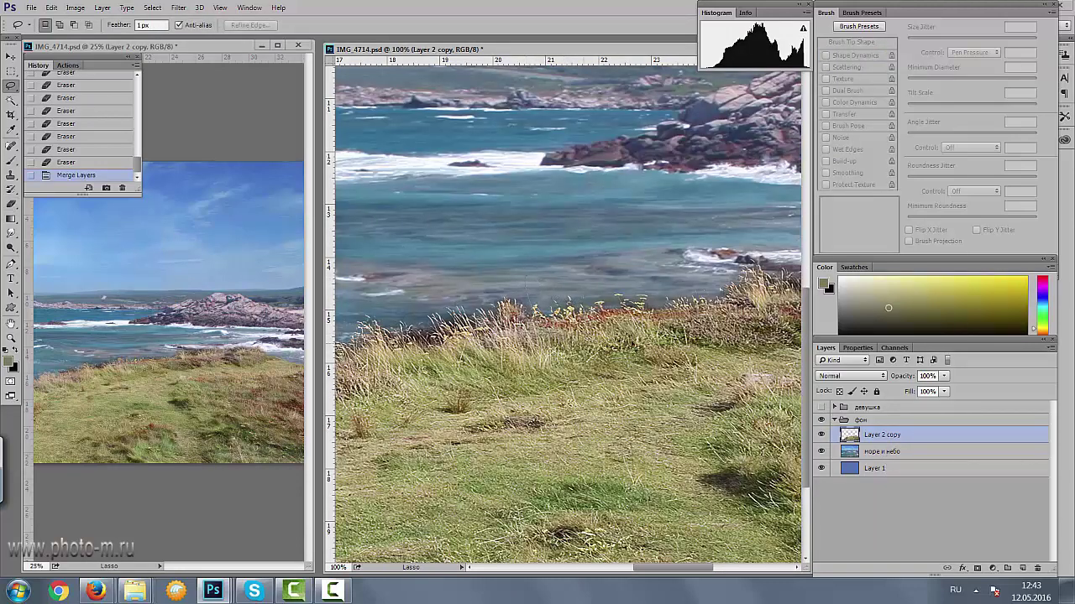
drag(652, 280, 521, 332)
key(ctrl+j)
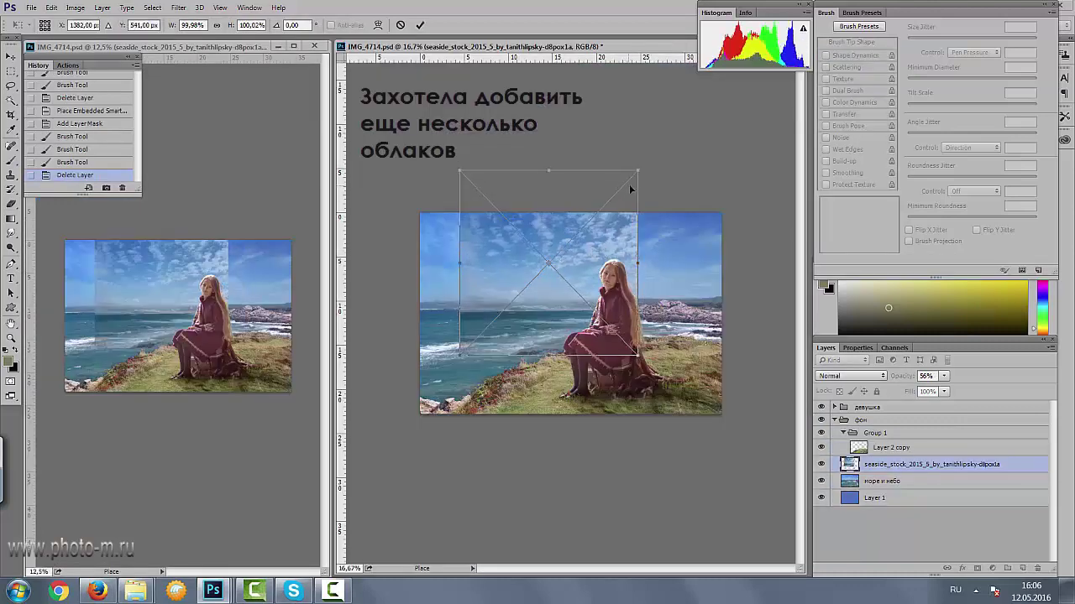
- Enlarge the placed seaside cloud photo and warp it to arch over the sky
mouse_move(631, 184)
mouse_down()
mouse_move(683, 182)
mouse_move(730, 160)
mouse_move(750, 98)
mouse_up()
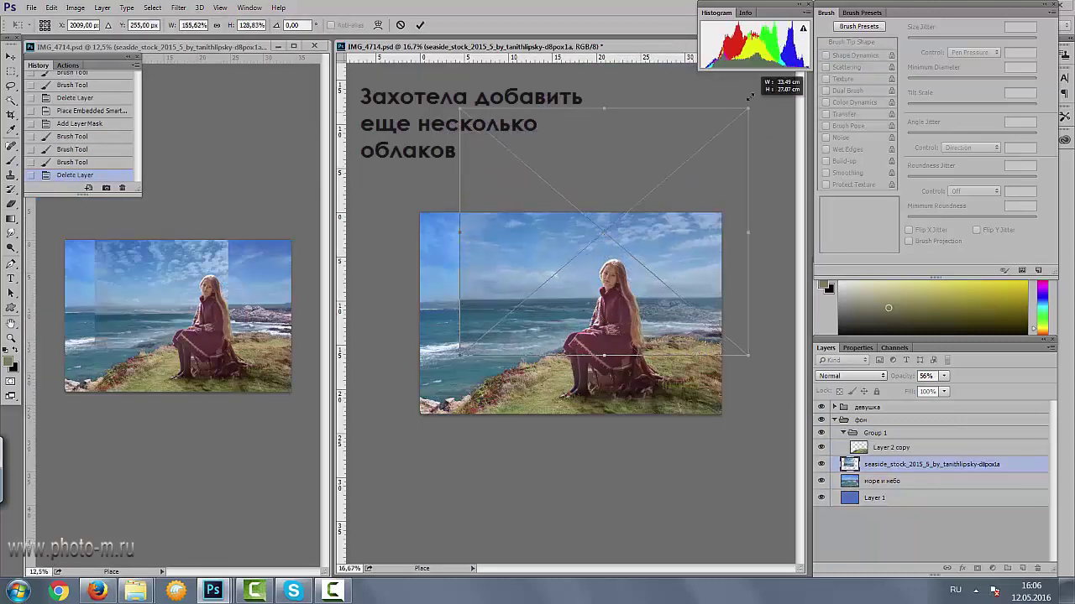
right_click(558, 242)
click(572, 349)
mouse_move(575, 273)
mouse_down()
mouse_move(577, 293)
mouse_move(570, 185)
mouse_up()
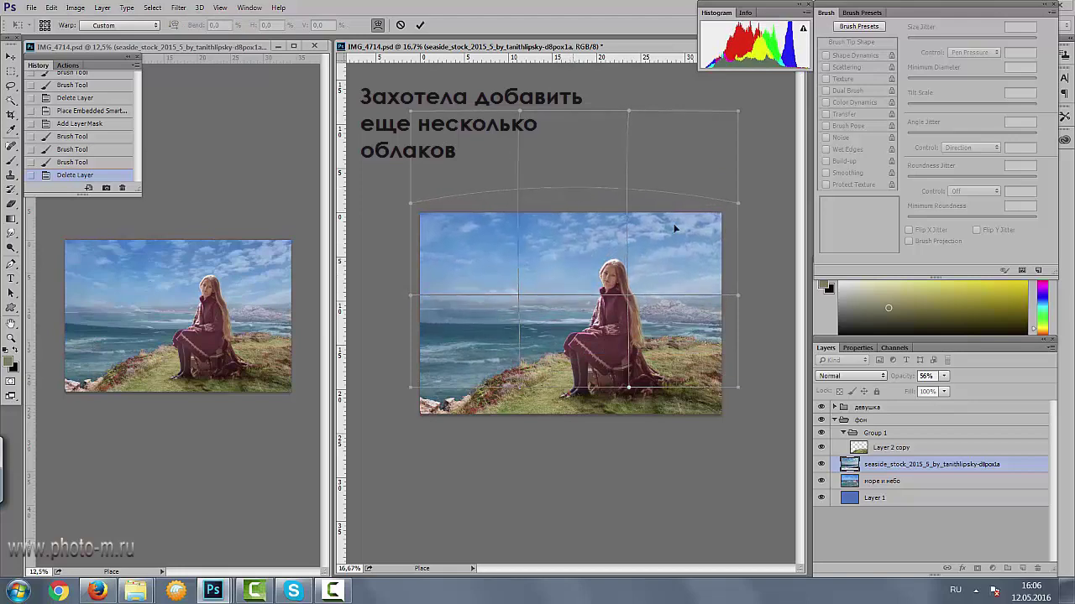
drag(751, 202, 734, 160)
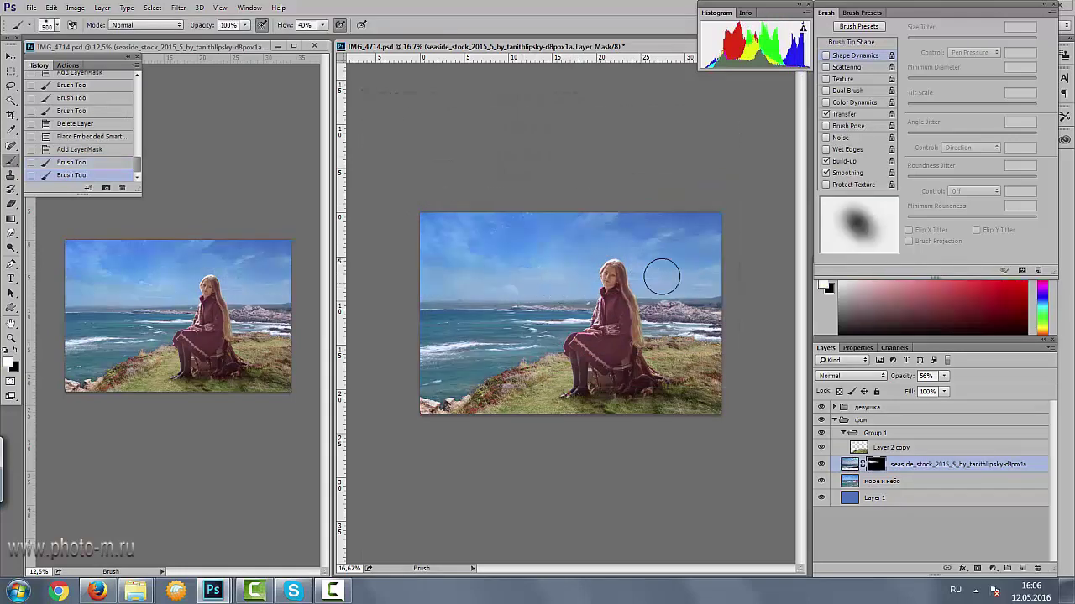
- Mask away unwanted parts of the cloud photo and set its opacity to 66%
mouse_move(666, 277)
mouse_down()
mouse_move(720, 264)
mouse_move(713, 230)
mouse_up()
click(822, 464)
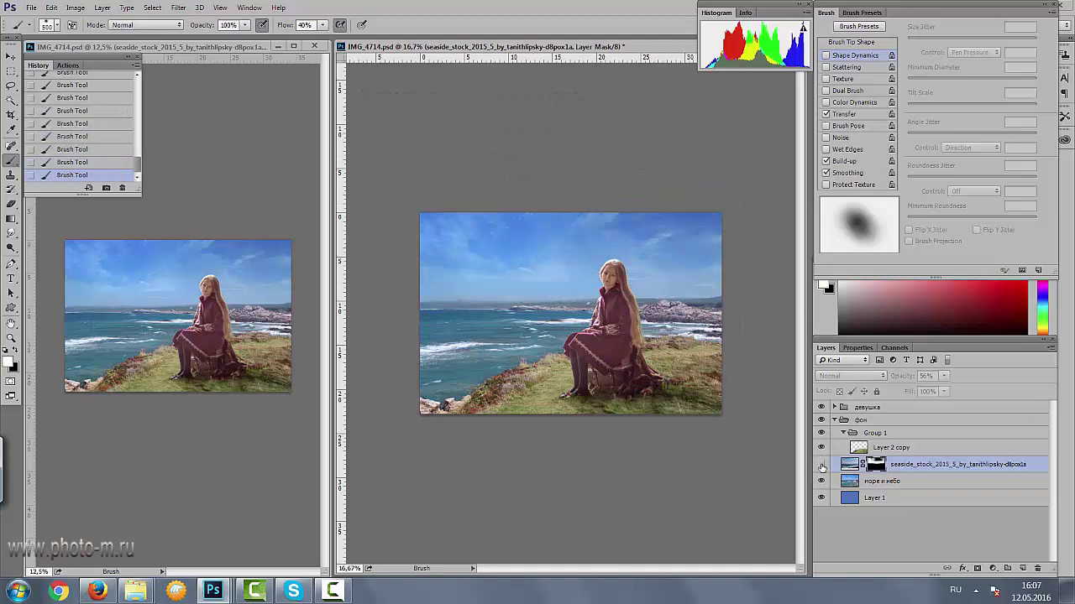
click(822, 465)
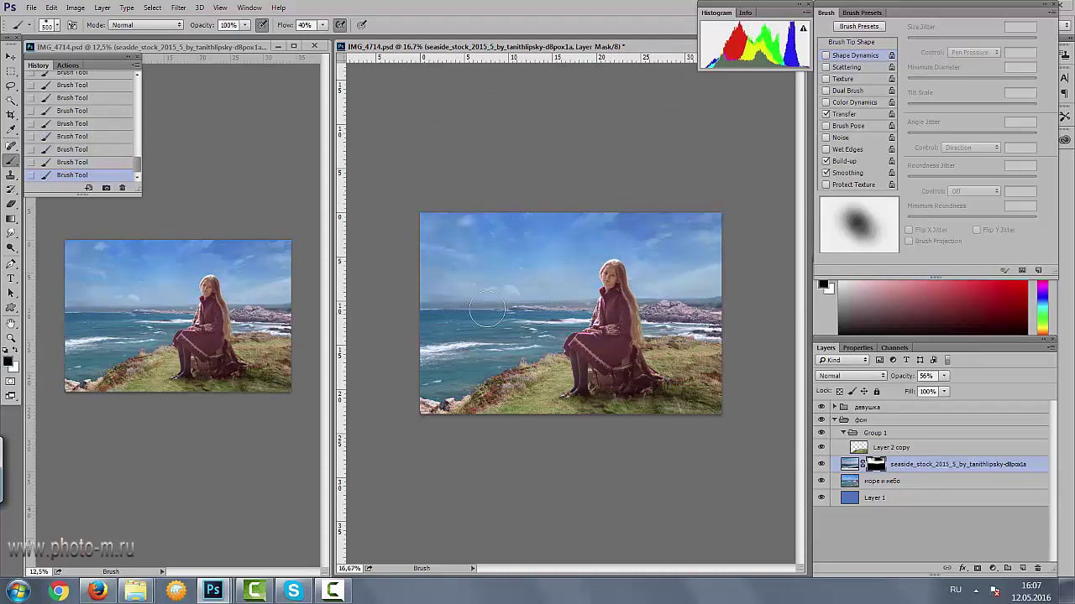
drag(945, 393, 952, 396)
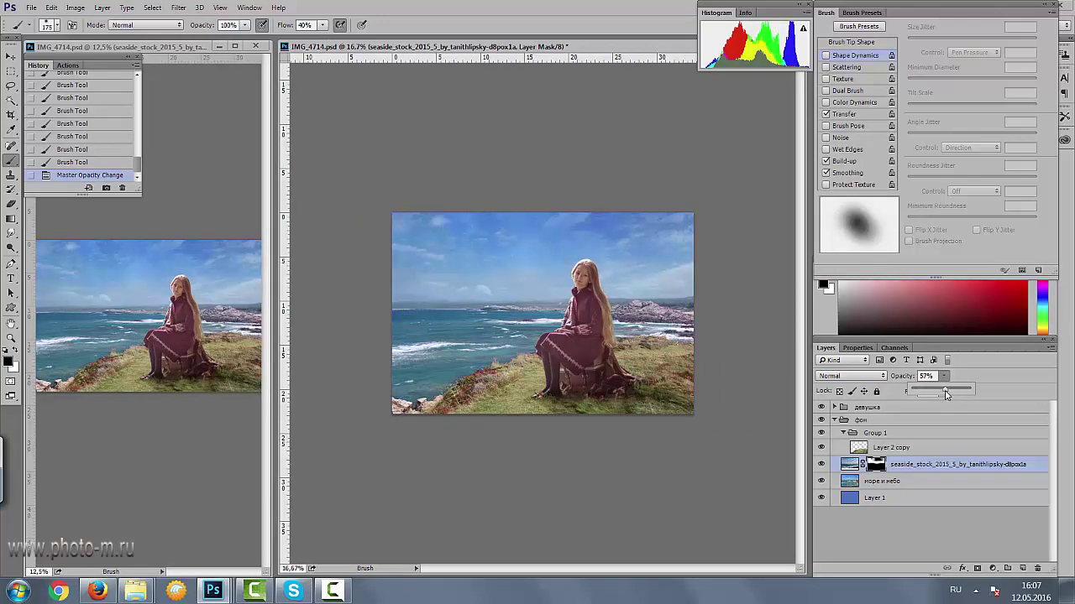
- Add a Curves adjustment layer with the curve pulled down to darken the image
click(992, 569)
click(944, 376)
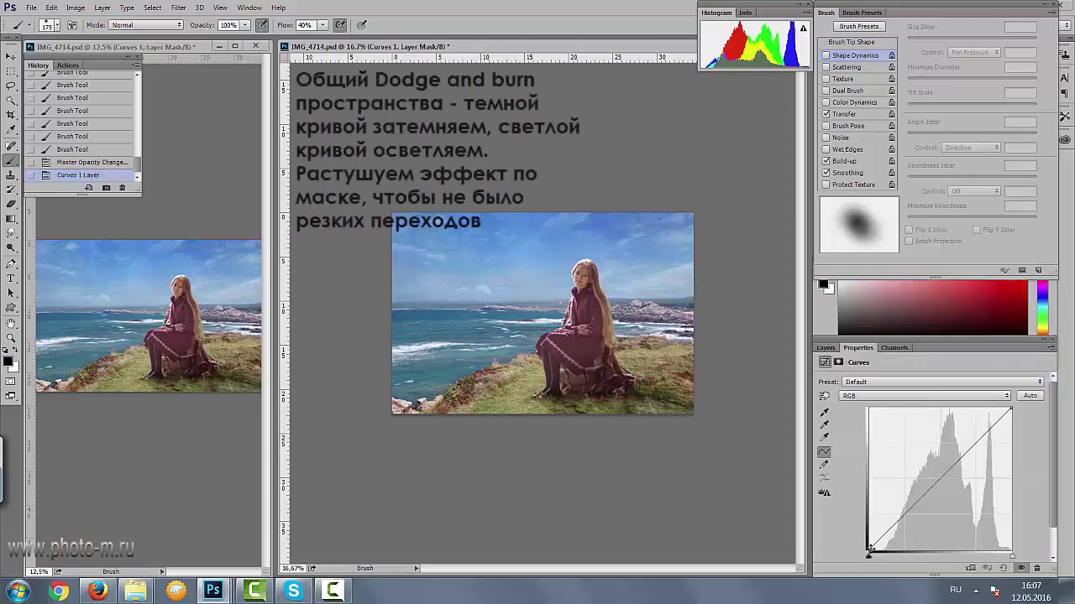
click(926, 493)
drag(926, 494, 932, 508)
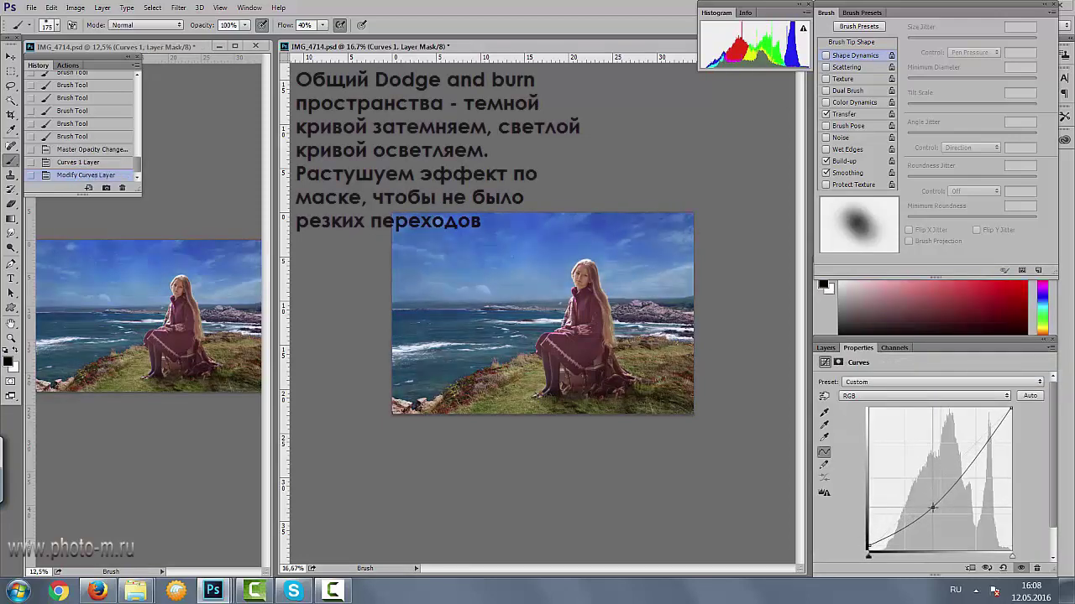
- Invert the Curves 1 mask and paint white over the sea and horizon
click(815, 344)
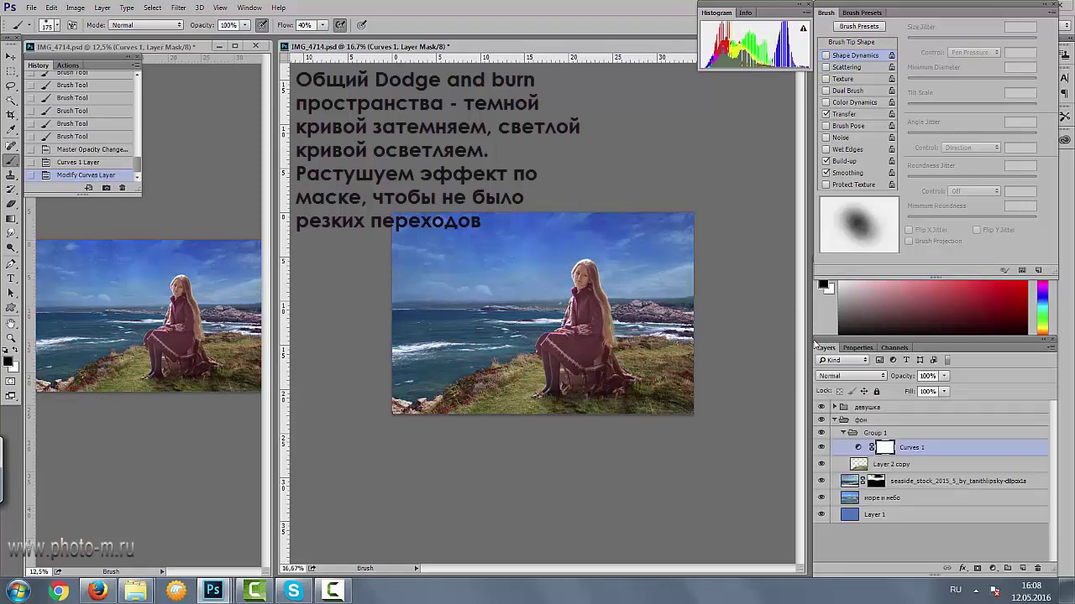
key(ctrl+i)
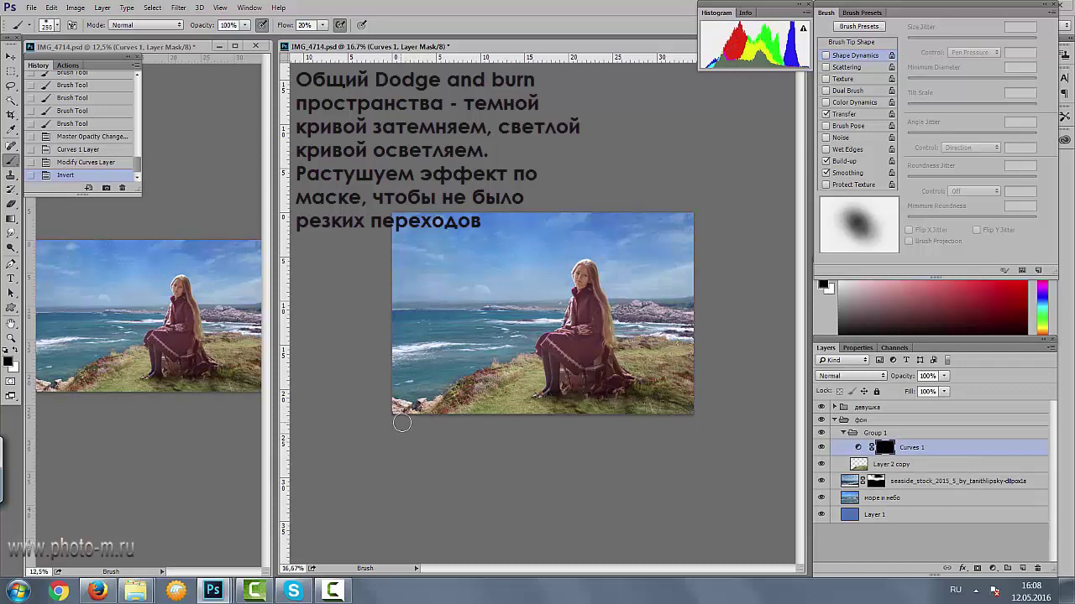
key(x)
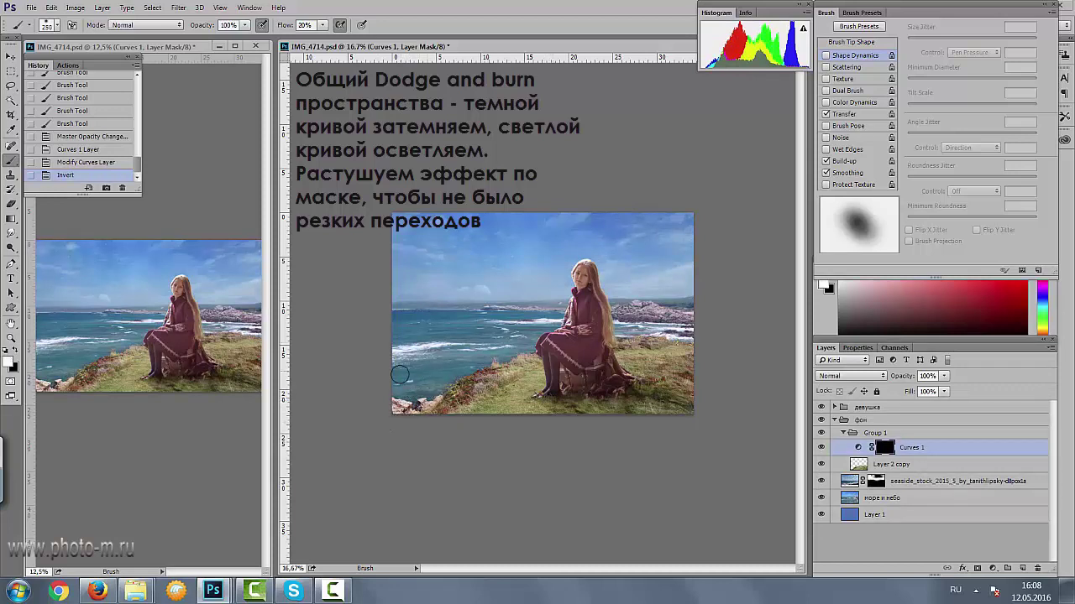
mouse_move(434, 317)
mouse_down()
mouse_move(538, 304)
mouse_move(643, 326)
mouse_move(691, 302)
mouse_up()
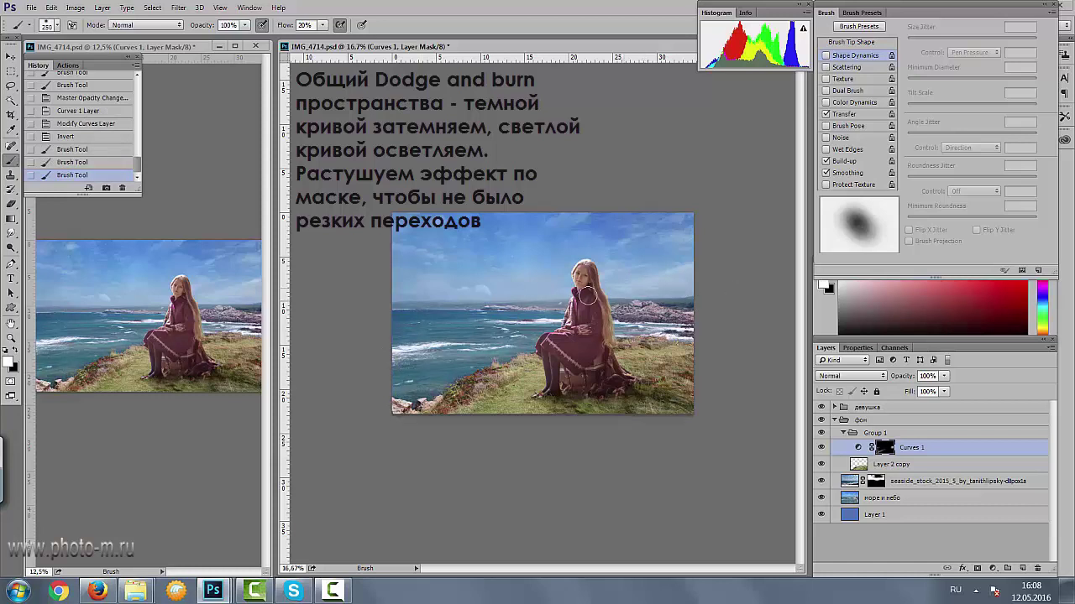
key(bracketright)
drag(420, 395, 669, 350)
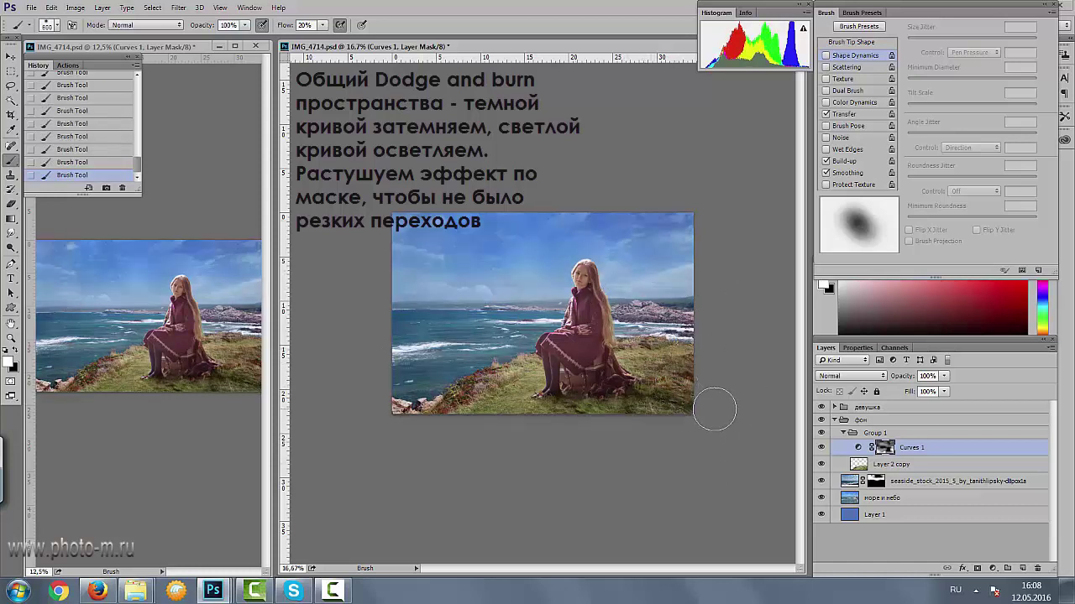
- Feather the Curves 1 mask by 2.0 px
click(821, 449)
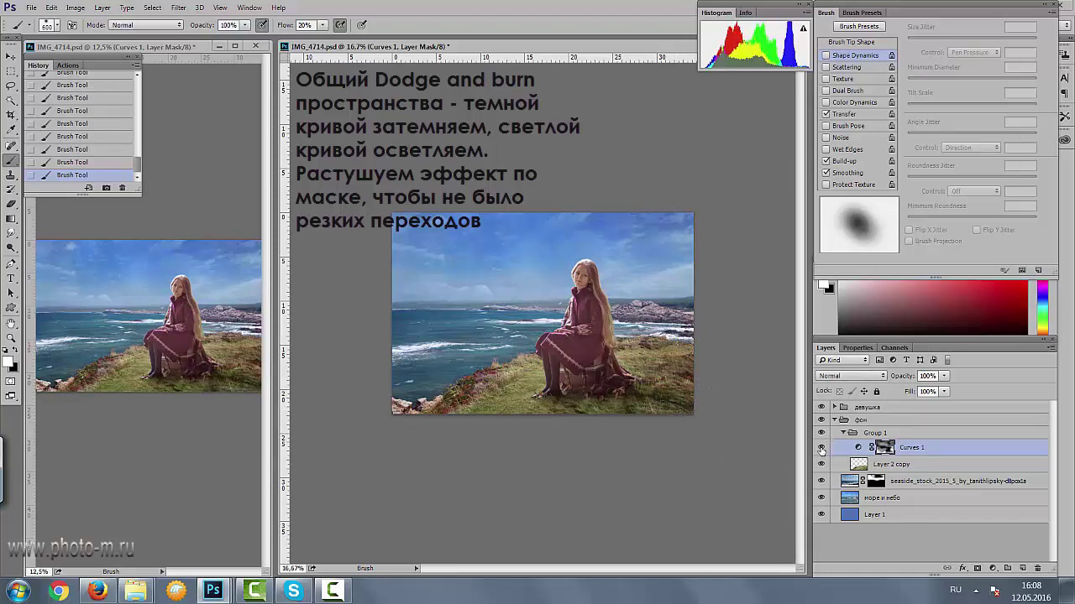
double_click(887, 449)
drag(821, 460, 844, 466)
click(1007, 568)
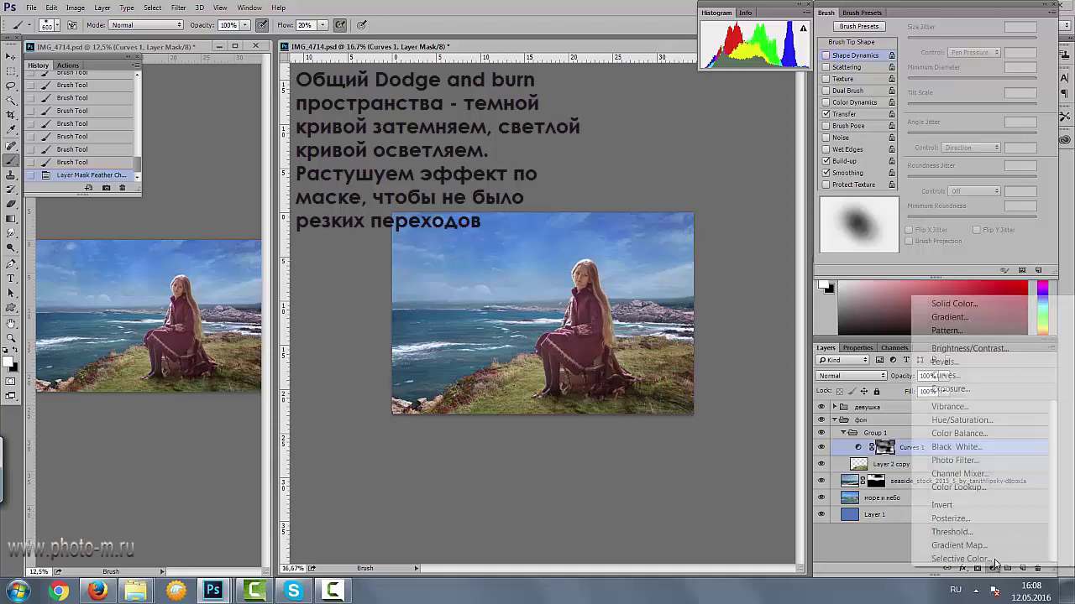
- Add a Curves 2 layer with the curve lifted and its mask inverted
click(944, 375)
drag(957, 461, 952, 451)
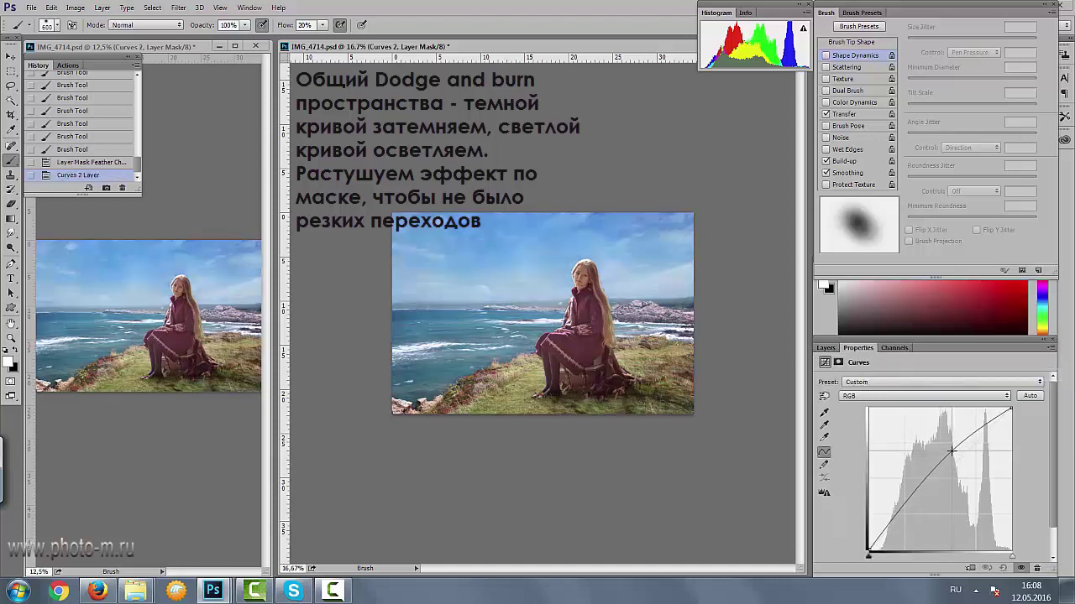
click(827, 348)
key(ctrl+i)
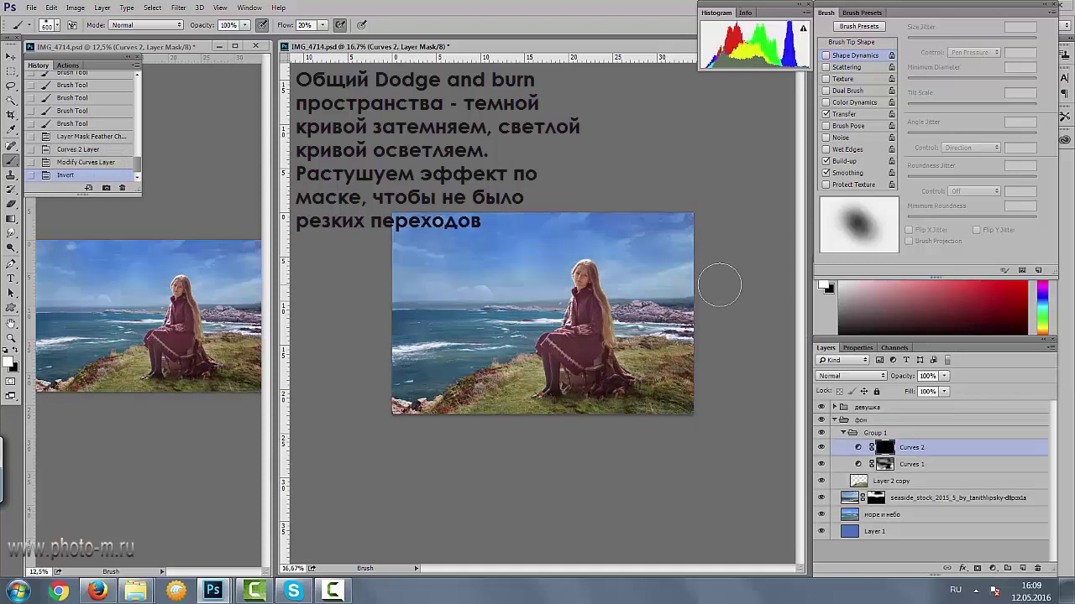
- Paint the brightening back in over parts of the sea with a smaller brush
key(bracketleft)
key(bracketleft)
mouse_move(434, 316)
mouse_down()
mouse_move(481, 298)
mouse_move(567, 341)
mouse_up()
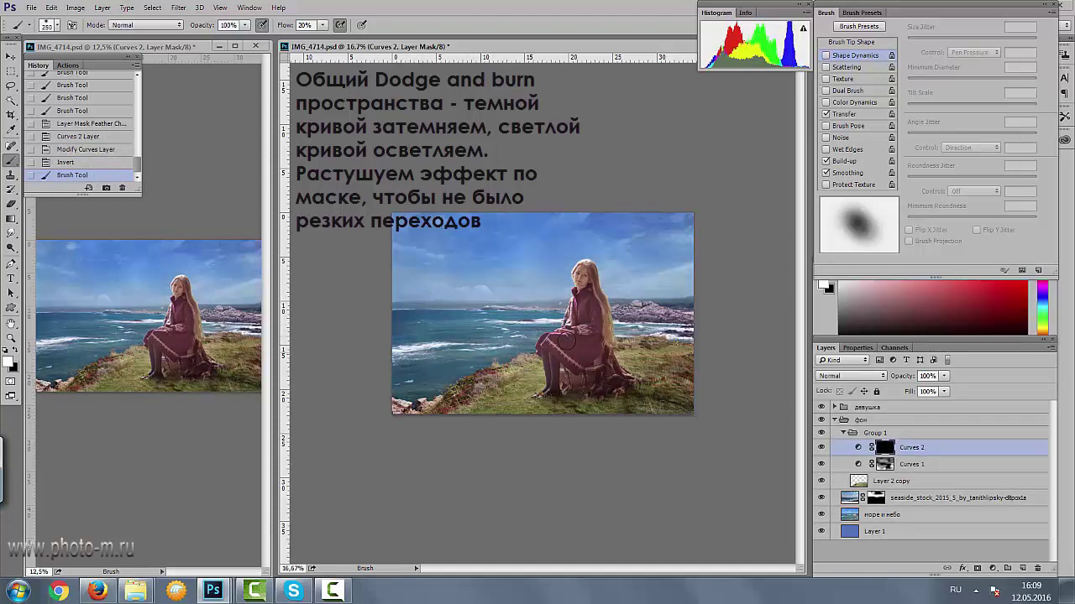
mouse_move(468, 326)
mouse_down()
mouse_move(436, 343)
mouse_move(521, 318)
mouse_up()
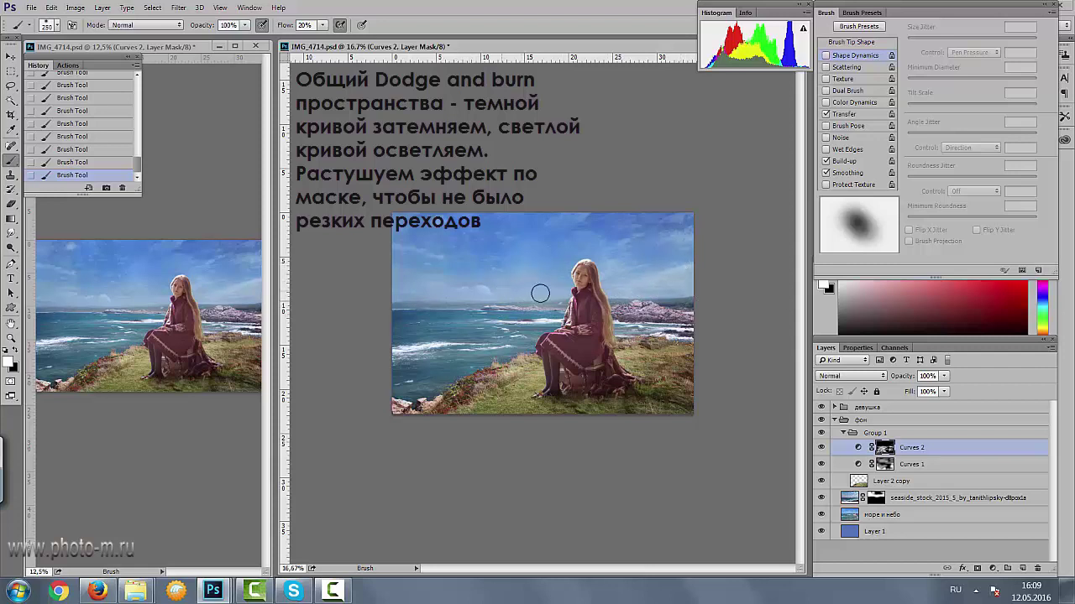
click(820, 453)
click(820, 455)
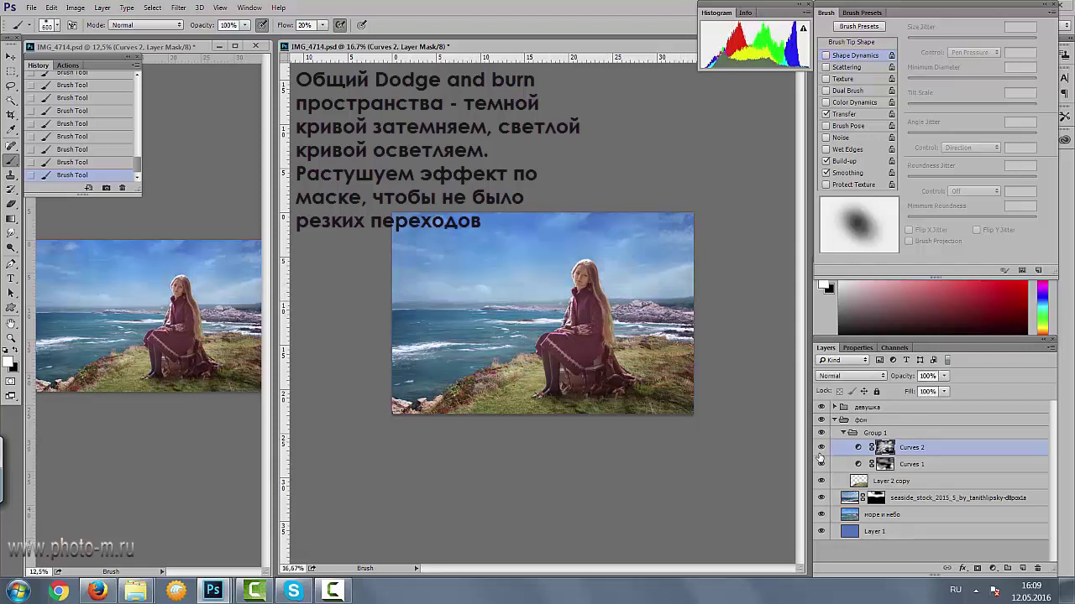
- Inspect the Curves 1 mask on its own, then reselect Curves 2 for painting in white
double_click(884, 464)
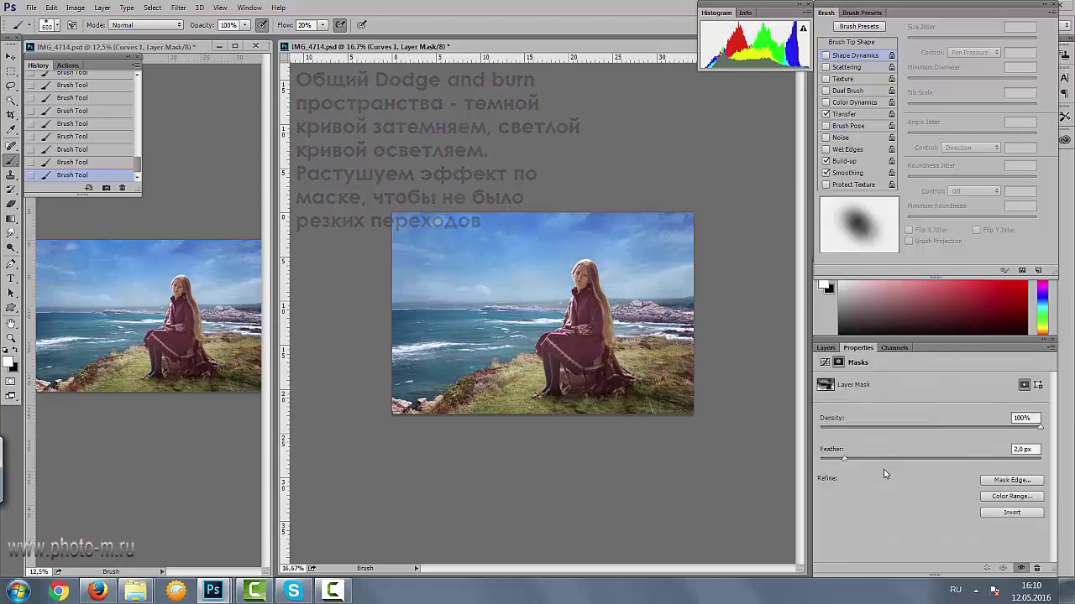
click(826, 347)
alt+click(889, 467)
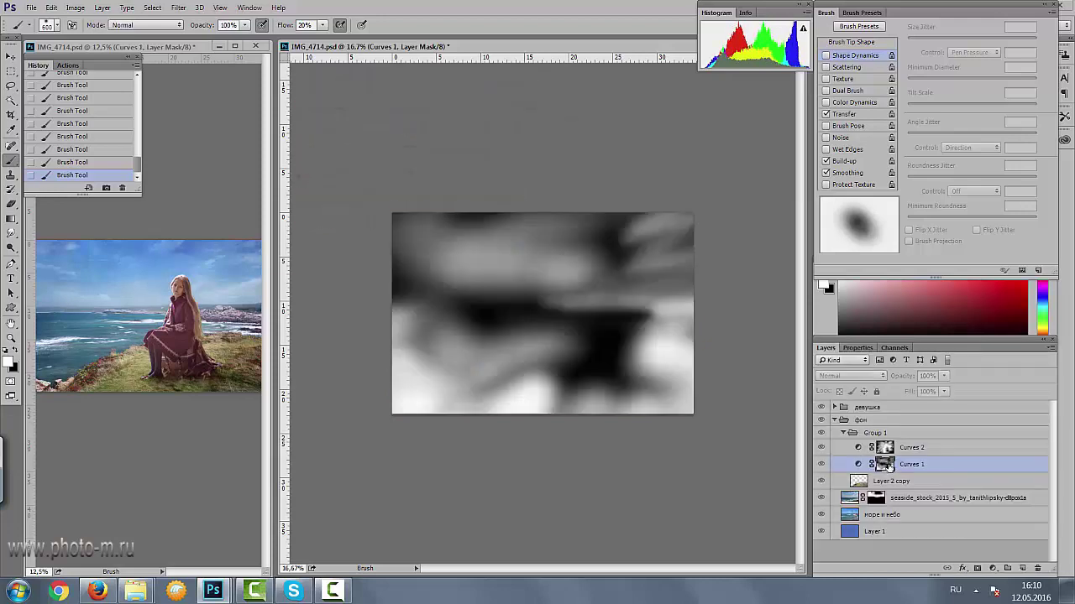
alt+click(884, 465)
key(x)
key(bracketleft)
key(bracketleft)
key(bracketleft)
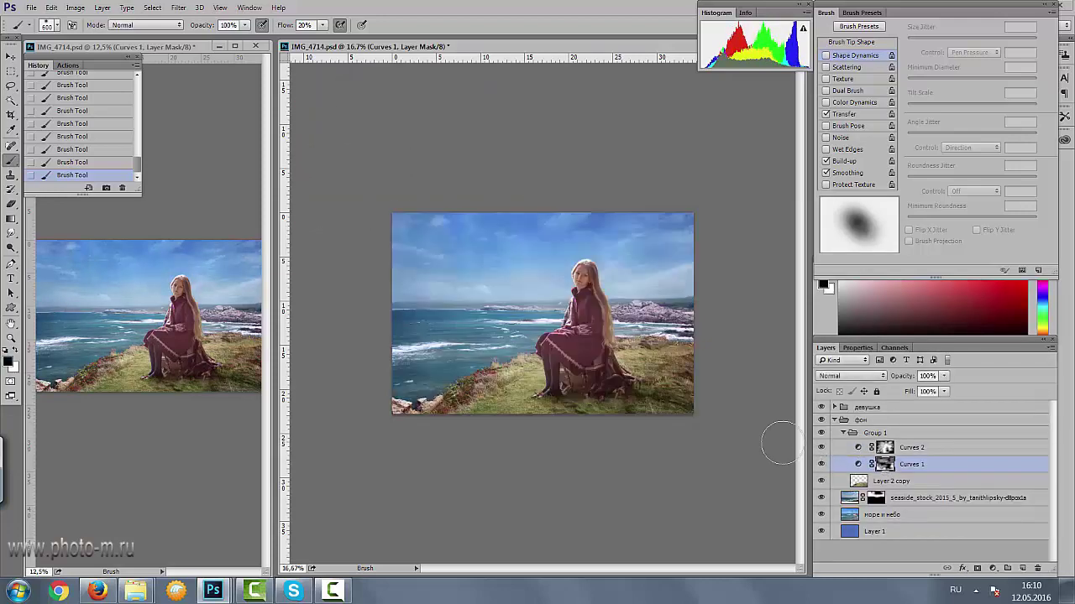
key(x)
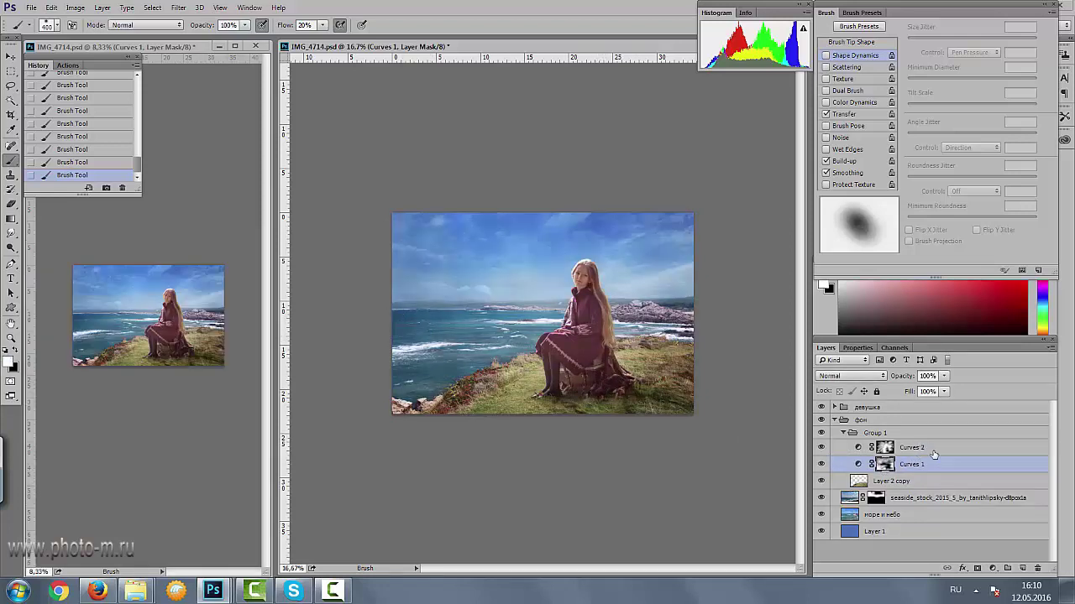
click(949, 448)
- Add a Curves 3 layer with the top-right highlight point pulled left
click(993, 570)
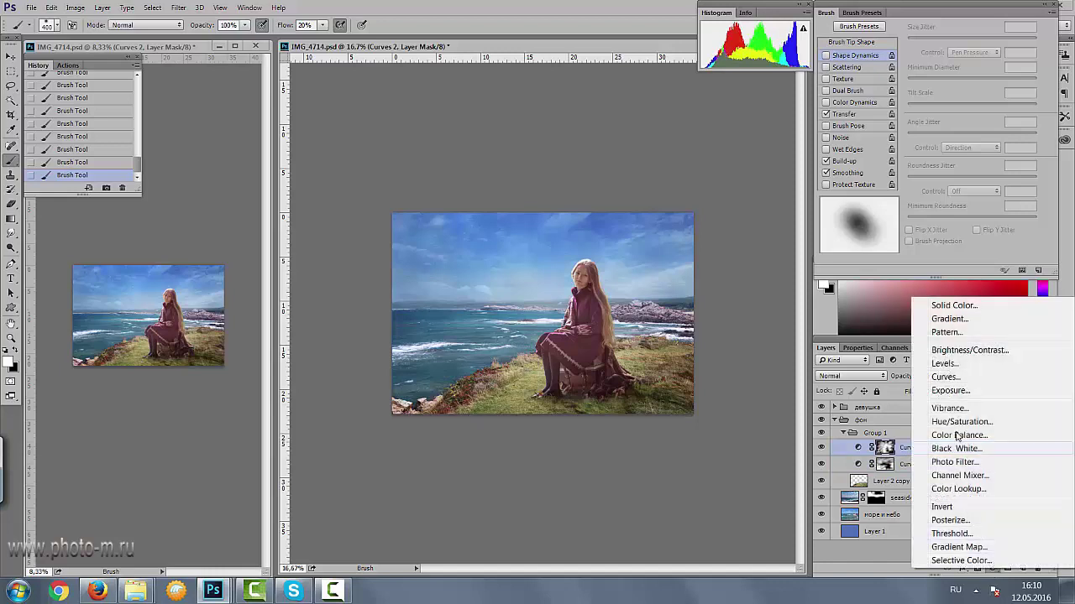
click(959, 383)
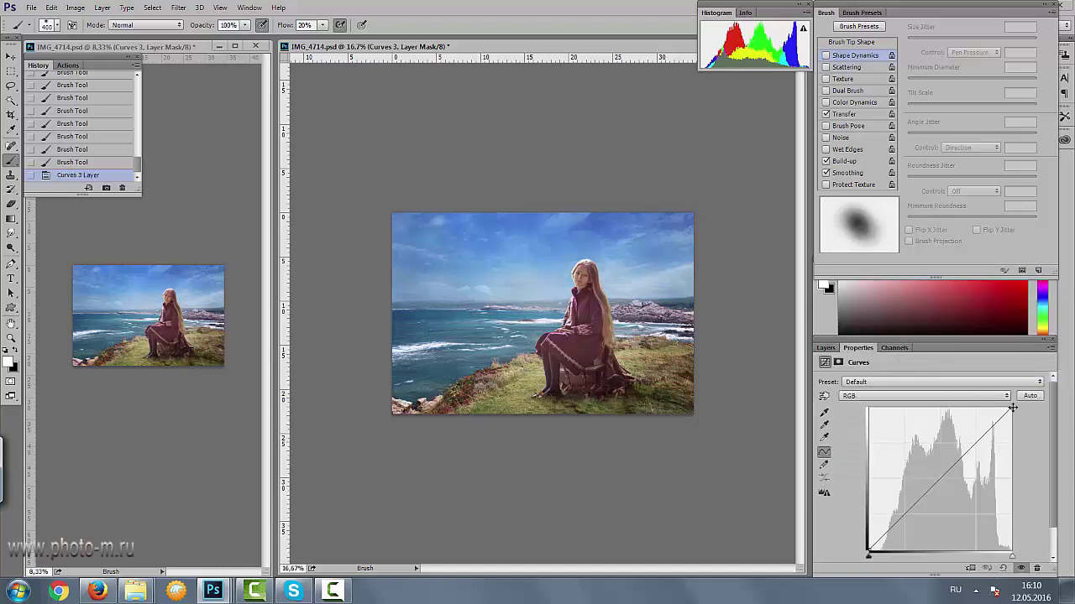
drag(1011, 409, 989, 409)
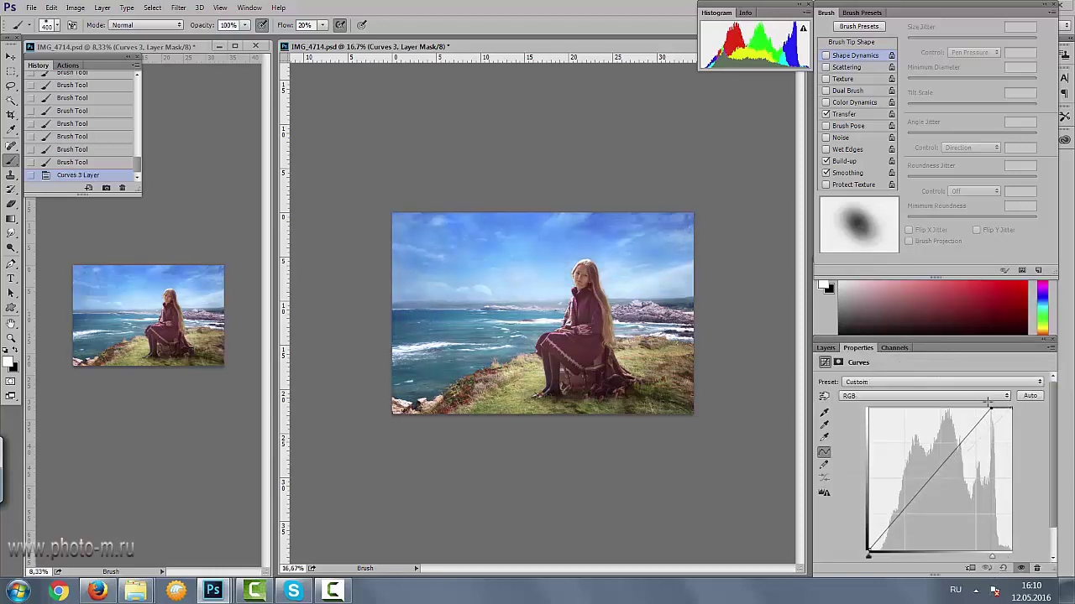
click(827, 348)
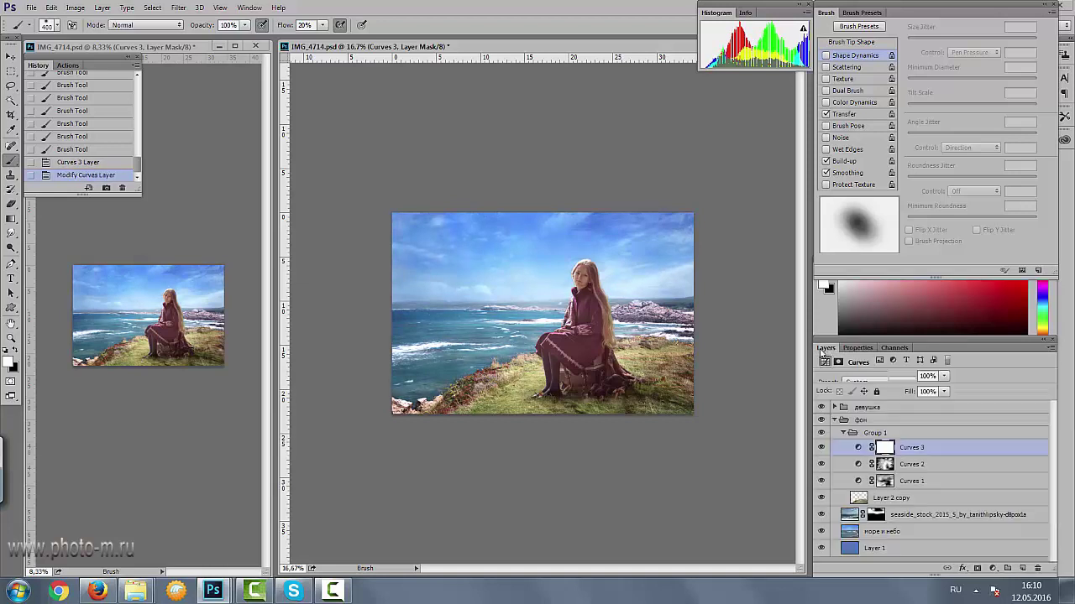
- Invert the Curves 3 mask and paint white over the sea near the horizon and the girl
key(ctrl+i)
key(bracketleft)
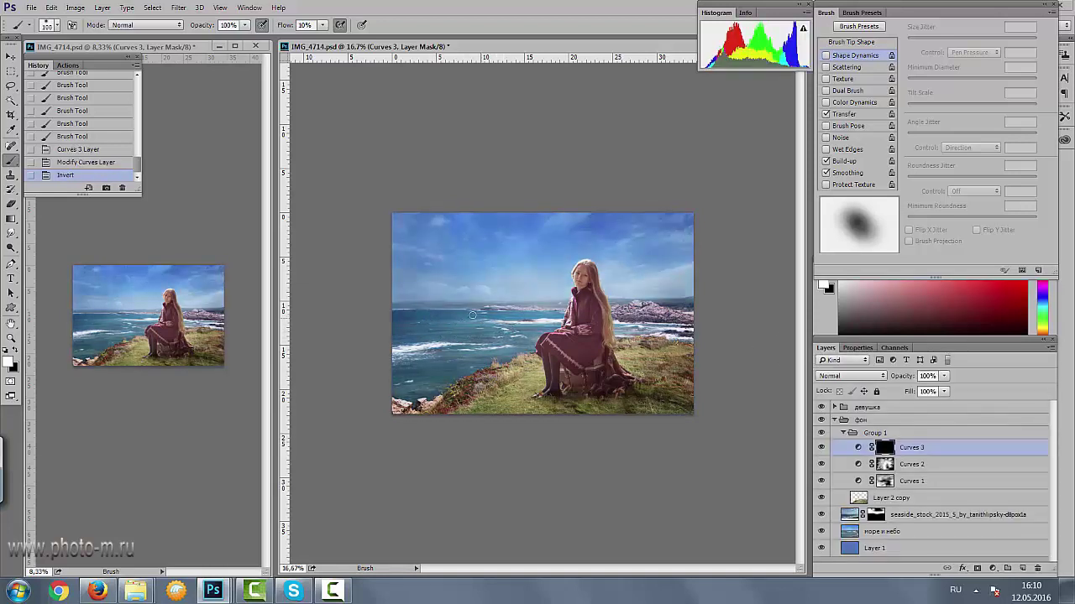
drag(472, 315, 489, 342)
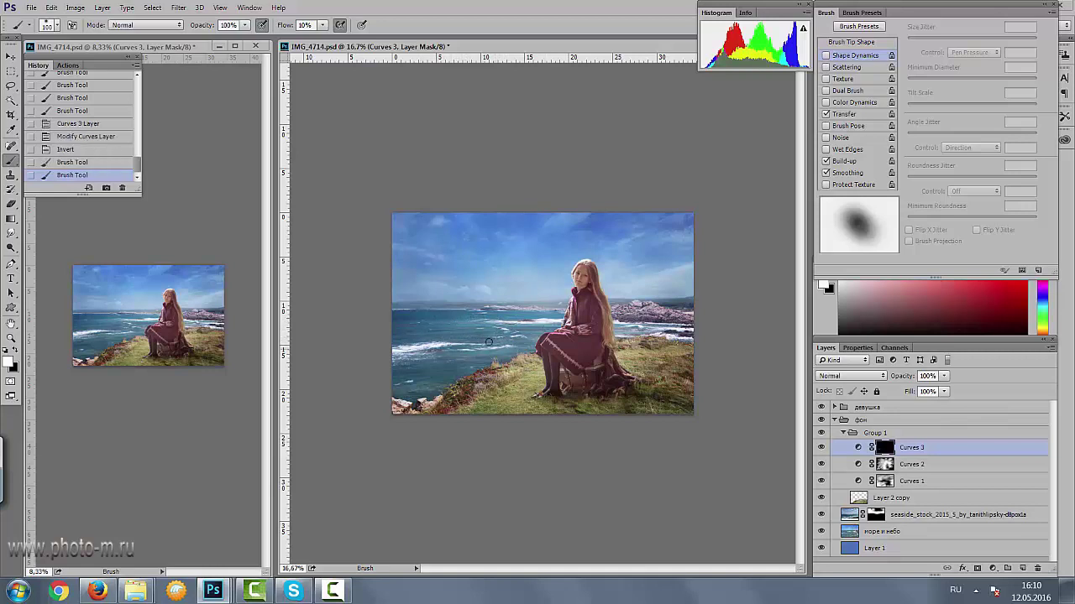
key(bracketright)
drag(434, 370, 566, 336)
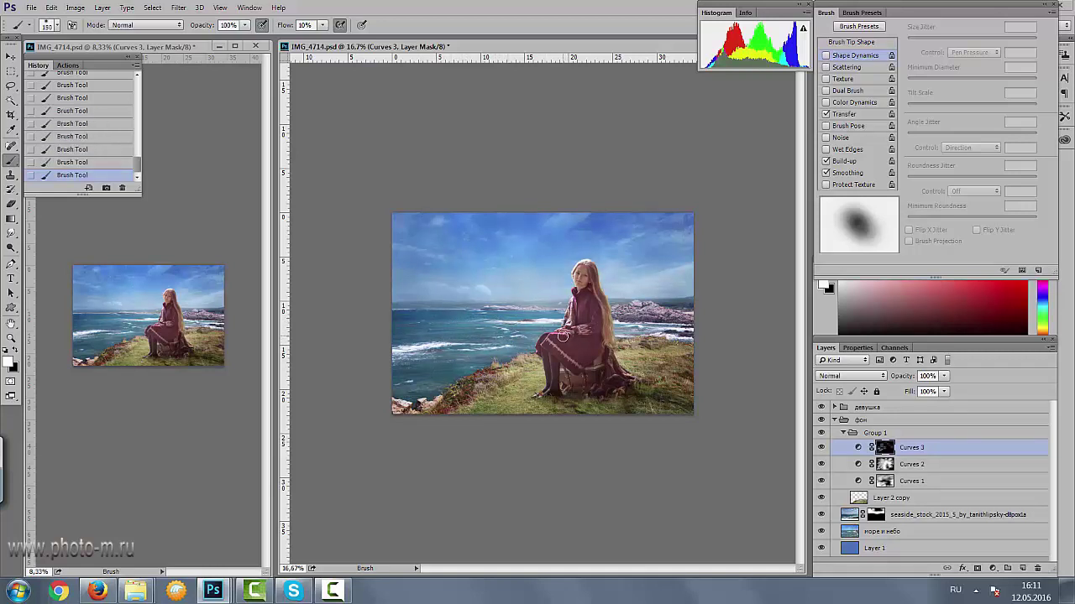
- Create a Screen-mode Layer 2 and paint blue-grey haze along the horizon with a large brush
click(1022, 568)
click(851, 375)
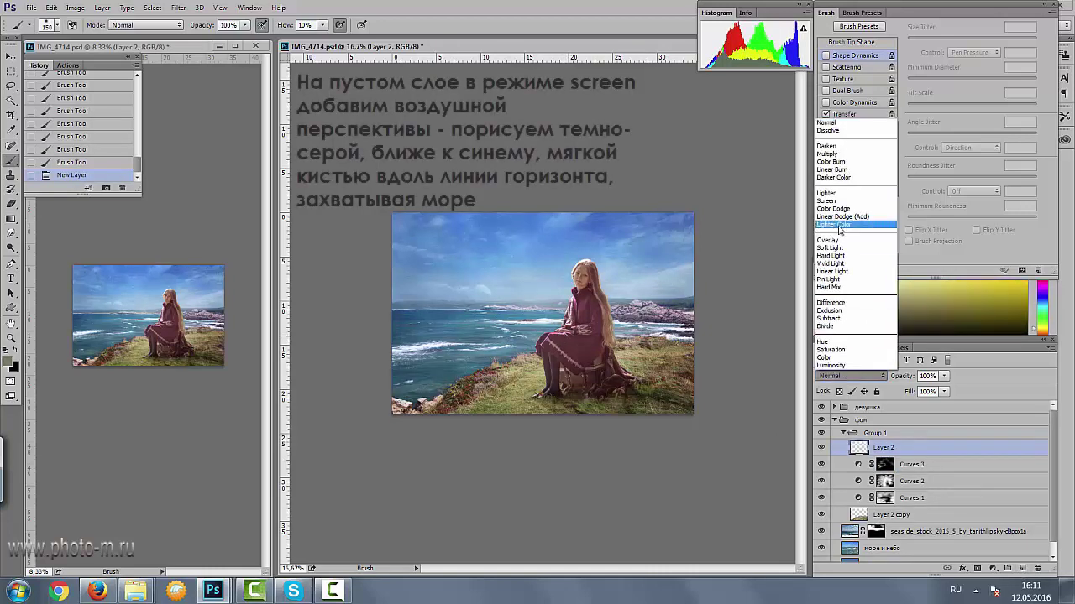
click(847, 204)
key(bracketright)
key(bracketright)
key(bracketright)
mouse_move(403, 309)
mouse_down()
mouse_move(638, 285)
mouse_move(680, 302)
mouse_move(744, 286)
mouse_move(681, 310)
mouse_move(618, 283)
mouse_move(409, 296)
mouse_up()
- Compare the haze on and off and lower Layer 2's opacity
click(824, 448)
click(825, 449)
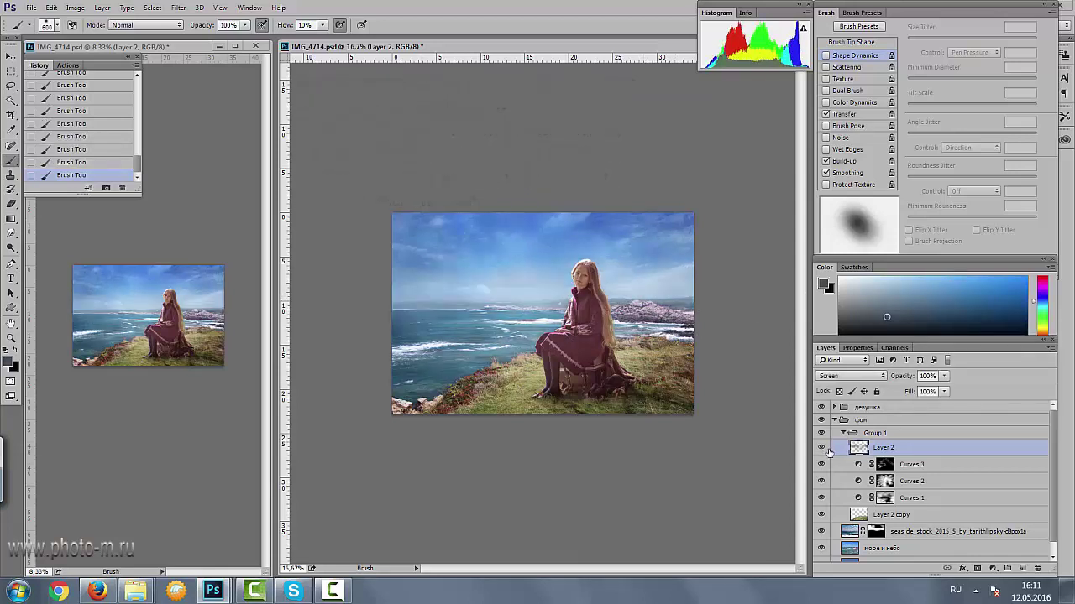
click(944, 376)
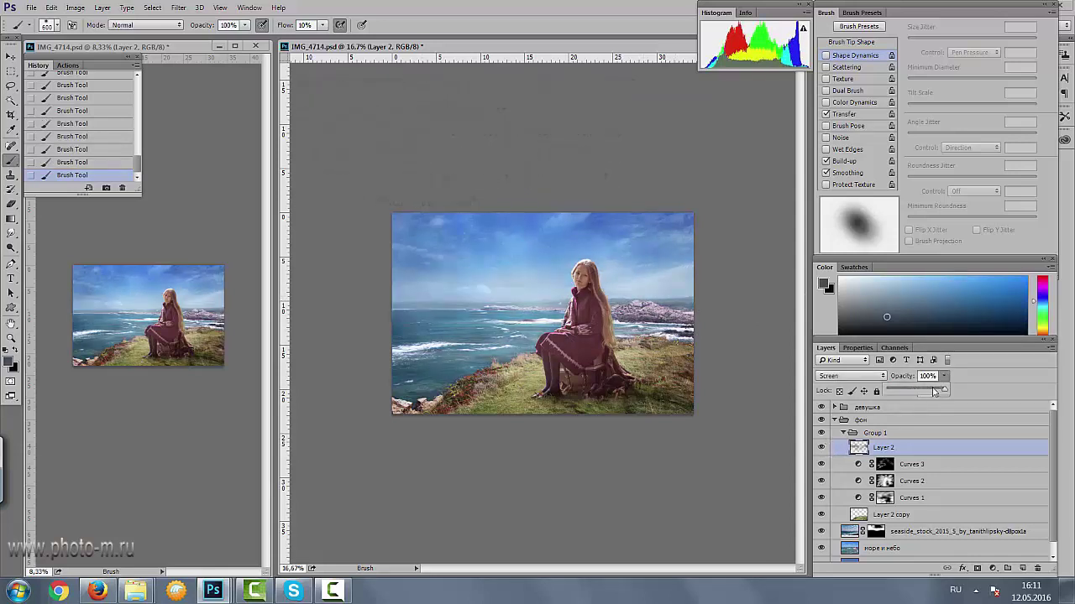
drag(923, 394, 922, 392)
click(919, 514)
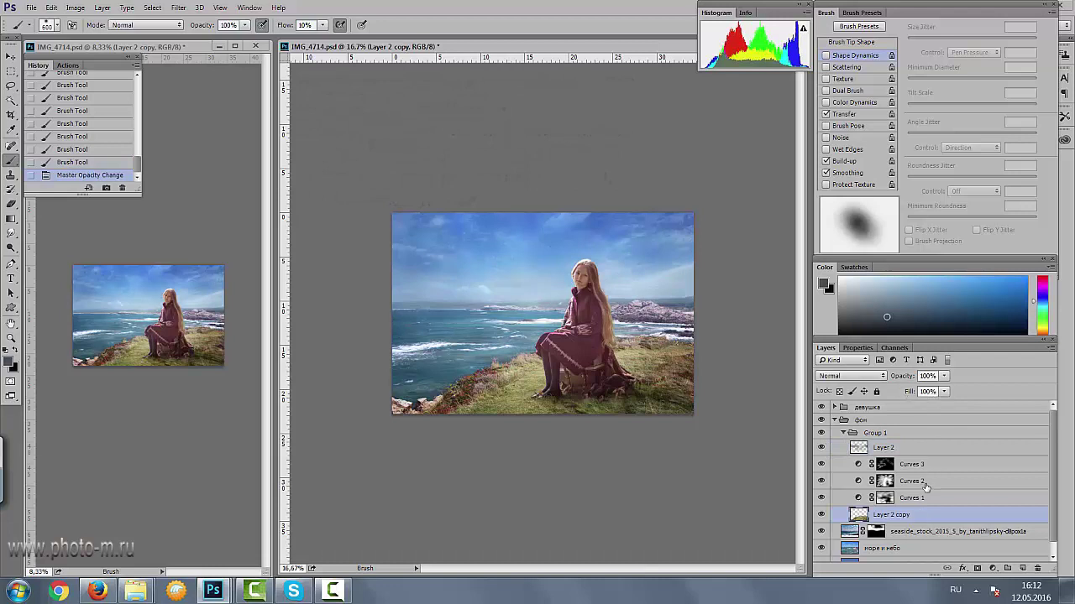
- Add a Soft Light Layer 3 clipped to Layer 2 copy
click(1022, 570)
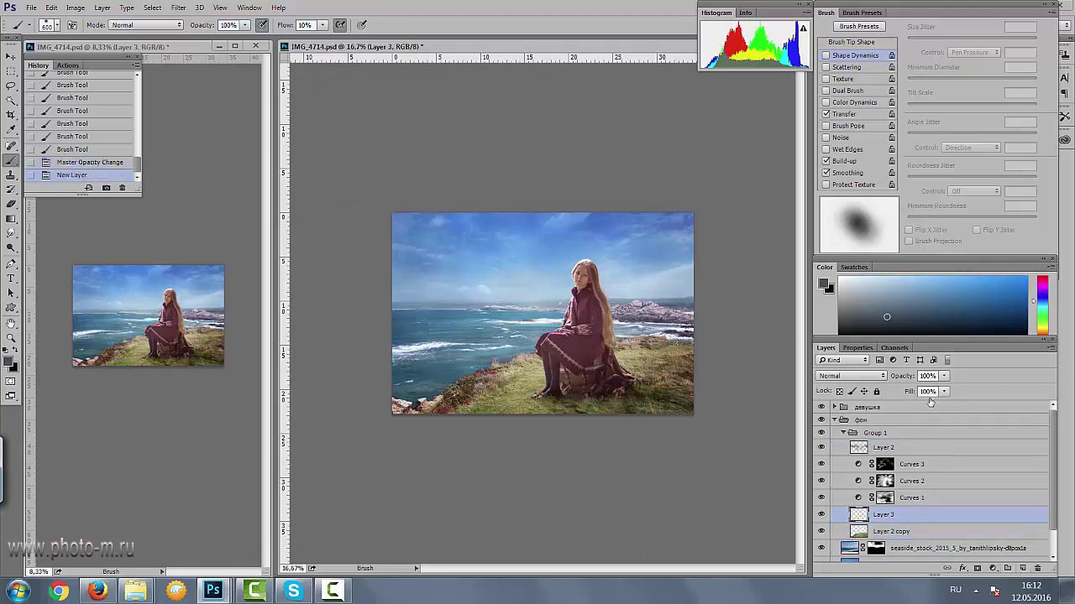
key(ctrl+alt+g)
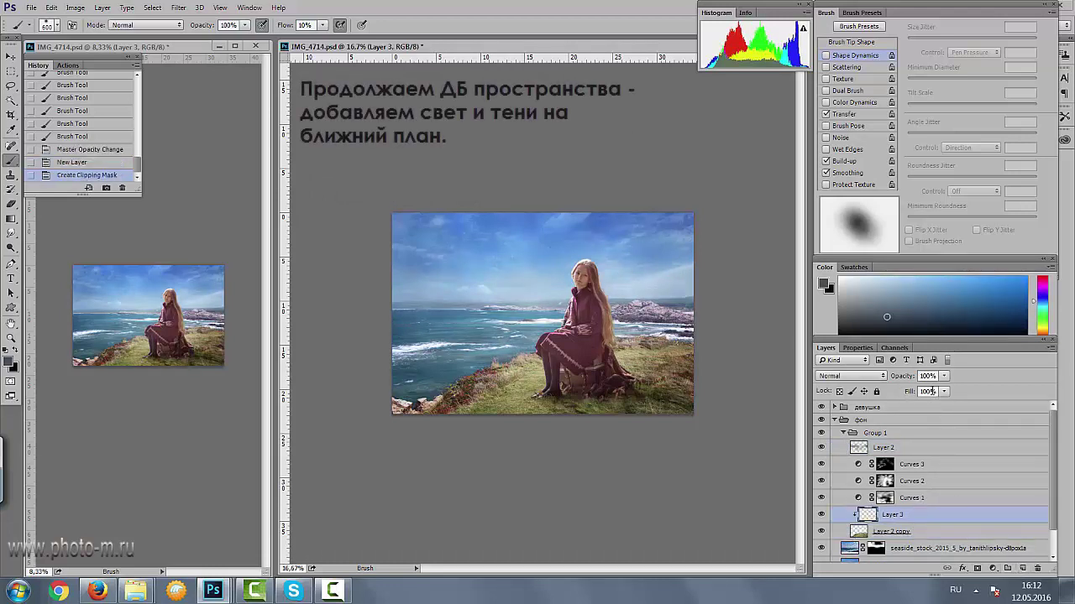
click(844, 375)
click(844, 251)
- Paint near-white with a 200 px brush to brighten the foreground grass and cliff
key(ctrl+plus)
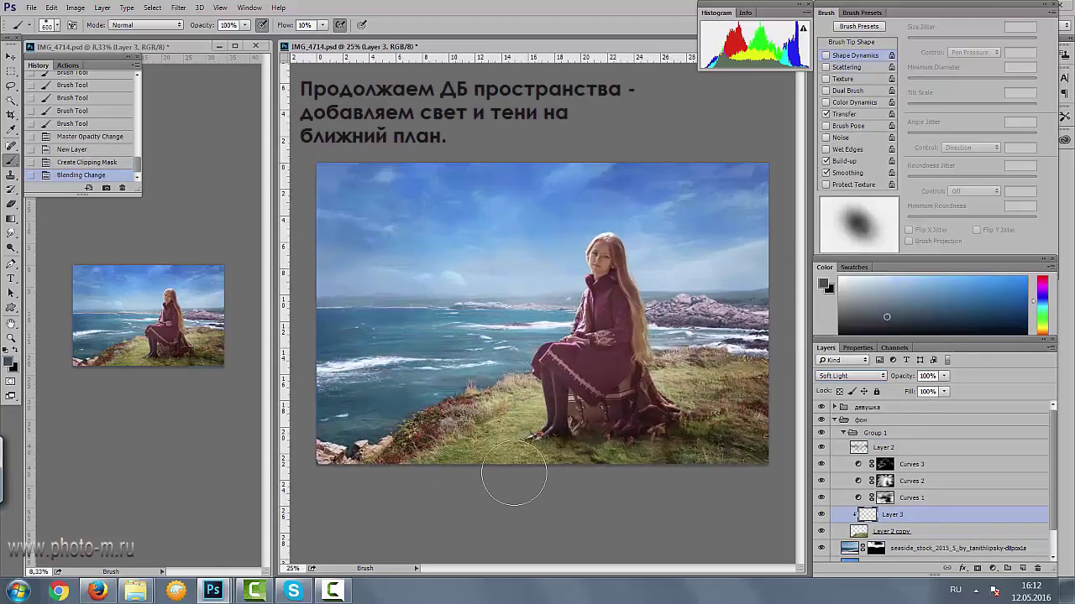
alt+click(533, 270)
drag(879, 283, 849, 278)
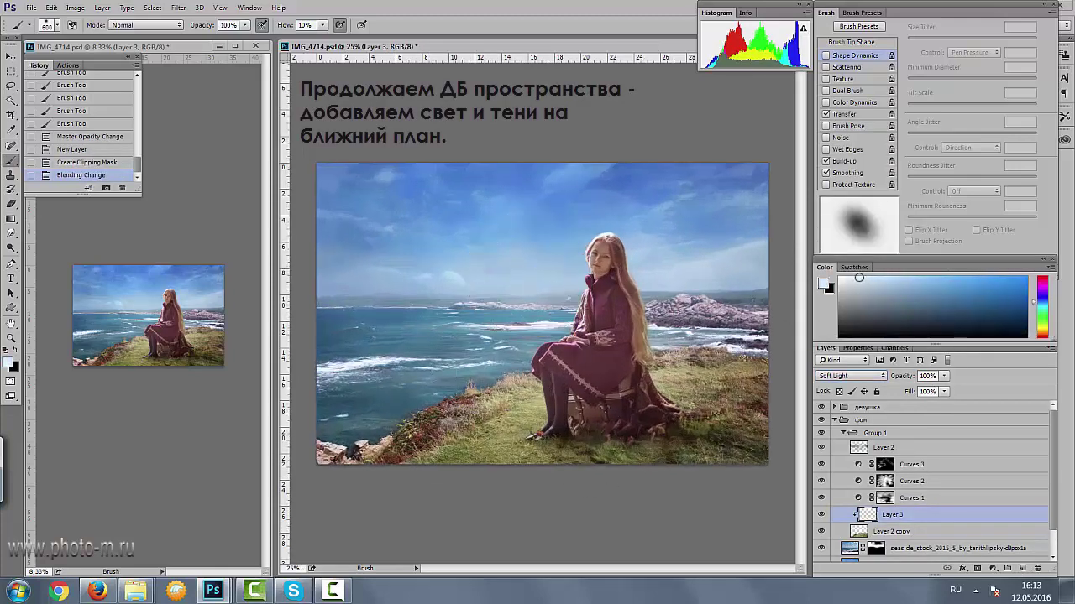
key(bracketleft)
key(bracketleft)
key(bracketleft)
key(bracketleft)
key(bracketleft)
click(427, 416)
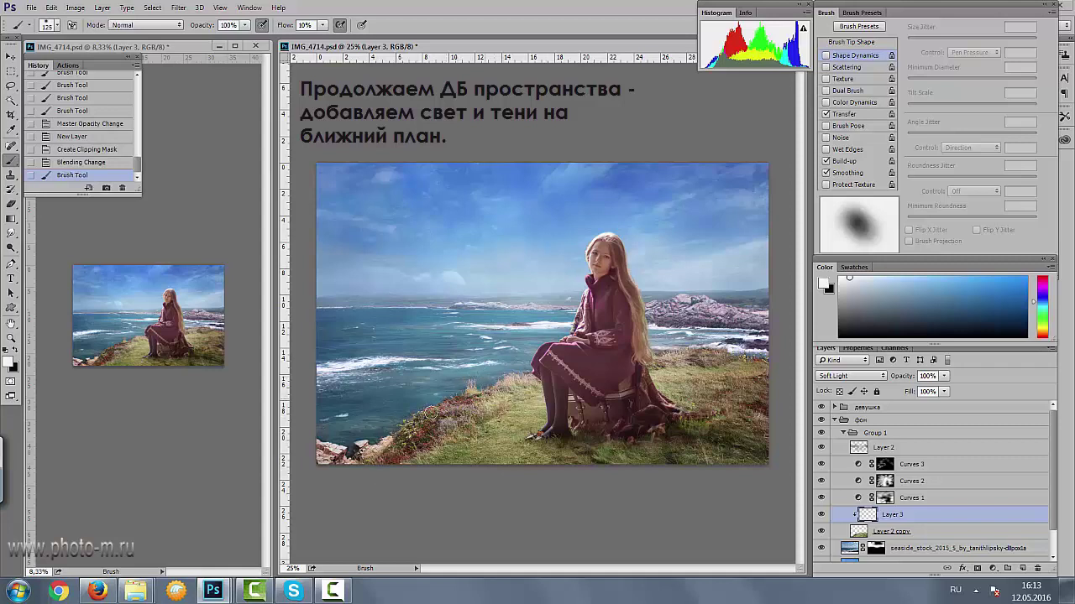
drag(430, 413, 399, 442)
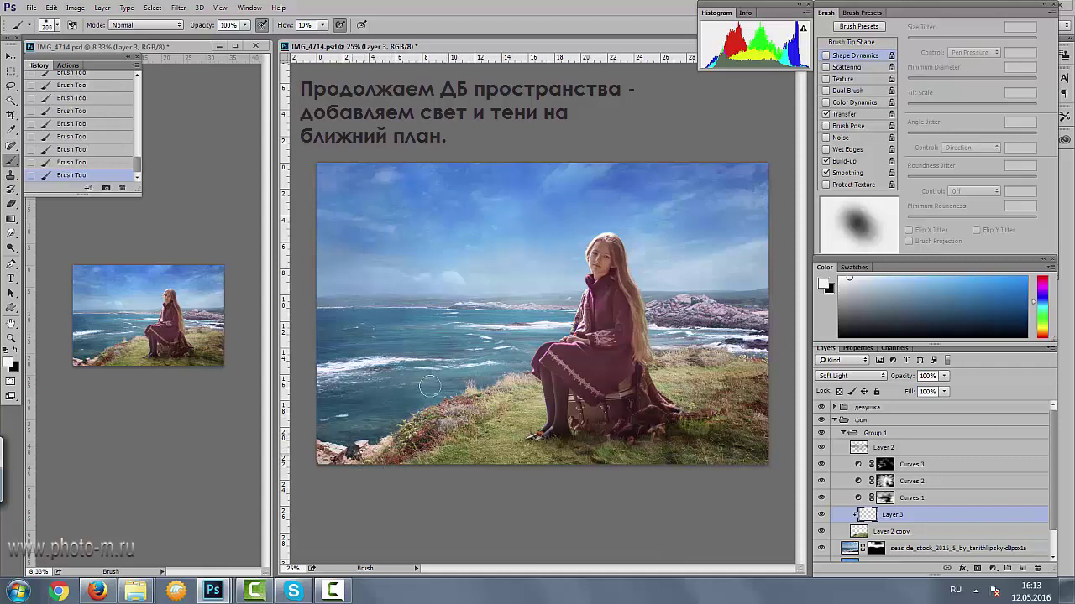
- Paint black to darken the lower-left cliff and set Layer 3 opacity to 73%
key(x)
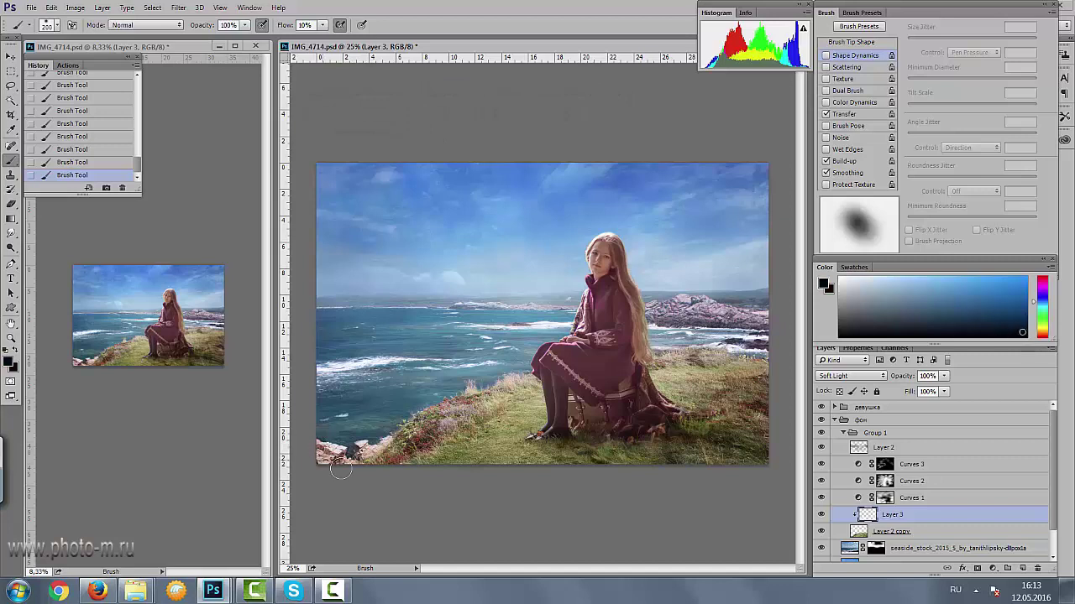
mouse_move(347, 436)
mouse_down()
mouse_move(426, 437)
mouse_move(365, 462)
mouse_up()
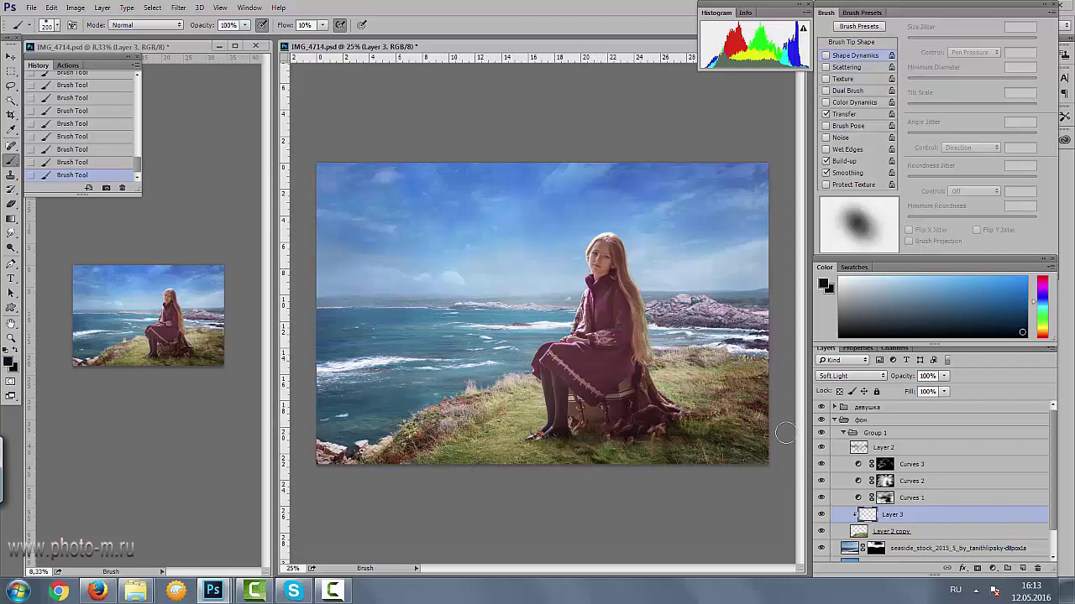
click(943, 391)
drag(932, 393, 931, 395)
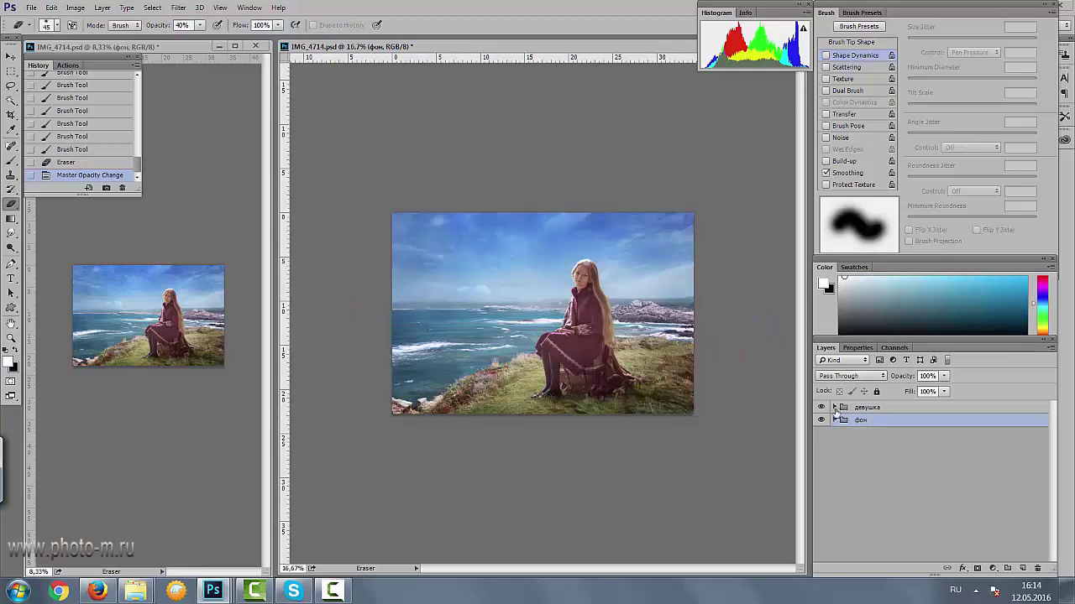
click(835, 408)
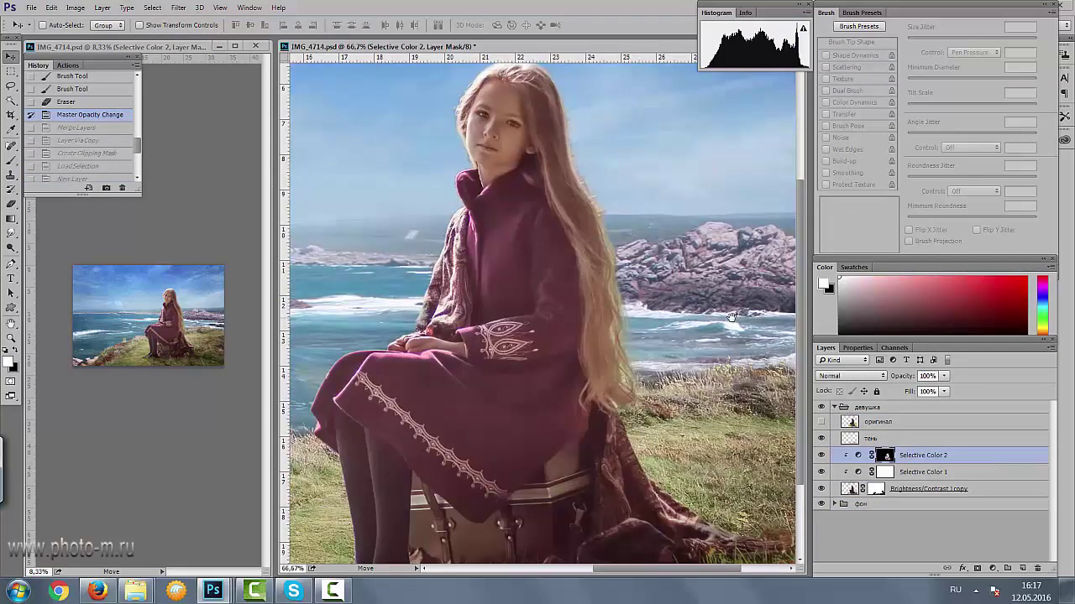
- Merge the girl layers into Selective Color 2, then duplicate it and clip the copy
shift+click(923, 474)
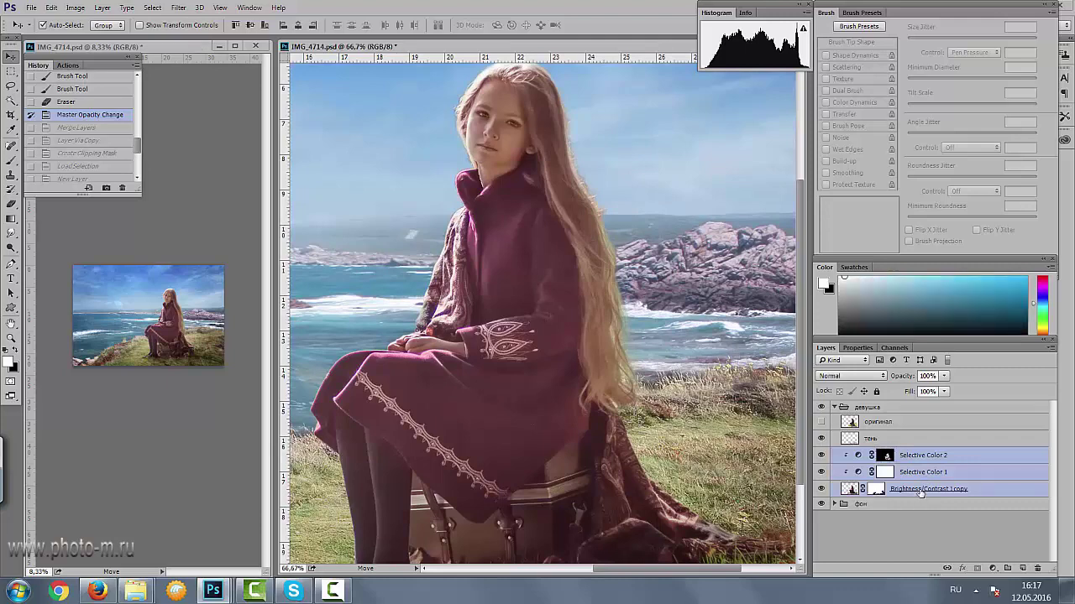
key(ctrl+e)
key(ctrl+j)
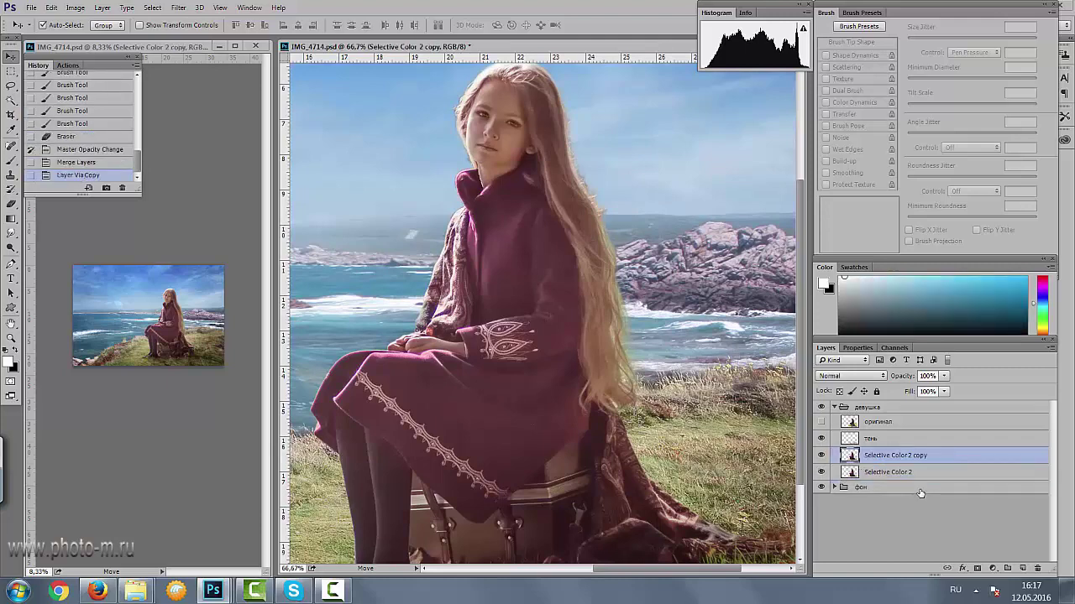
key(ctrl+alt+g)
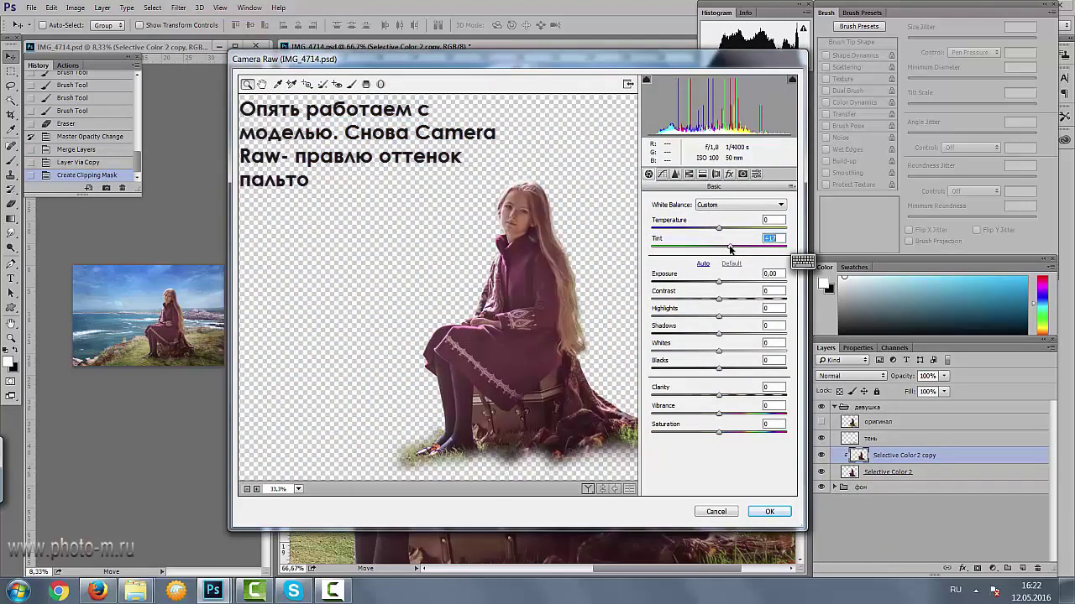
- Correct the copy's coat tone in Camera Raw with HSL Luminance tweaks and Exposure +0.15
click(689, 174)
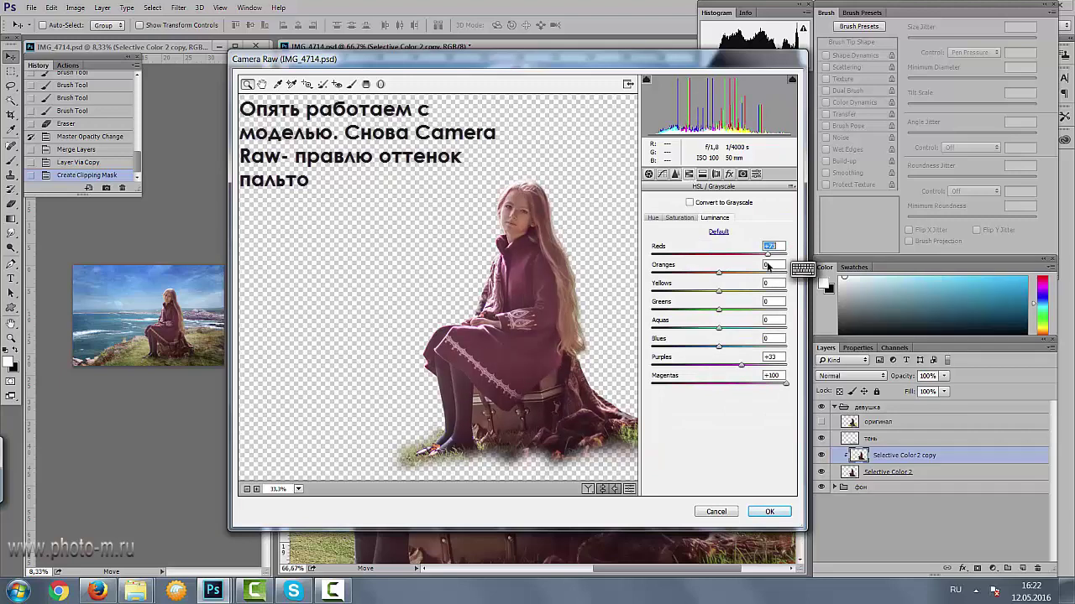
click(649, 175)
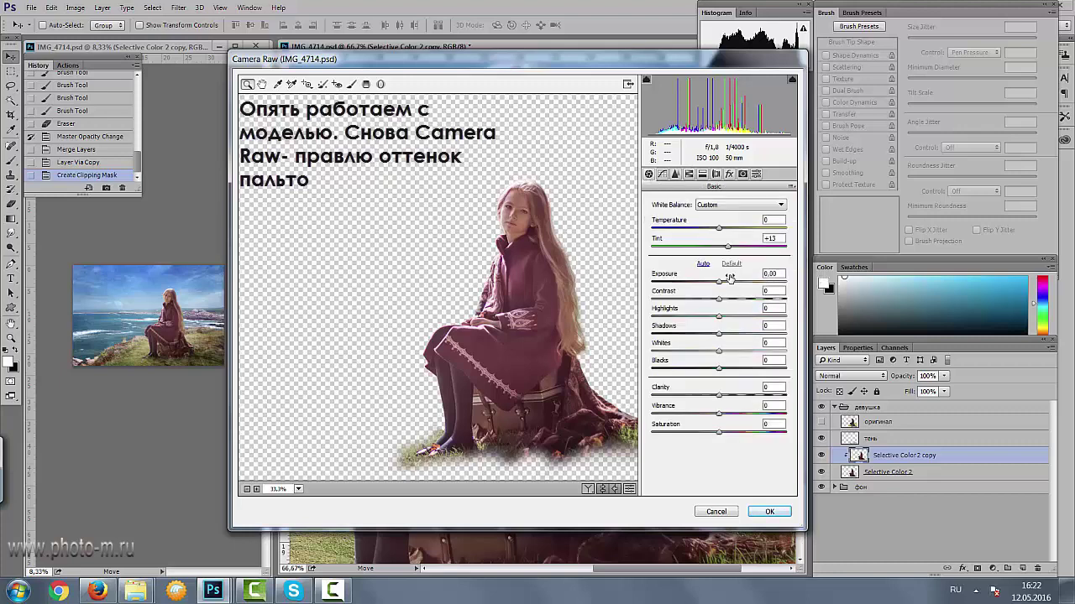
drag(717, 284, 720, 284)
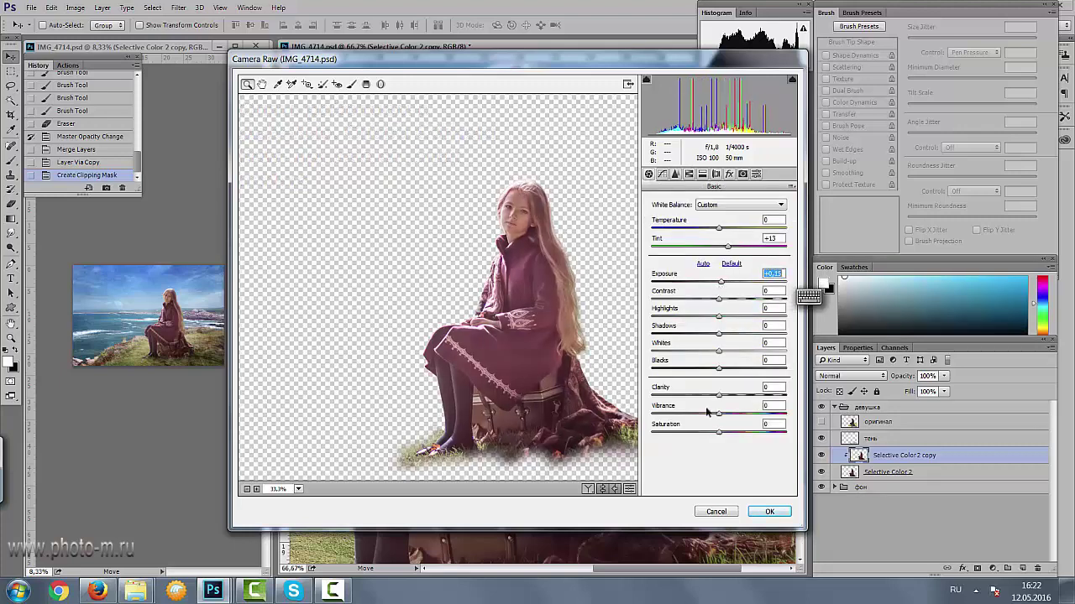
click(767, 513)
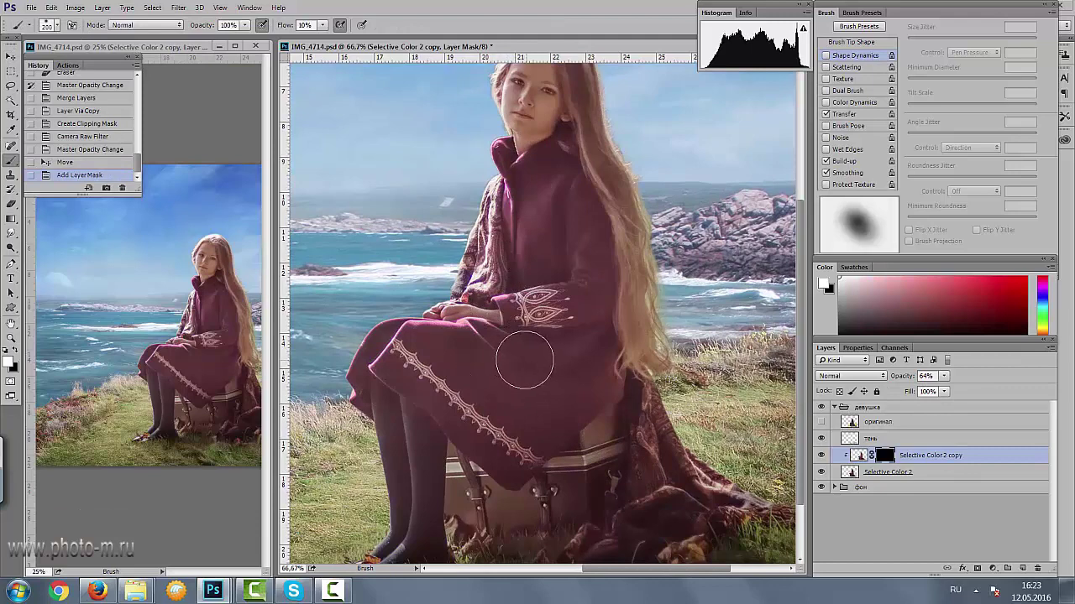
- Paint the coat correction into the mask with a 150 px brush at 30% flow
key(bracketleft)
key(shift+3)
key(bracketleft)
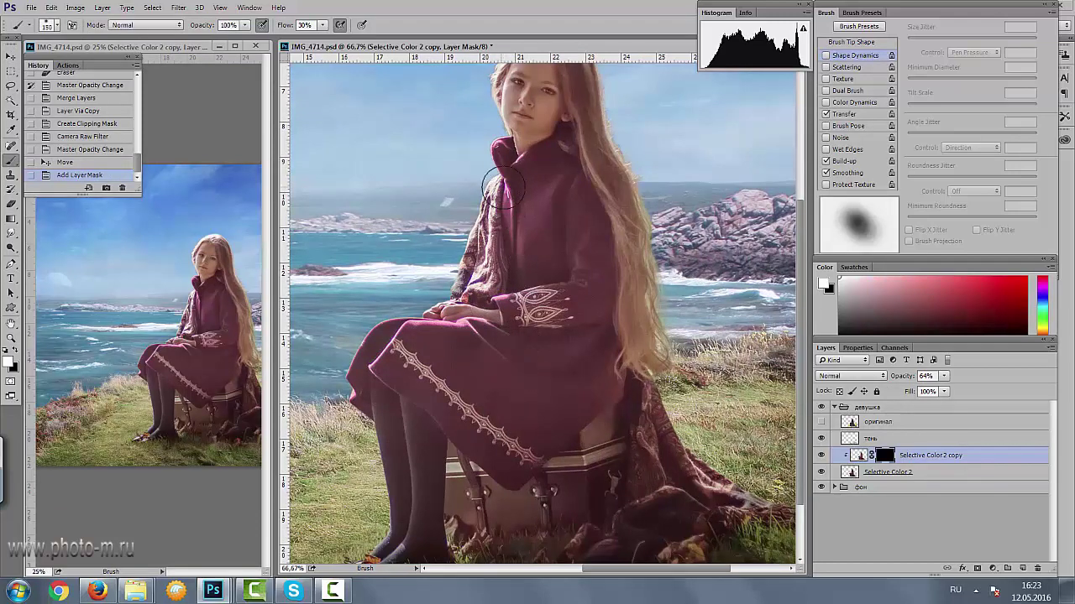
drag(491, 248, 538, 303)
drag(499, 378, 470, 411)
drag(479, 415, 454, 449)
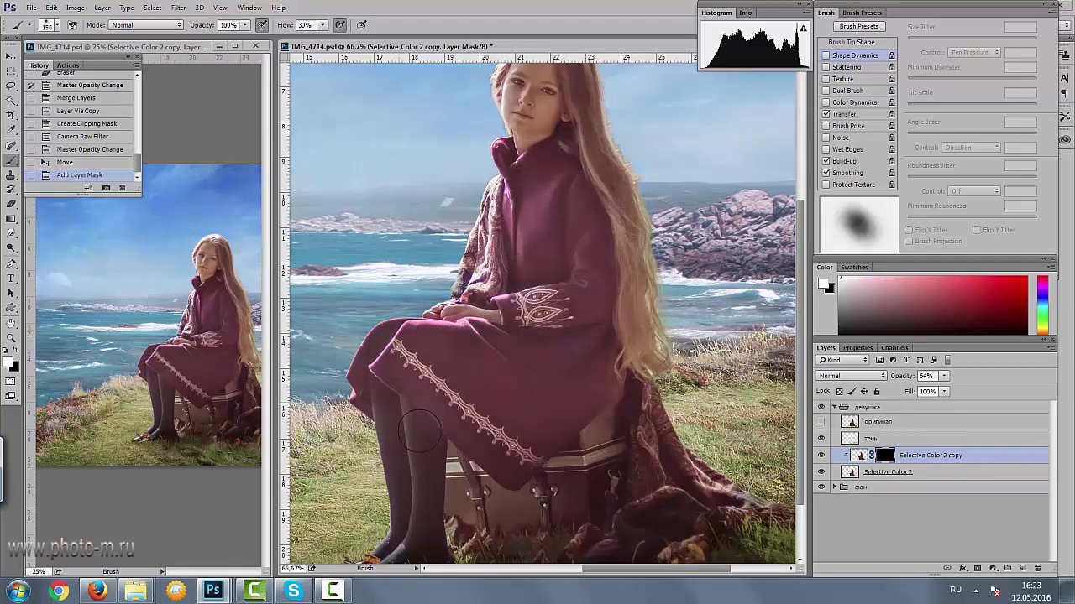
drag(437, 377, 387, 428)
- Toggle the coat correction layer off and on to compare the result
scroll(420, 420, down, 2)
click(821, 455)
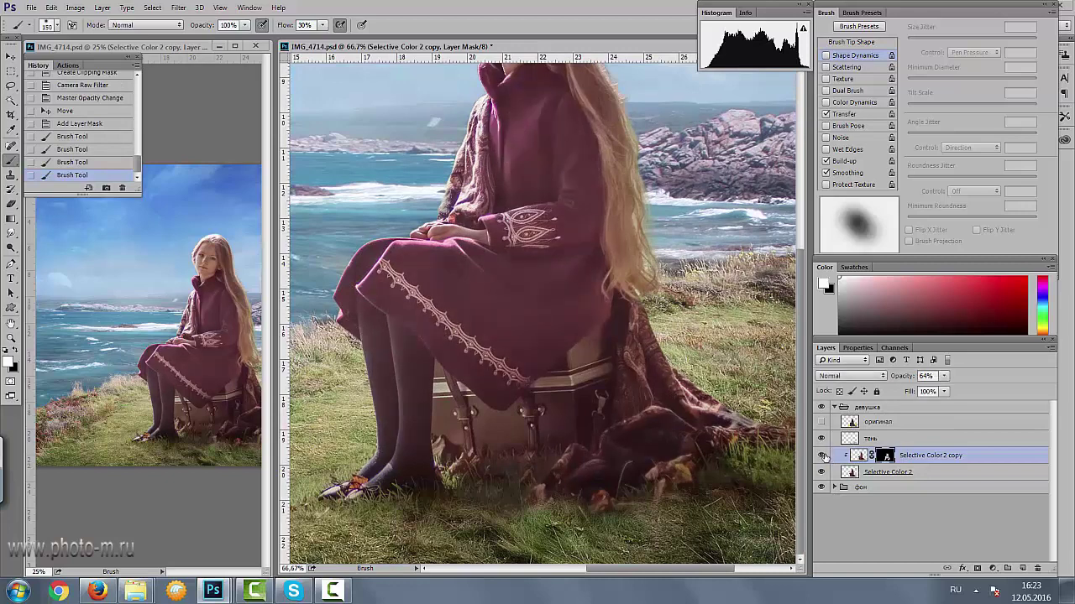
click(821, 456)
scroll(735, 428, up, 5)
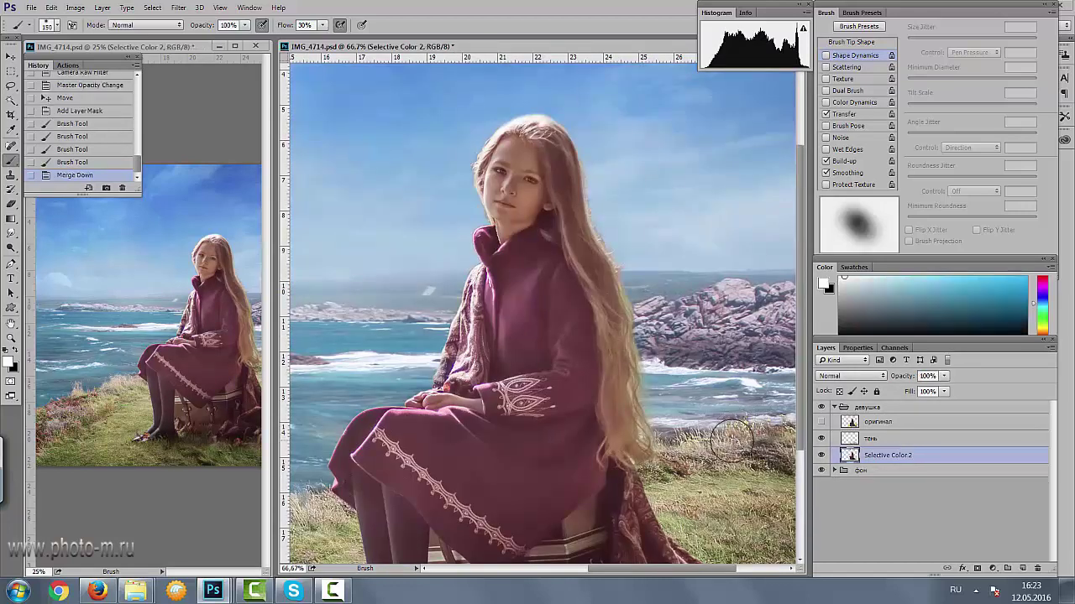
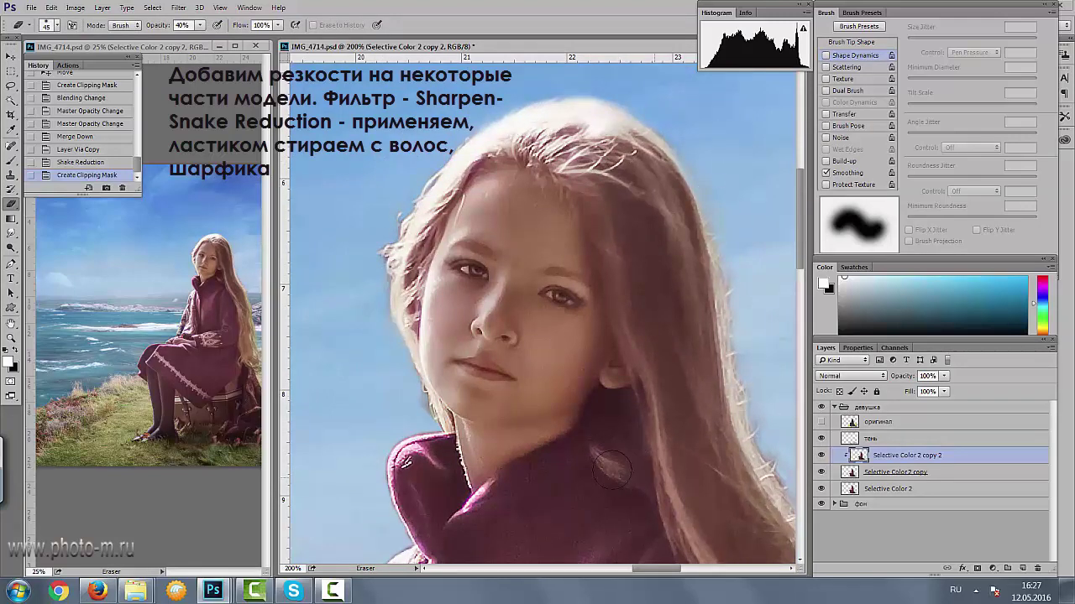
- Erase the sharpening from hair, sleeve and legs at 40% opacity, then merge the copy down
scroll(611, 470, down, 5)
drag(470, 195, 460, 243)
click(821, 455)
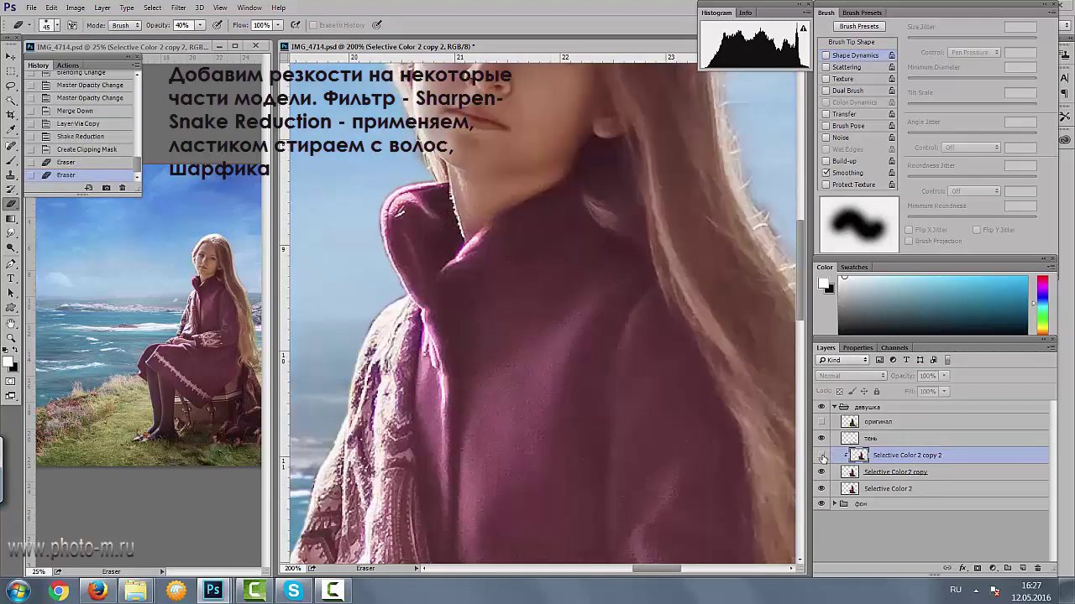
click(821, 455)
scroll(521, 353, down, 5)
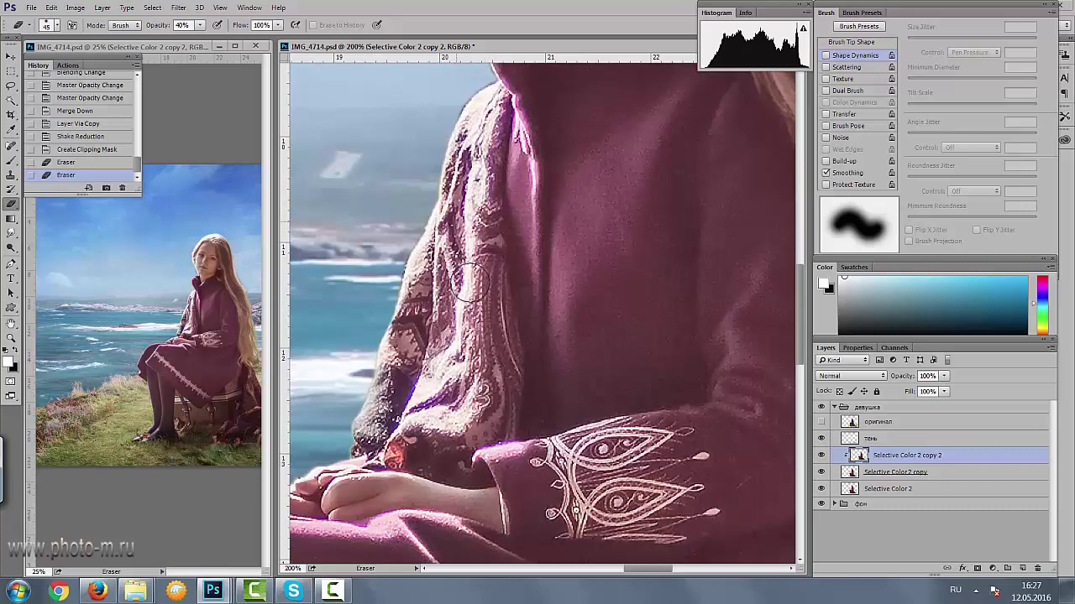
scroll(470, 283, down, 5)
scroll(557, 307, down, 3)
scroll(556, 307, left, 3)
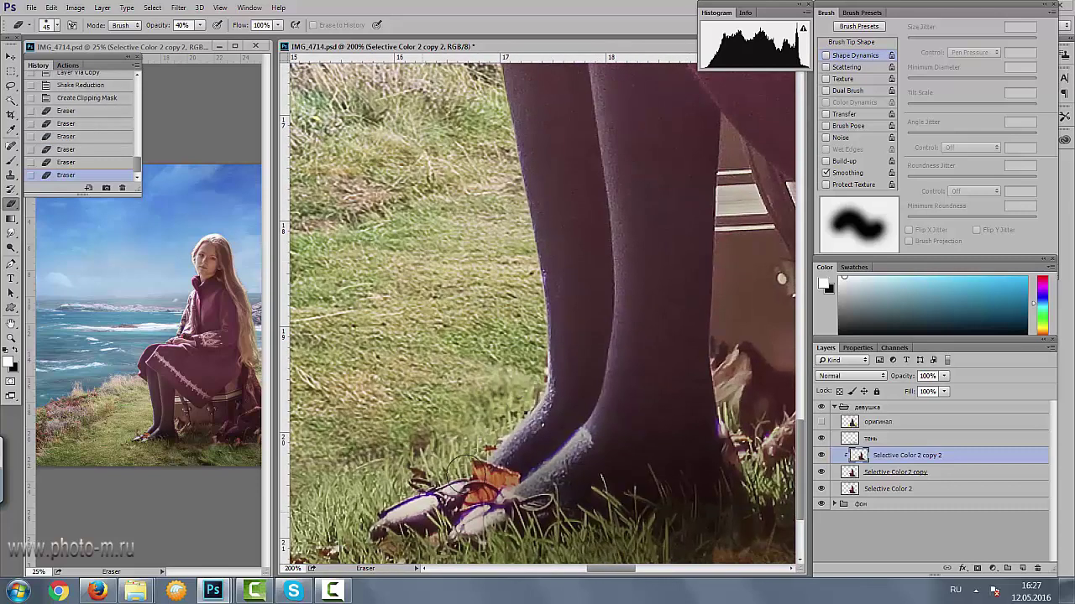
scroll(545, 219, up, 5)
scroll(545, 218, right, 5)
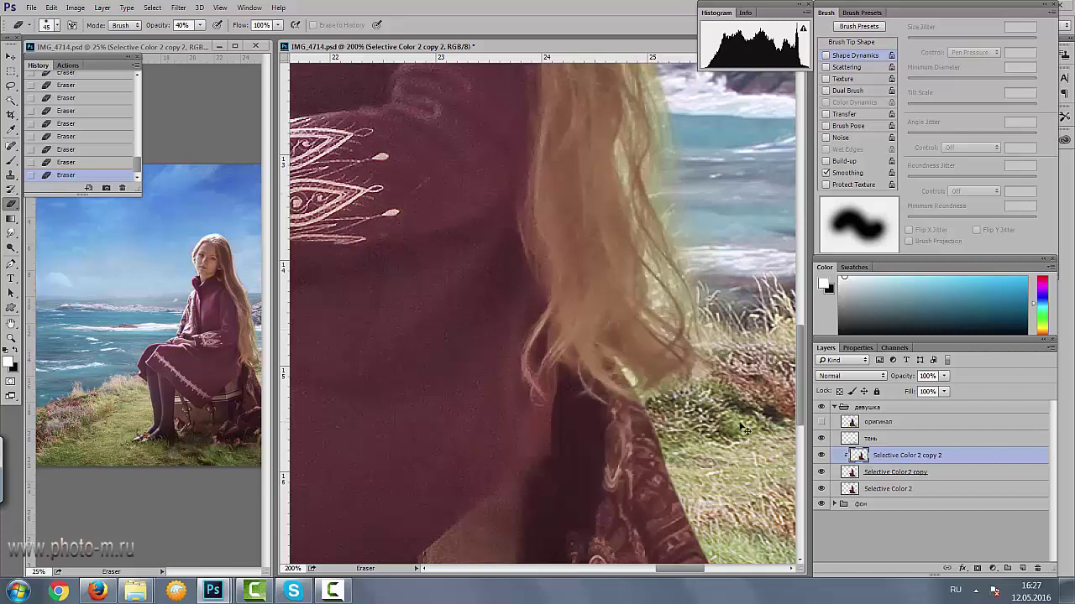
key(ctrl+e)
- Smudge the hair edges over the coat and shoulder into the background
scroll(703, 245, up, 3)
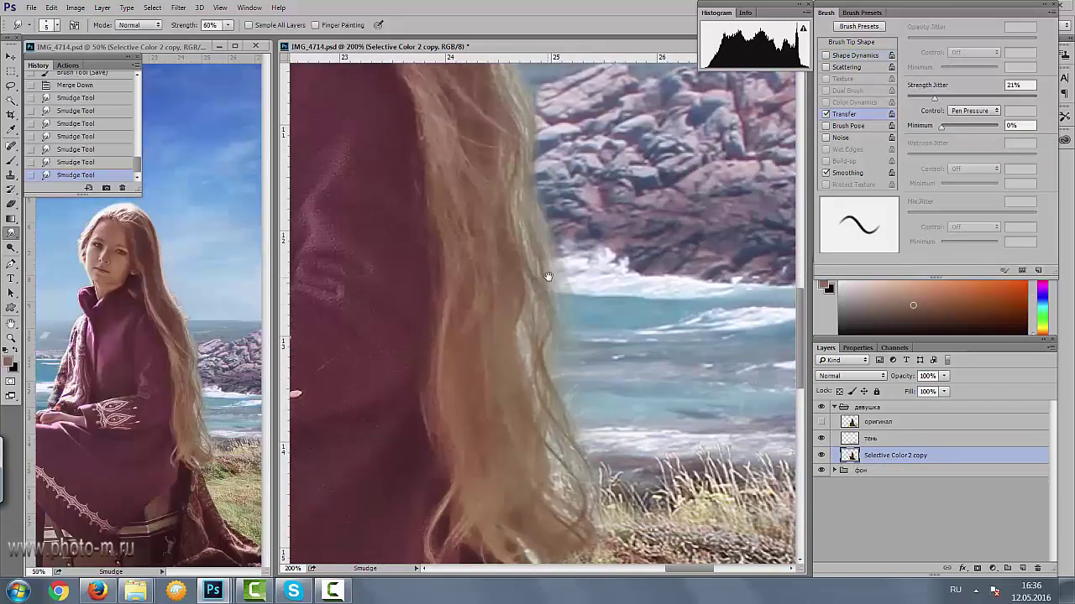
key(bracketright)
key(bracketright)
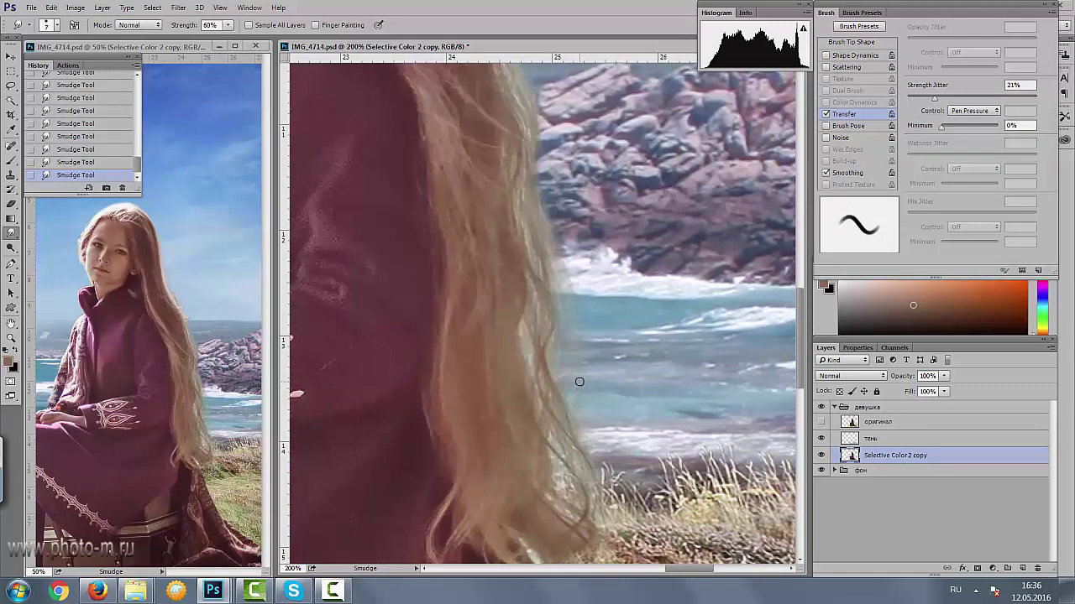
drag(573, 479, 623, 261)
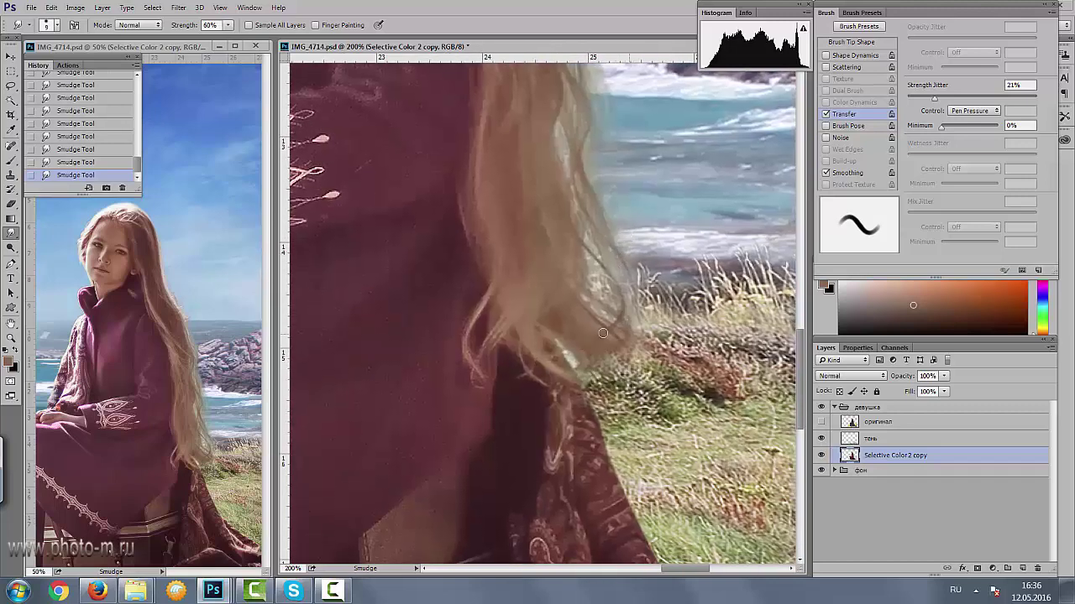
drag(645, 348, 667, 342)
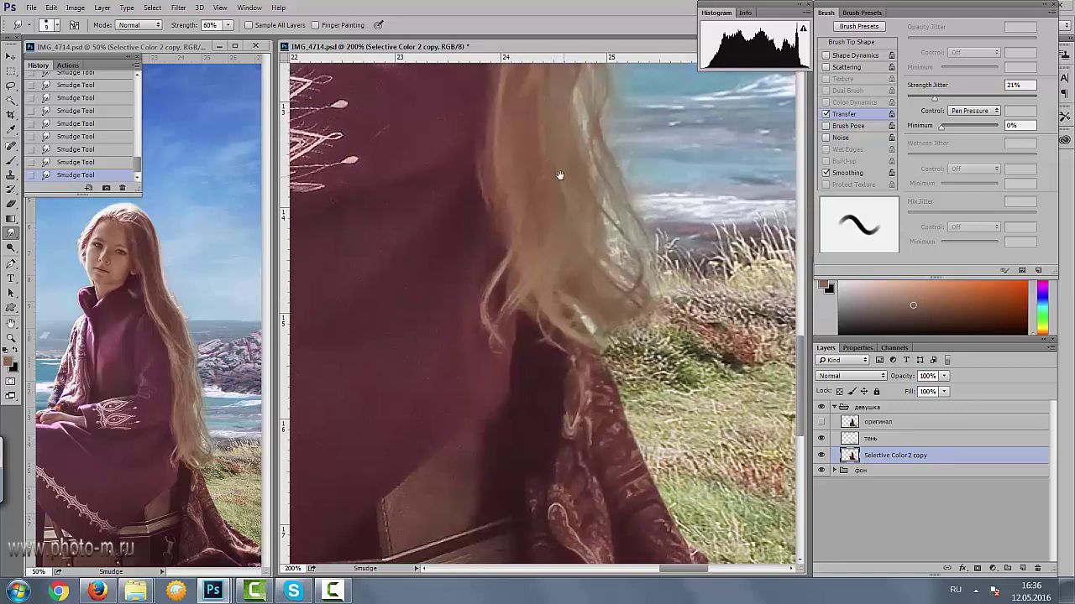
key(e)
drag(650, 421, 533, 327)
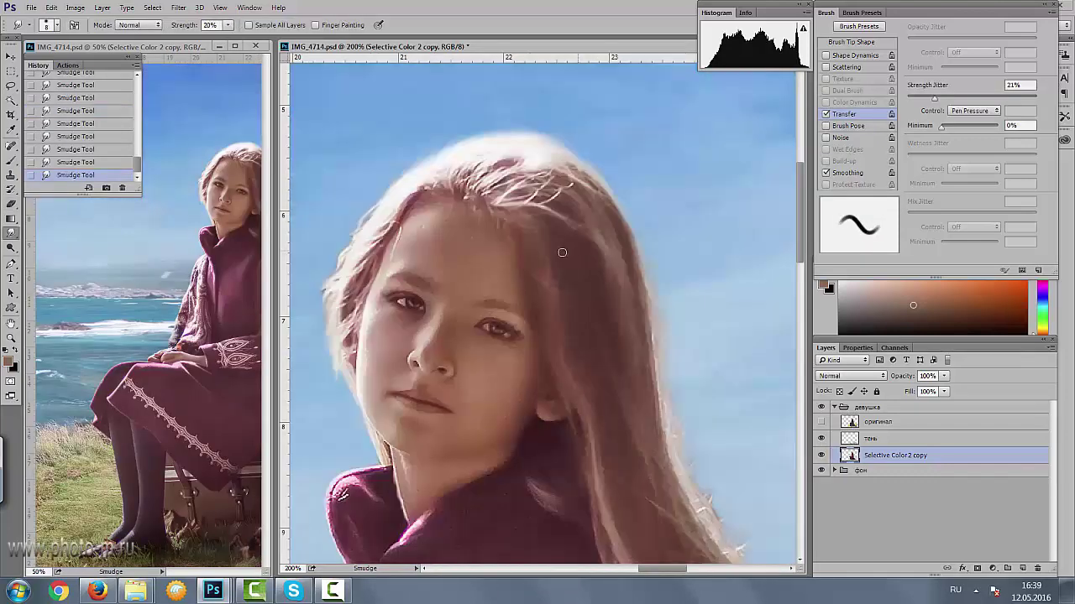
- Smudge the long hair further down past the shoulder toward the rocks
key(bracketright)
drag(220, 458, 167, 450)
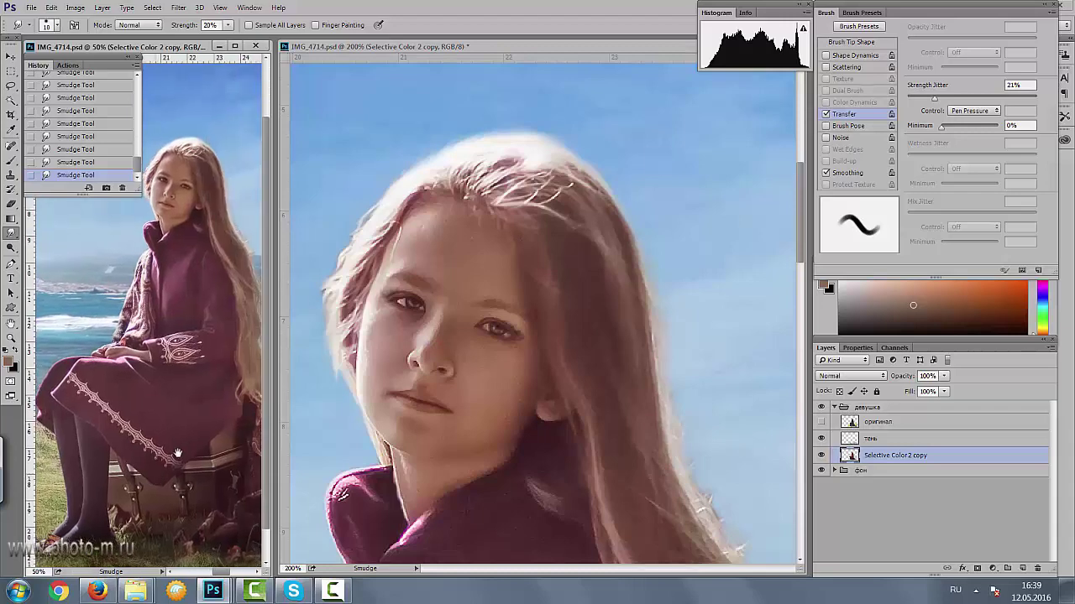
drag(574, 353, 566, 287)
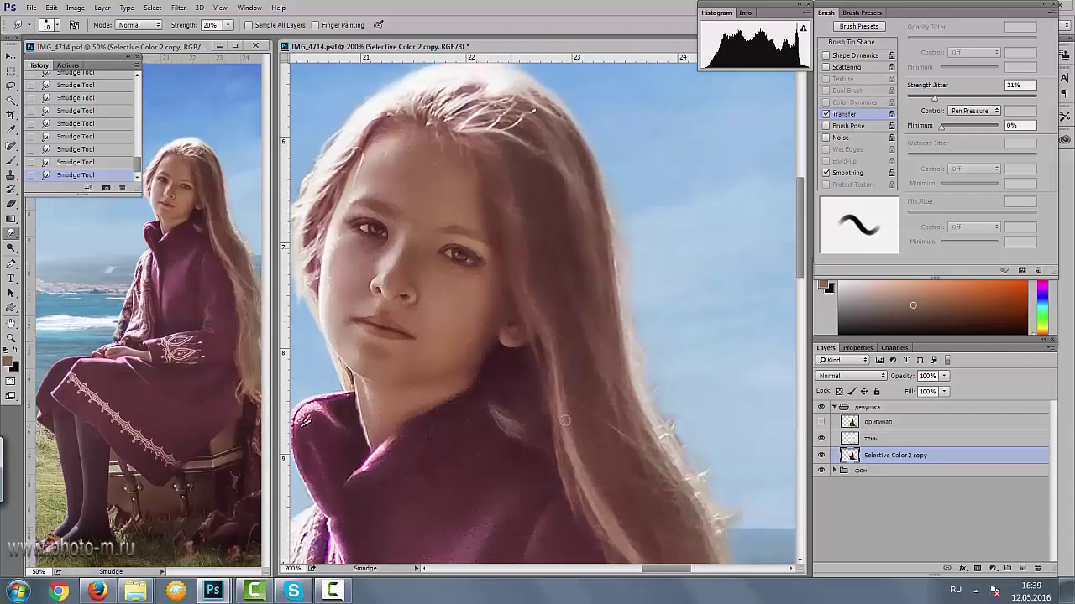
drag(565, 420, 509, 225)
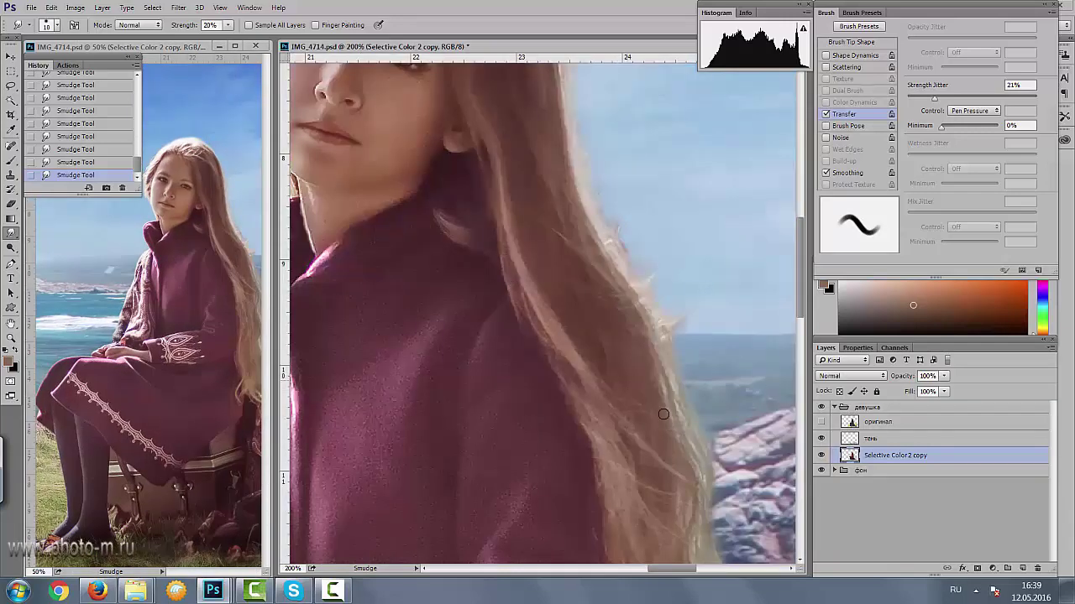
drag(690, 414, 512, 173)
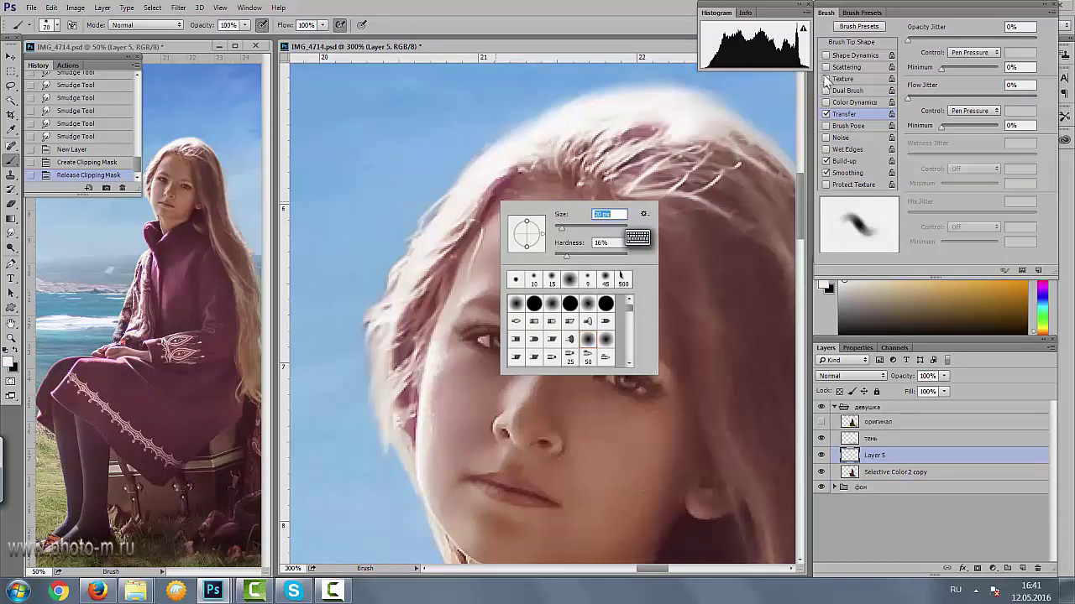
- Shrink the brush to a fine tip and paint light wisps along the left hair edge
click(852, 59)
click(855, 54)
key(bracketleft)
key(bracketleft)
key(bracketleft)
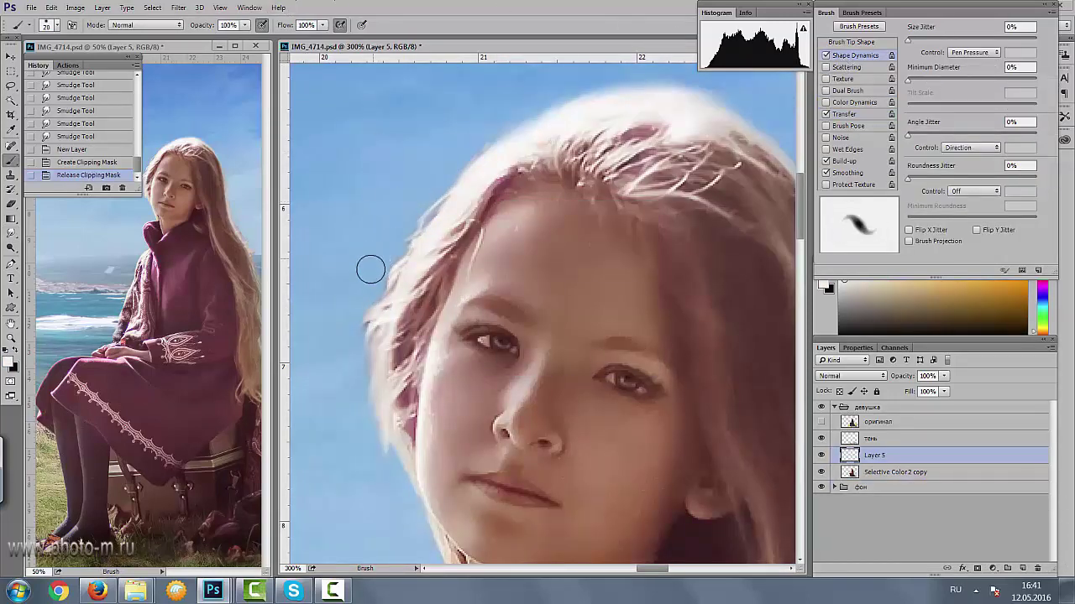
key(bracketleft)
key(bracketleft)
key(bracketleft)
key(bracketleft)
drag(372, 347, 368, 311)
drag(371, 396, 372, 444)
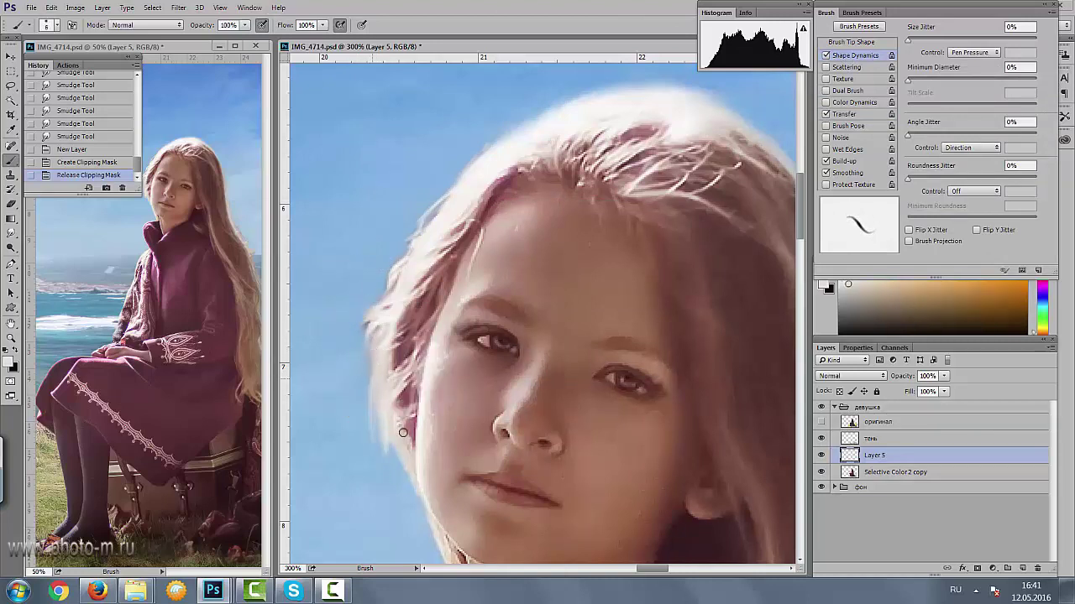
drag(391, 391, 418, 503)
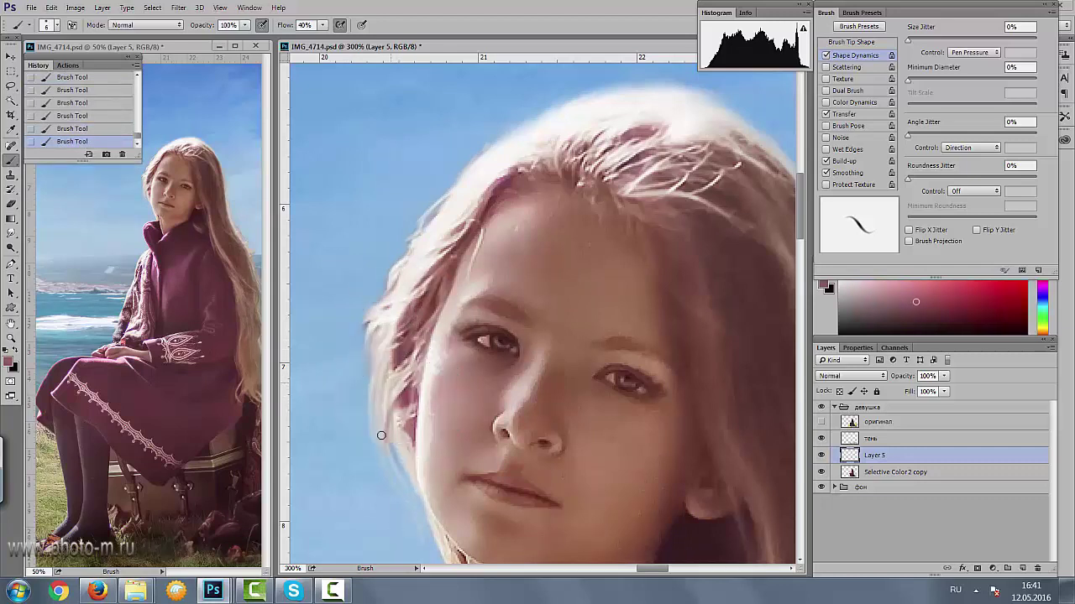
- Paint light peach and dark pink strands along the left hair edge
alt+click(408, 379)
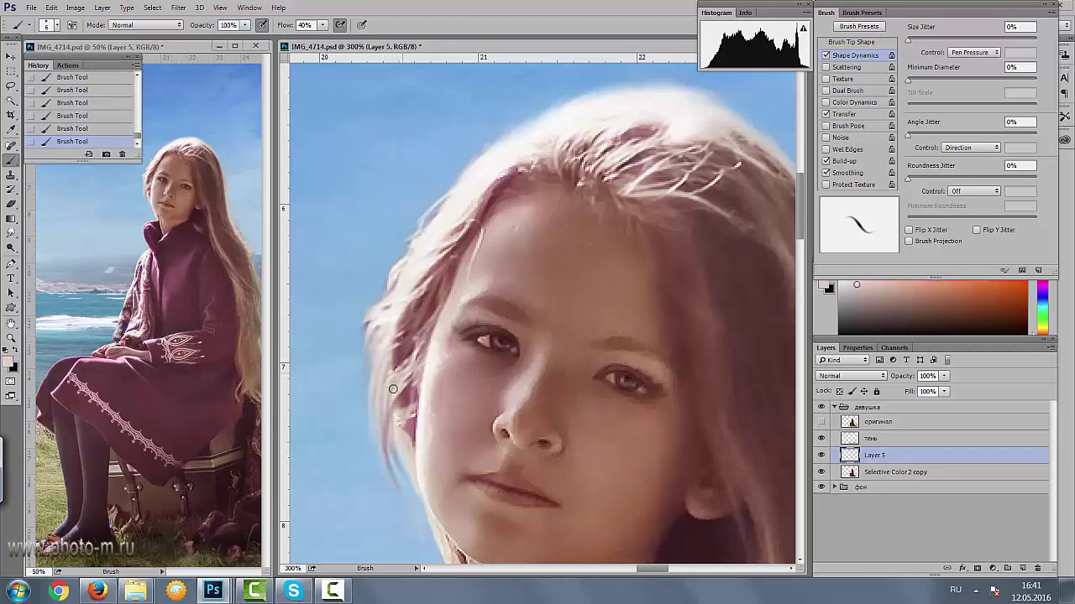
drag(386, 427, 386, 474)
alt+click(404, 343)
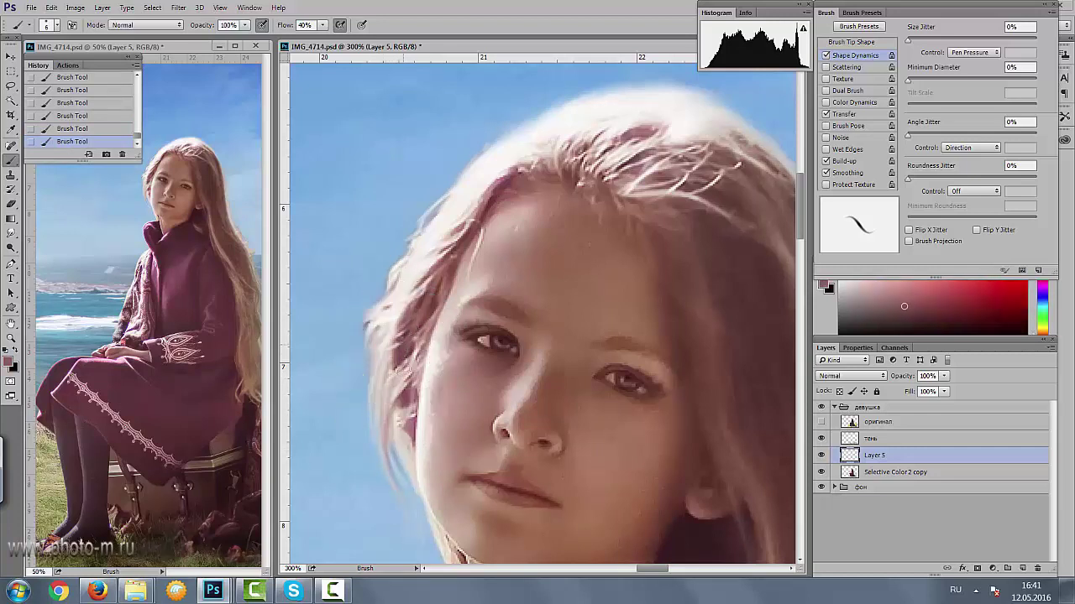
drag(380, 430, 398, 383)
alt+click(396, 430)
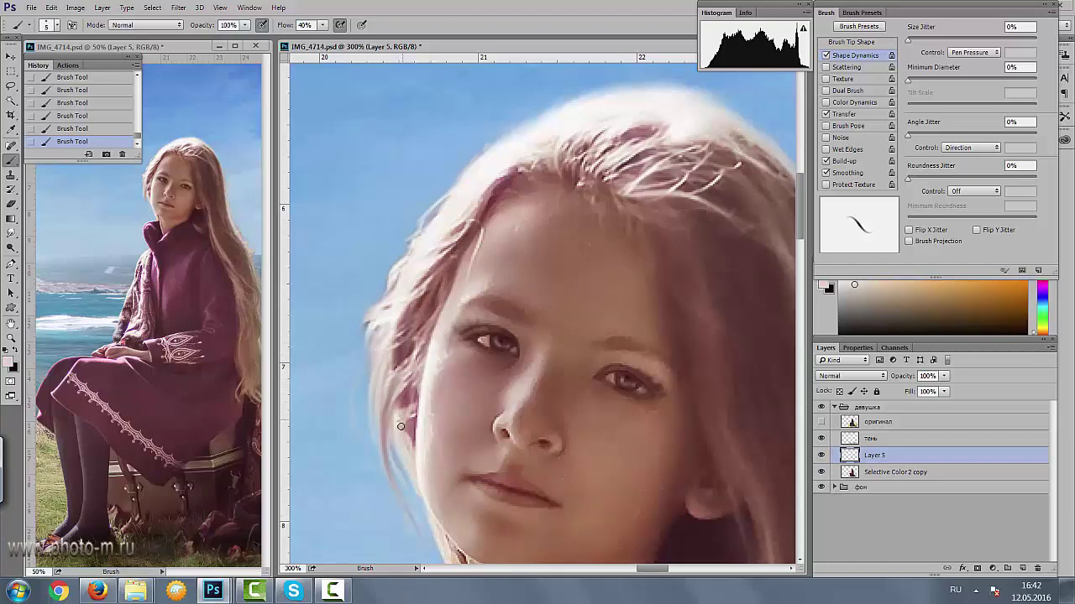
drag(386, 419, 385, 463)
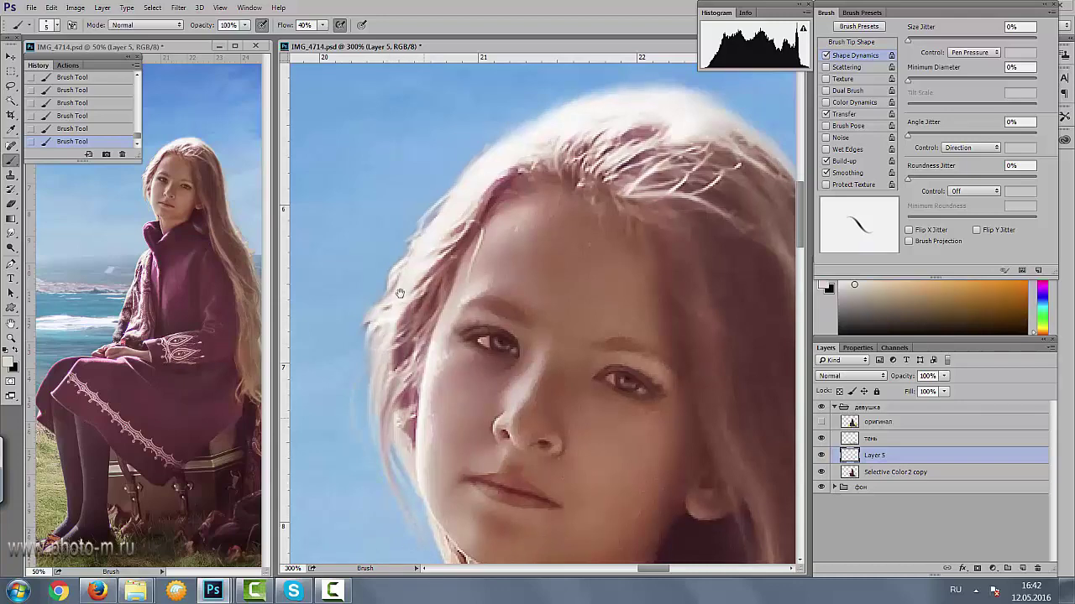
- Sample light pink, reddish-brown and mauve-pink hair colours around the crown
drag(434, 554, 409, 418)
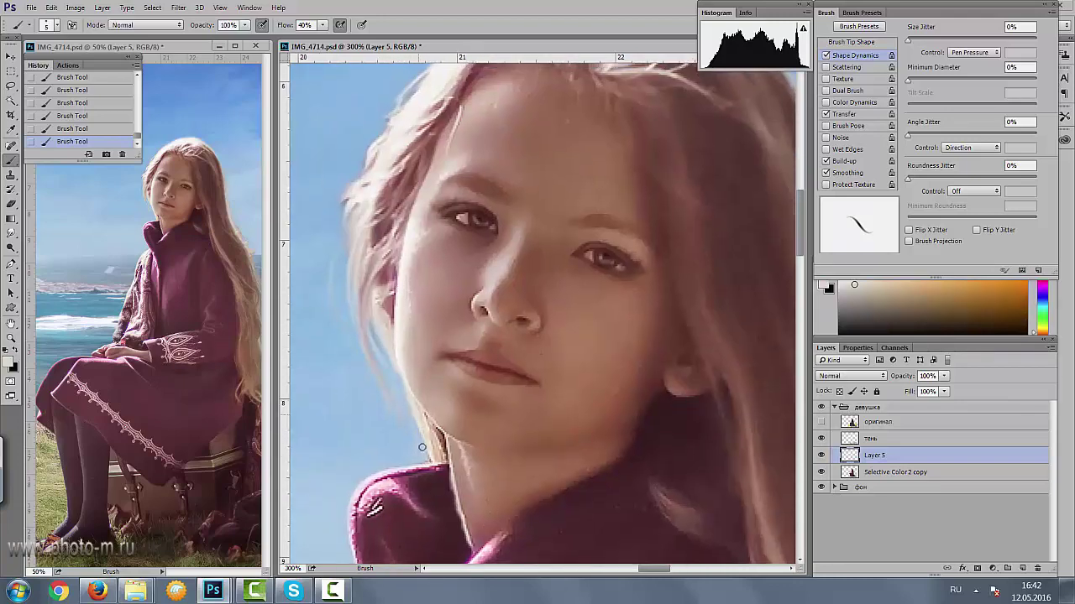
drag(360, 303, 389, 496)
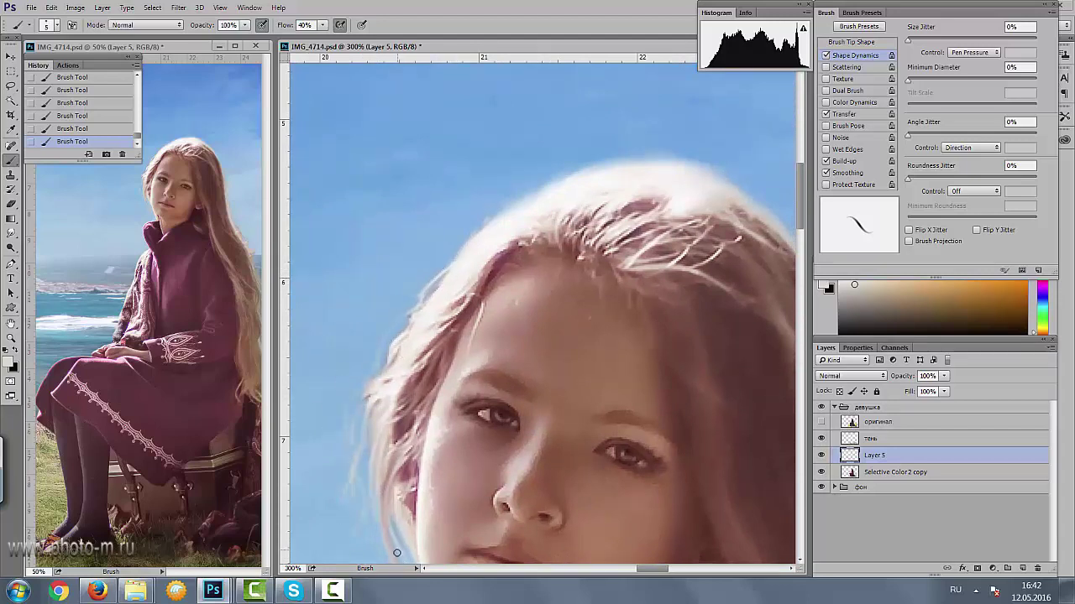
drag(416, 365, 414, 365)
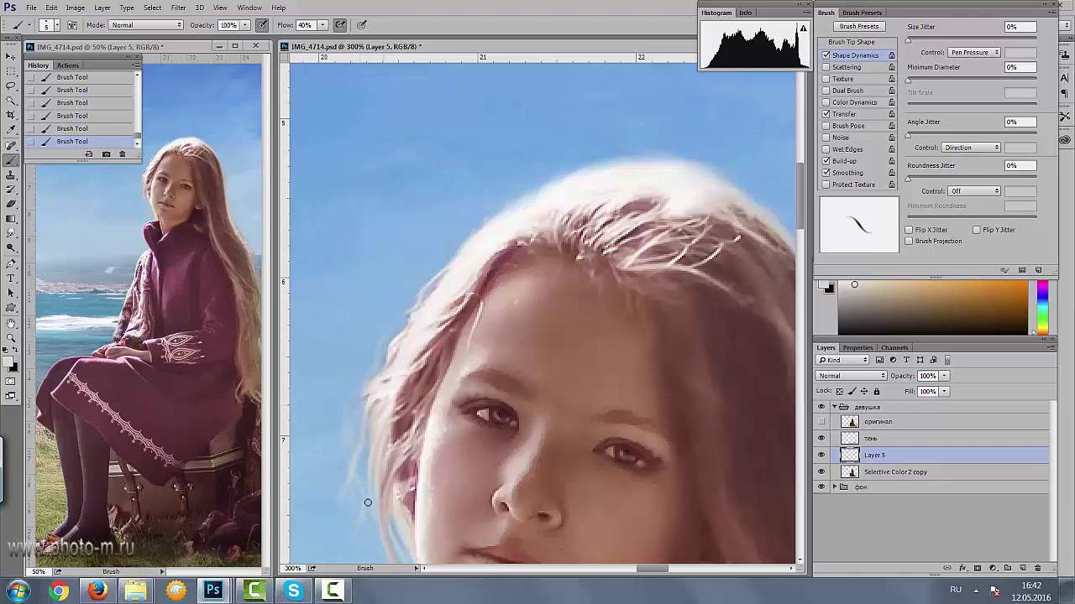
drag(441, 293, 339, 302)
alt+click(427, 240)
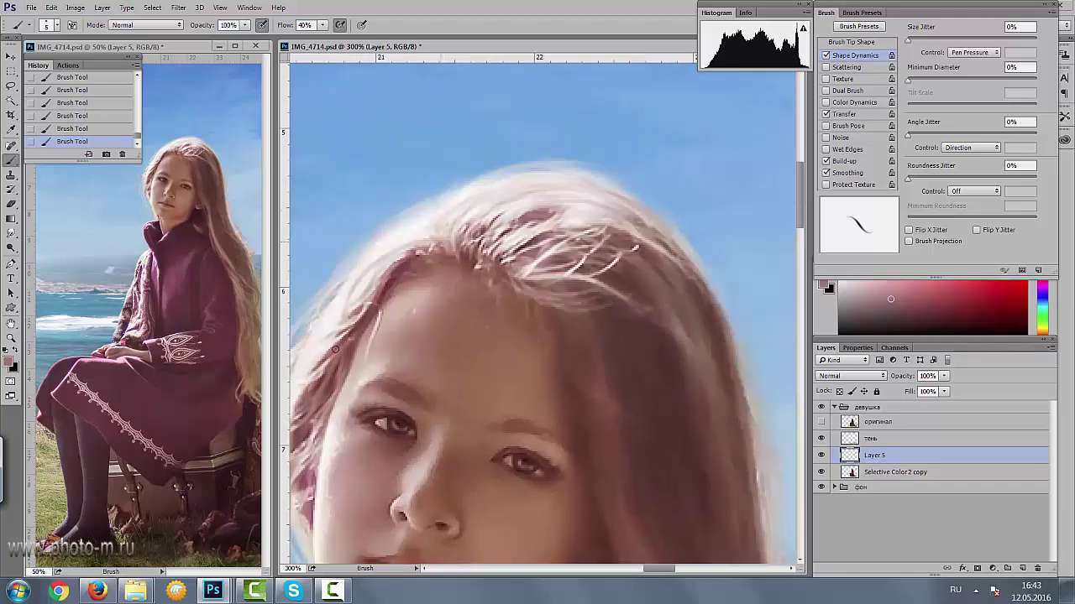
drag(633, 408, 485, 367)
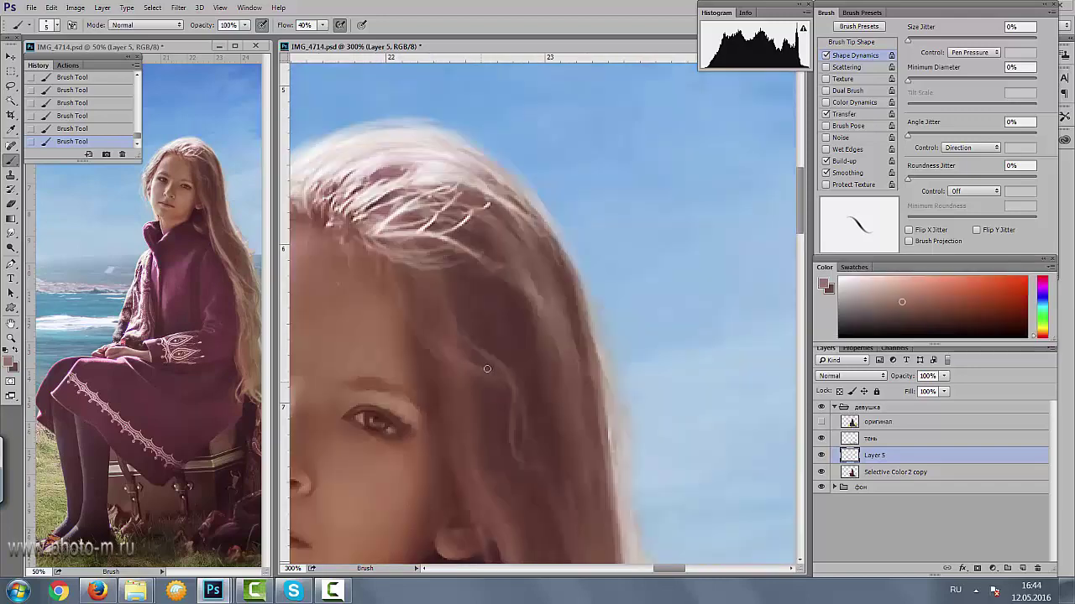
alt+click(461, 303)
alt+click(518, 418)
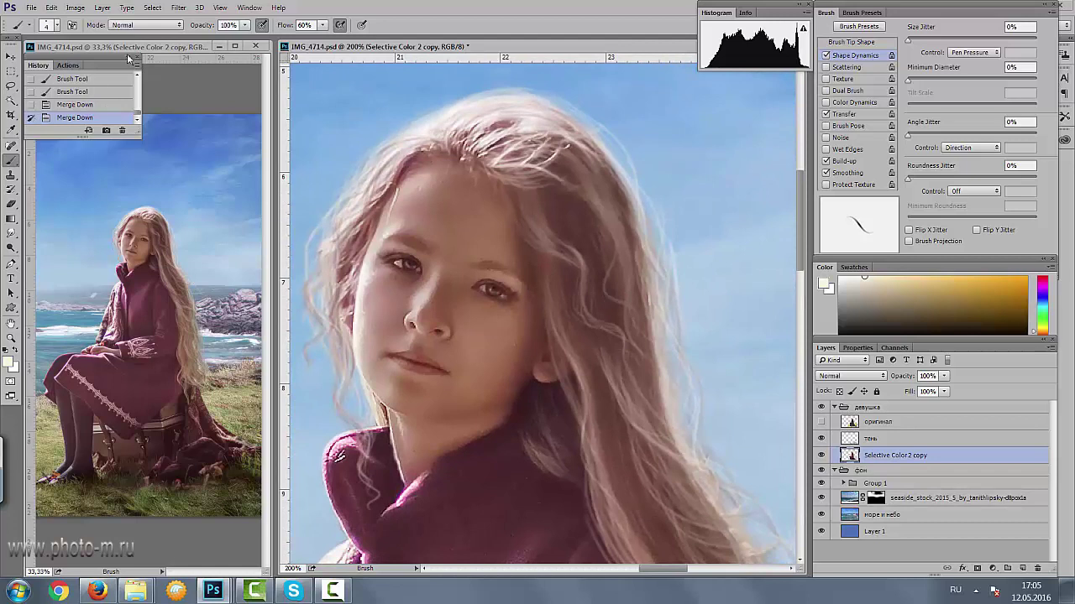
- Switch the brush to Lighten mode and paint light wisps on the hair edge
click(152, 25)
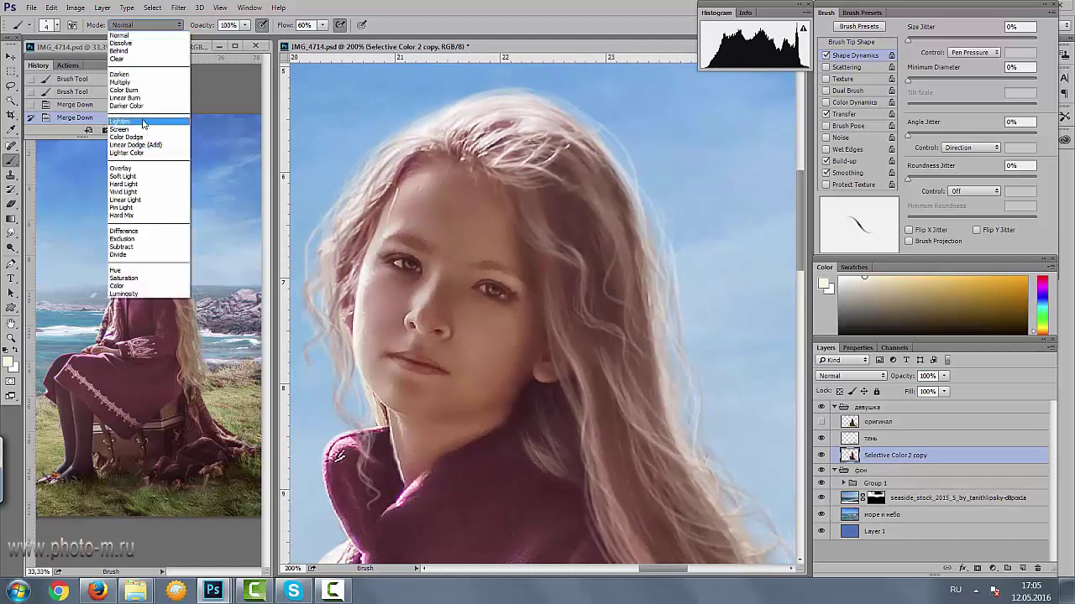
click(143, 124)
drag(322, 249, 307, 245)
drag(308, 245, 308, 251)
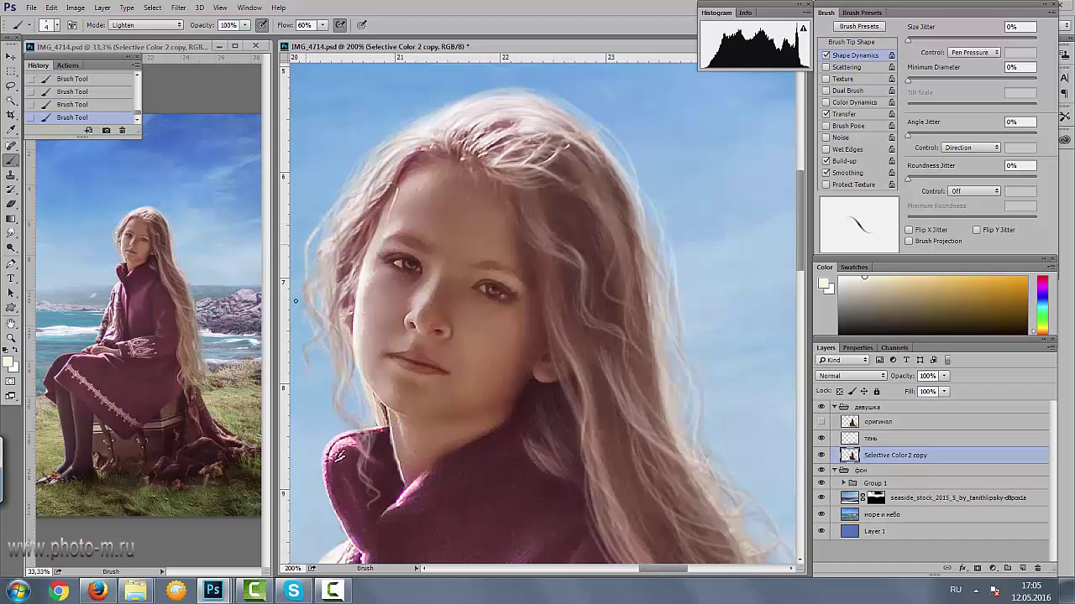
scroll(331, 317, left, 1)
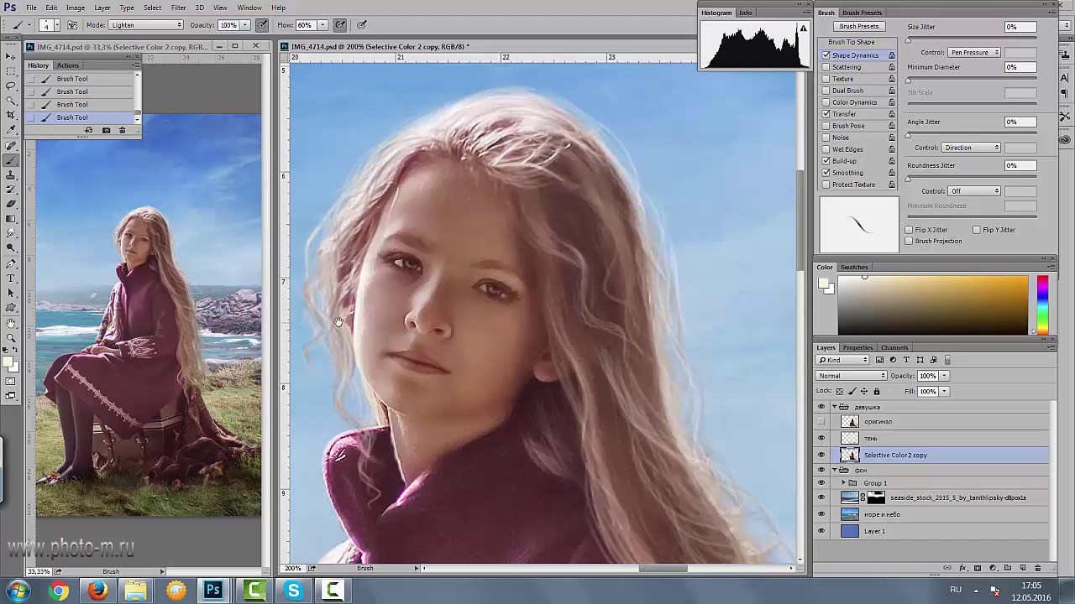
scroll(332, 315, left, 1)
scroll(333, 307, left, 1)
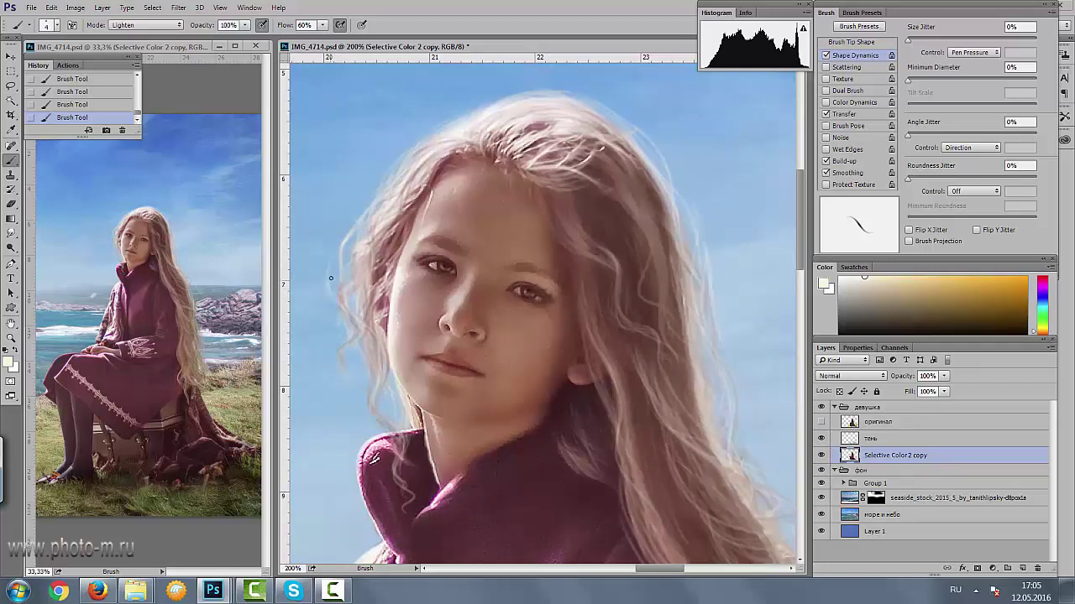
- Paint fine bright strands rising above the hair outline against the sky
click(219, 324)
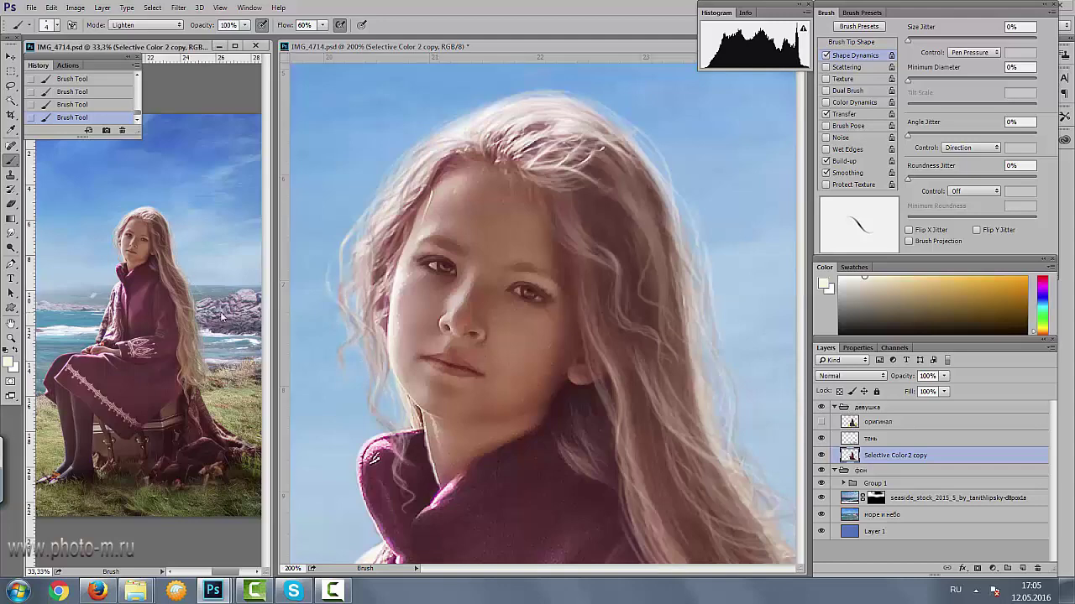
scroll(220, 312, up, 1)
scroll(415, 427, up, 1)
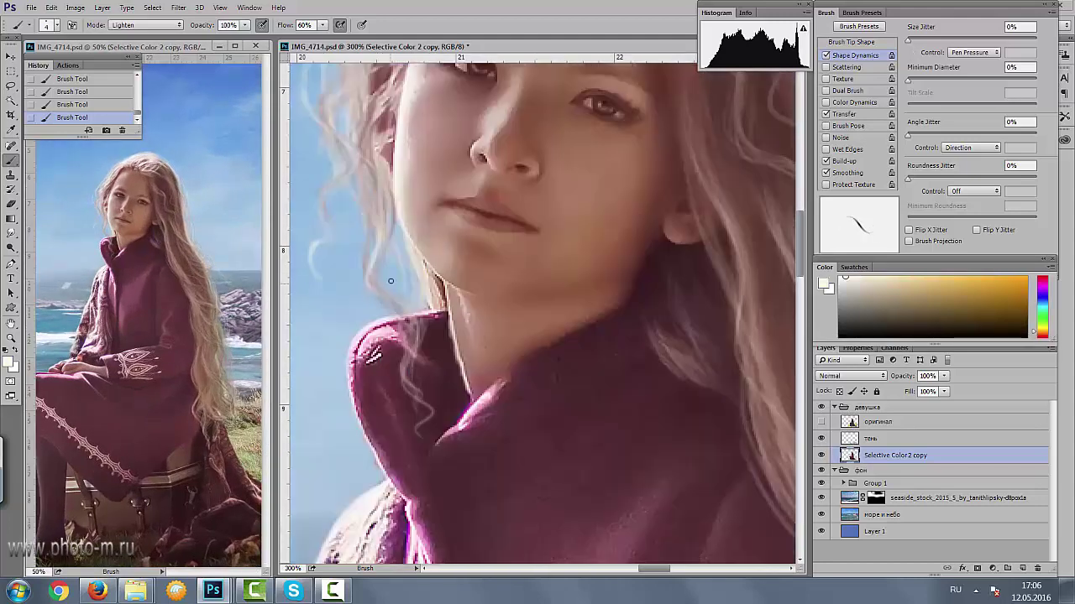
scroll(416, 426, up, 1)
scroll(445, 252, up, 1)
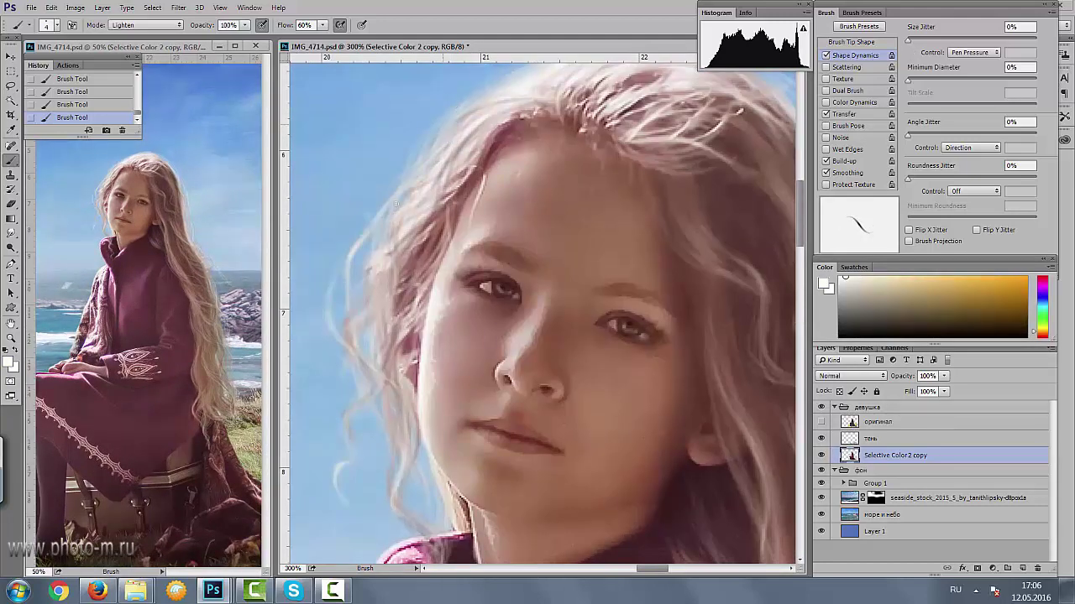
scroll(457, 191, up, 1)
drag(502, 167, 426, 205)
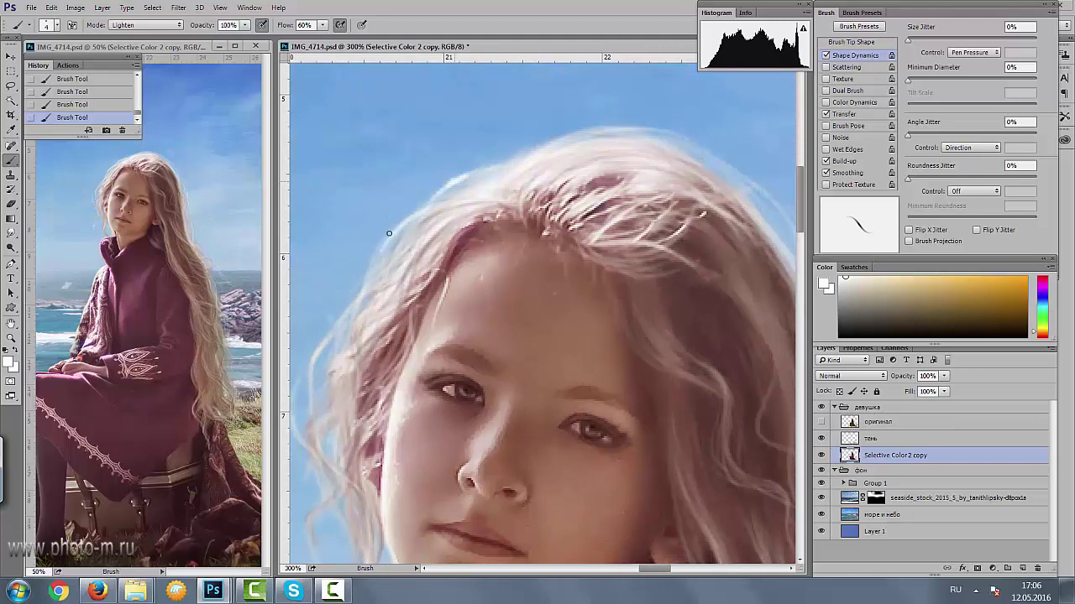
scroll(355, 283, right, 2)
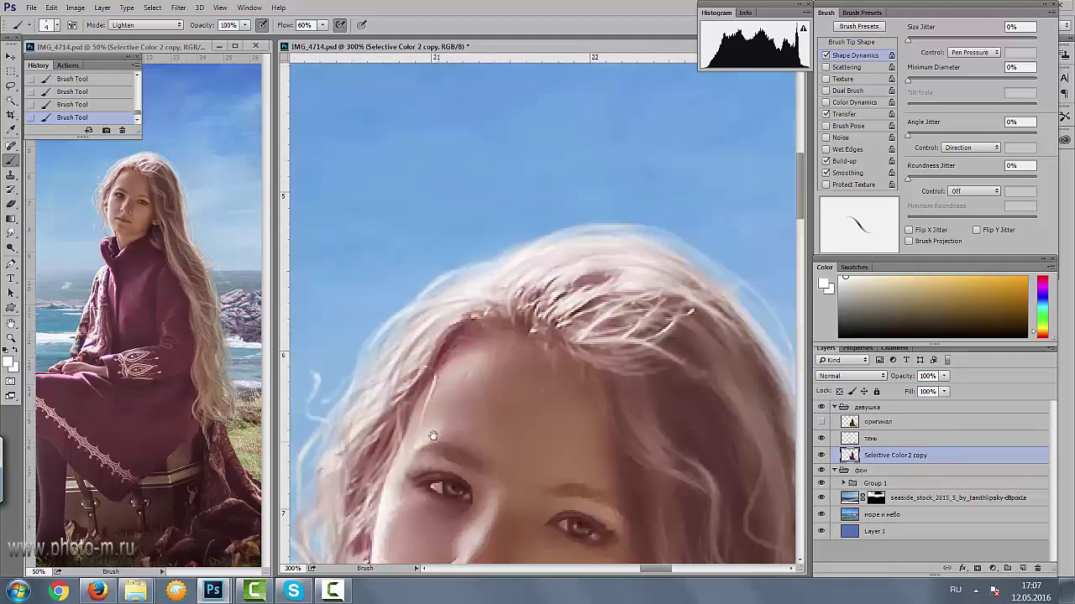
scroll(436, 379, up, 1)
drag(621, 298, 636, 179)
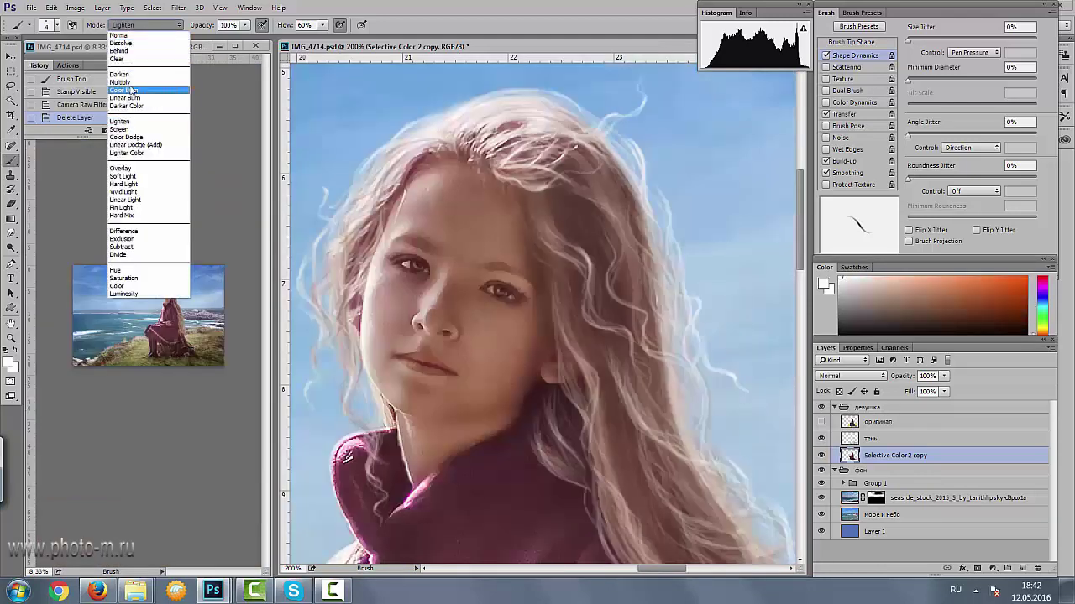
- Set the brush to Multiply, lock the girl layer's transparency, and pick a hair brown
click(156, 82)
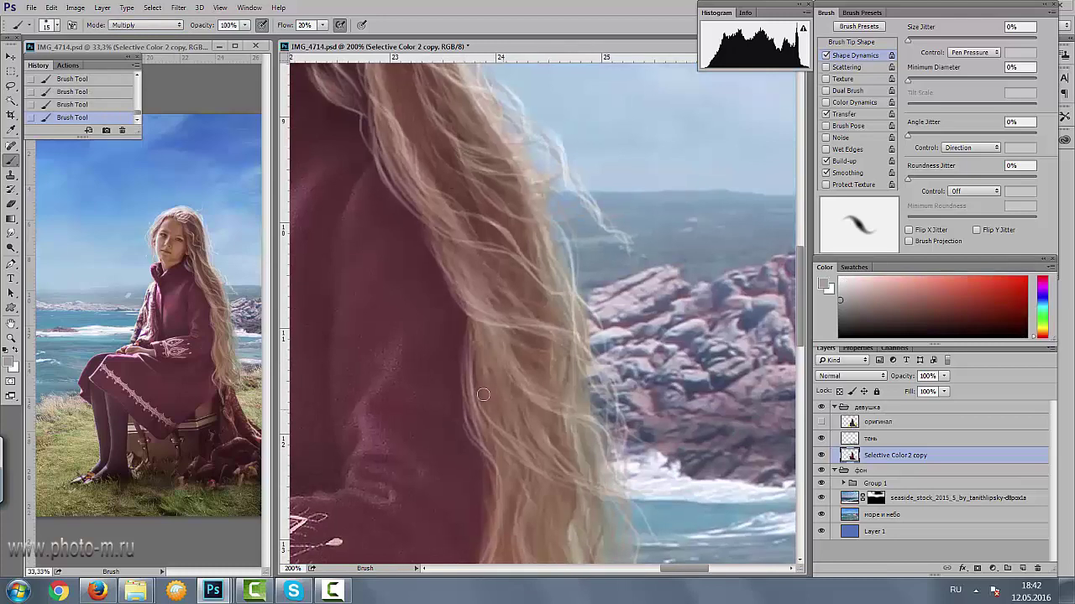
click(840, 392)
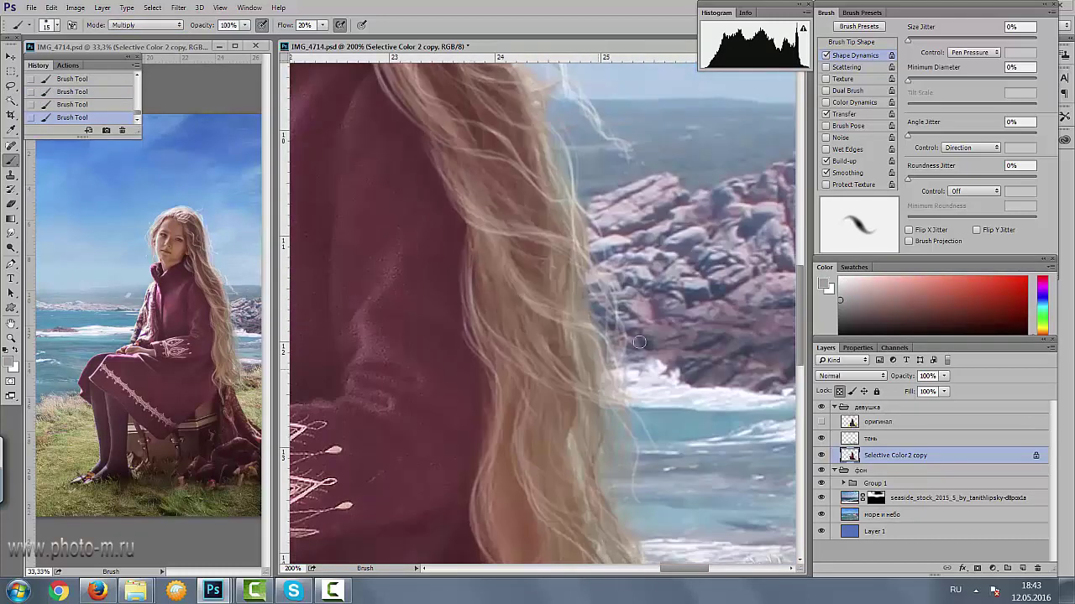
alt+click(502, 314)
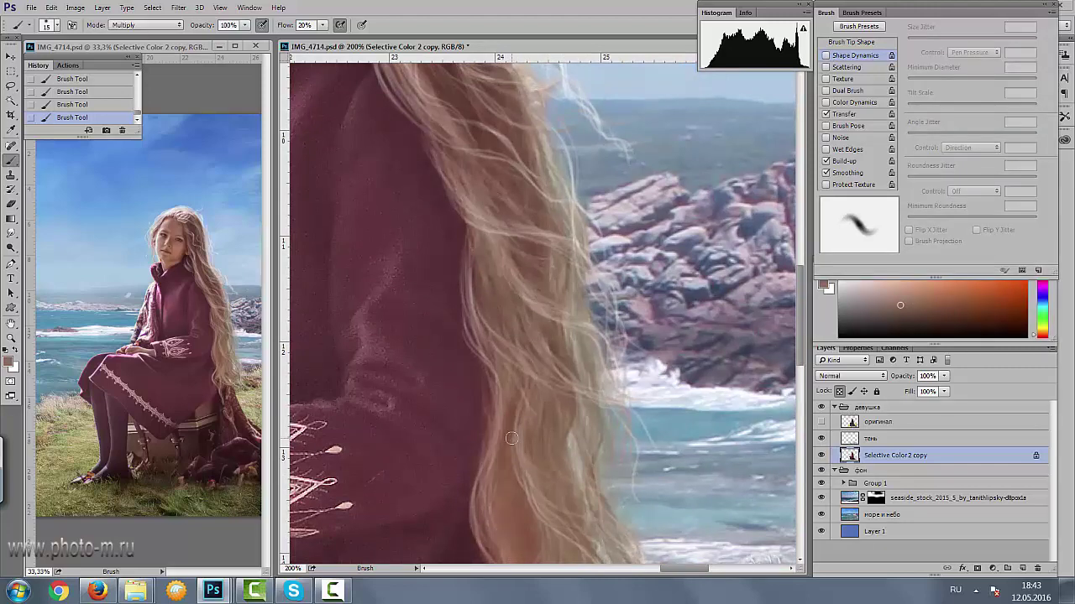
drag(512, 438, 607, 507)
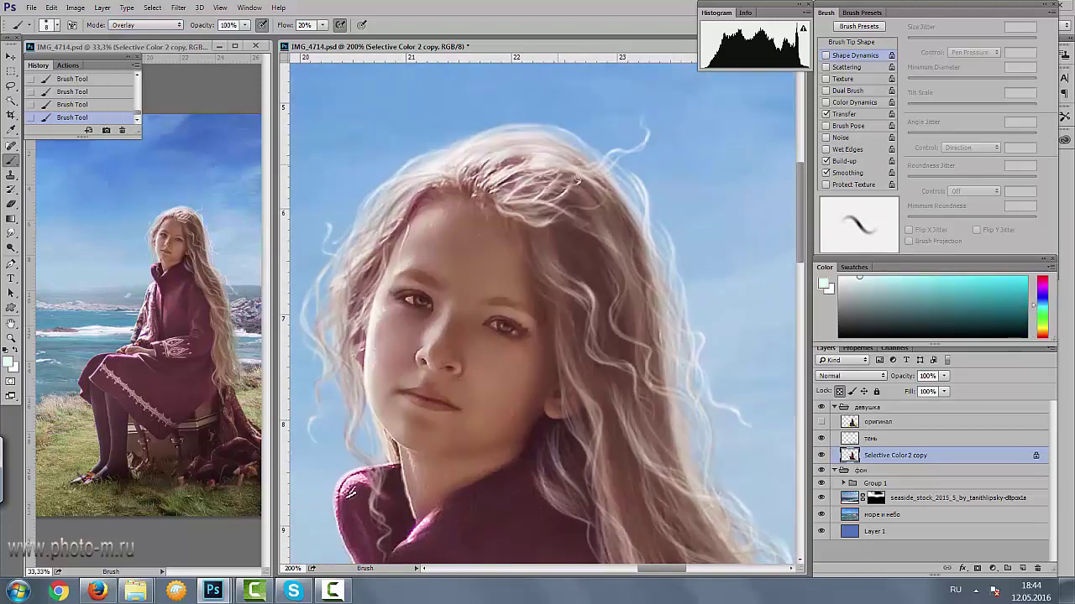
scroll(574, 178, down, 3)
scroll(659, 368, down, 3)
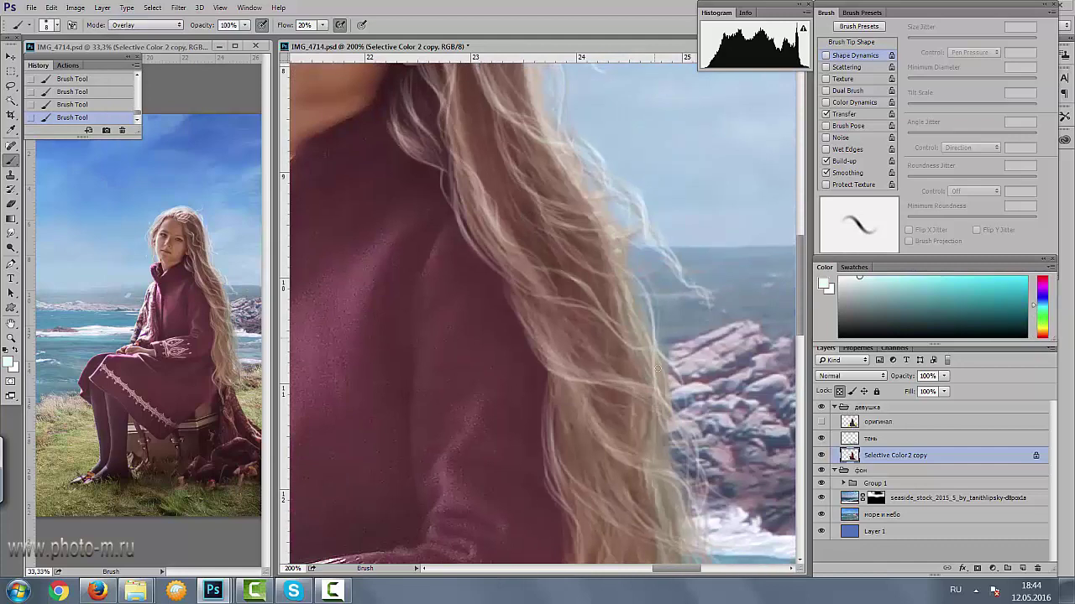
scroll(658, 368, down, 3)
scroll(604, 403, down, 3)
scroll(576, 456, down, 3)
scroll(533, 326, down, 3)
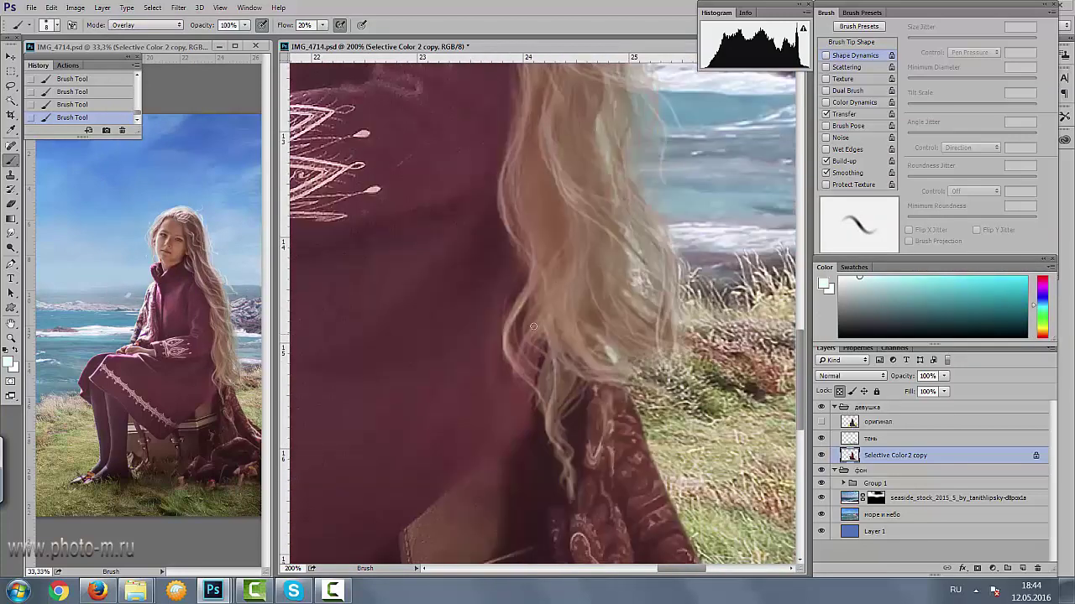
scroll(533, 326, up, 3)
scroll(533, 326, up, 3)
scroll(533, 326, up, 3)
- Reset the brush mode to Normal, sample a reddish-brown, and add empty Layer 6
click(138, 25)
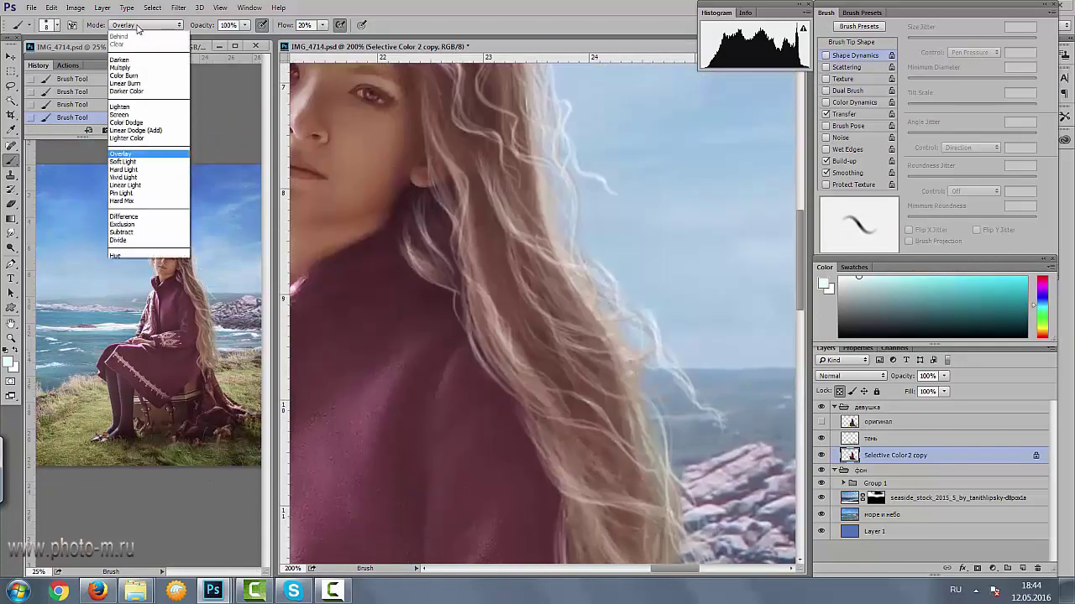
scroll(139, 27, up, 1)
click(138, 34)
alt+click(483, 321)
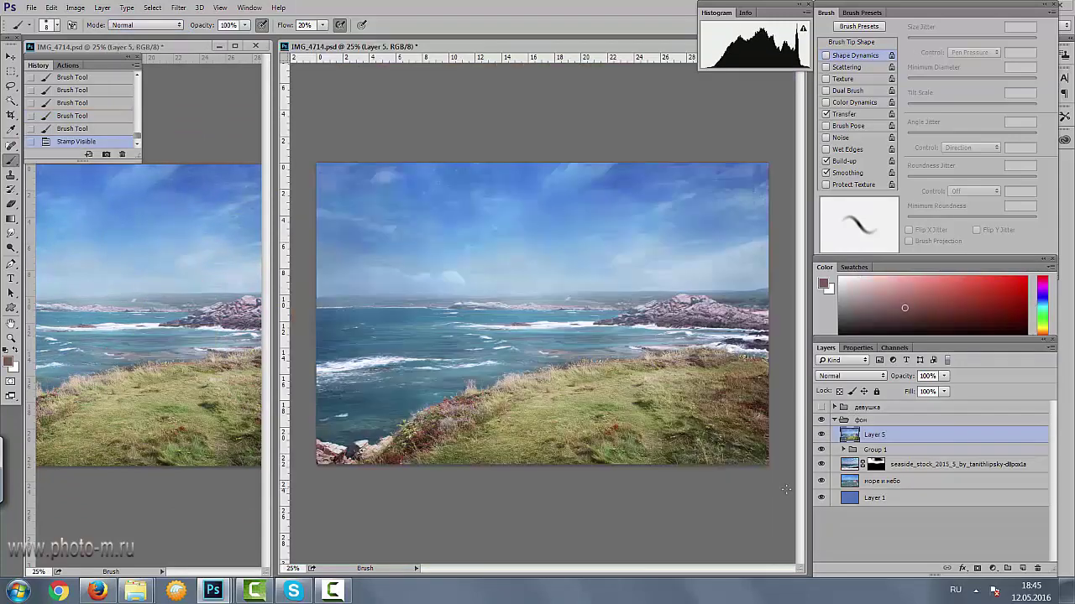
click(1022, 568)
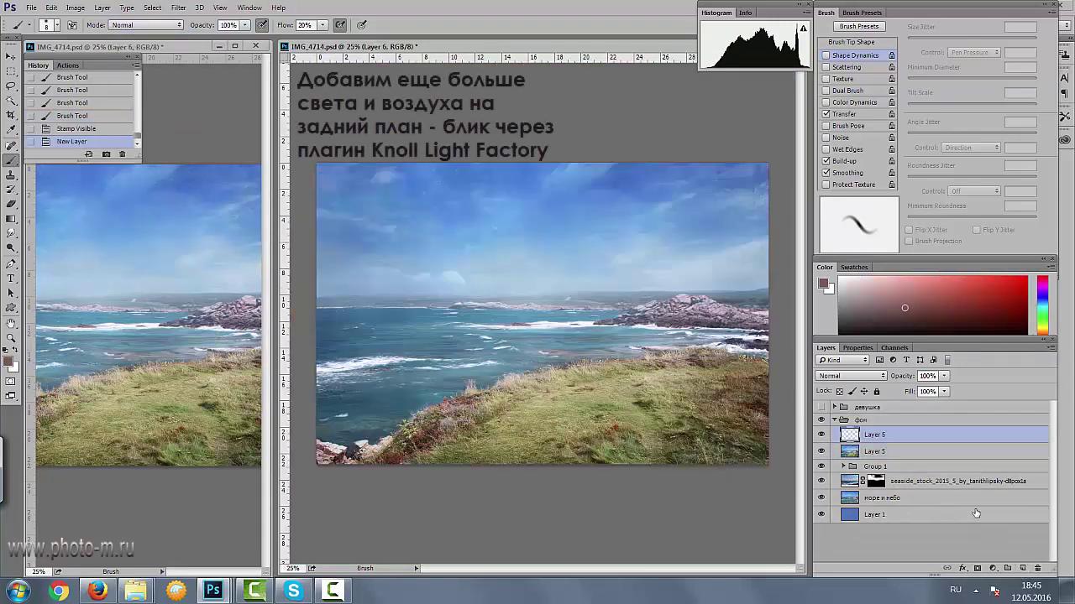
- Fill Layer 6 with black, set it to Screen, and apply the Knoll Light Factory glow
key(d)
key(alt+BackSpace)
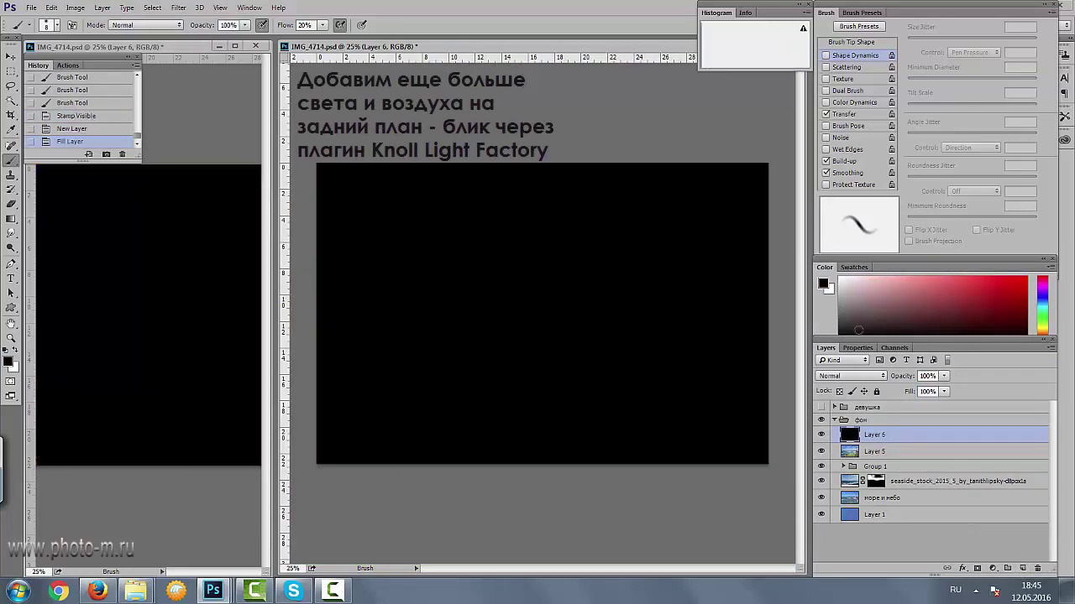
click(855, 380)
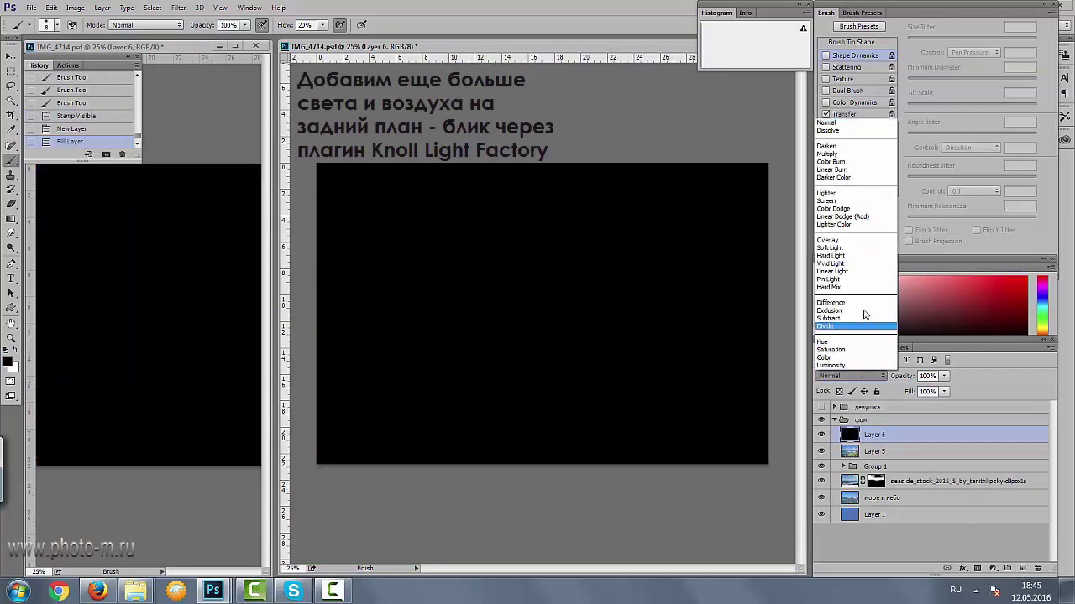
click(836, 210)
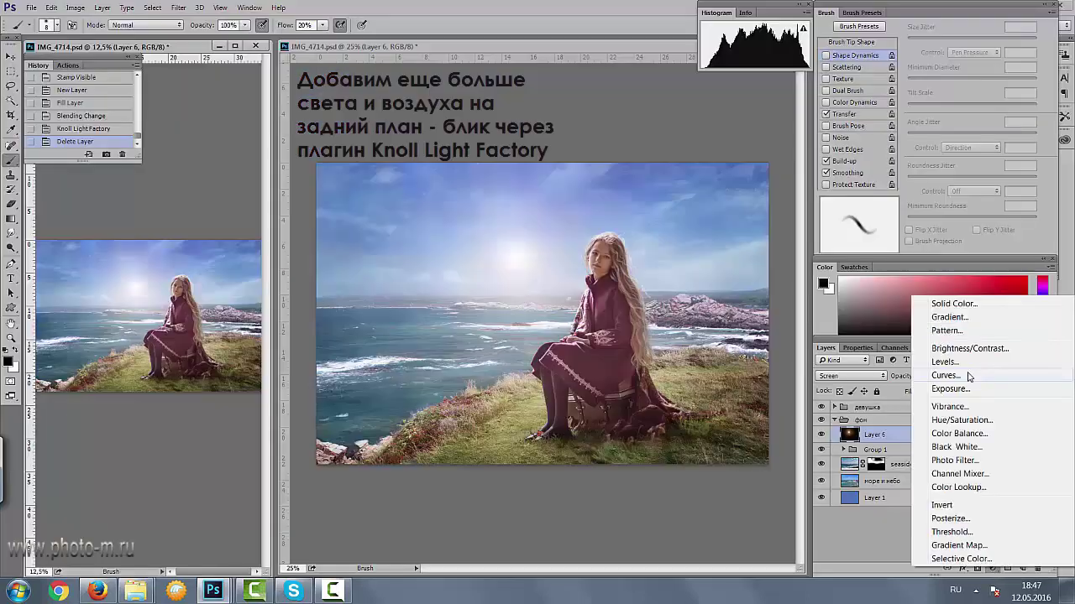
click(940, 375)
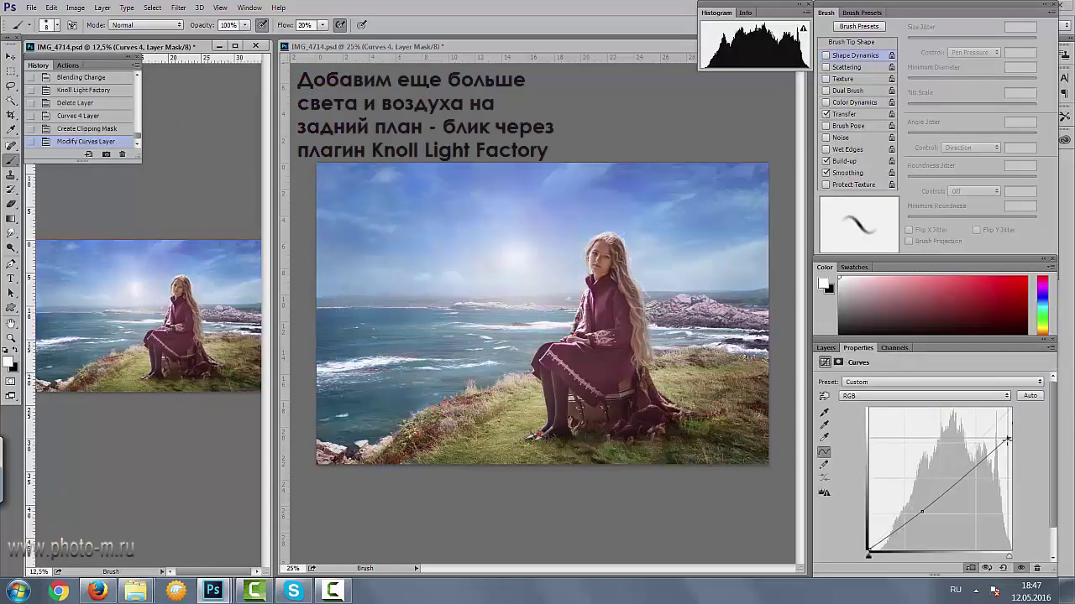
- Apply a Gaussian Blur to the glow on Layer 6
drag(1011, 410, 1000, 416)
click(826, 348)
click(874, 451)
click(178, 7)
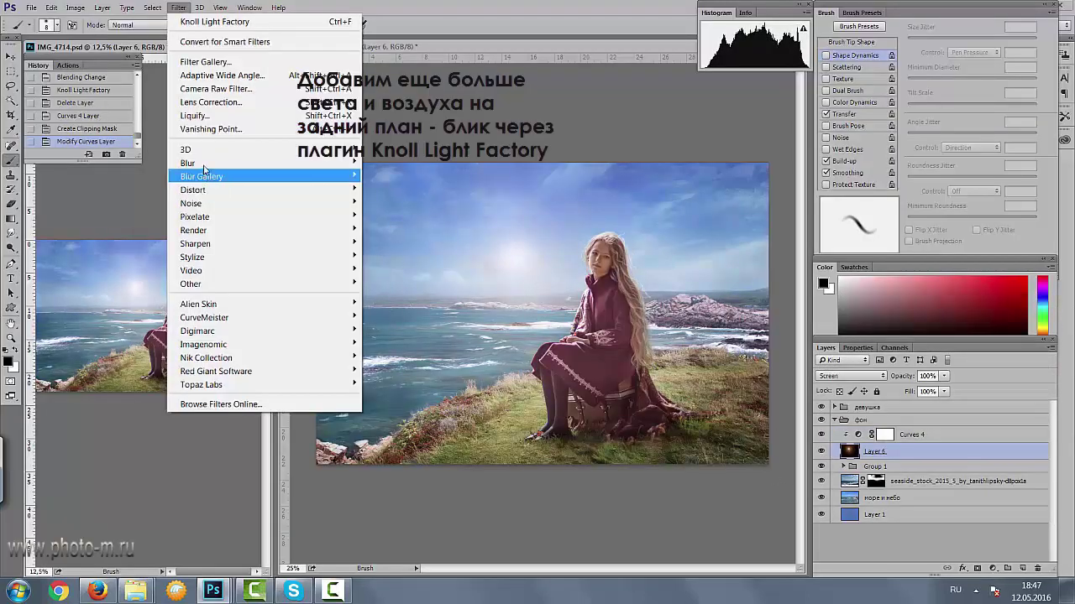
click(134, 216)
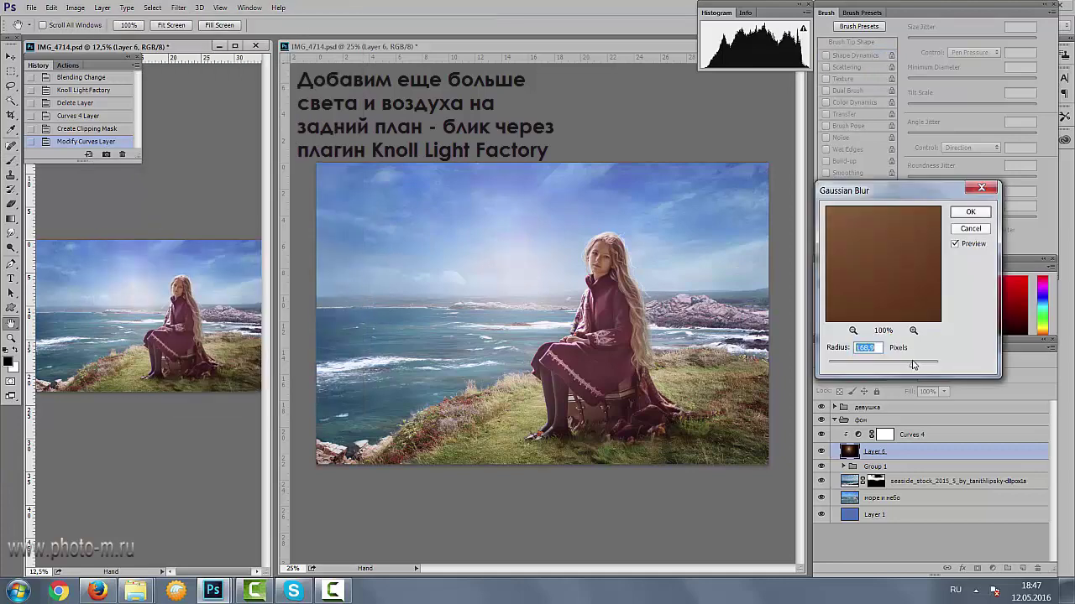
click(969, 212)
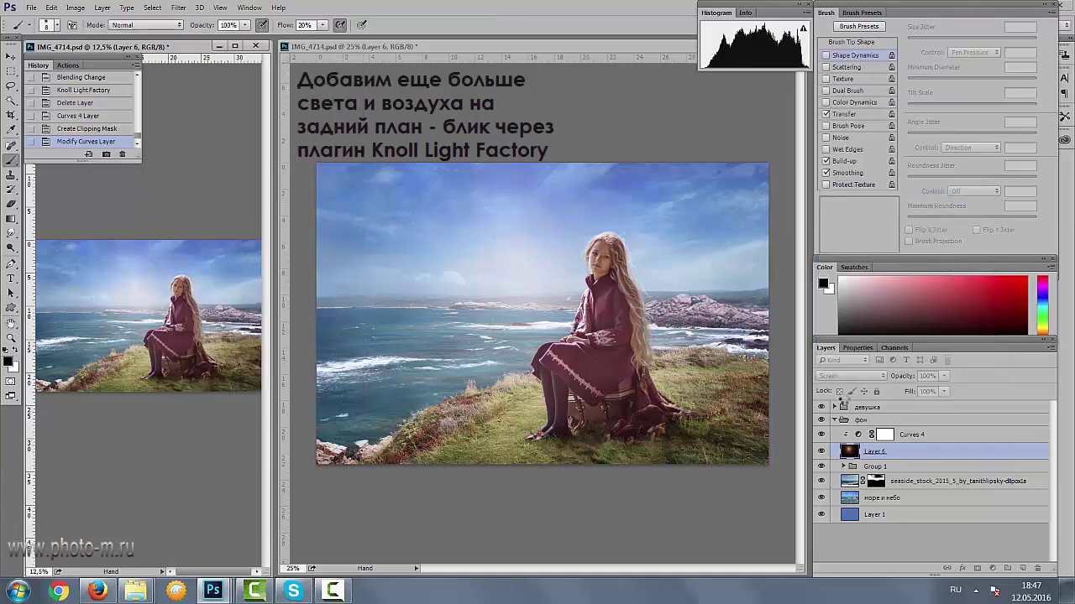
- Bend Curves 4 to darken the midtones and raise the highlights
key(b)
double_click(858, 434)
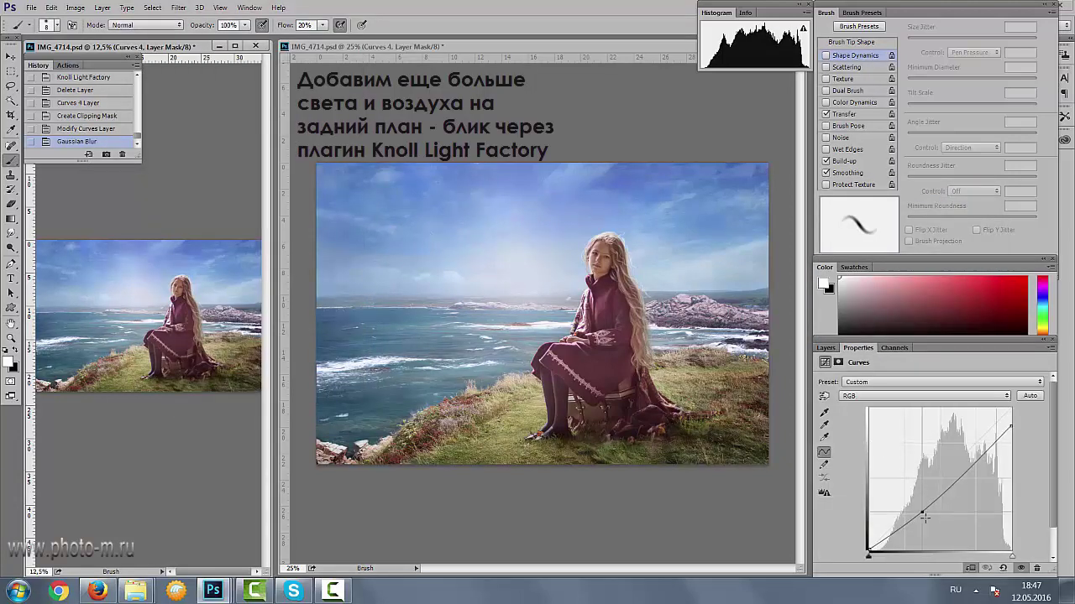
drag(923, 510, 926, 520)
drag(981, 456, 987, 445)
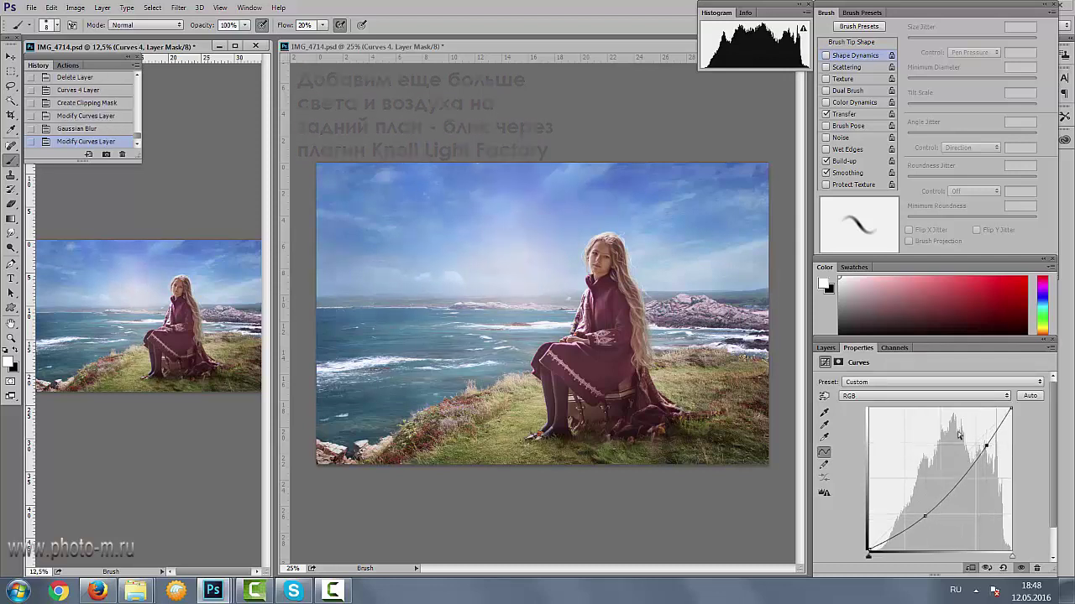
click(826, 347)
click(874, 451)
- Warp the Layer 6 glow outward beyond the canvas edge
key(ctrl+t)
key(ctrl+minus)
click(507, 24)
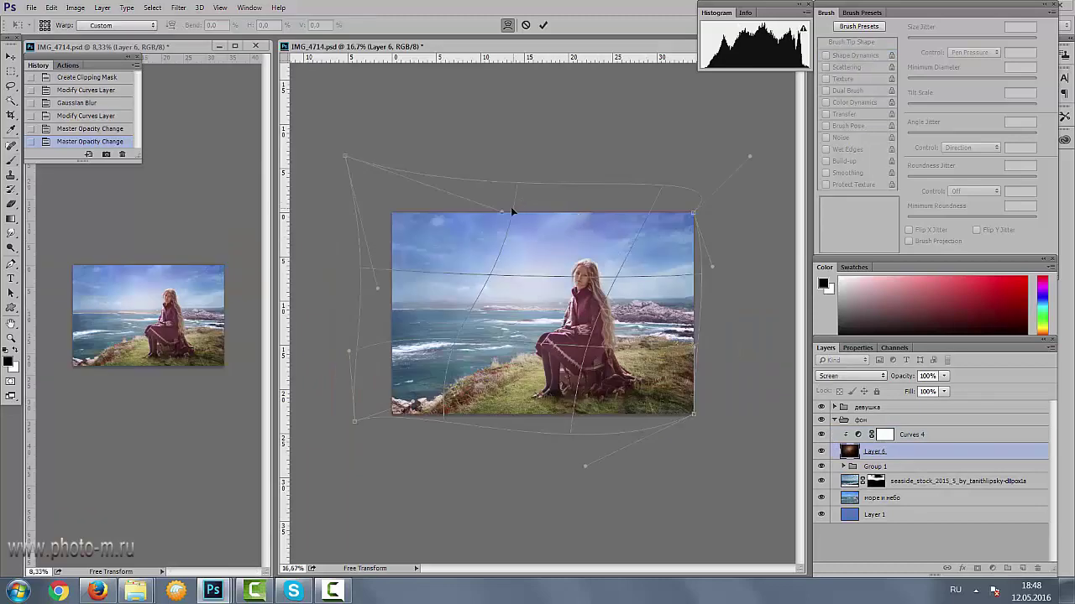
drag(514, 212, 490, 208)
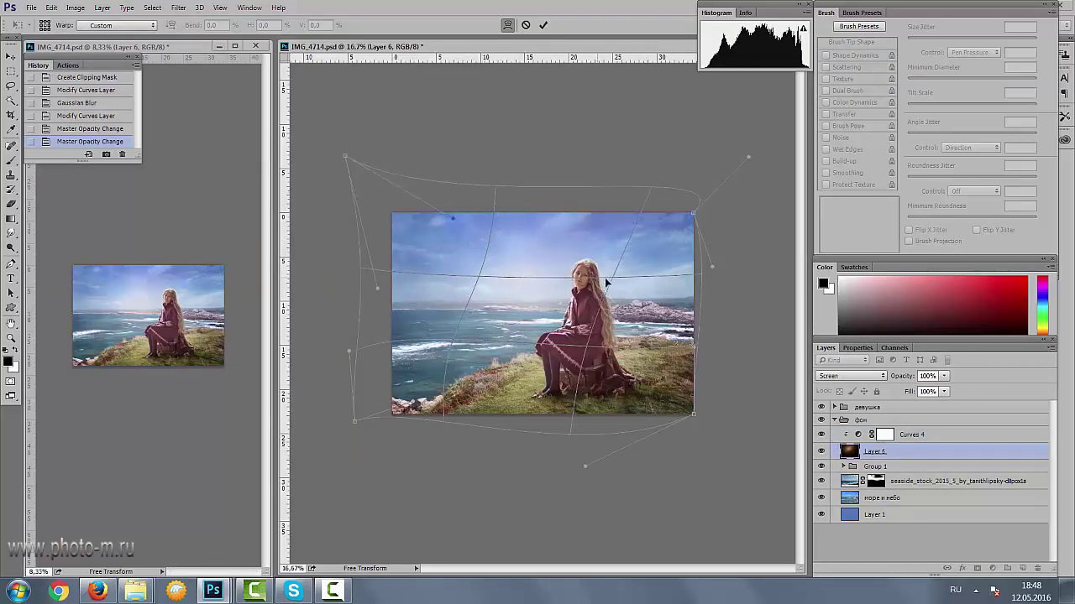
key(Return)
- Set Layer 6 fill to 53% and mask out glow near the top of the sky
key(b)
key(shift+5)
key(shift+3)
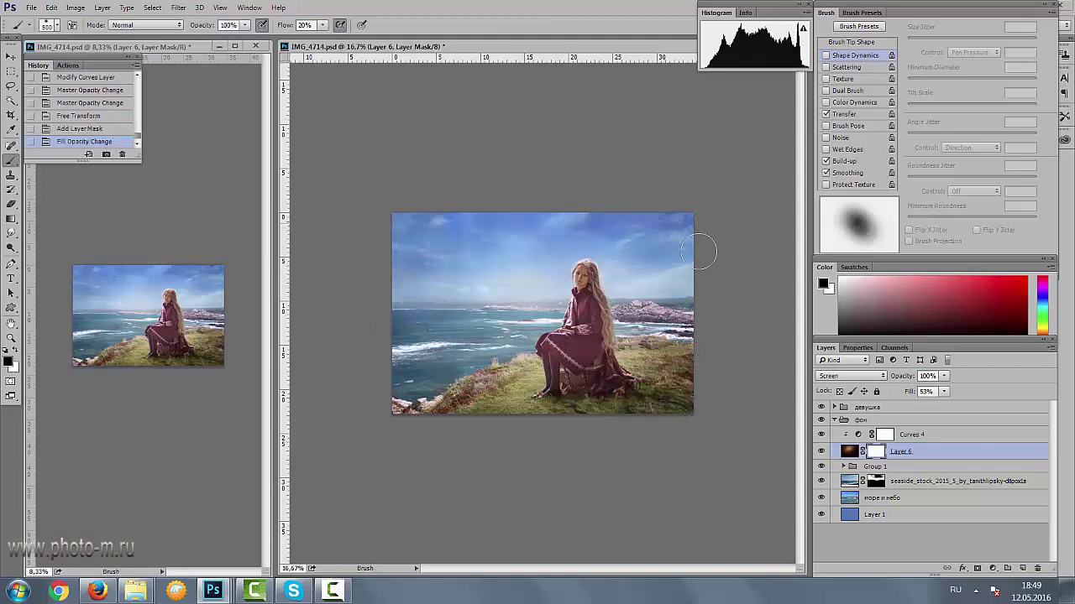
click(765, 325)
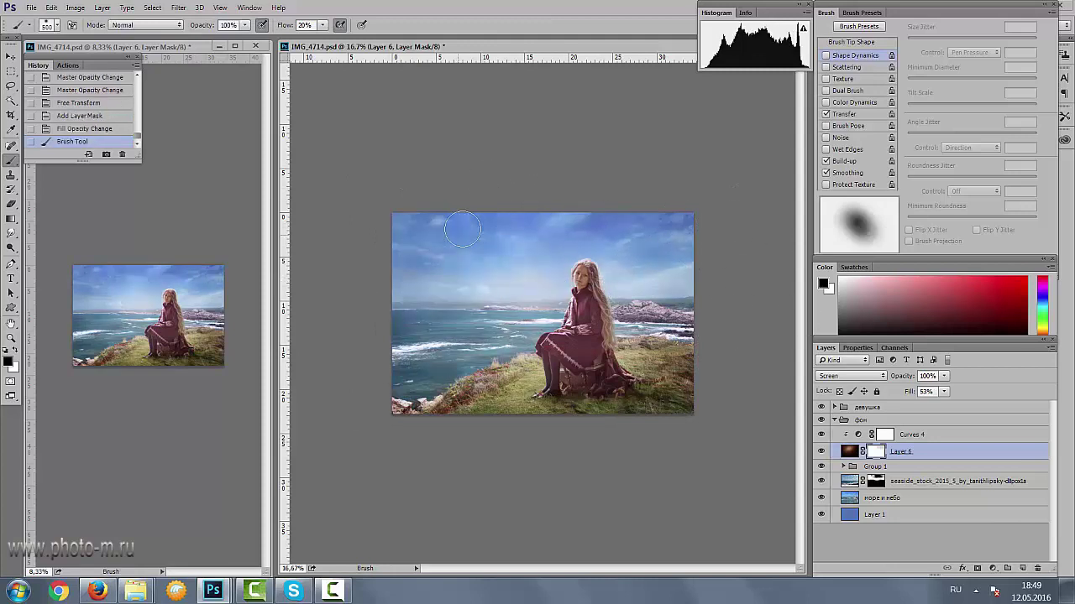
drag(487, 92, 480, 74)
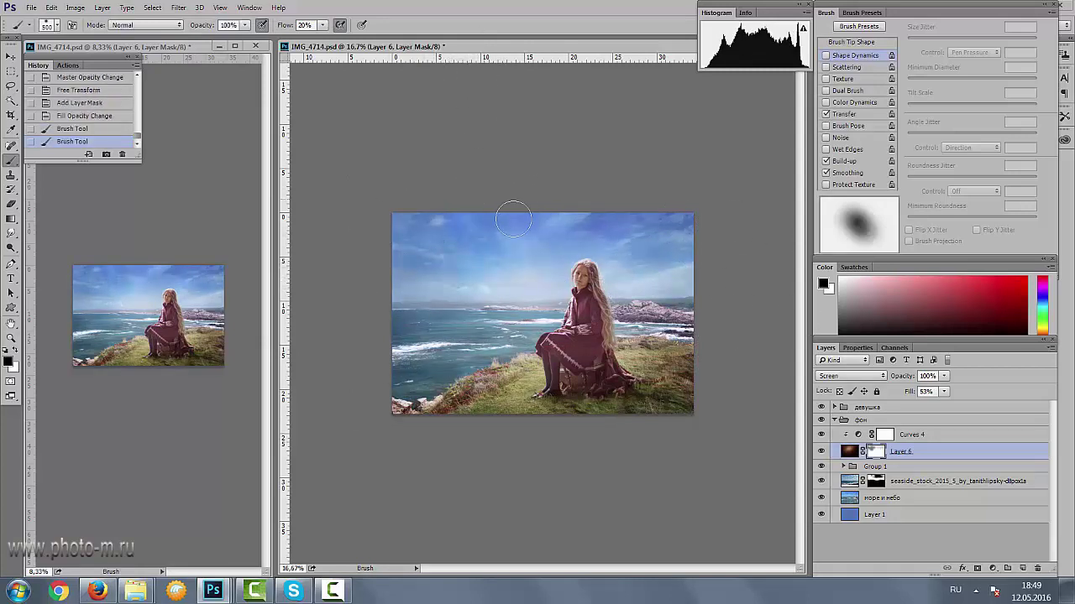
- Move Layer 6 and Curves 4 into Group 1 just below Curves 1
click(842, 466)
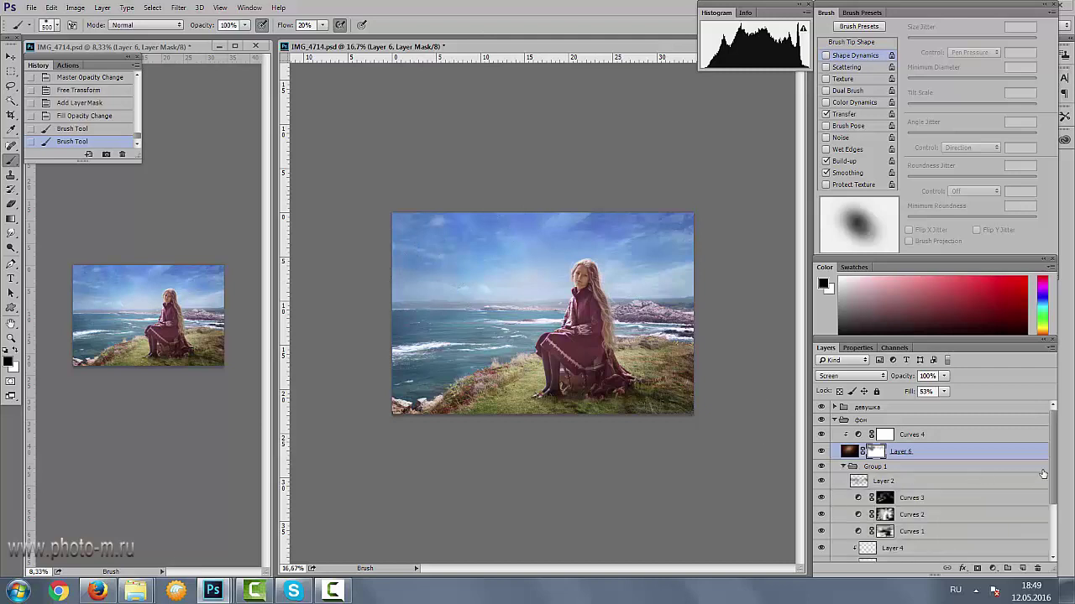
scroll(1041, 476, down, 1)
scroll(1039, 479, down, 2)
ctrl+click(929, 413)
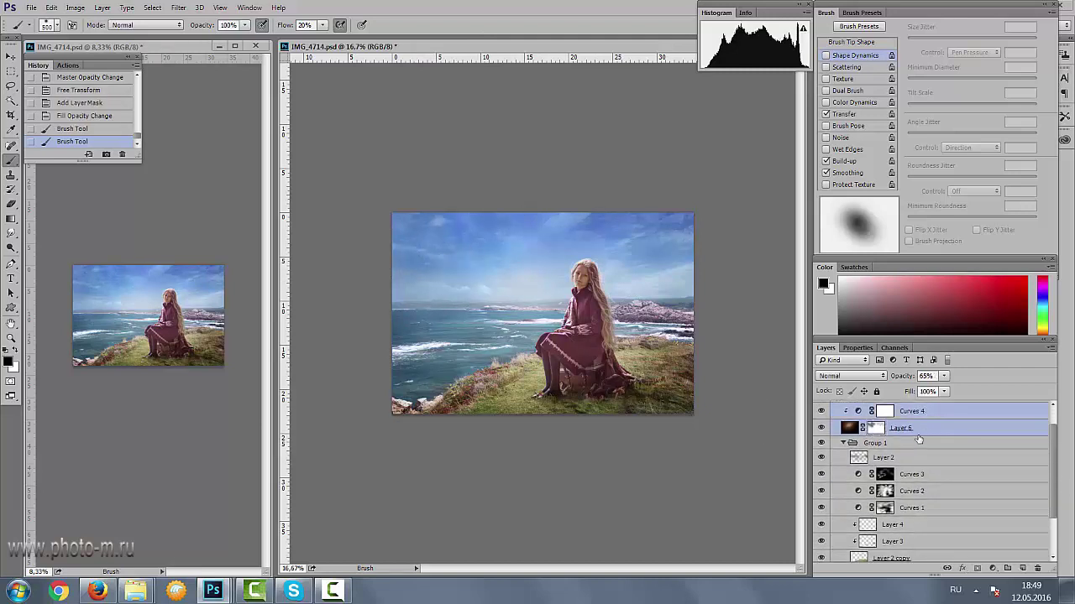
drag(925, 429, 924, 514)
key(ctrl+t)
drag(703, 252, 774, 271)
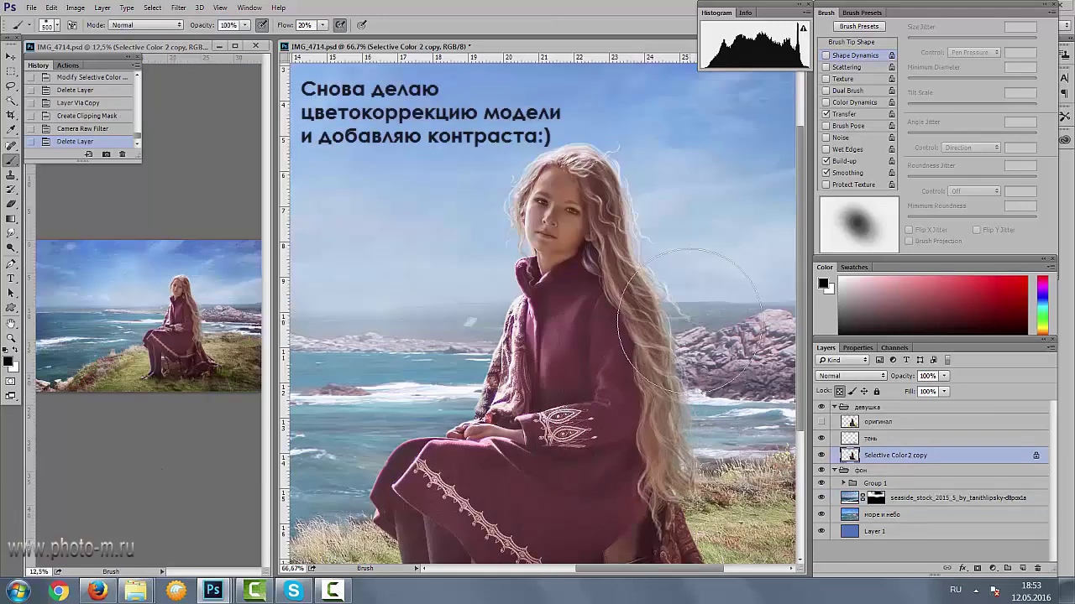
- Clip the copy to the girl and apply Camera Raw: Reds +45, Magentas +51, Contrast +10
key(ctrl+alt+g)
key(ctrl+alt+f)
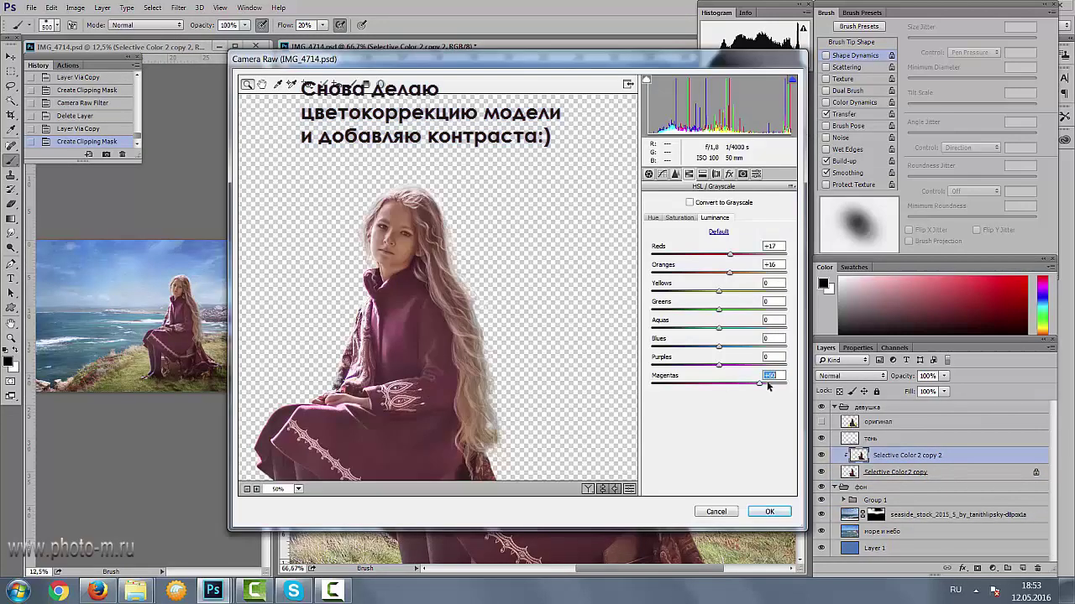
click(677, 218)
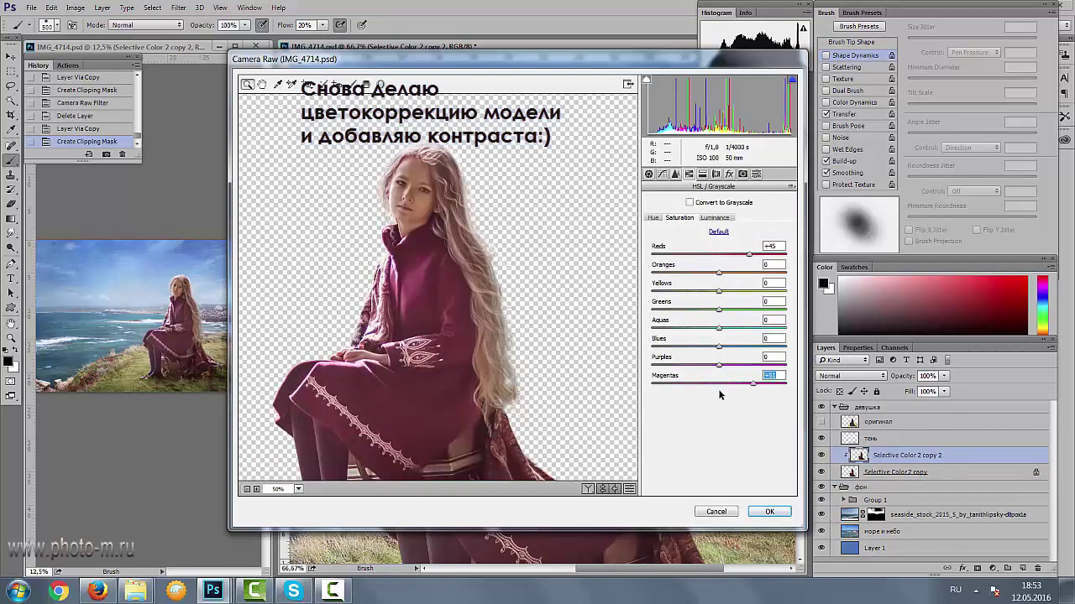
click(774, 512)
click(648, 174)
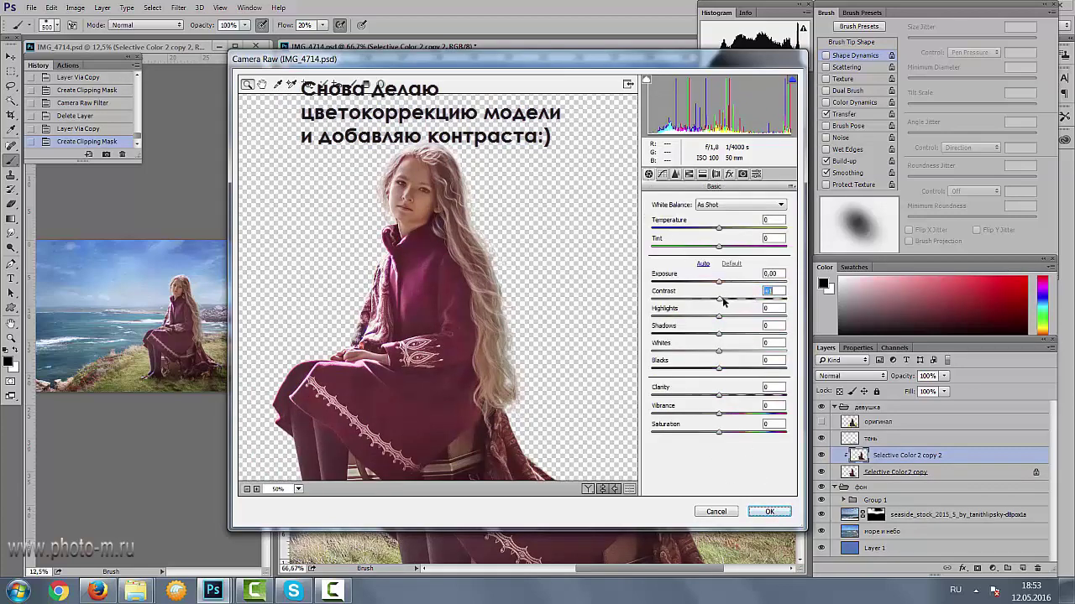
drag(723, 303, 728, 302)
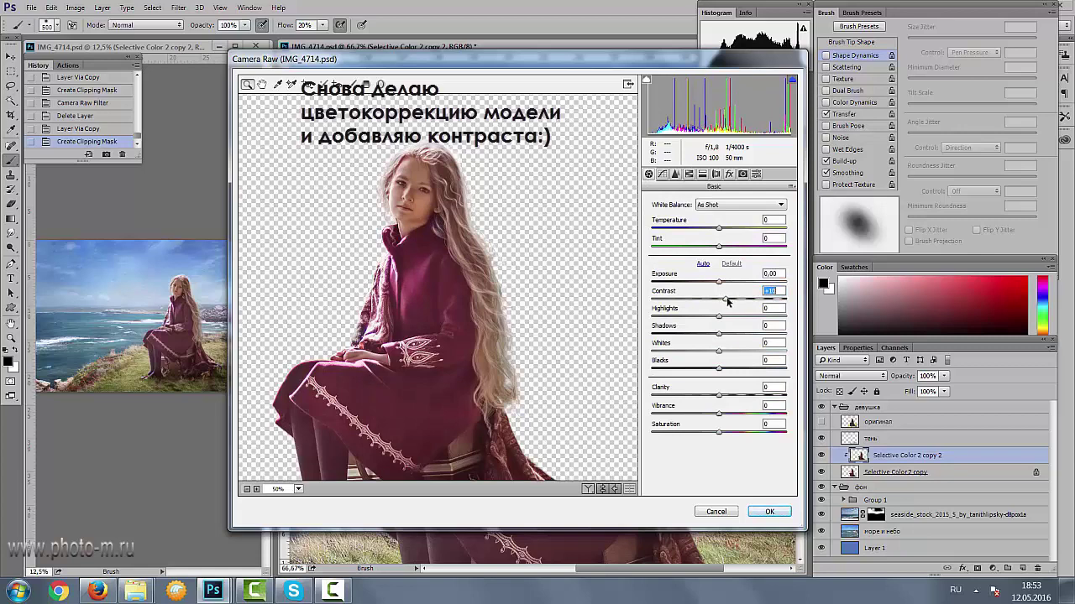
click(769, 510)
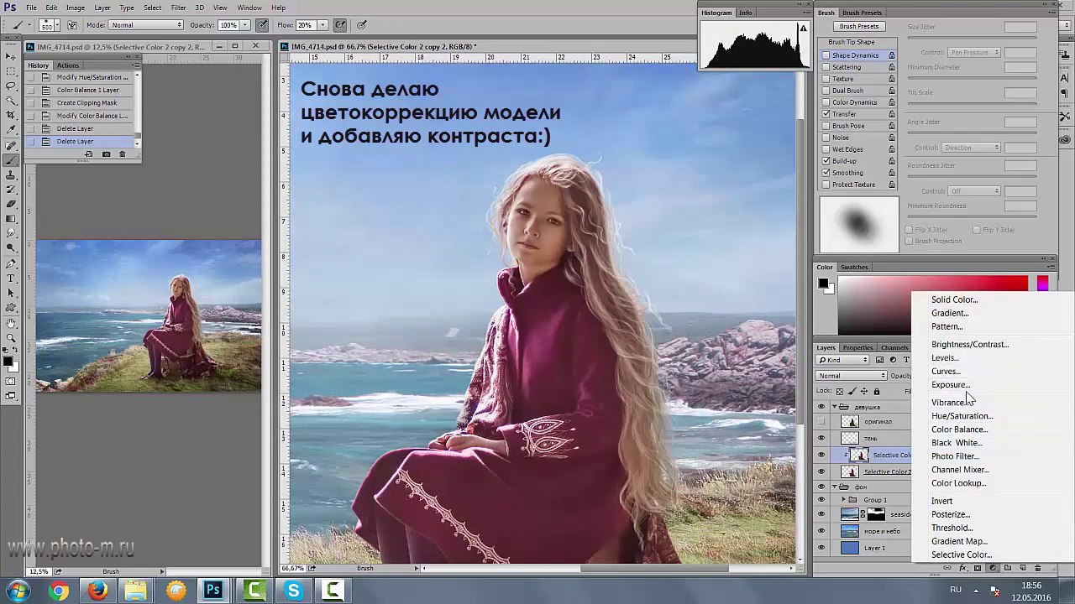
- Add a Soft Light Hue/Saturation layer clipped to the girl at 20% opacity
click(965, 416)
click(826, 348)
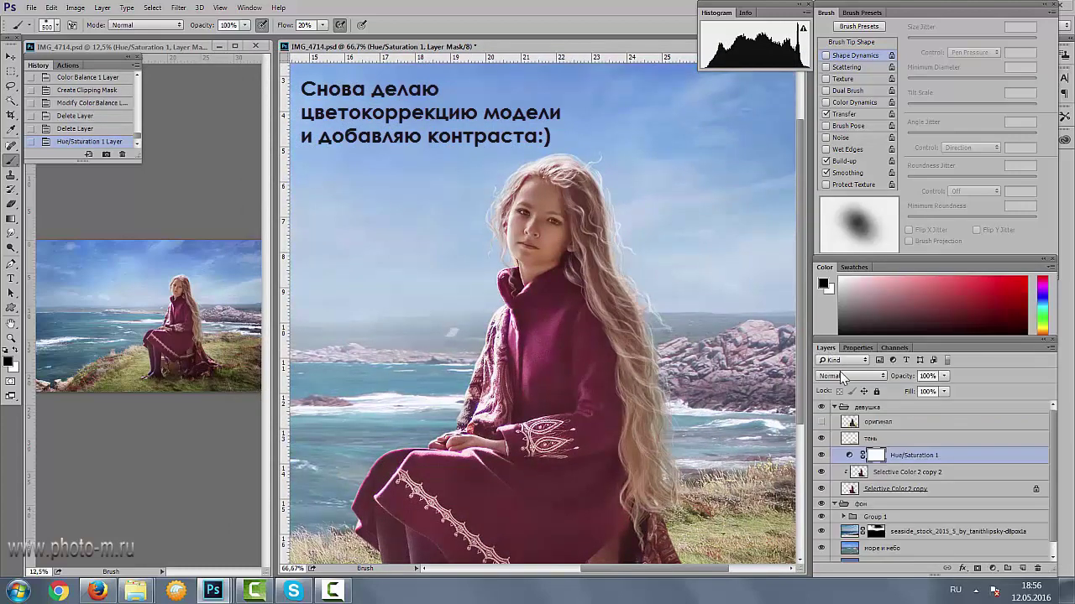
click(850, 375)
click(838, 249)
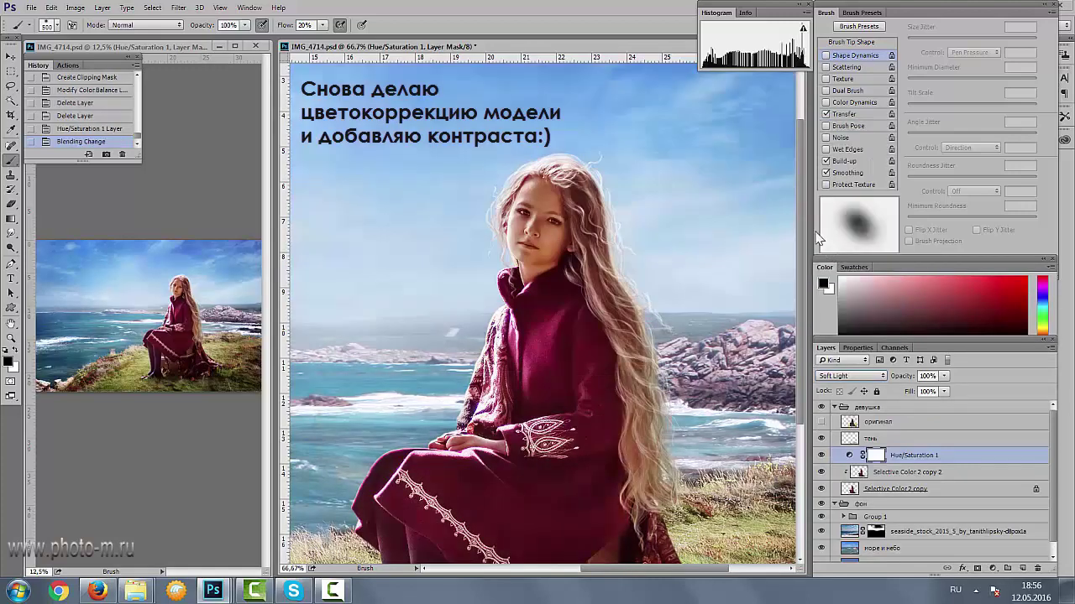
key(ctrl+alt+g)
drag(947, 390, 896, 391)
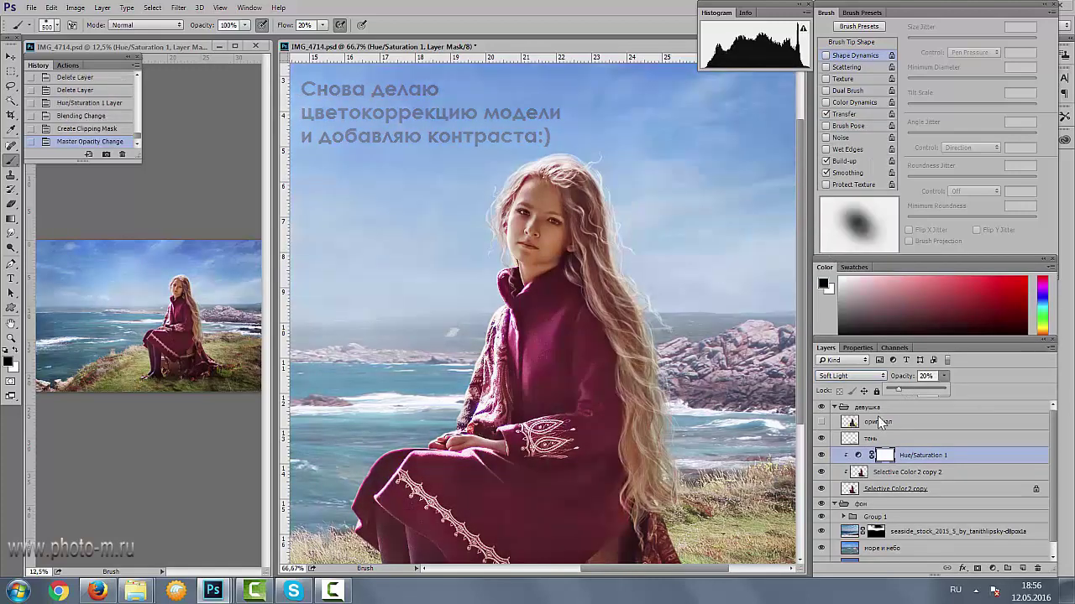
- Colorize Hue/Saturation 1 with Hue 349, Saturation 33 and Lightness +17
double_click(858, 456)
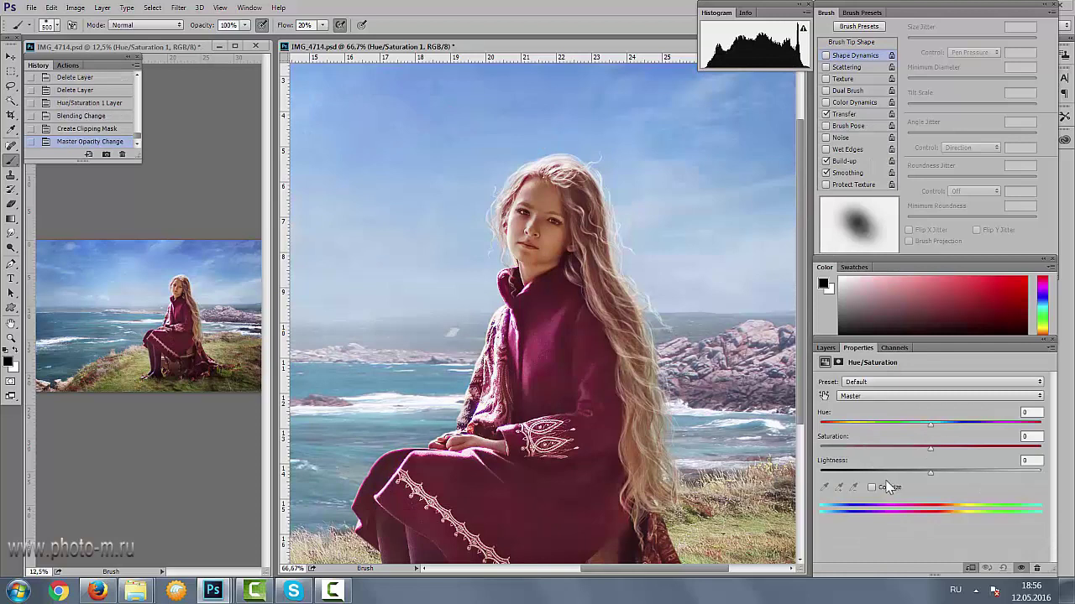
click(873, 487)
drag(821, 425, 848, 431)
drag(930, 471, 953, 474)
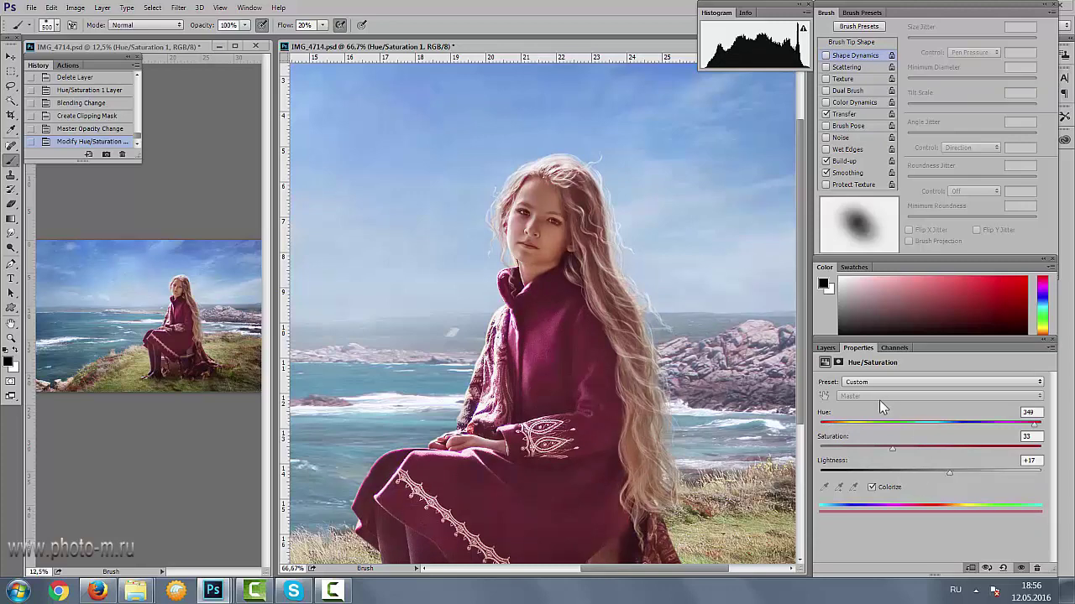
click(826, 348)
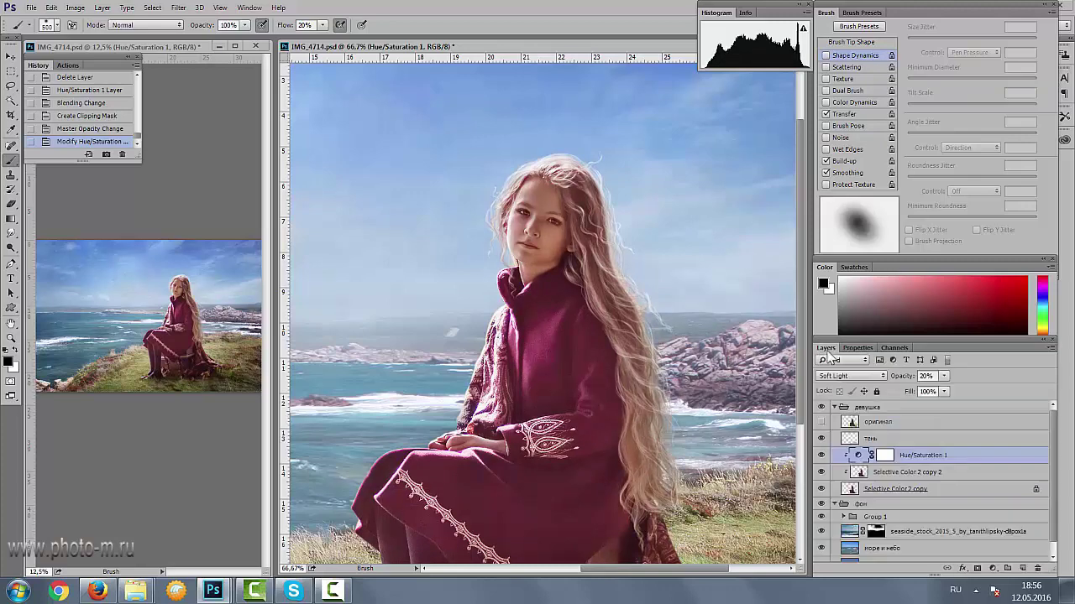
click(821, 456)
click(992, 568)
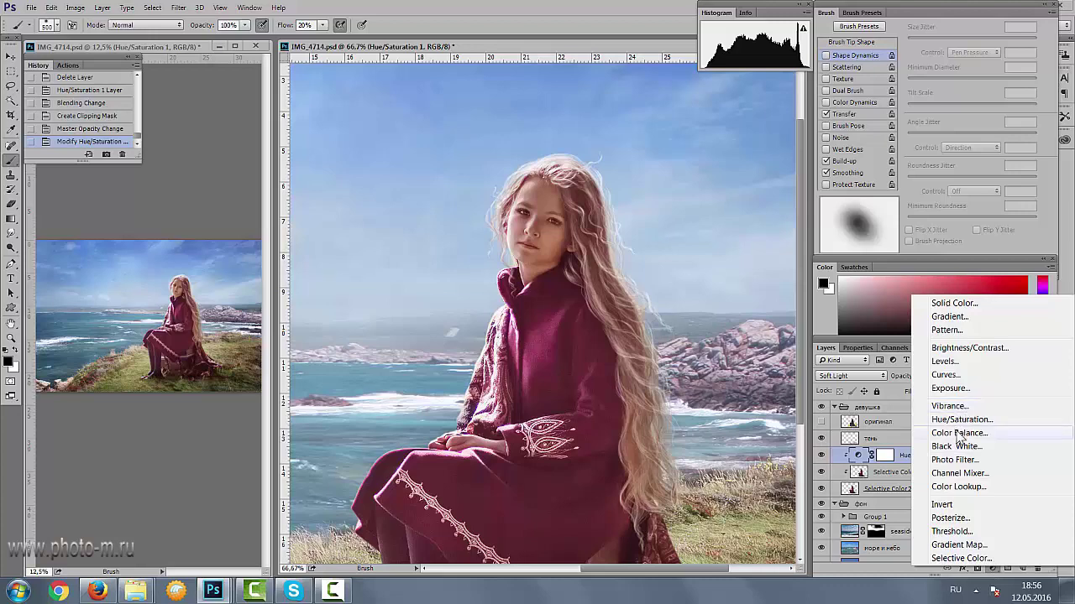
- Add a Color Balance layer clipped to the girl, midtones toward cyan, shadows toward yellow, at 64% opacity
click(957, 433)
key(ctrl+alt+g)
drag(915, 409, 907, 411)
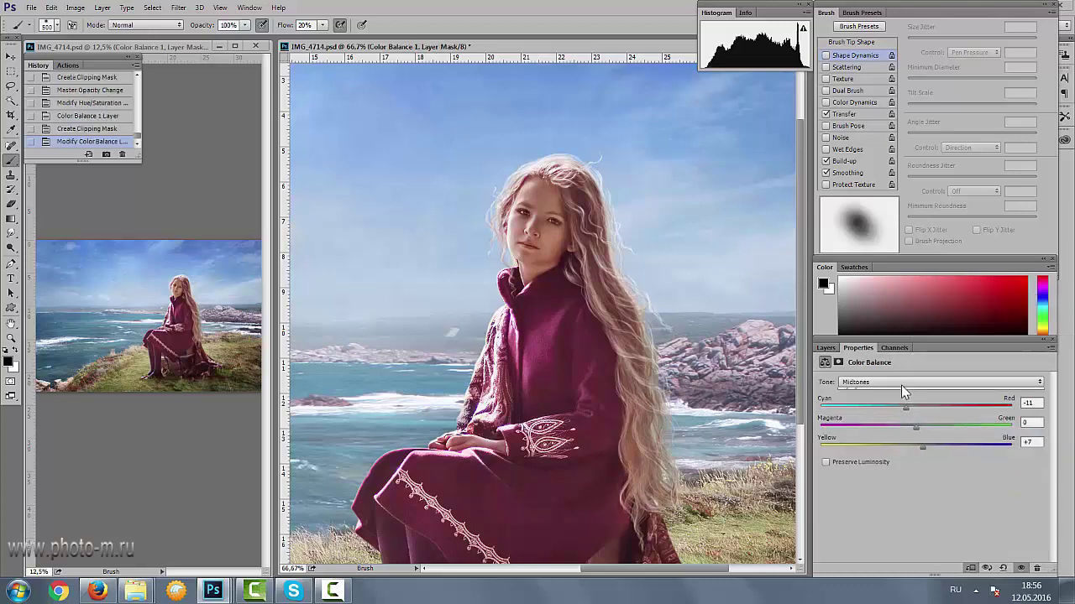
click(901, 384)
click(895, 392)
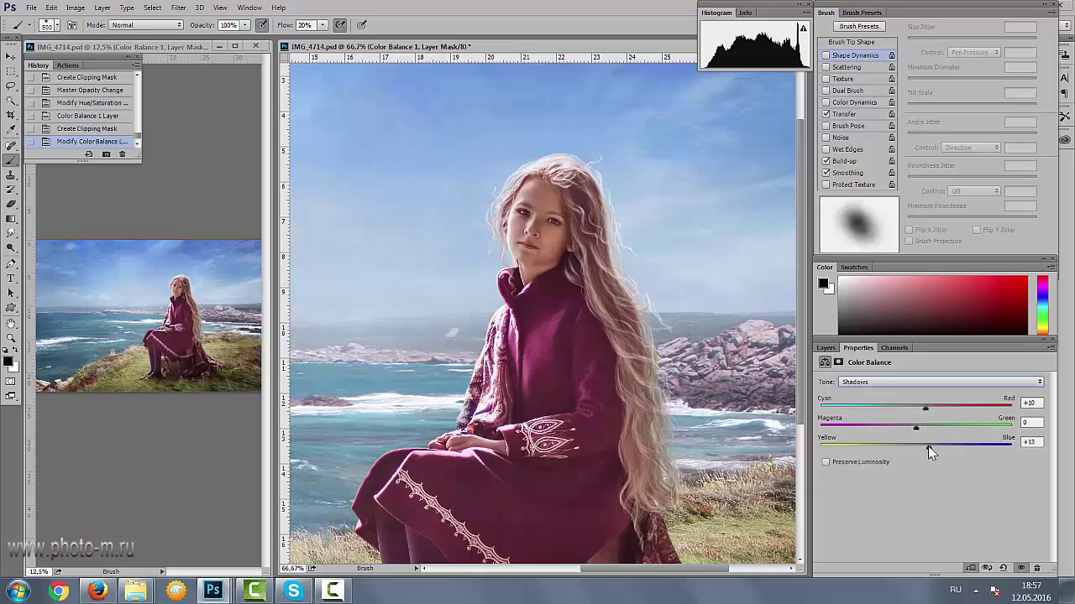
drag(928, 446, 913, 448)
click(890, 382)
click(878, 408)
click(826, 348)
click(943, 391)
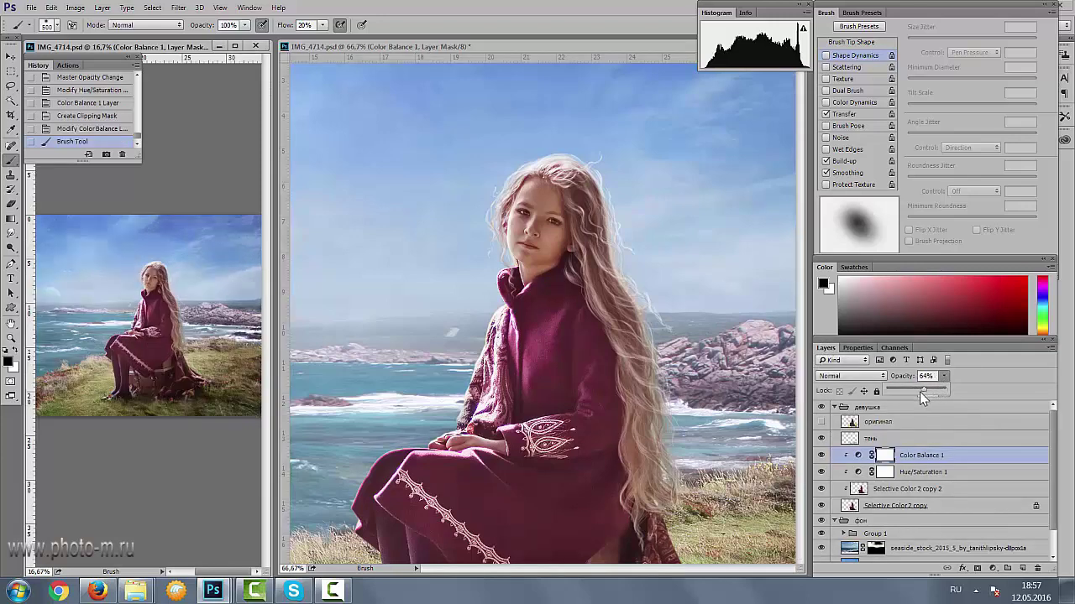
drag(919, 391, 916, 395)
- Add a new layer clipped to the girl and set it to Color blending
click(1022, 568)
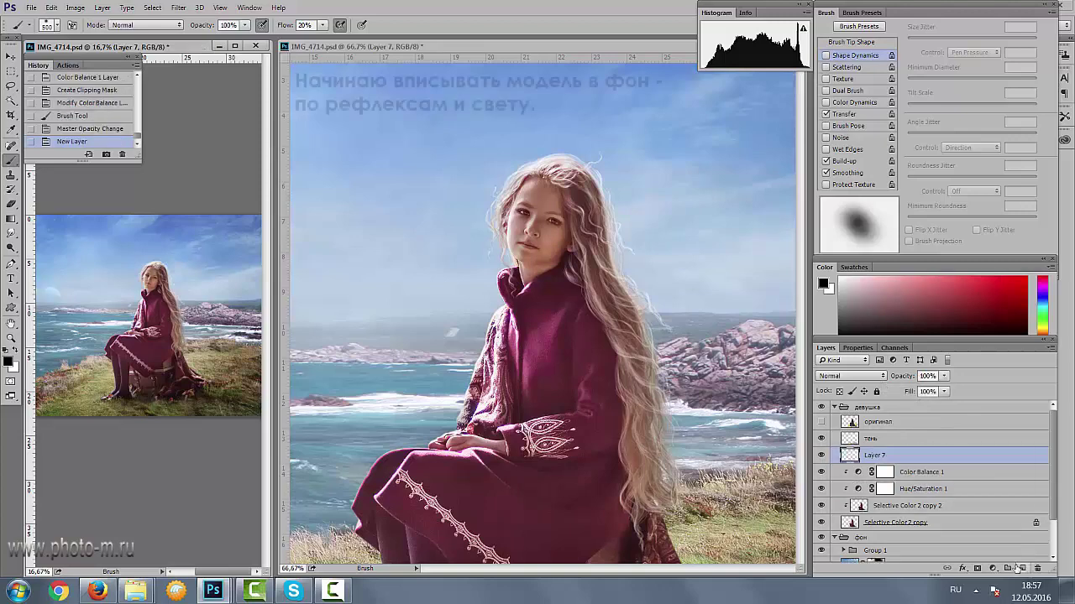
key(ctrl+alt+g)
click(860, 376)
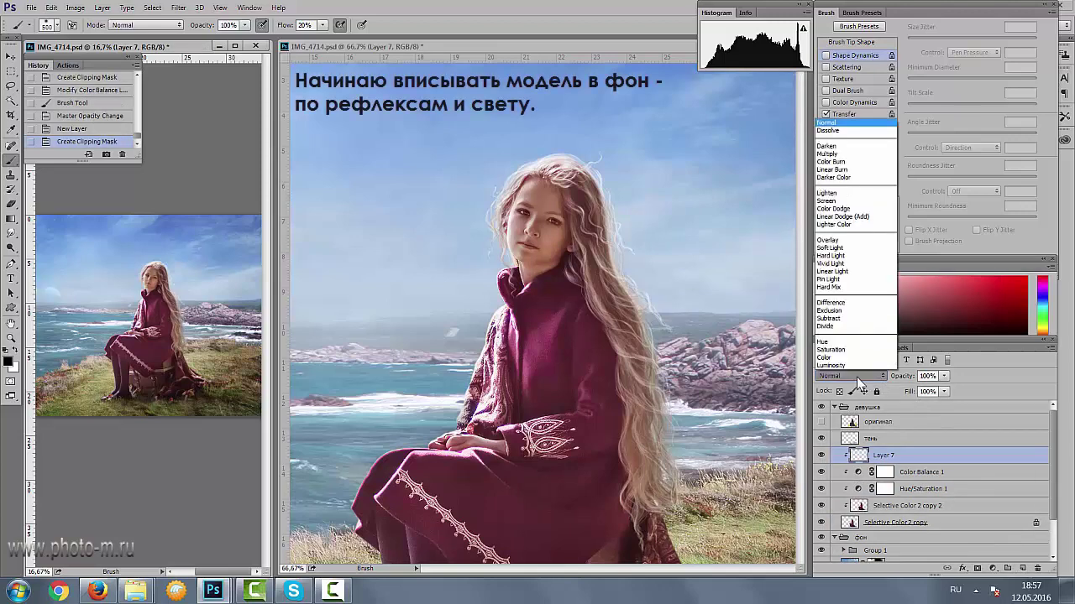
click(873, 460)
- Paint bluish sky reflections along the hair edges and soften them with Gaussian Blur
mouse_move(535, 202)
mouse_down()
mouse_move(478, 173)
mouse_move(372, 311)
mouse_up()
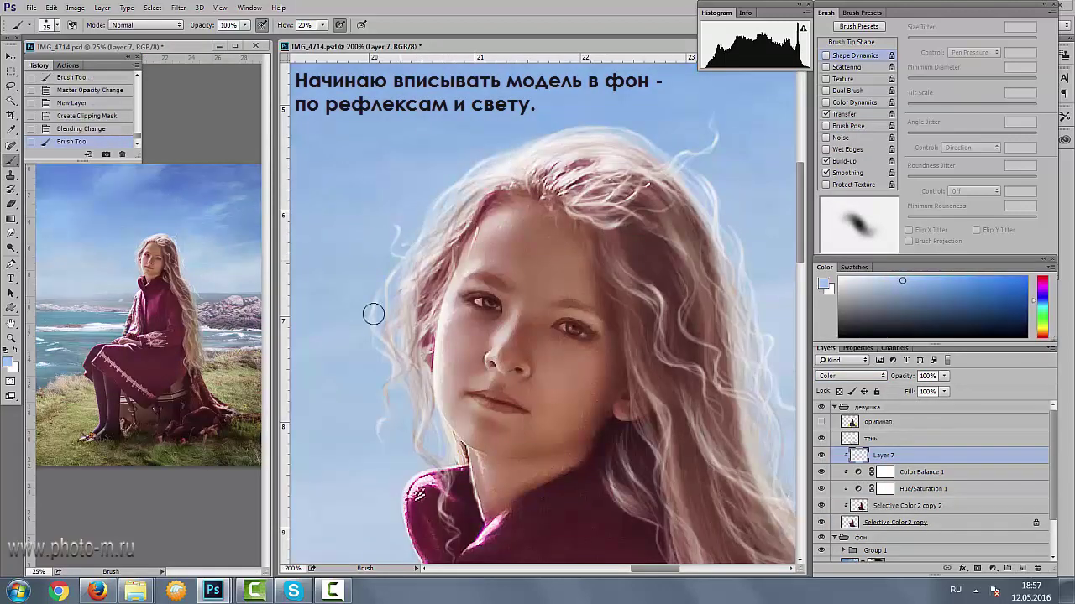
drag(415, 445, 386, 281)
click(178, 8)
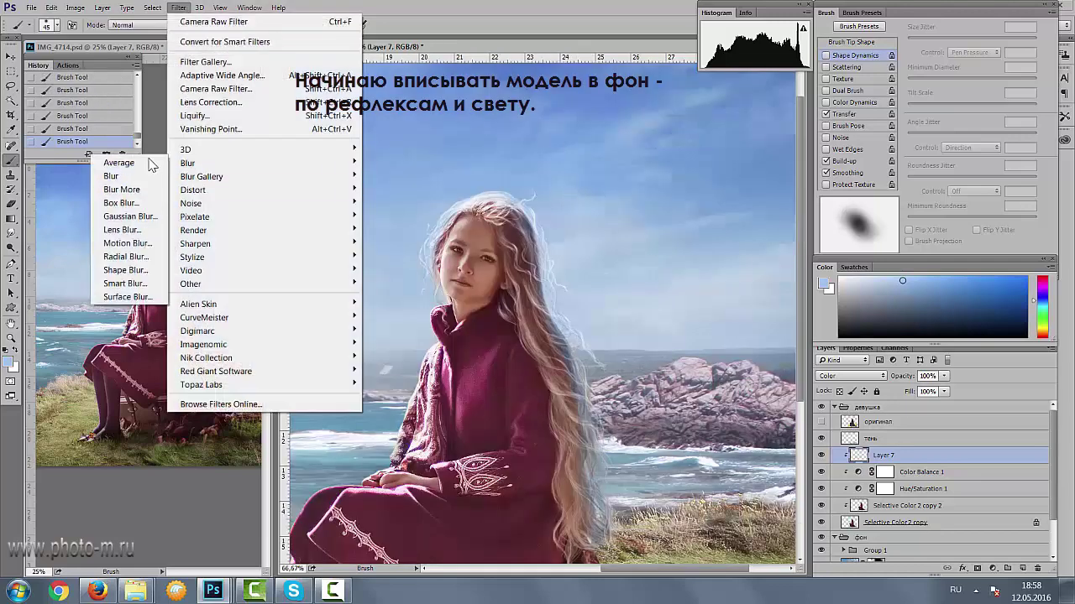
click(126, 221)
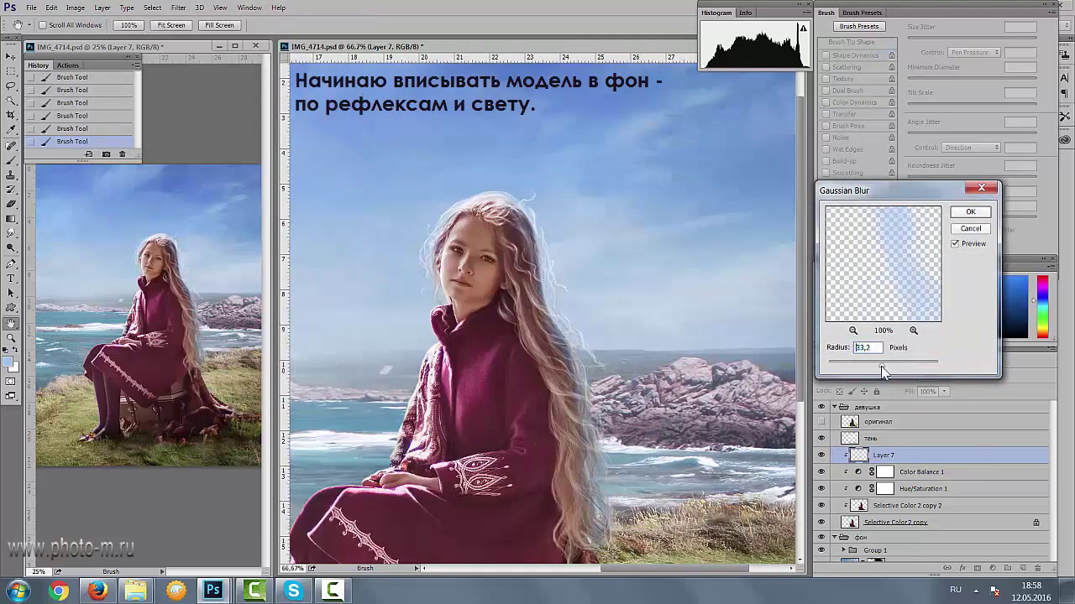
key(Return)
scroll(537, 212, down, 3)
key(e)
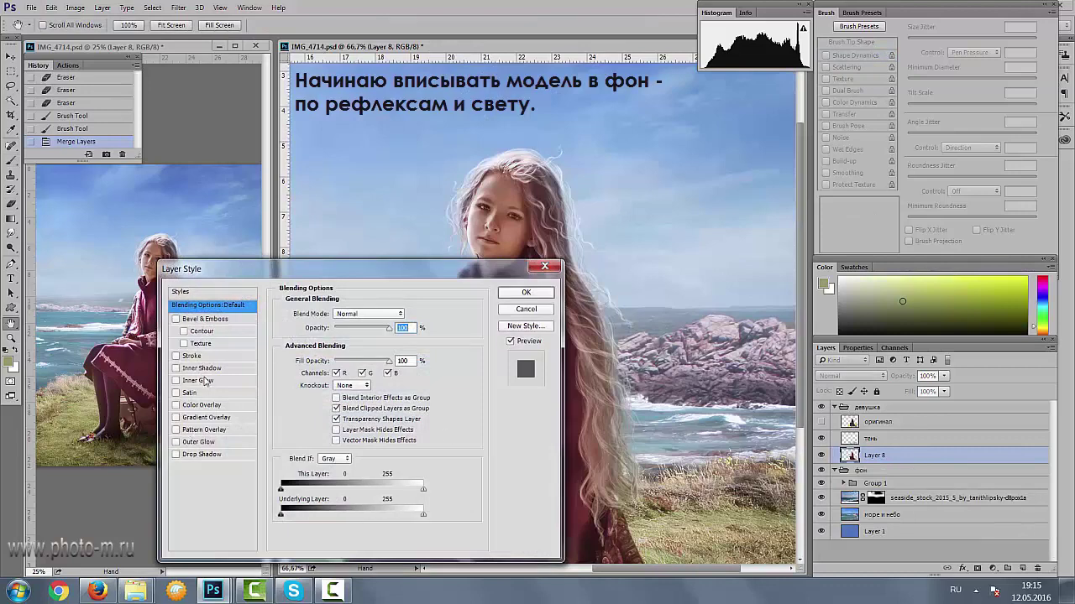
- Add an inner glow to the girl, masked over coat and legs, with pale cream light by her back
click(205, 380)
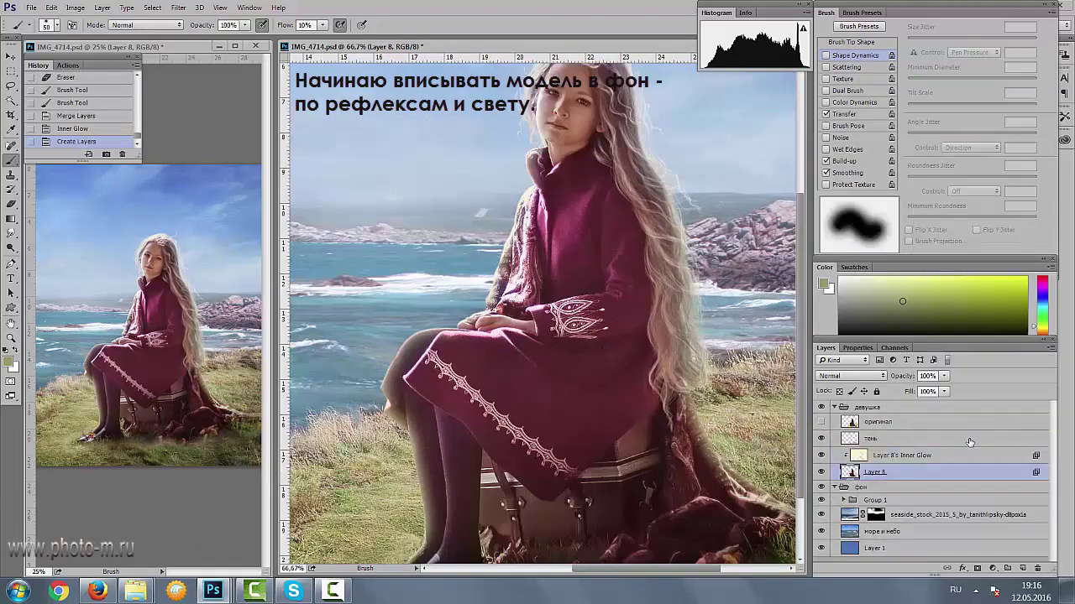
key(Return)
key(b)
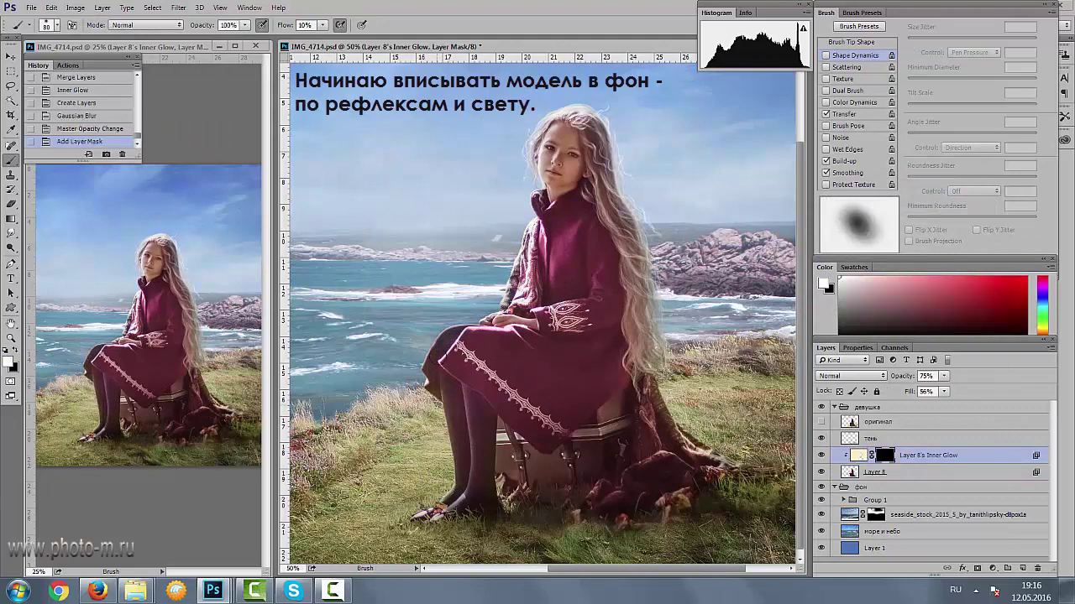
drag(470, 369, 451, 339)
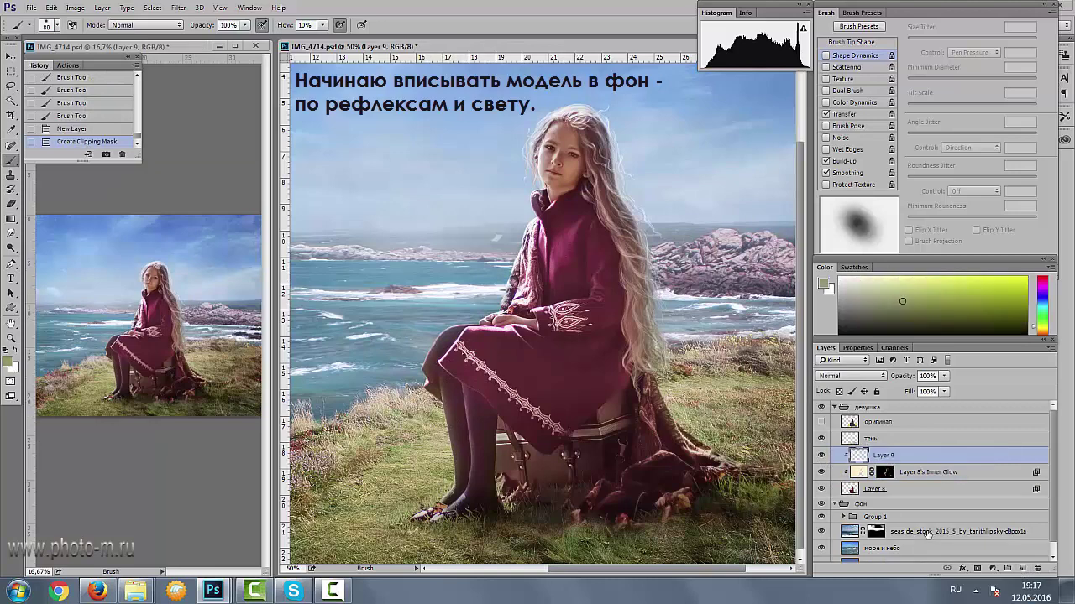
click(859, 276)
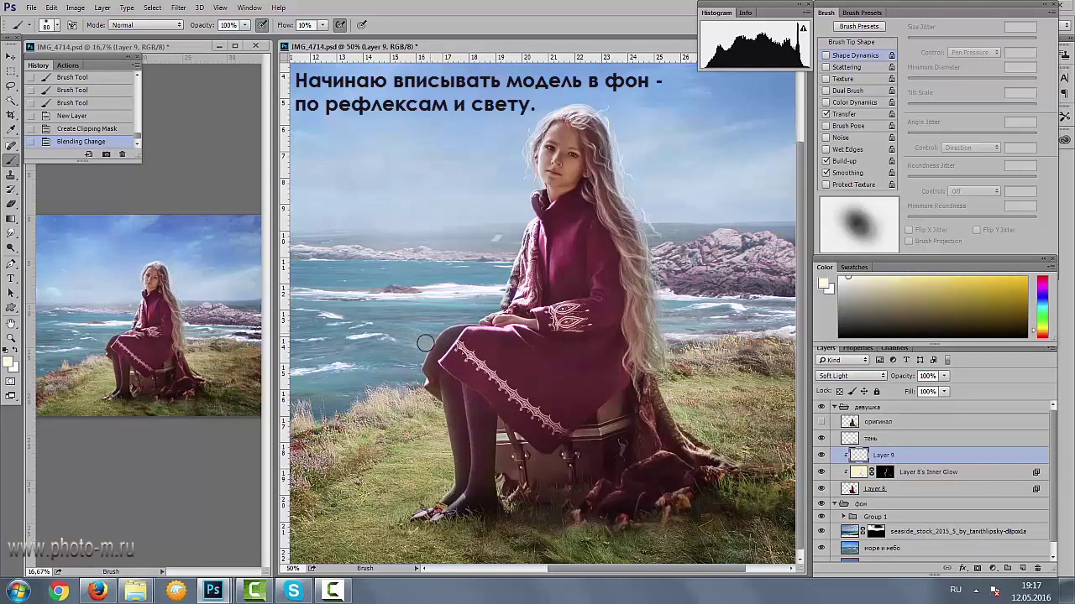
drag(425, 343, 446, 312)
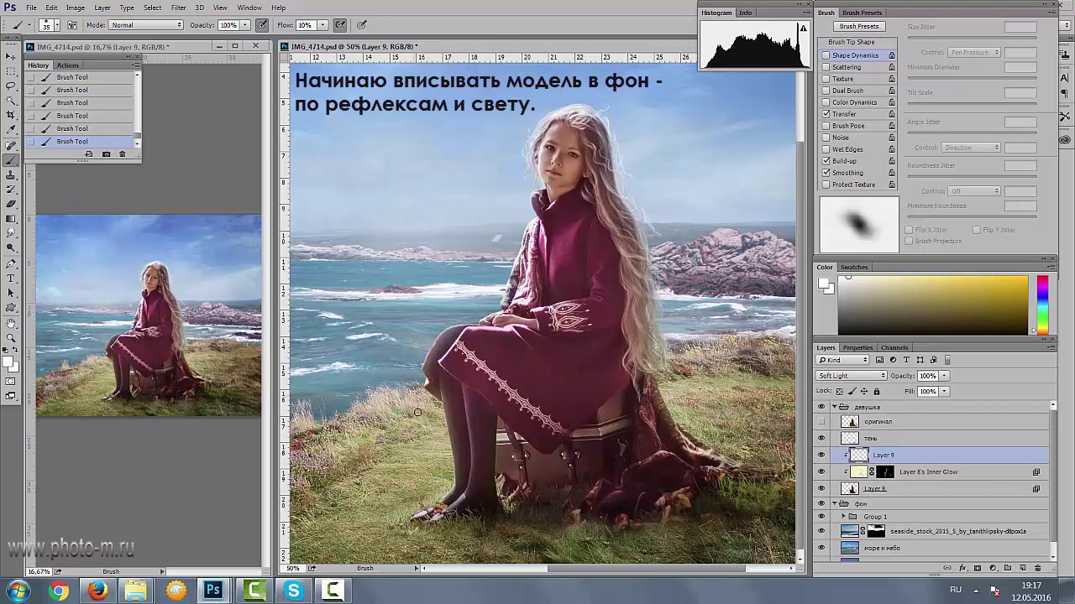
key(e)
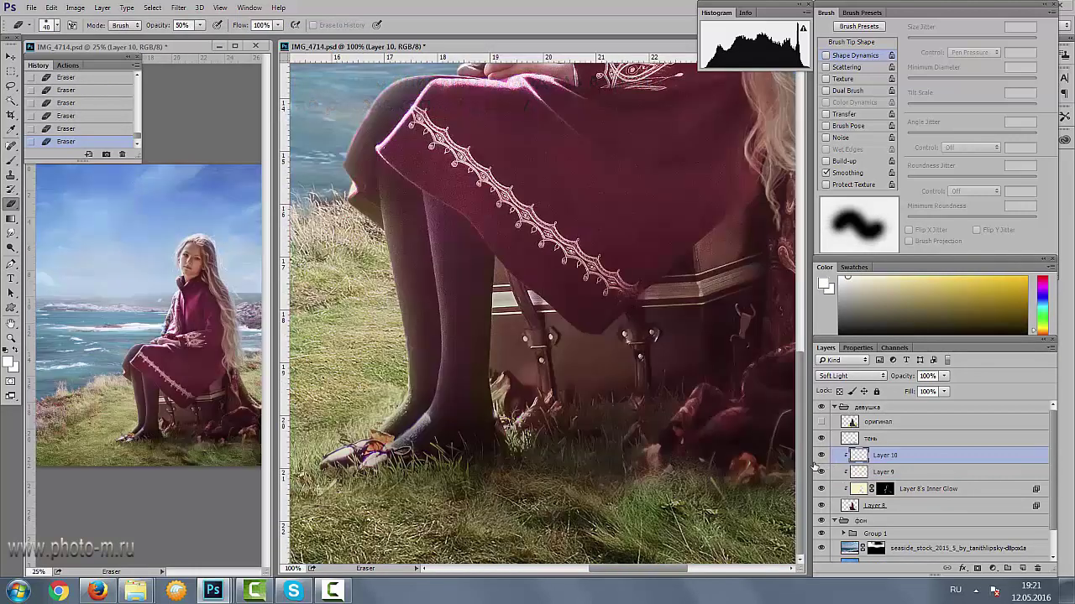
- Paint grass shadows beneath the girl on a Soft Light layer, then boost meadow photo Yellows saturation to +27
click(1025, 567)
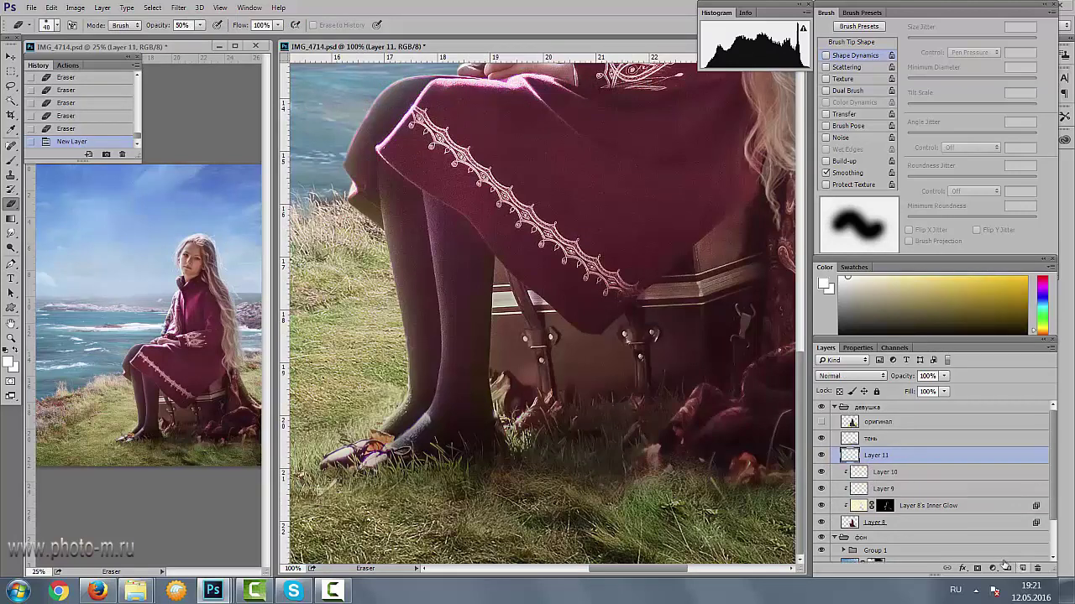
click(850, 375)
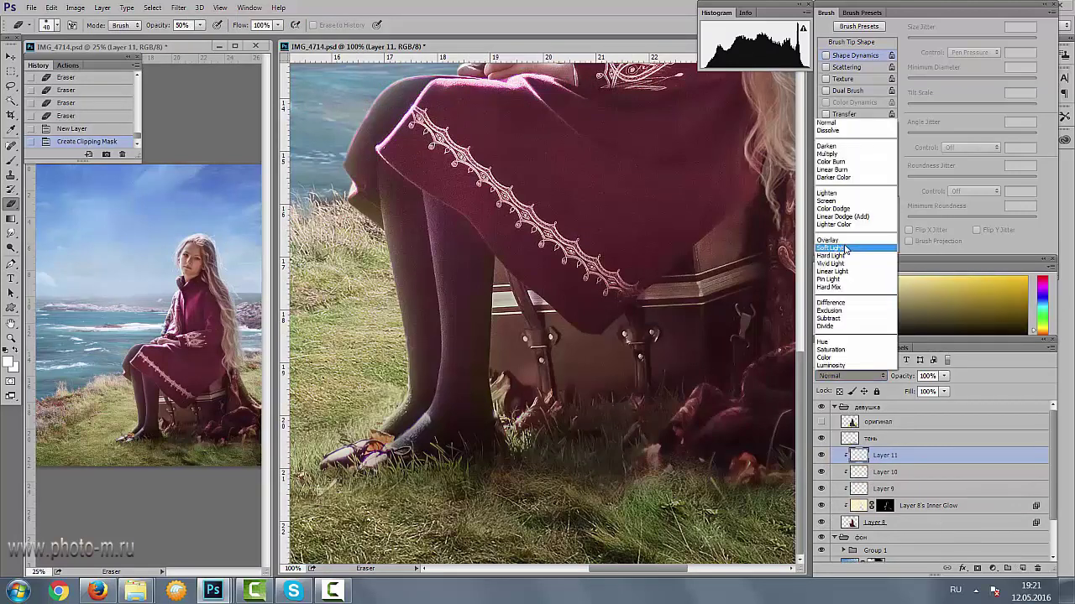
click(846, 249)
key(b)
key(d)
key(ctrl+minus)
key(ctrl+minus)
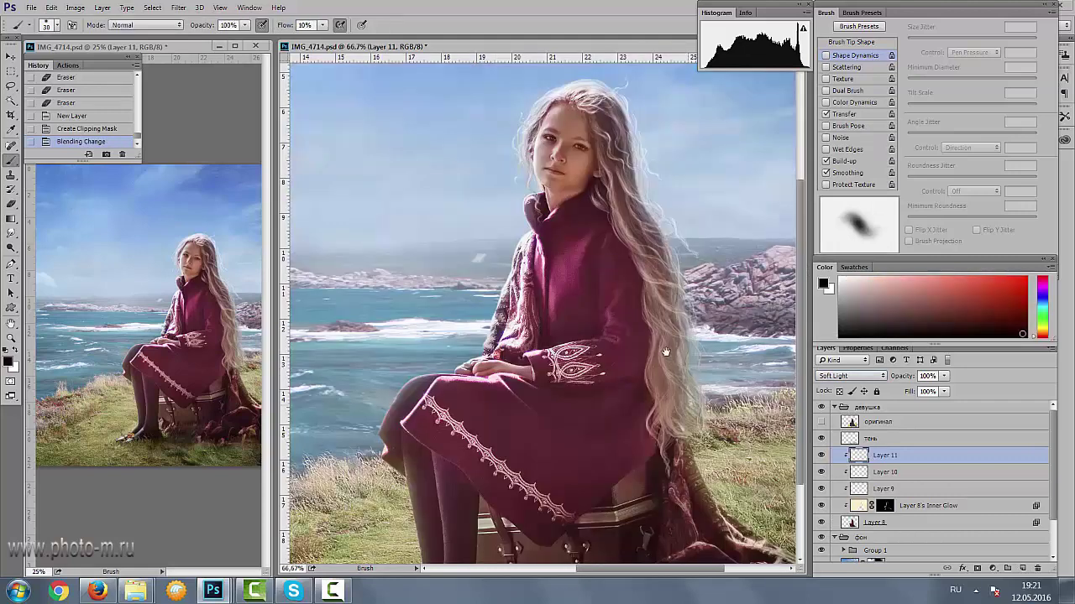
key(ctrl+plus)
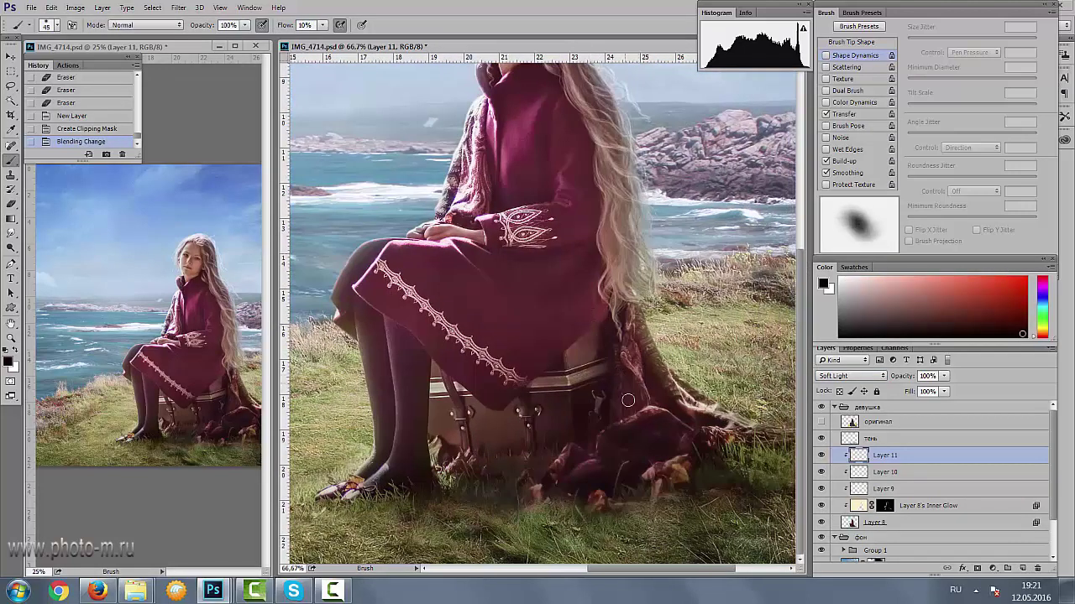
mouse_move(628, 400)
mouse_down()
mouse_move(627, 422)
mouse_move(628, 385)
mouse_up()
drag(573, 502, 464, 475)
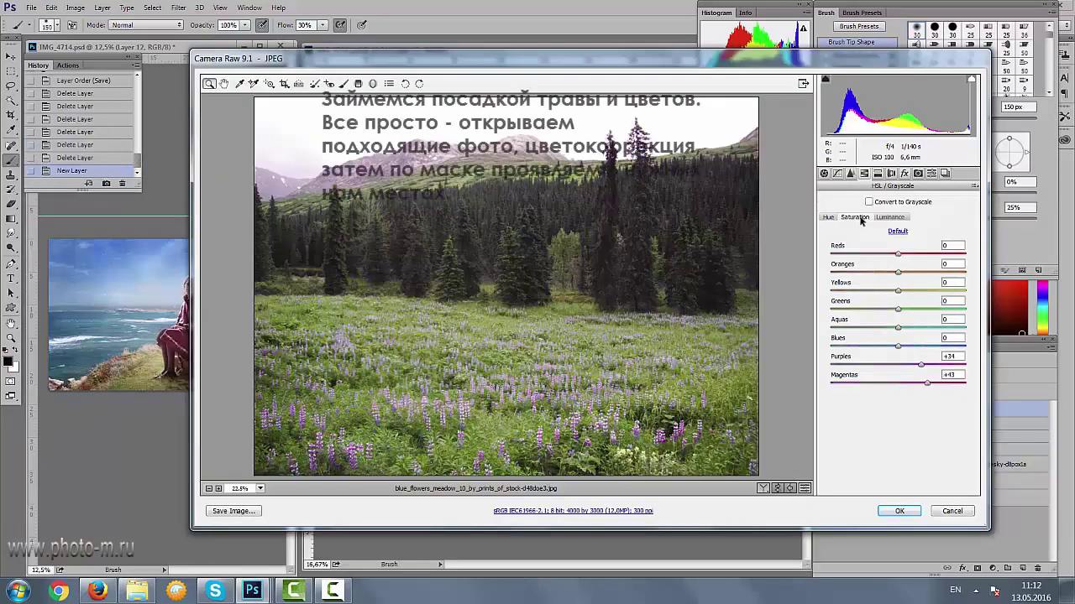
drag(897, 291, 915, 291)
drag(898, 309, 904, 311)
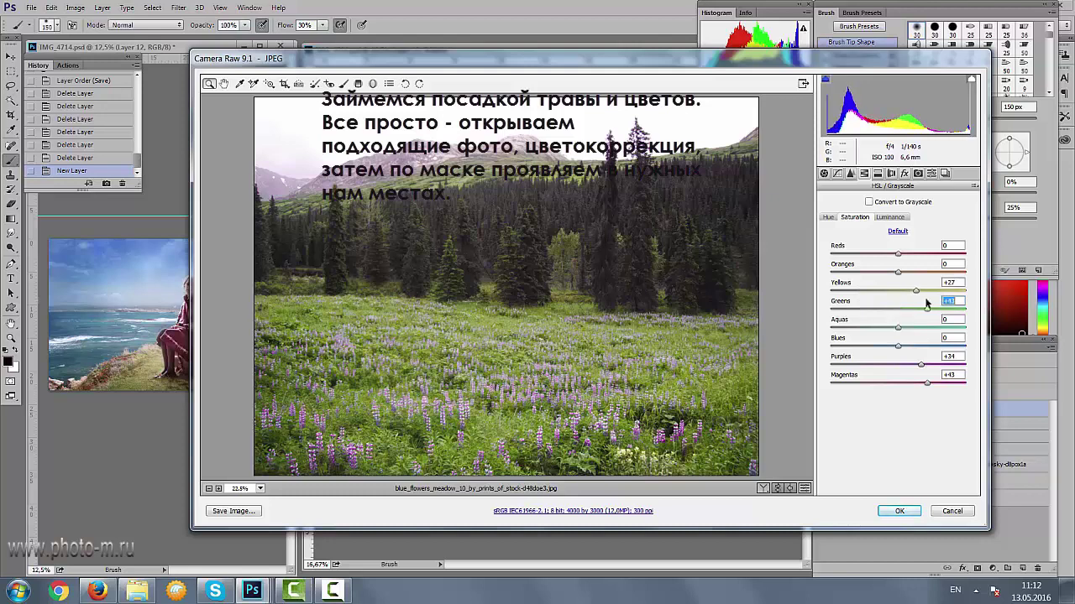
- Place the corrected meadow photo, mask its lupines into the grass with black, and lift its red shadows
click(821, 173)
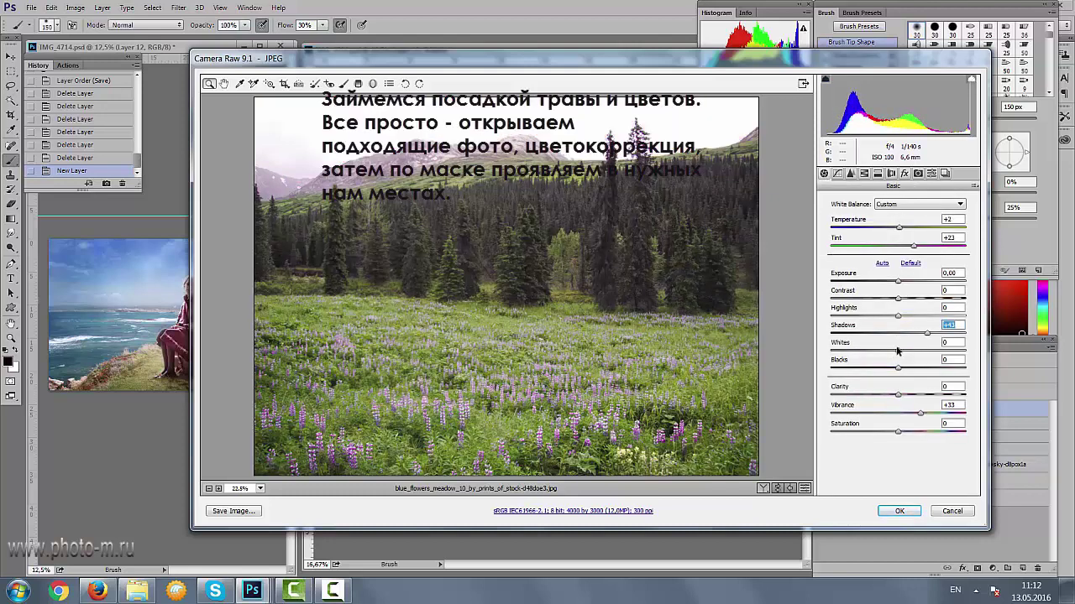
click(901, 511)
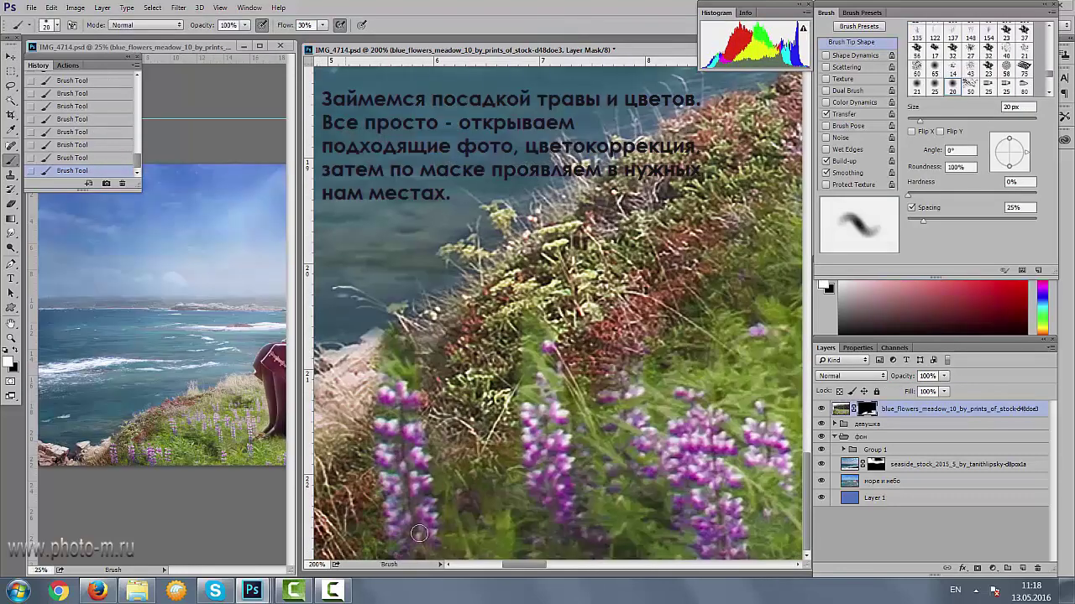
key(x)
key(bracketleft)
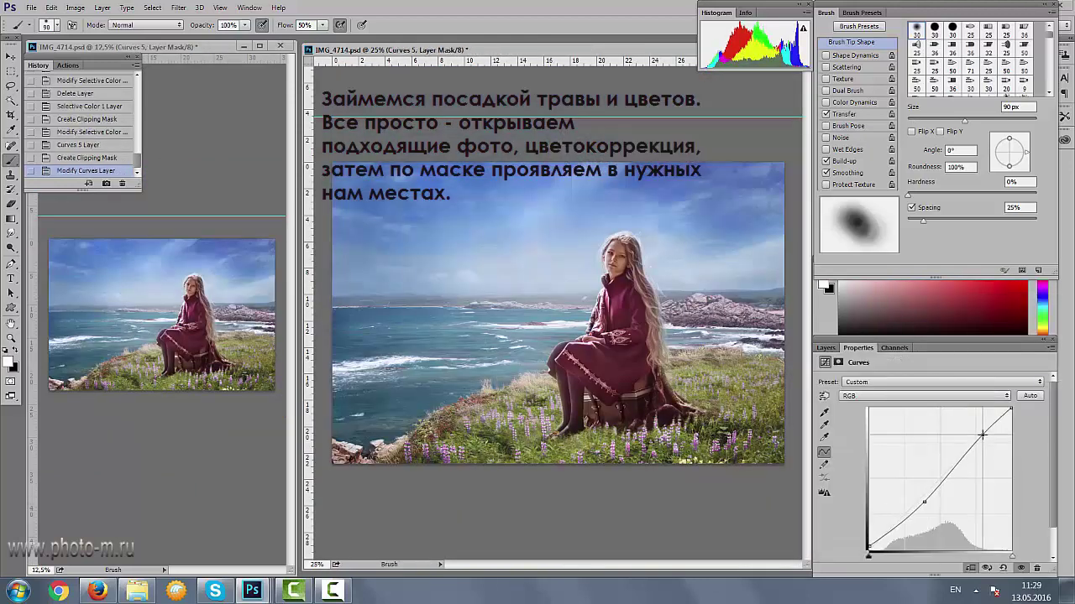
drag(870, 546, 869, 542)
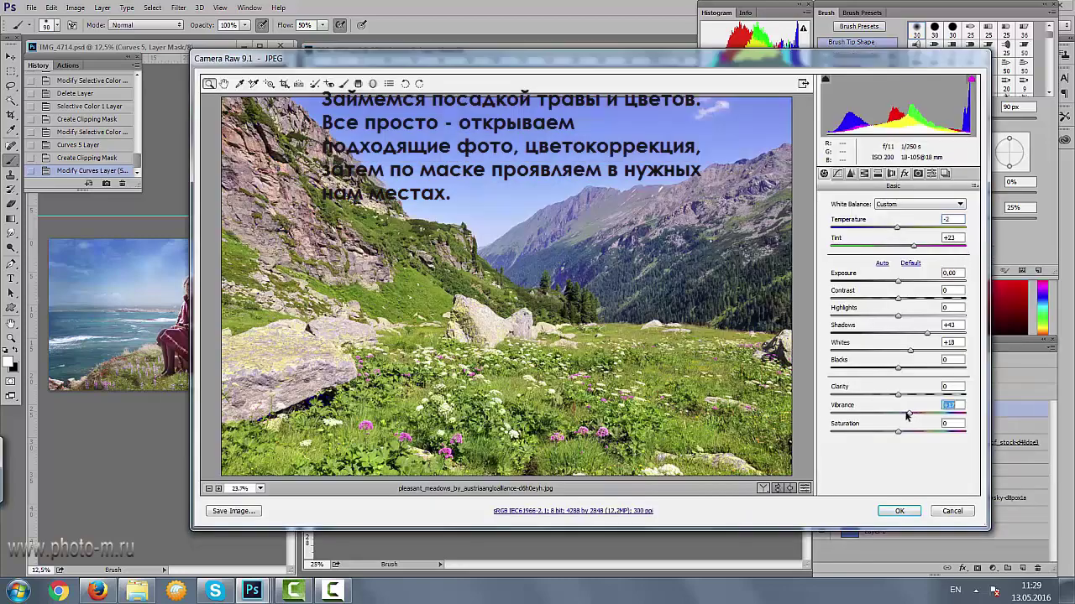
click(864, 173)
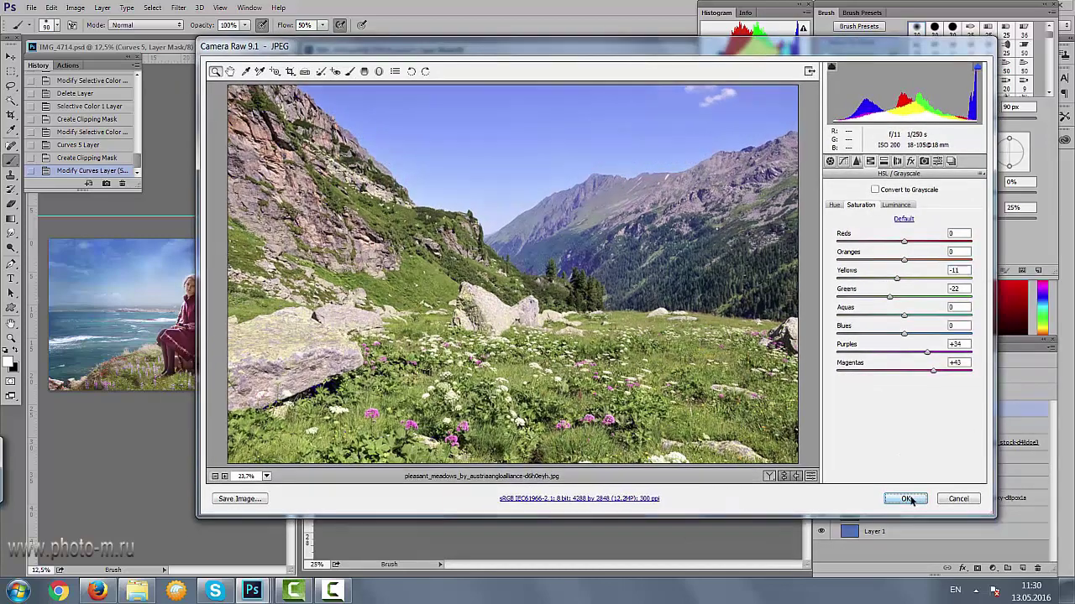
- Place the second meadow photo and move its grass piece into the foreground
click(899, 510)
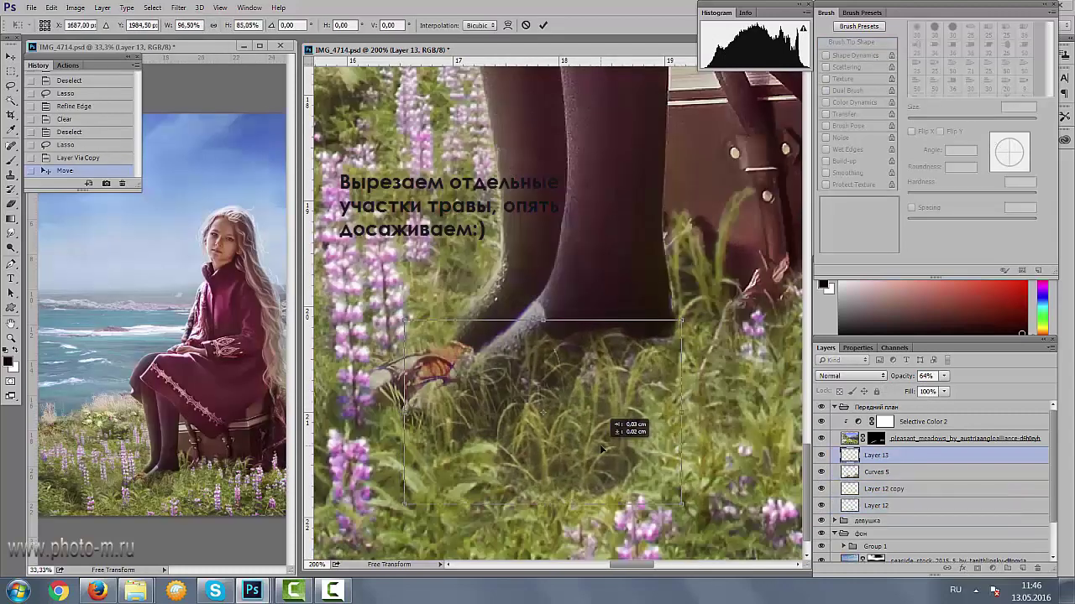
drag(609, 460, 617, 421)
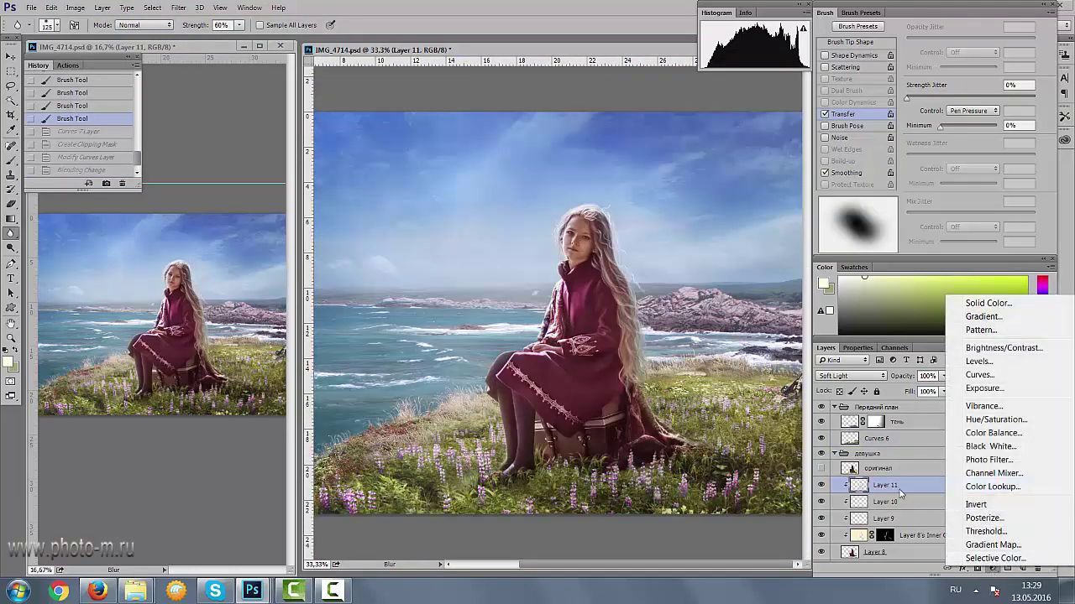
- Brighten the girl with a clipped Curves layer set to Luminosity blending
click(976, 375)
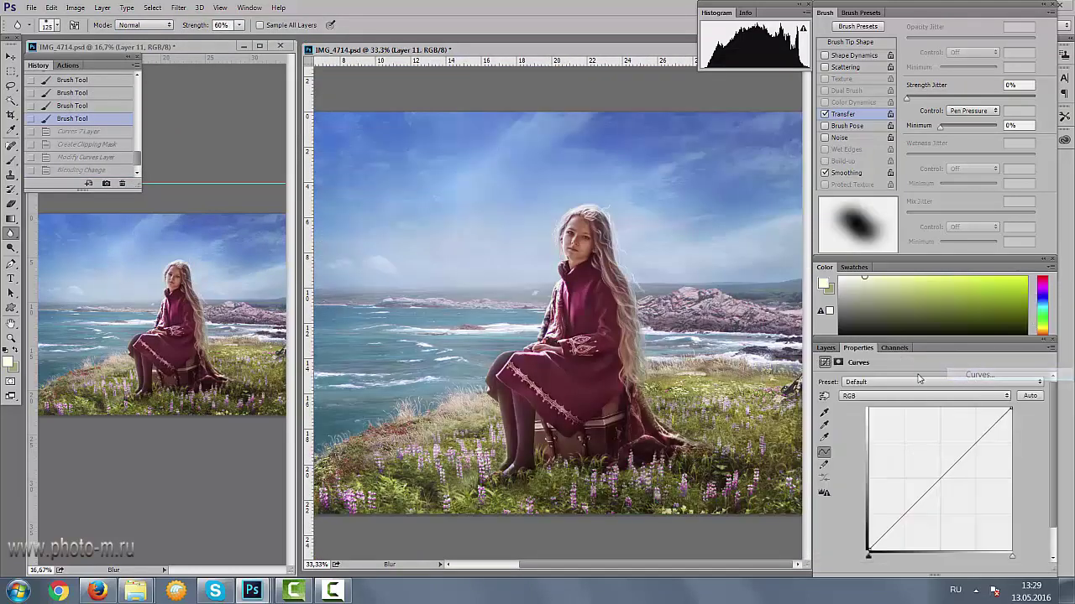
click(951, 462)
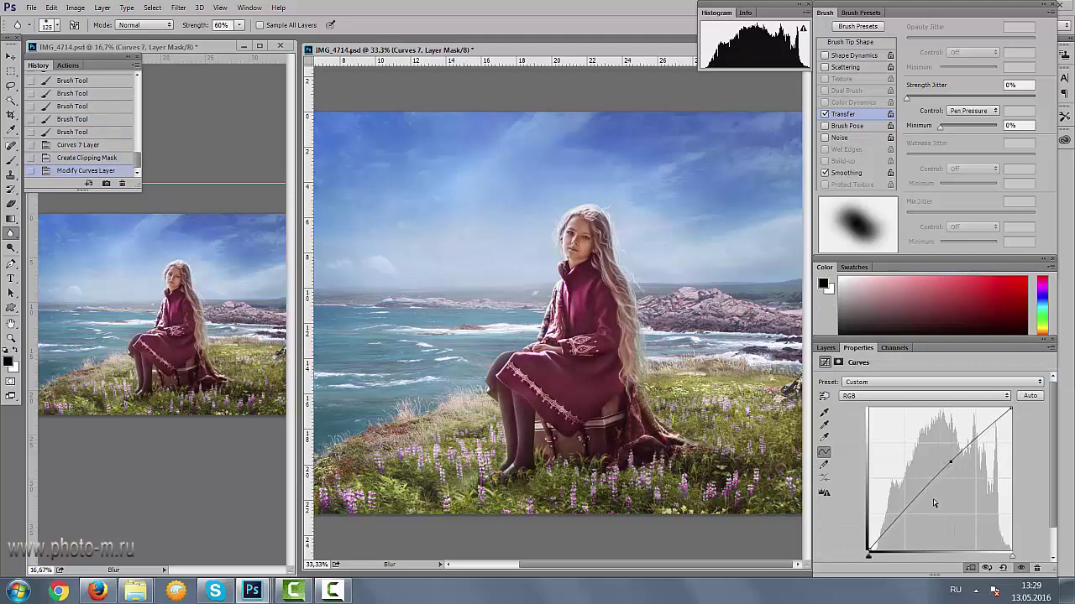
click(825, 348)
click(839, 375)
click(835, 374)
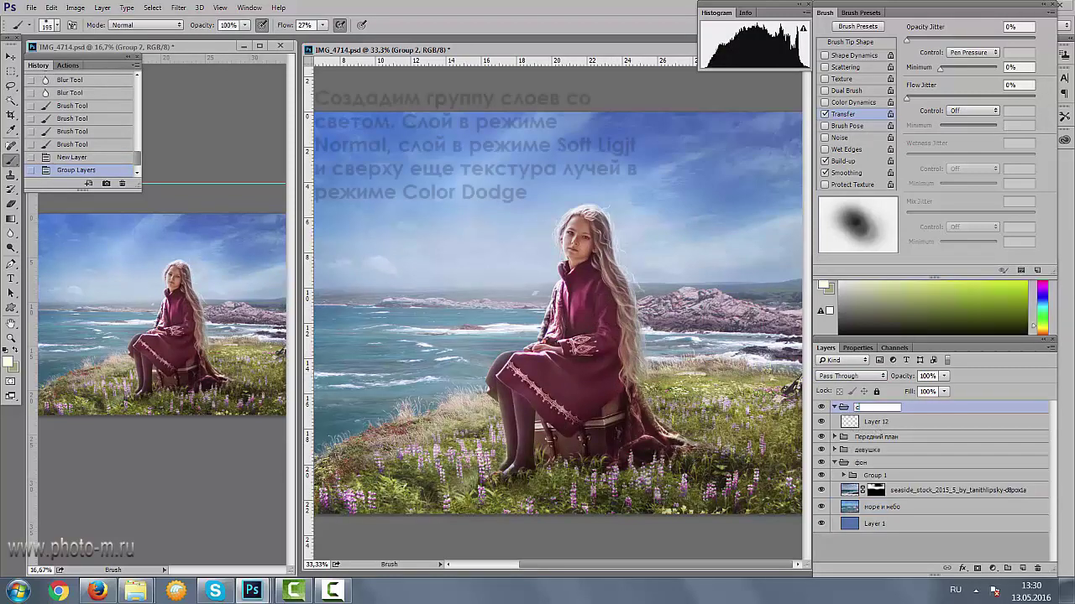
- Paint soft light around the girl and grass with pen-pressure flow, then Gaussian Blur it
key(ctrl+z)
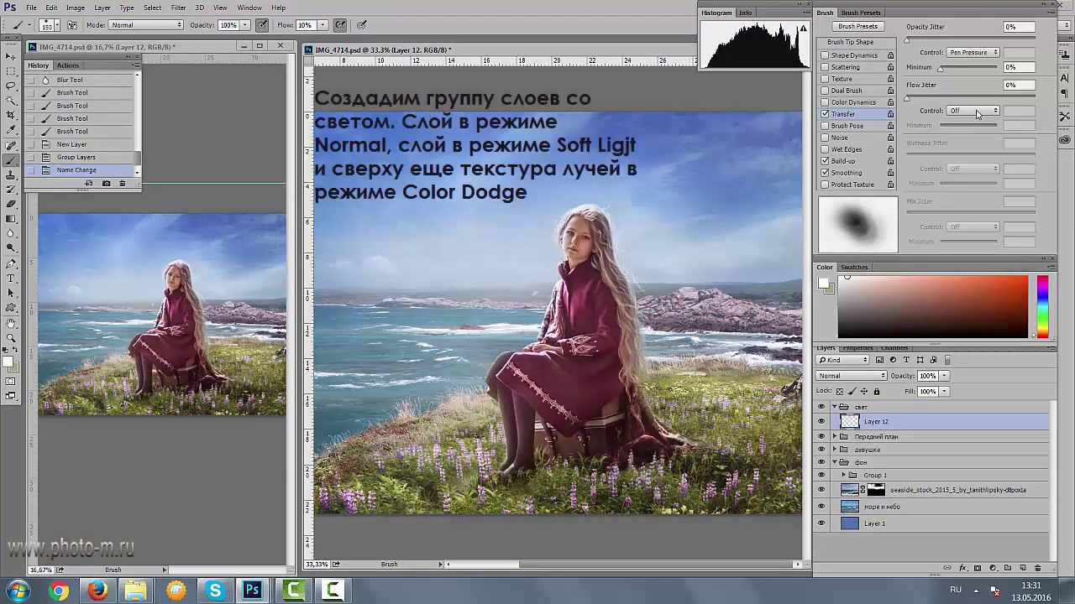
click(978, 114)
click(974, 137)
mouse_move(501, 449)
mouse_down()
mouse_move(529, 319)
mouse_move(740, 392)
mouse_up()
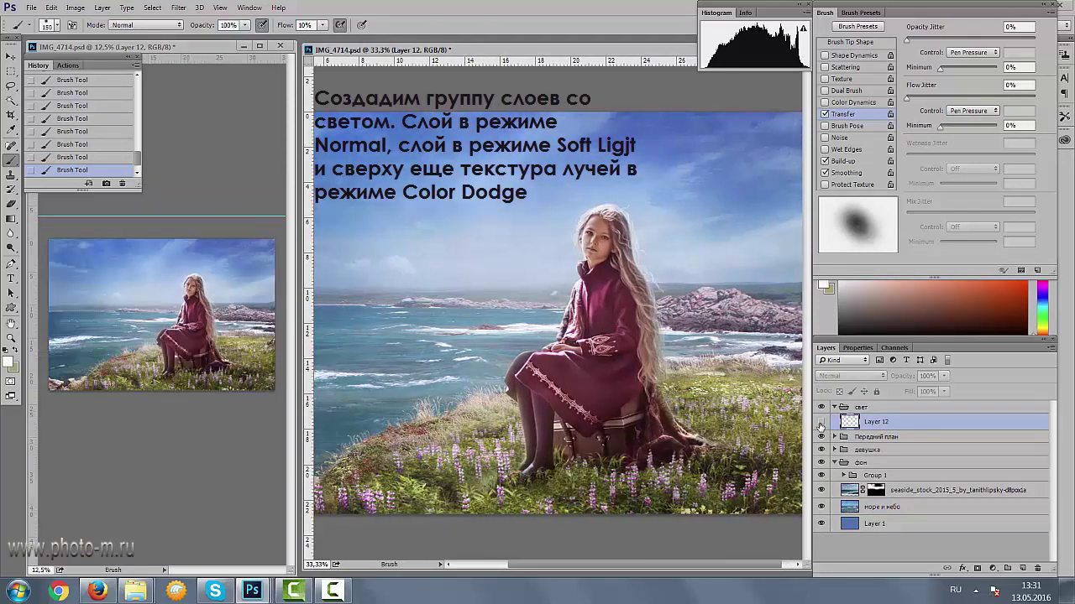
drag(397, 407, 718, 401)
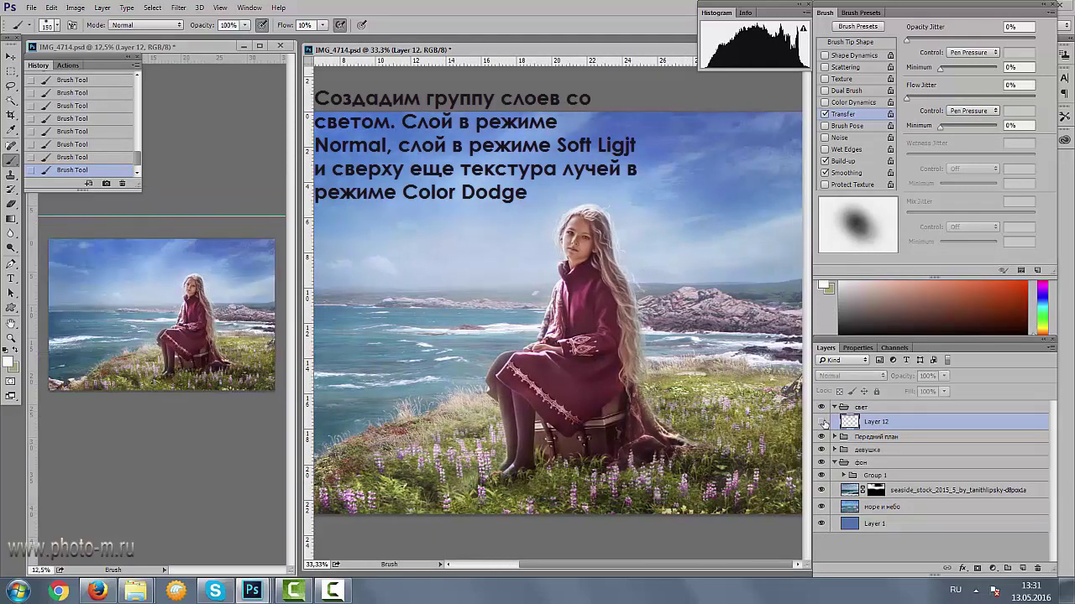
click(178, 8)
click(126, 214)
click(970, 229)
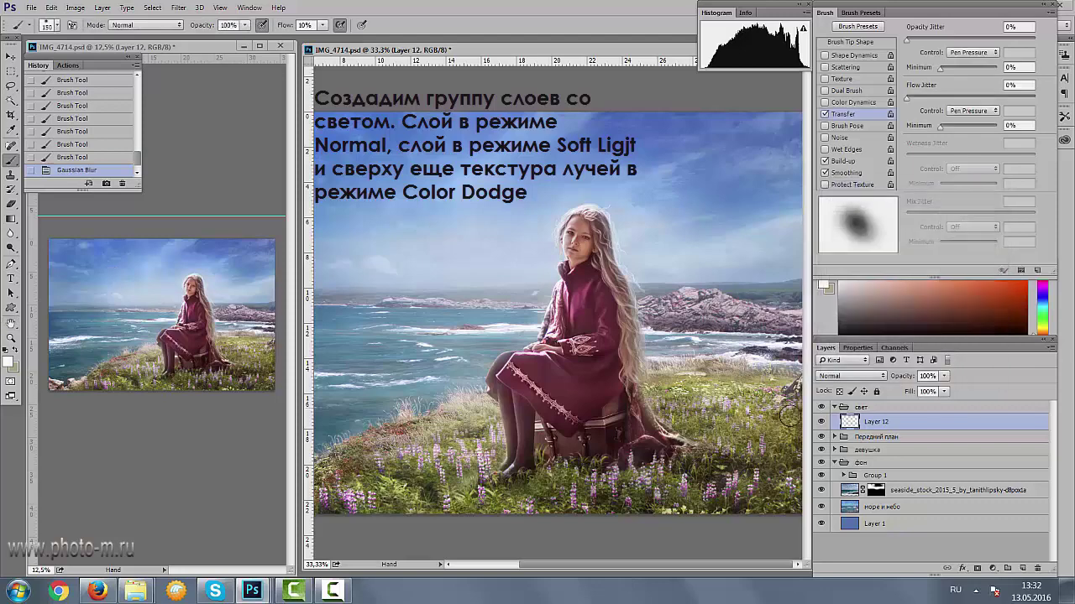
- Dab extra soft light onto a new Soft Light layer
click(1022, 568)
click(850, 376)
click(848, 246)
click(557, 233)
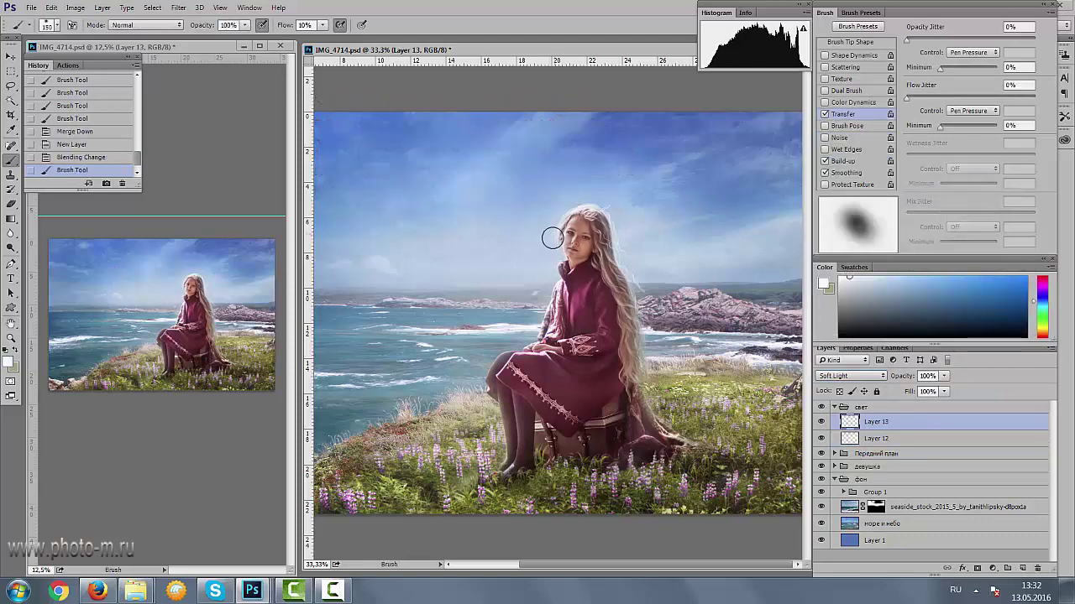
click(558, 282)
click(554, 319)
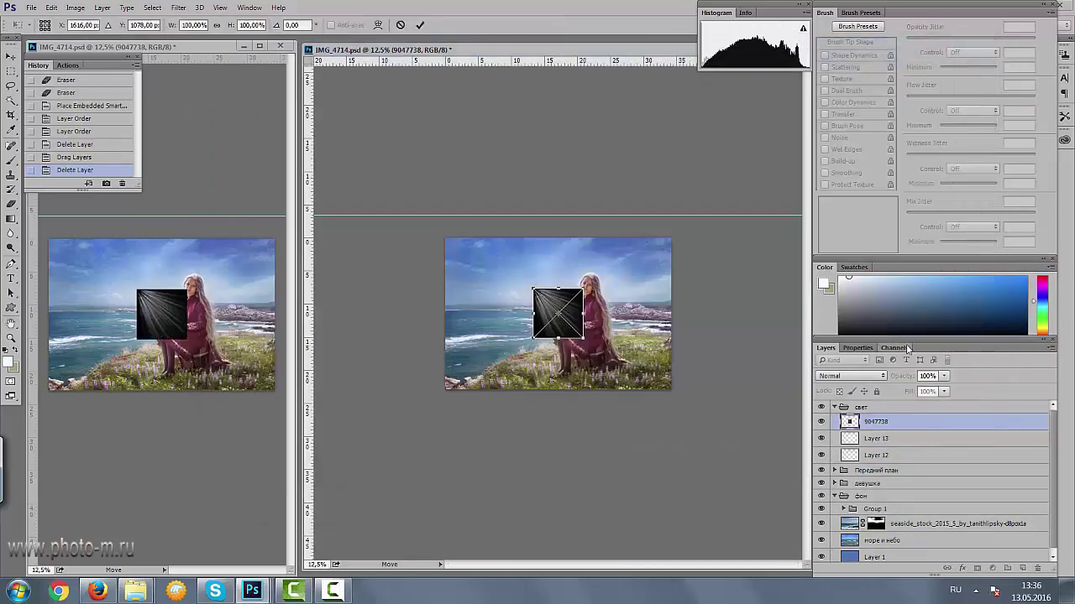
- Warp the ray texture so the rays fan across the sky
right_click(544, 286)
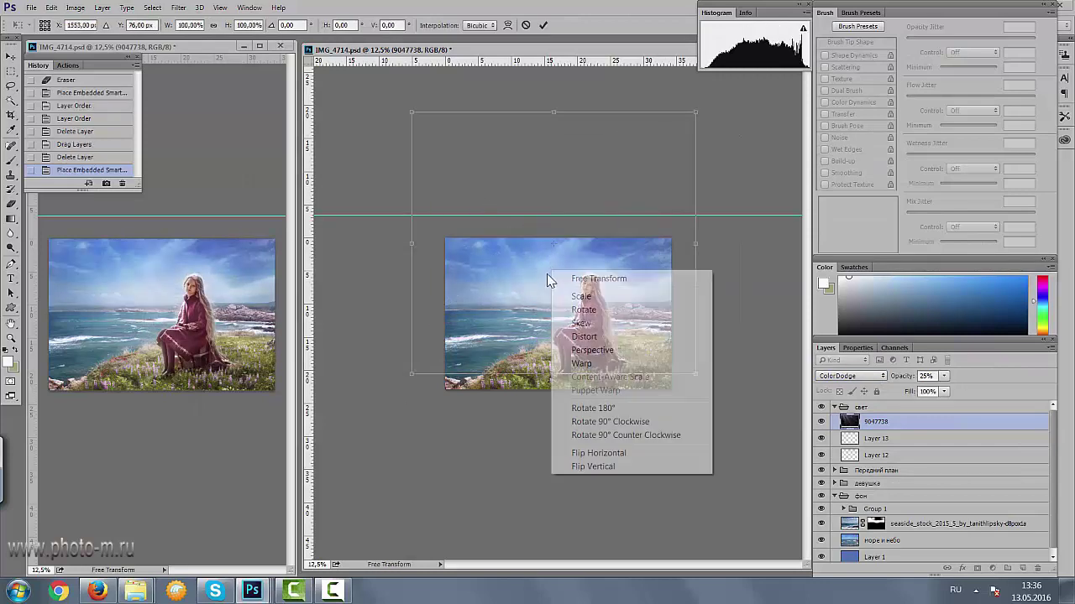
click(580, 352)
drag(523, 250, 434, 217)
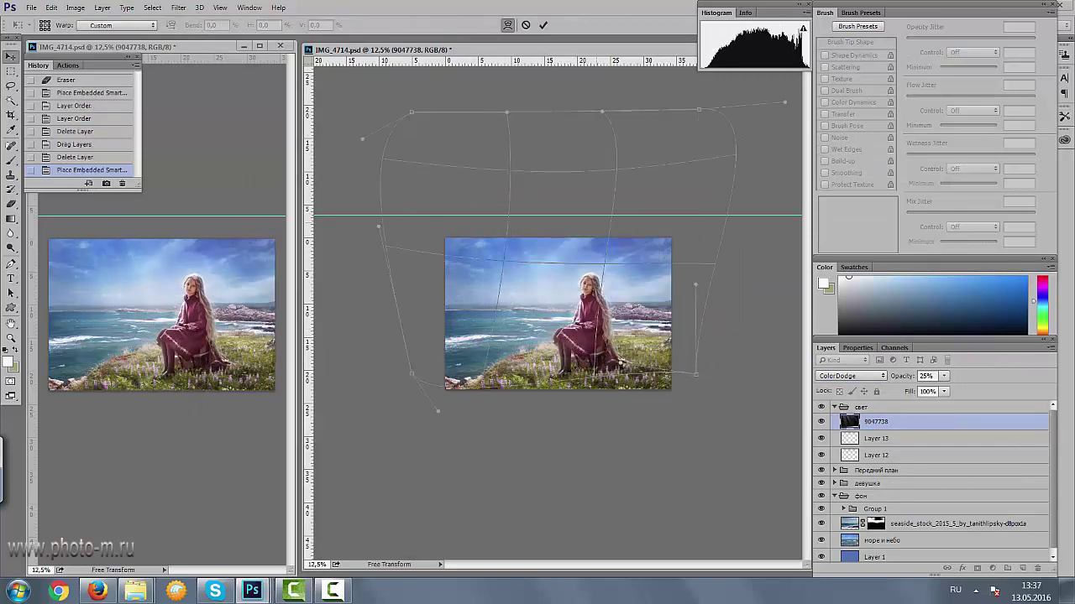
key(Return)
- Darken the ray texture with a Curves layer clipped to it
click(992, 569)
click(914, 375)
key(ctrl+alt+g)
drag(956, 463, 957, 485)
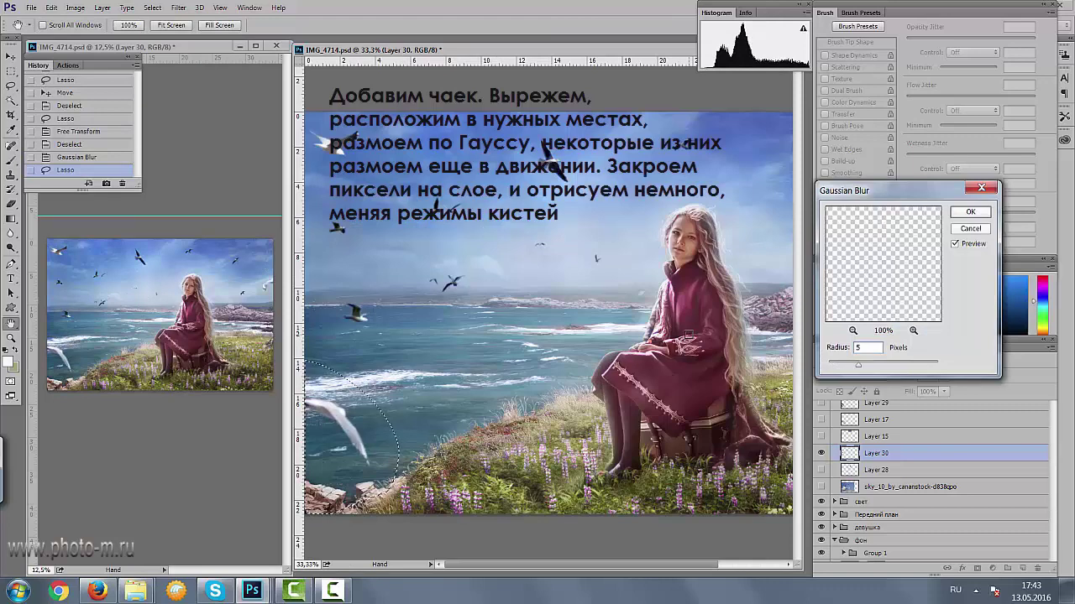
- Soften a flying seagull with Motion Blur
key(Escape)
click(178, 8)
click(115, 244)
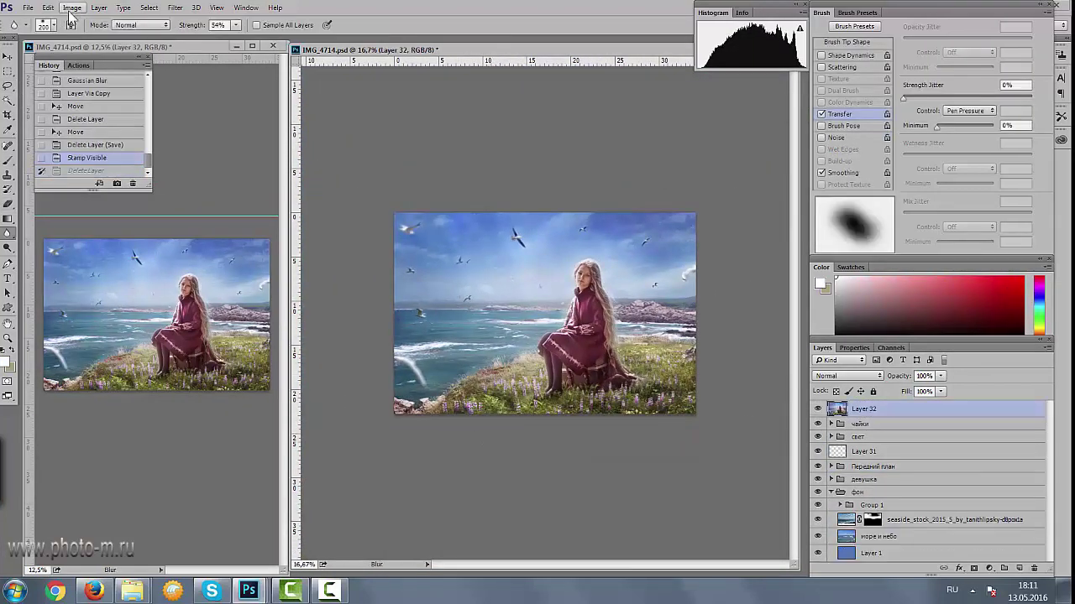
click(72, 8)
mouse_move(92, 21)
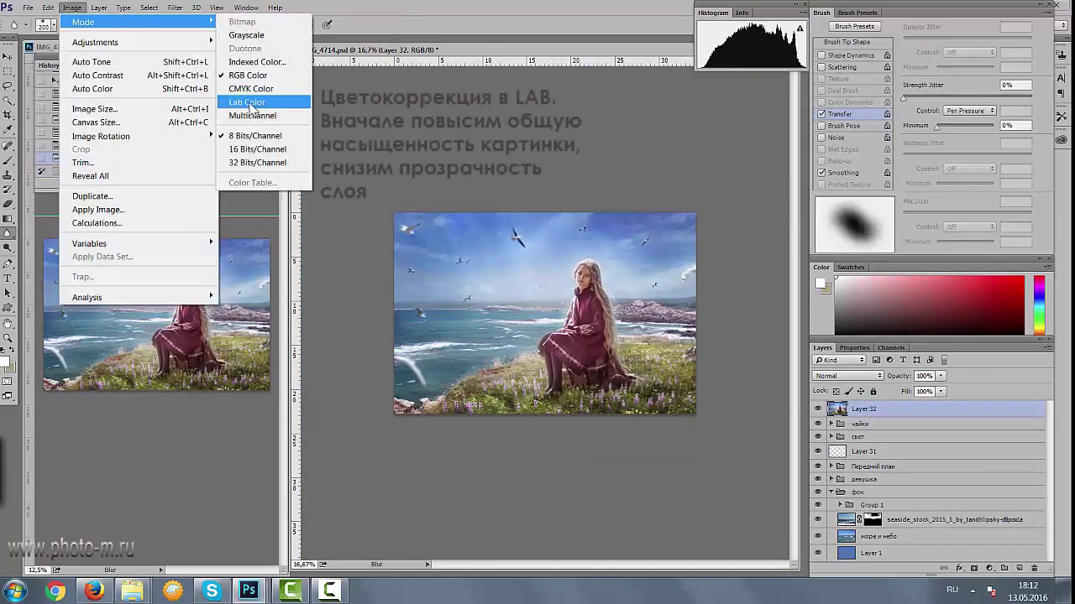
- Convert the image to Lab Color and add a Curves layer with a Lightness point
click(250, 103)
click(488, 225)
click(989, 568)
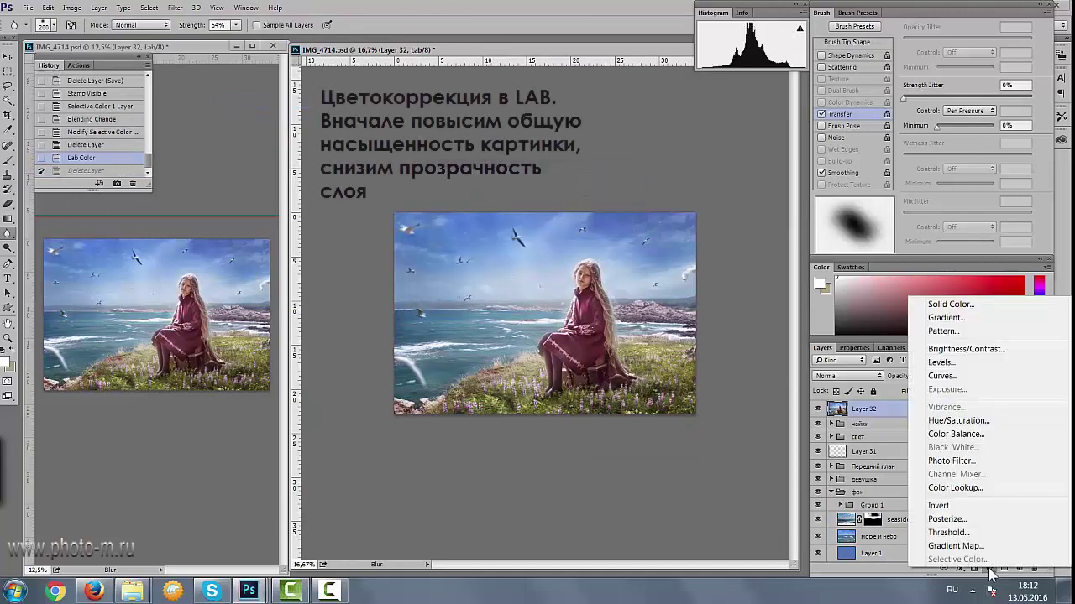
click(940, 375)
click(928, 487)
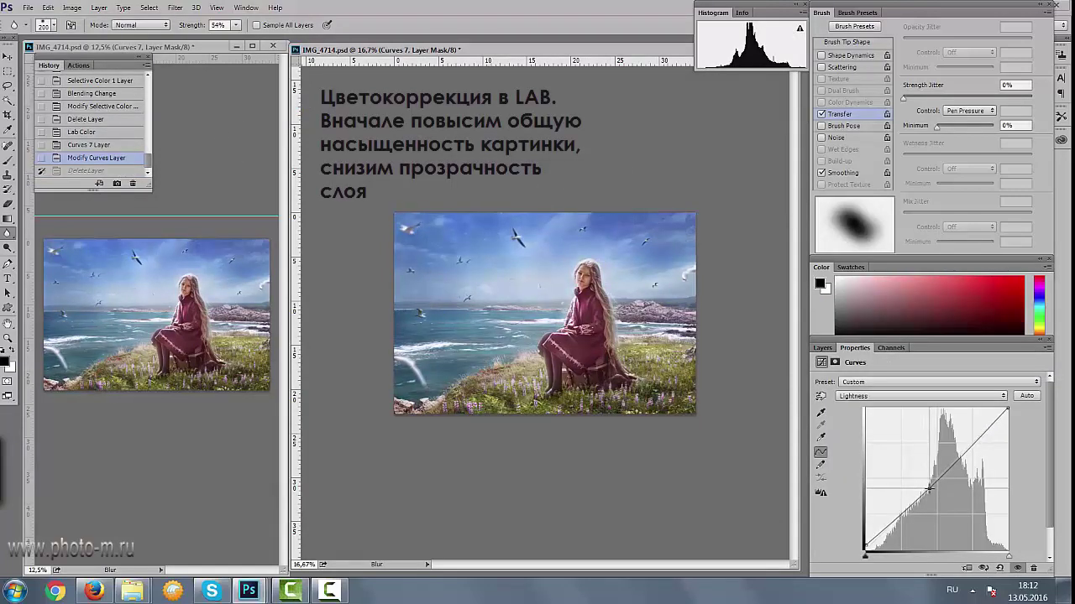
- Steepen that Curves layer's a and b channel curves to boost saturation
click(874, 397)
click(877, 420)
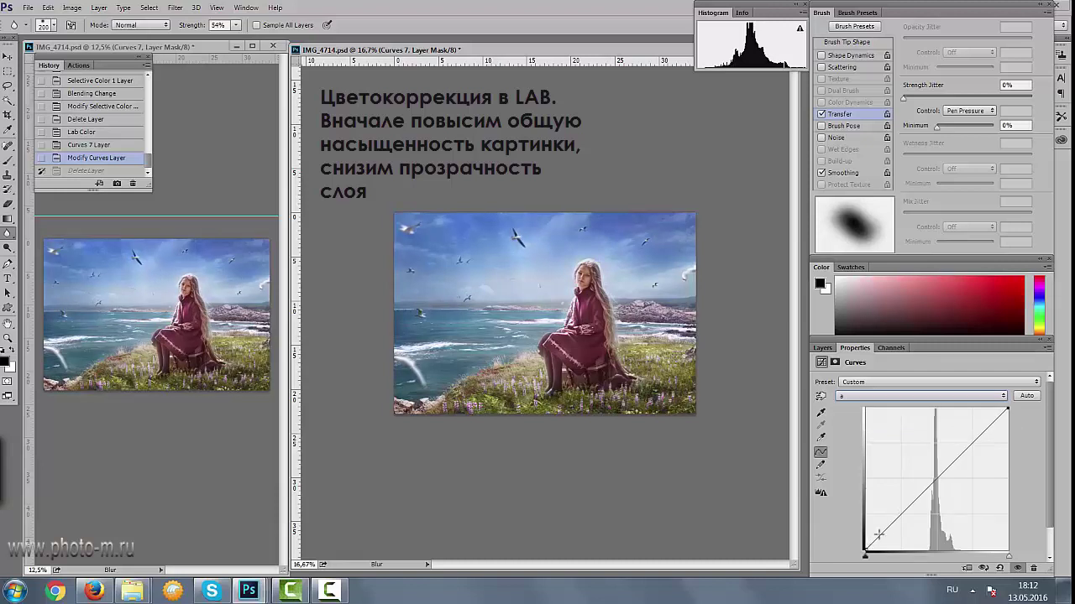
drag(873, 555, 879, 555)
drag(1008, 409, 994, 404)
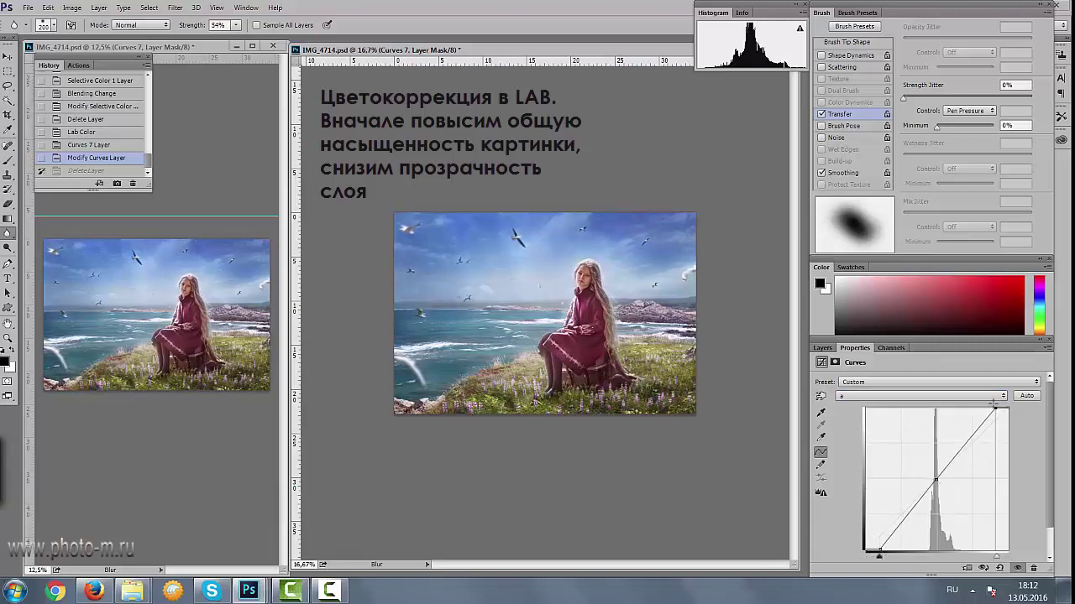
click(905, 397)
click(905, 427)
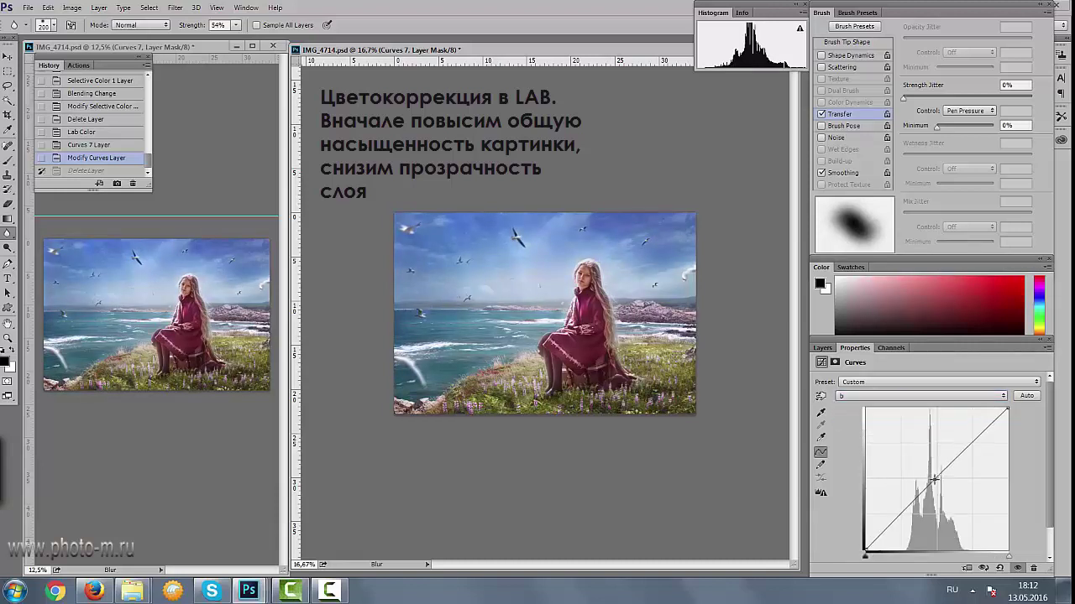
drag(1008, 409, 991, 407)
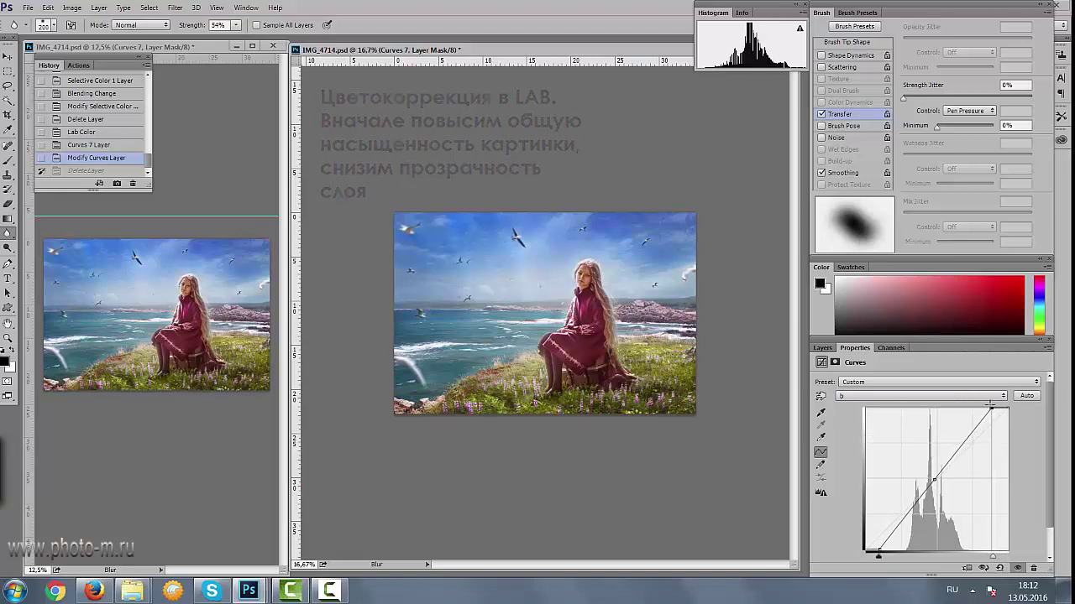
click(822, 348)
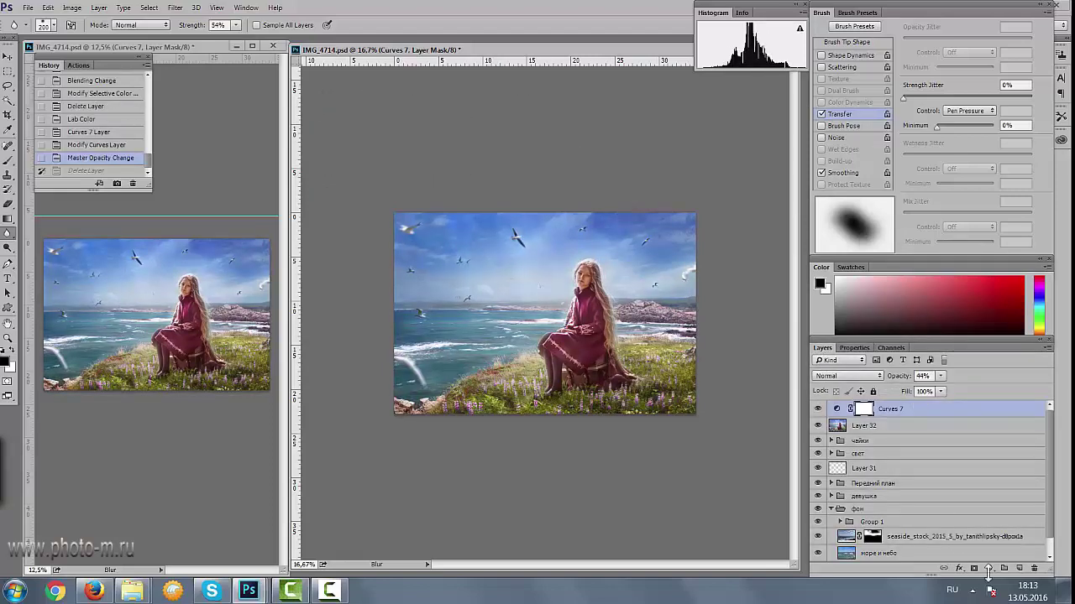
- Add a second Curves layer that slightly brightens the Lightness curve
click(989, 569)
click(940, 375)
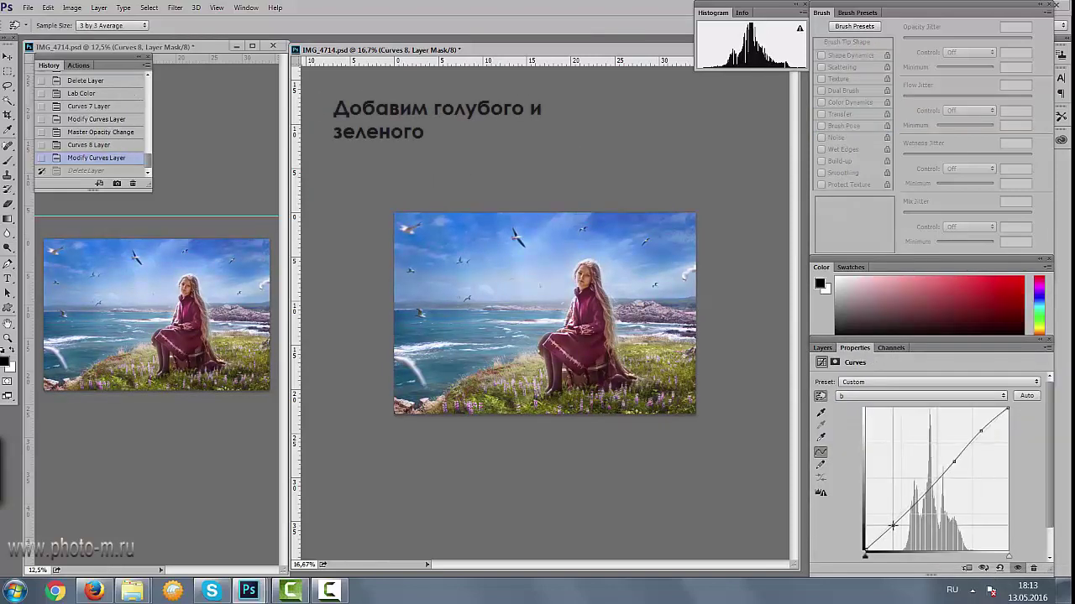
click(857, 396)
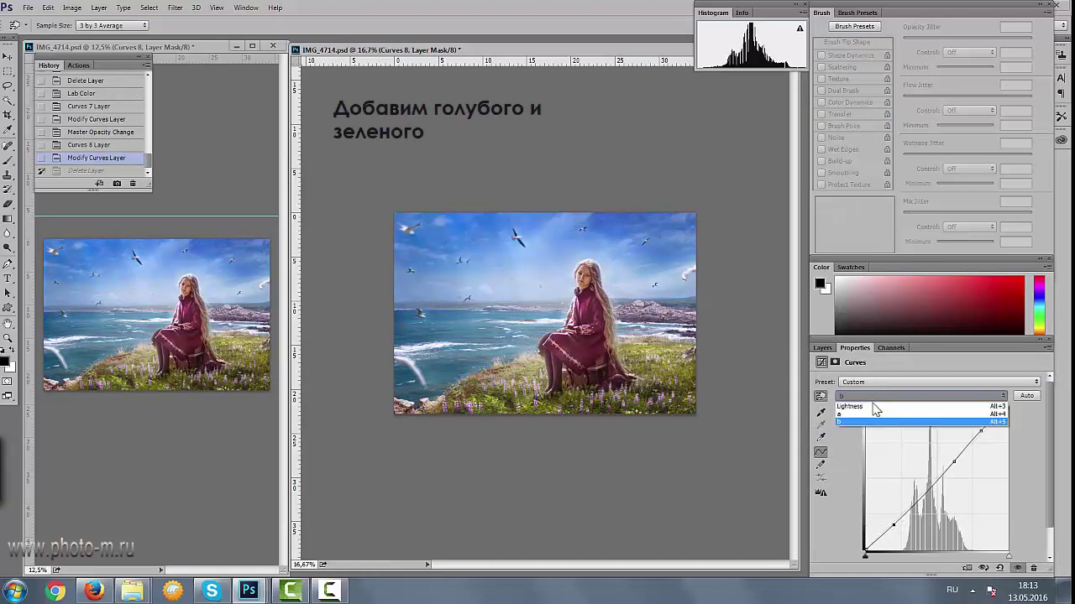
click(878, 408)
drag(933, 480, 922, 492)
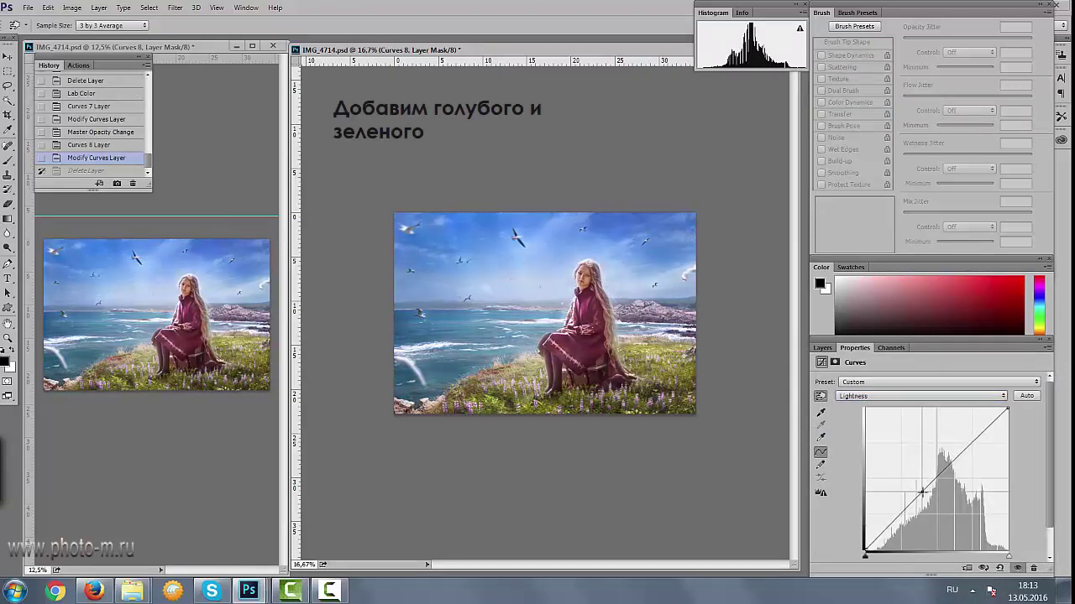
- Bend the second curve's a channel toward cyan-green to add green
click(856, 396)
click(852, 422)
click(865, 396)
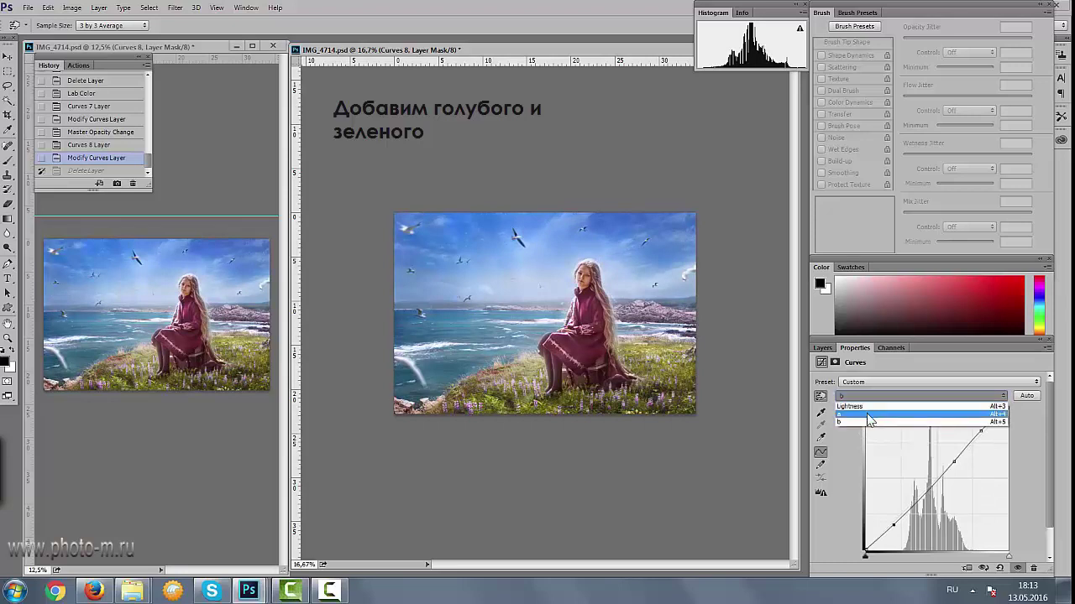
click(869, 415)
click(949, 467)
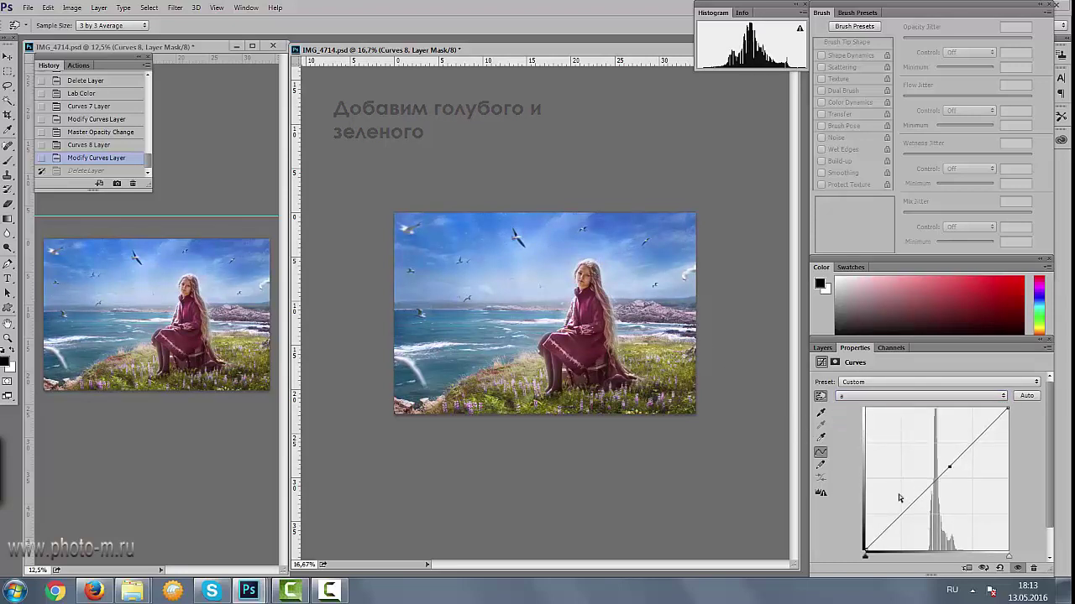
drag(895, 522, 895, 525)
drag(1008, 409, 989, 408)
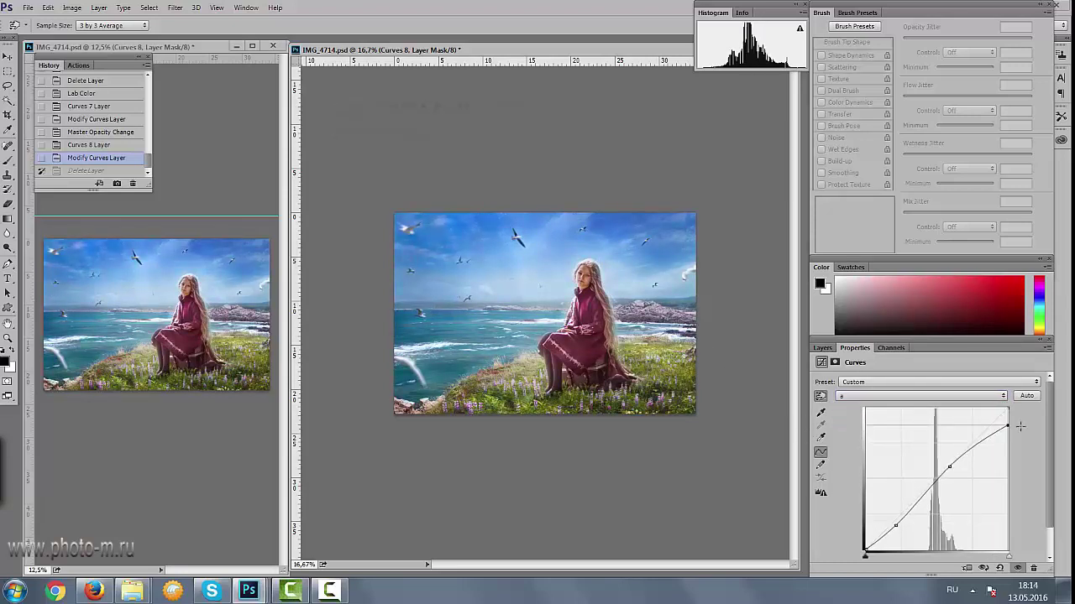
click(822, 348)
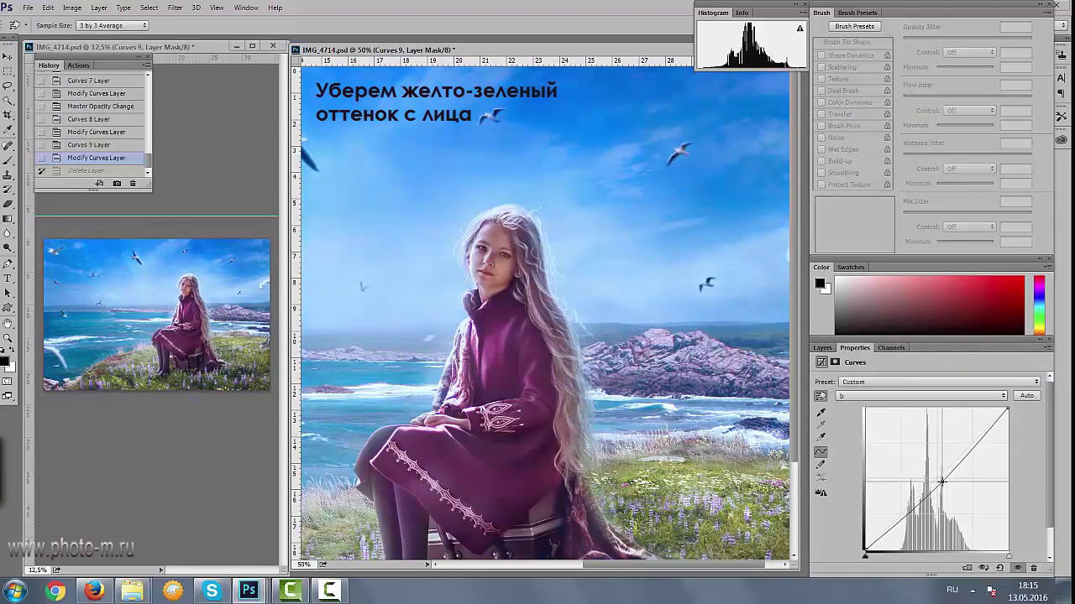
- Nudge the Curves 9 b-channel point up slightly and return to the Lightness channel
drag(943, 485, 940, 480)
click(873, 395)
click(867, 408)
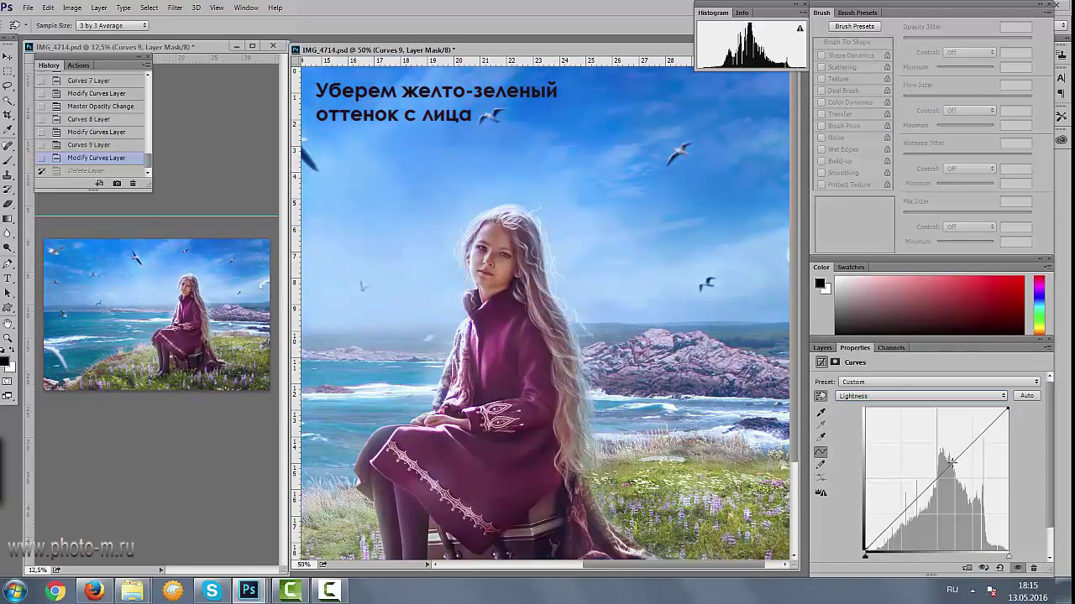
click(824, 348)
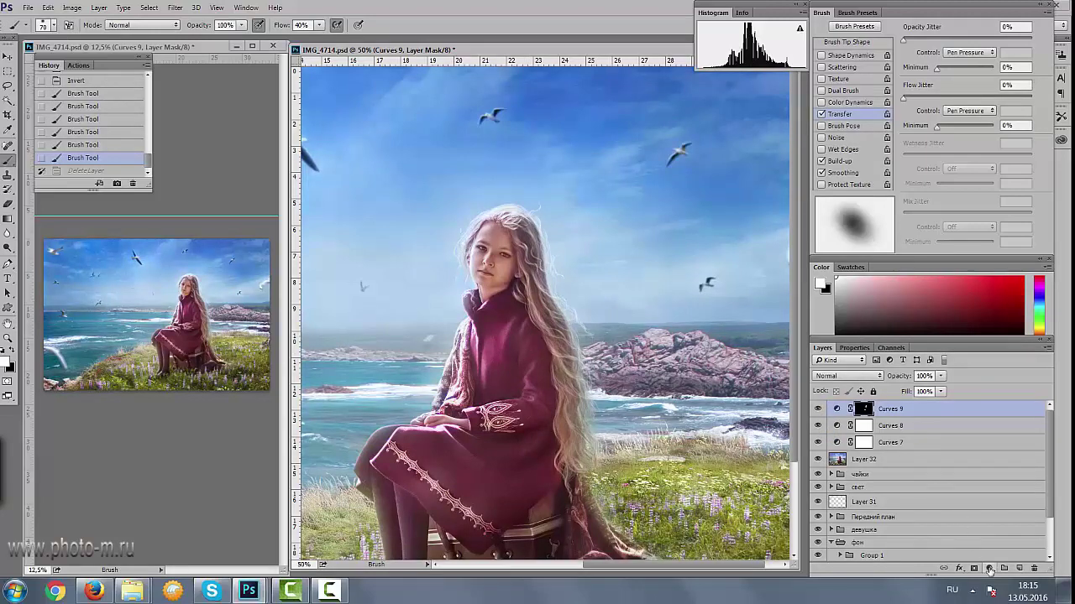
- Add a Curves 10 layer and invert its mask to black, ready to brush in
click(989, 568)
click(940, 377)
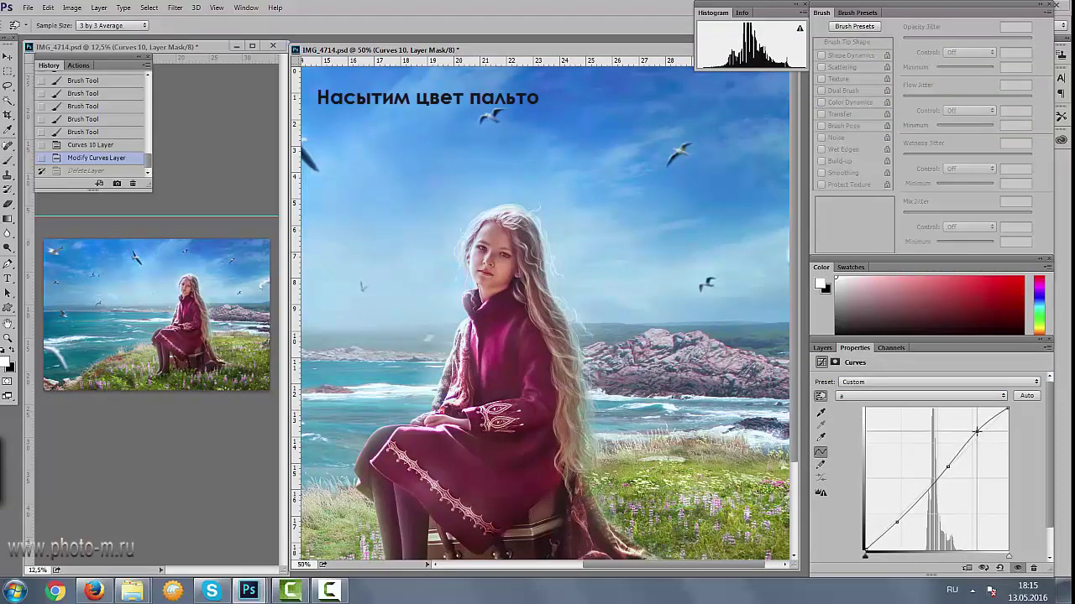
click(821, 348)
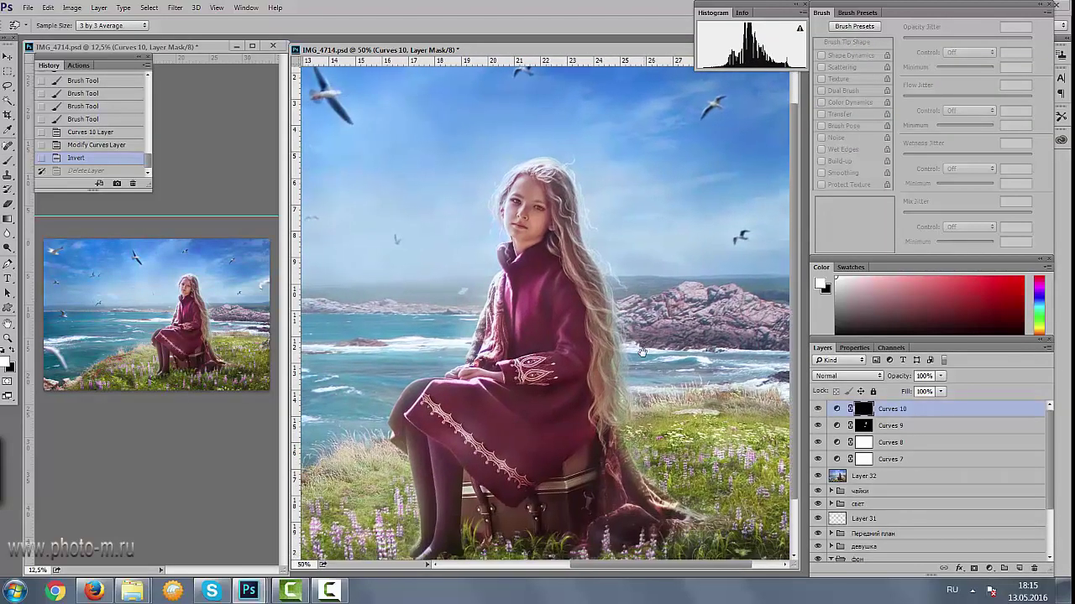
key(ctrl+i)
key(b)
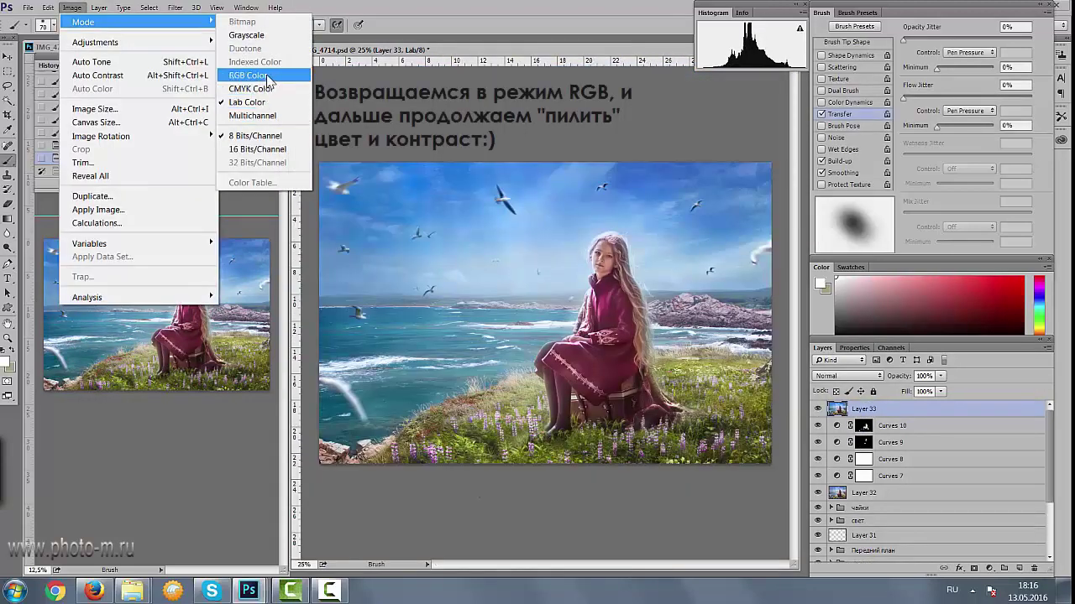
- Compare with Layer 33 hidden, darken the yellows' HSL luminance in Camera Raw, and apply it
click(819, 408)
click(819, 410)
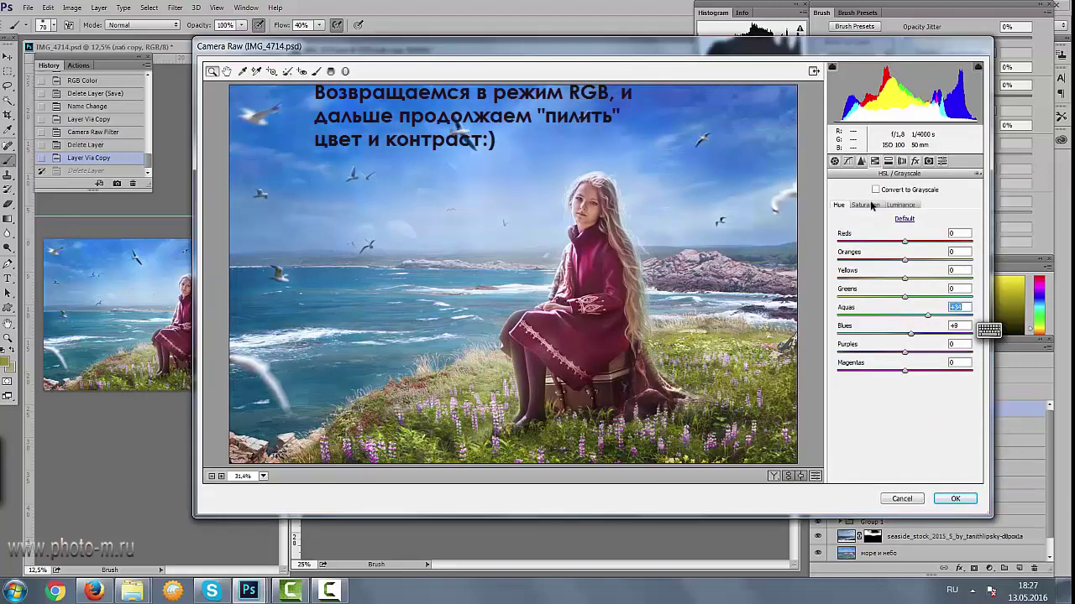
click(872, 206)
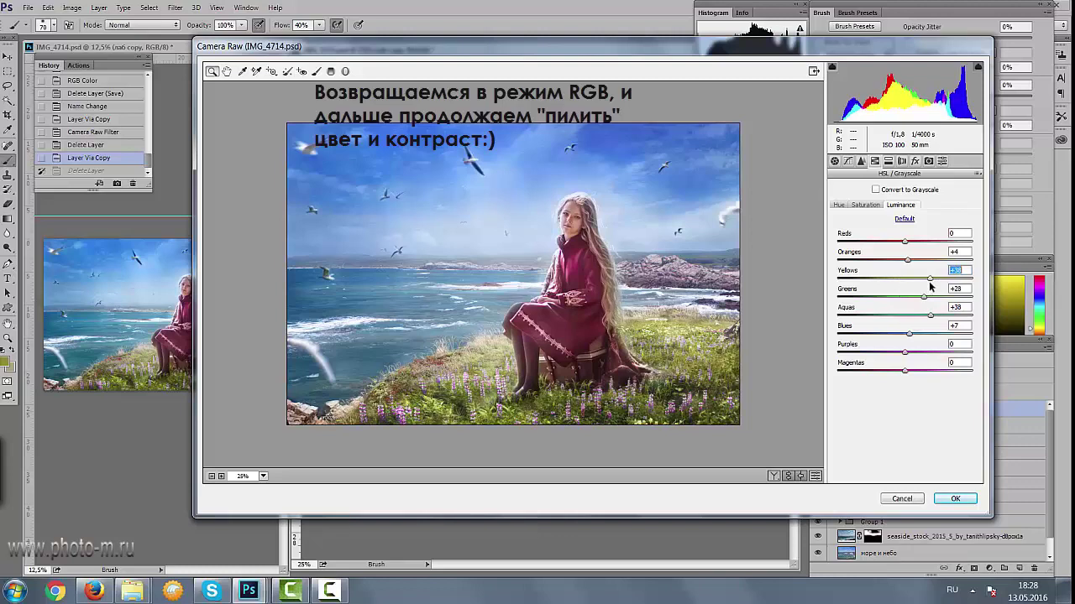
drag(929, 279, 899, 298)
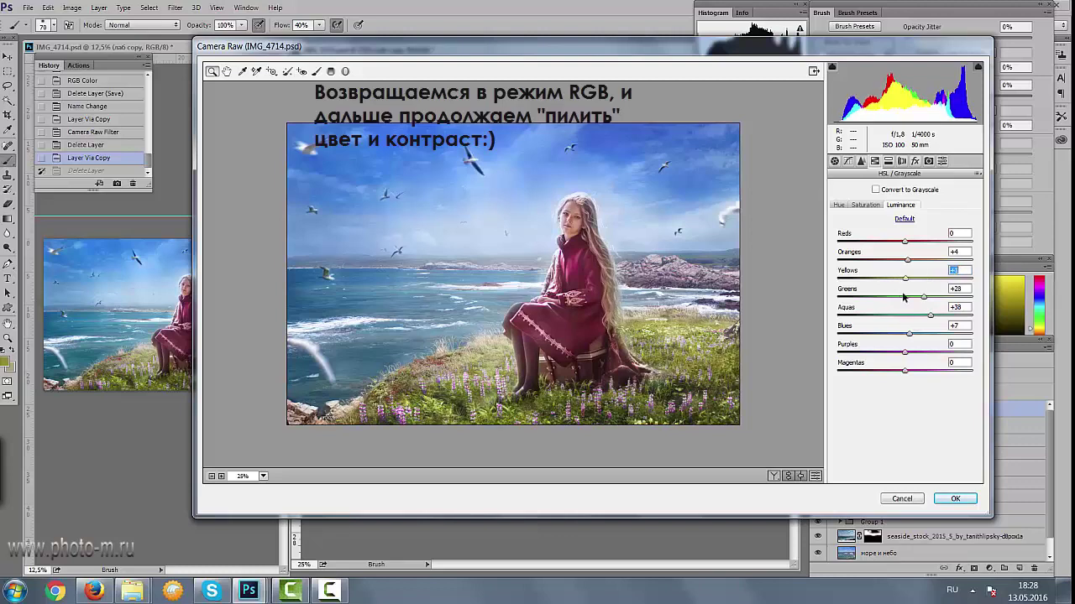
click(954, 499)
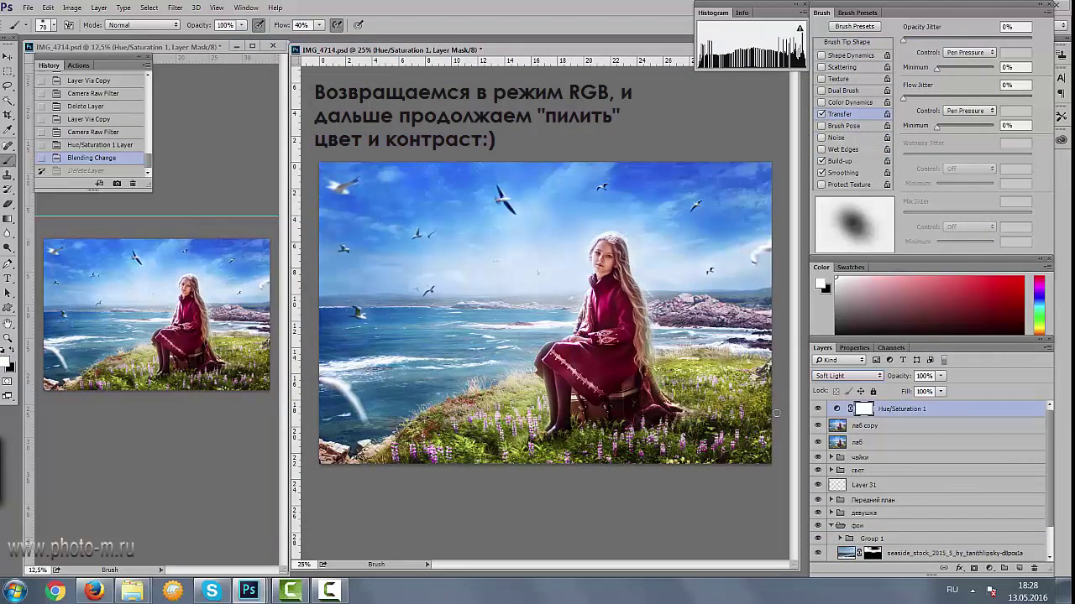
- Colorize Hue/Saturation 1 with a slightly shifted hue and lower its layer opacity
double_click(840, 409)
click(868, 487)
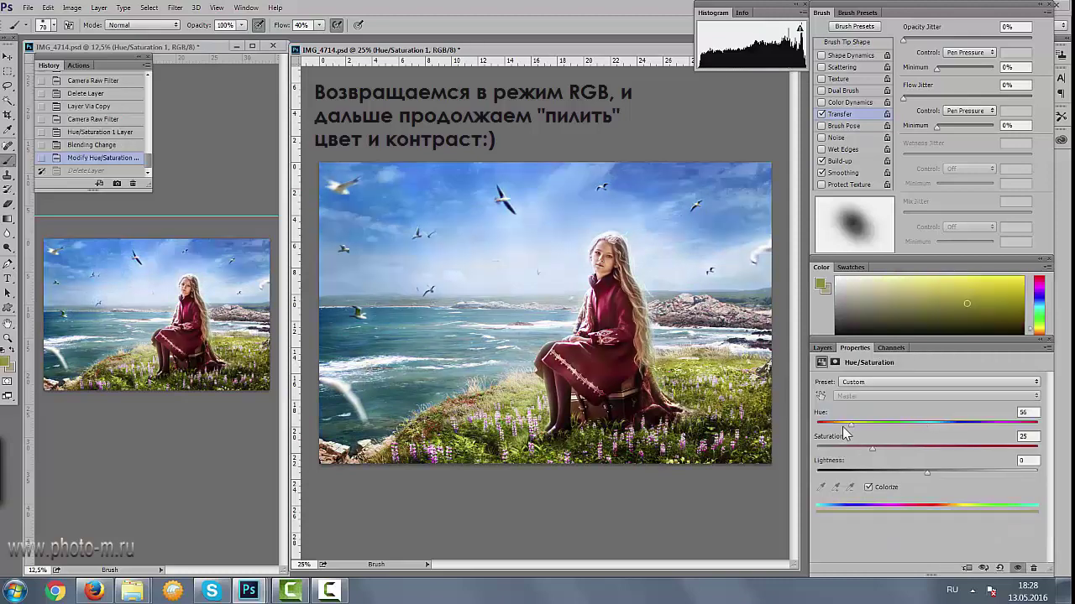
drag(842, 426, 833, 429)
click(822, 348)
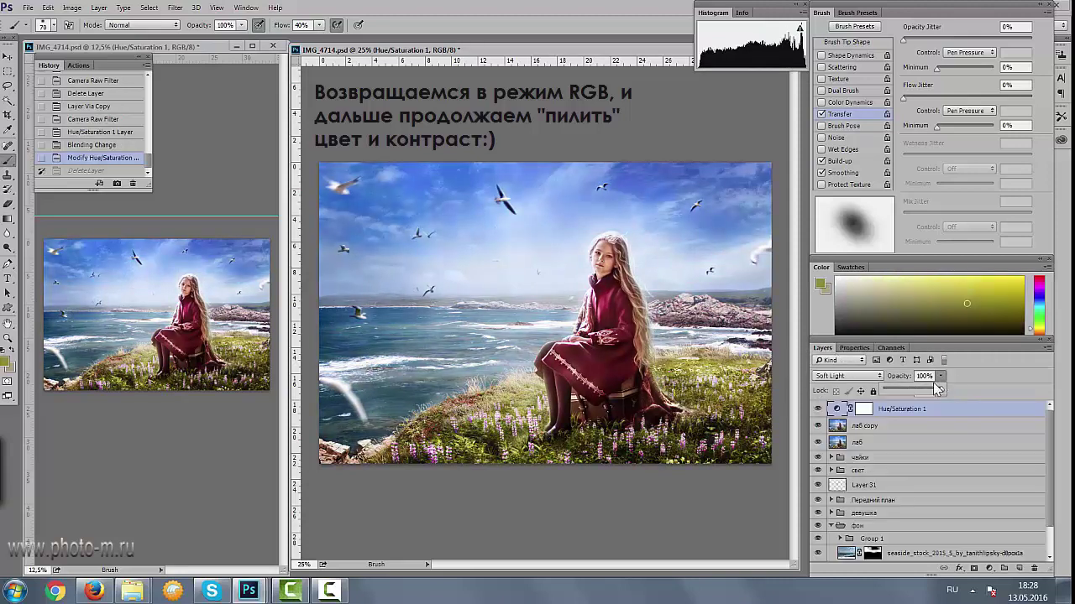
drag(897, 387, 889, 391)
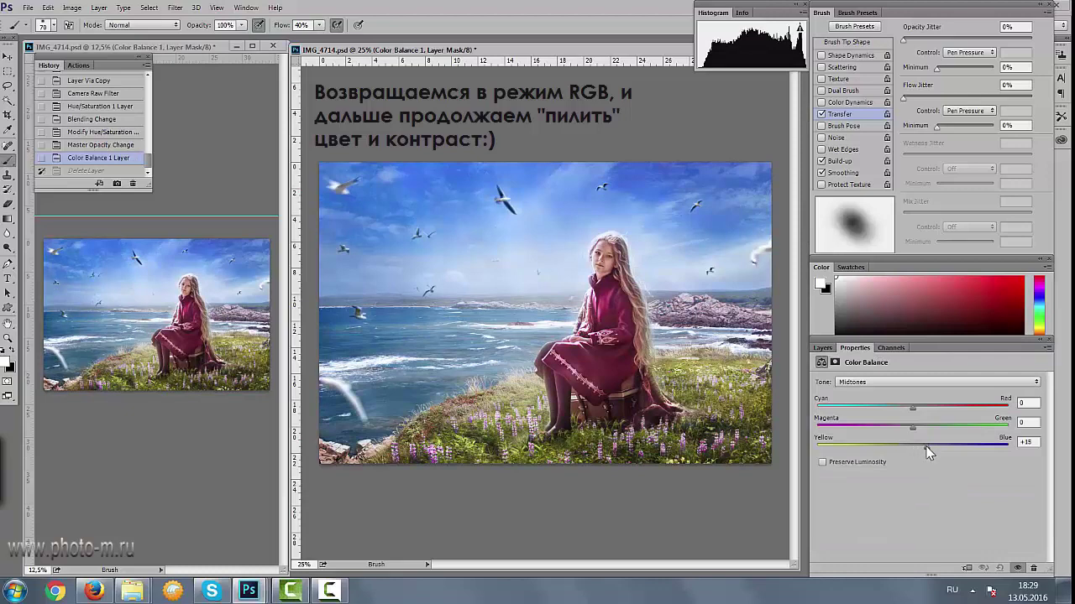
- Cool the Color Balance highlights to Cyan/Red −6, Yellow/Blue +1, Magenta/Green 0
click(907, 382)
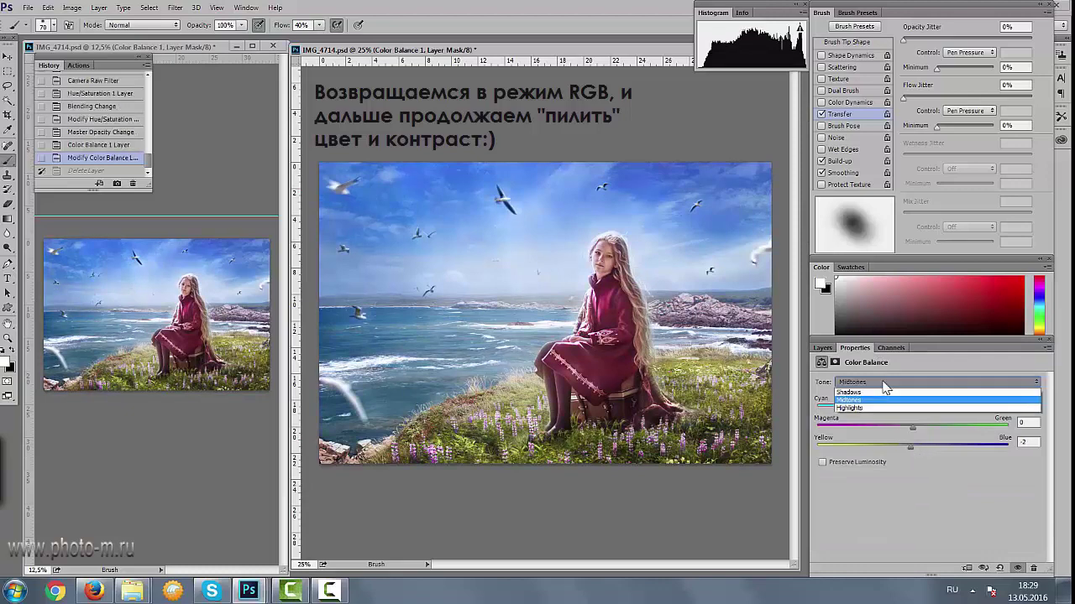
click(905, 413)
drag(921, 407, 909, 409)
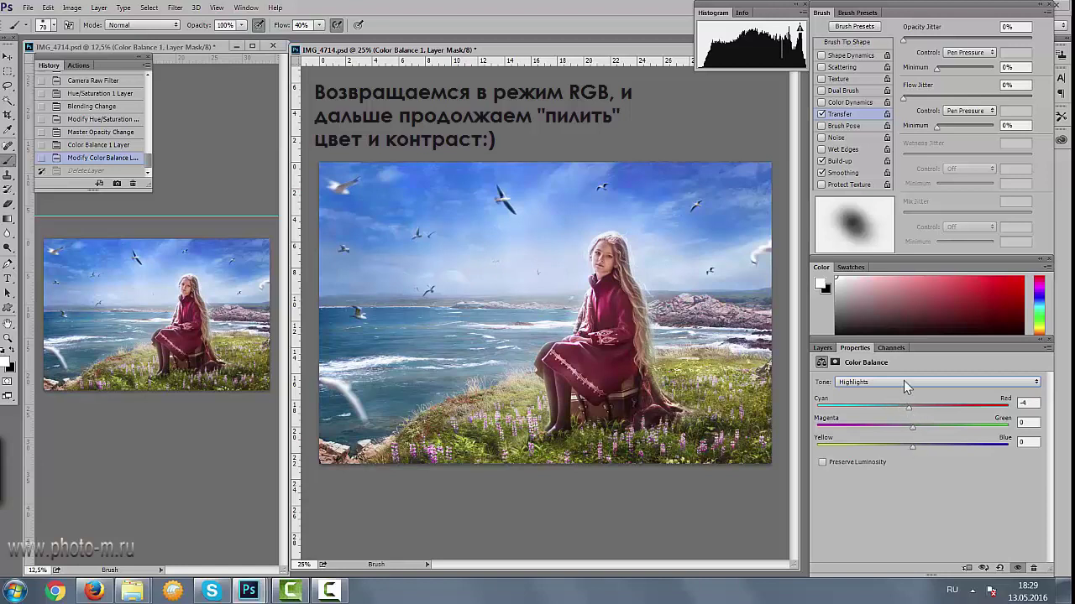
click(905, 386)
click(891, 394)
click(873, 383)
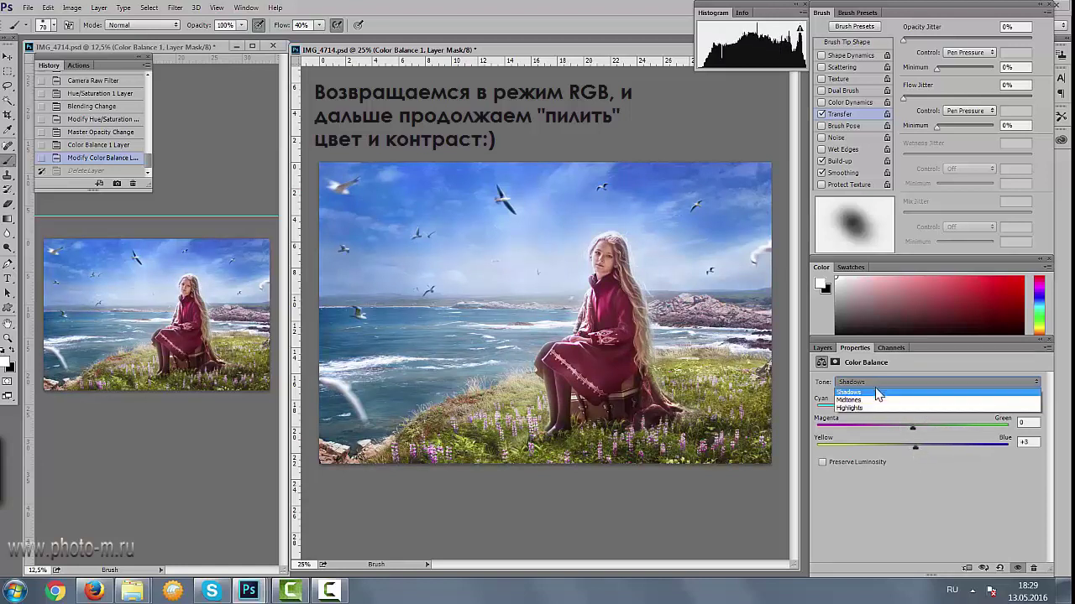
click(869, 412)
drag(917, 426, 914, 447)
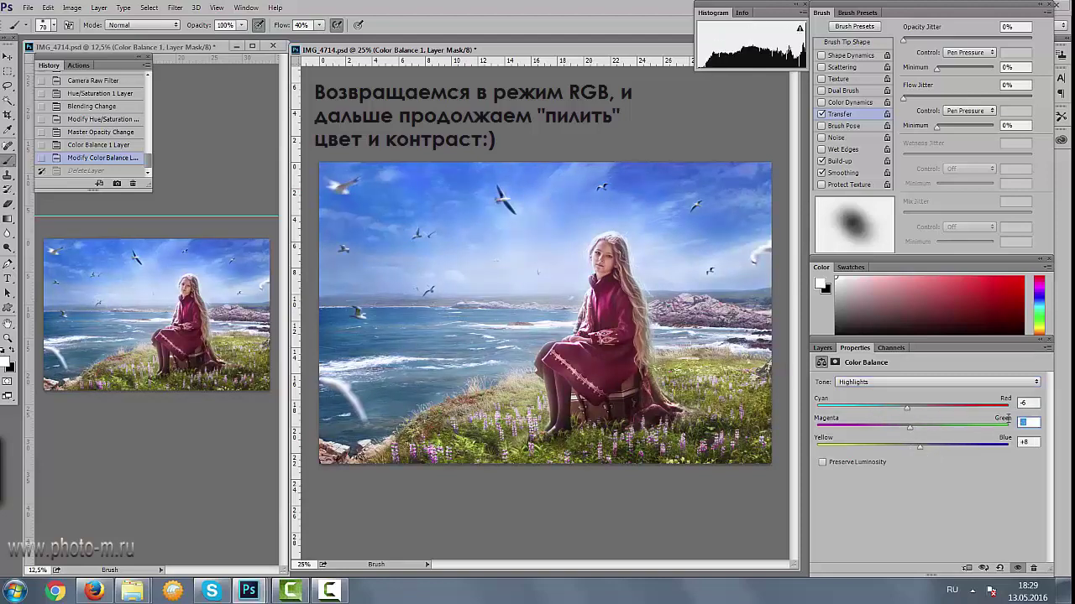
key(shift+Tab)
text(0)
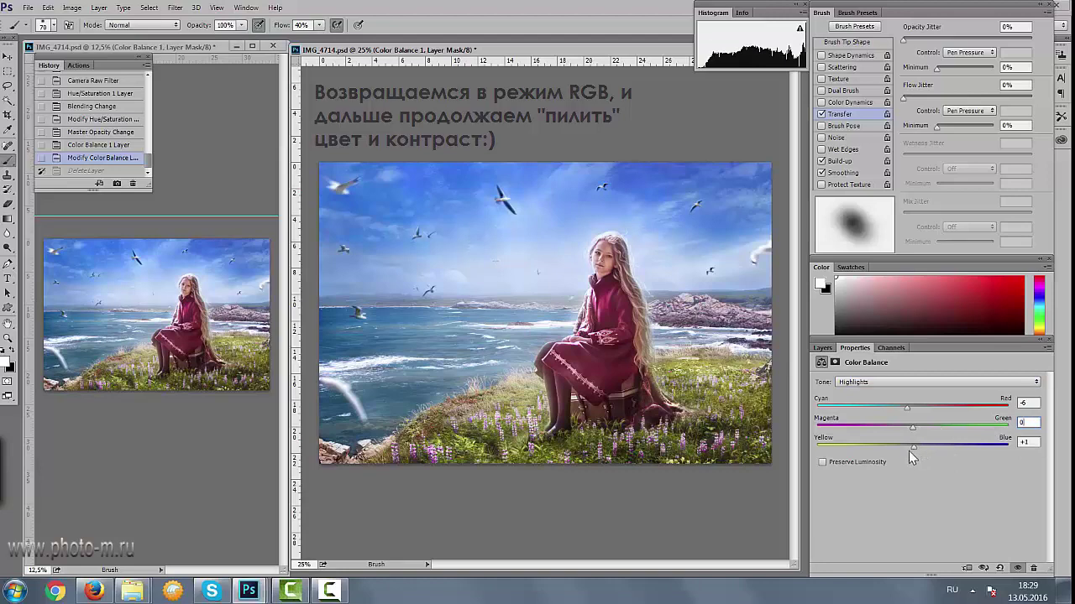
click(822, 348)
- Add Curves 7 with an RGB midpoint and lift the red channel's shadows slightly
click(990, 569)
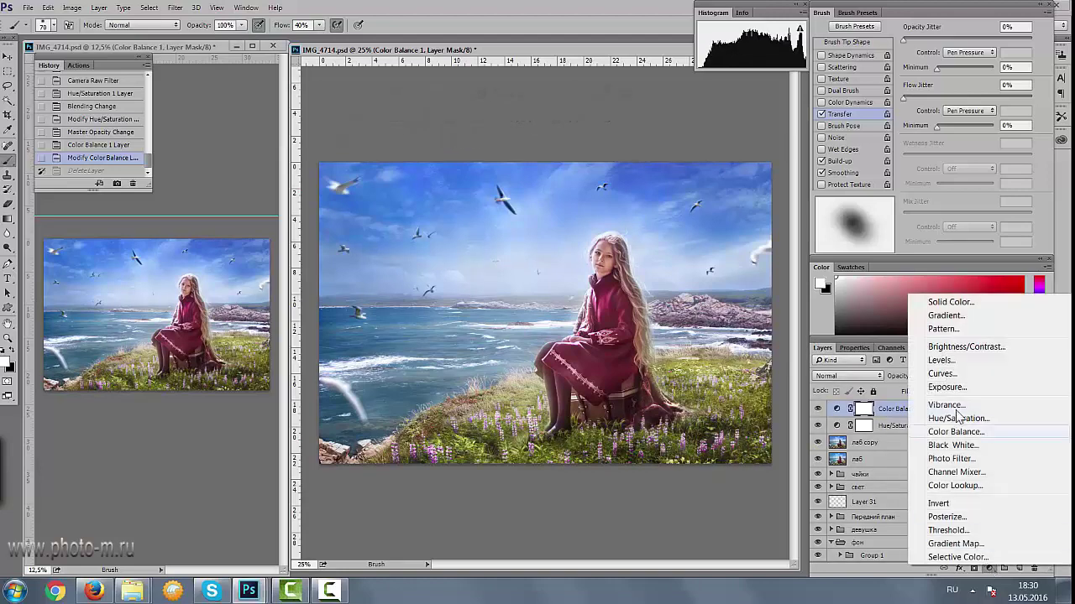
click(888, 463)
click(912, 505)
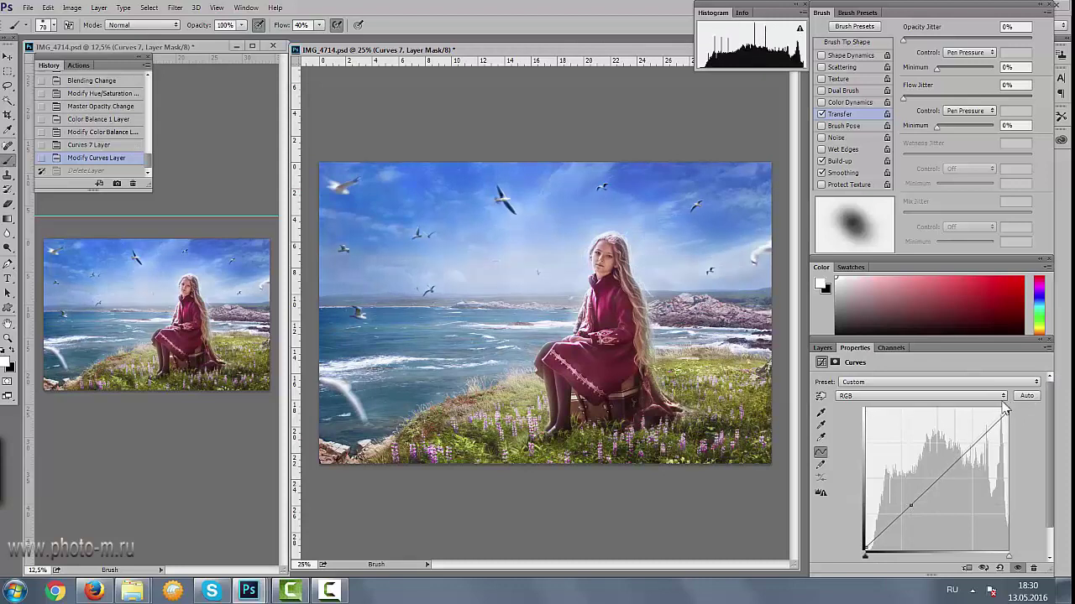
click(878, 396)
click(878, 409)
drag(866, 550, 863, 544)
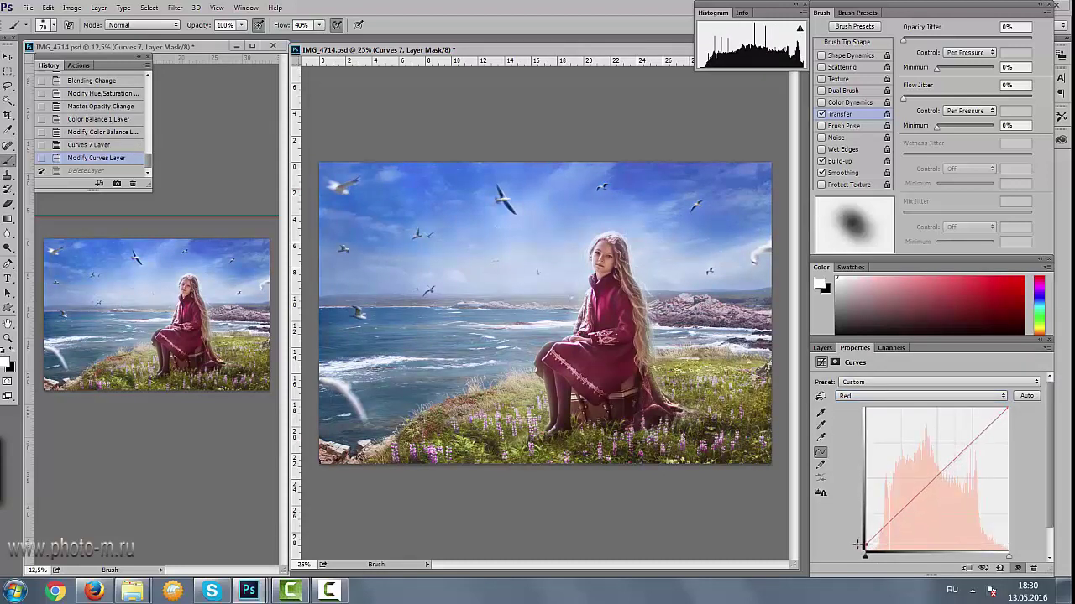
- Lift the blue shadows, pull in the blue highlights, and set the green white point
click(862, 397)
click(848, 428)
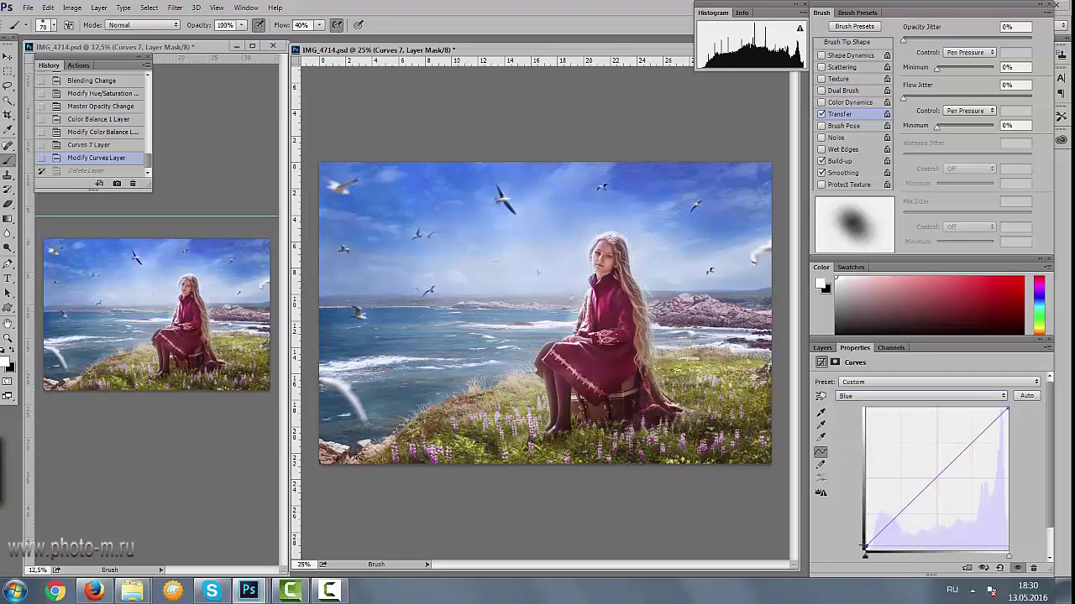
drag(864, 546, 864, 542)
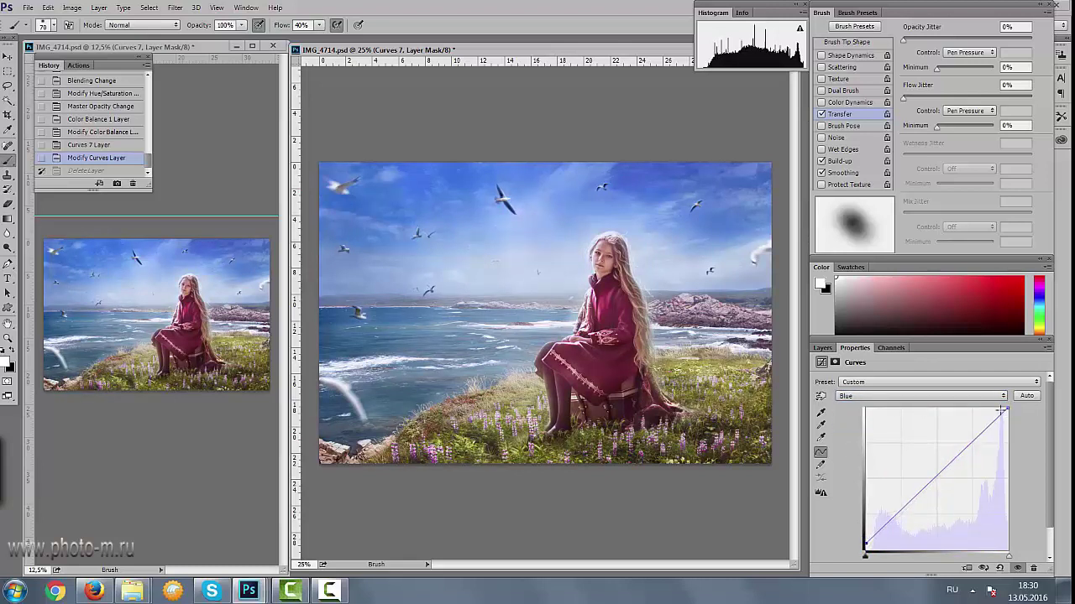
drag(1007, 408, 1006, 405)
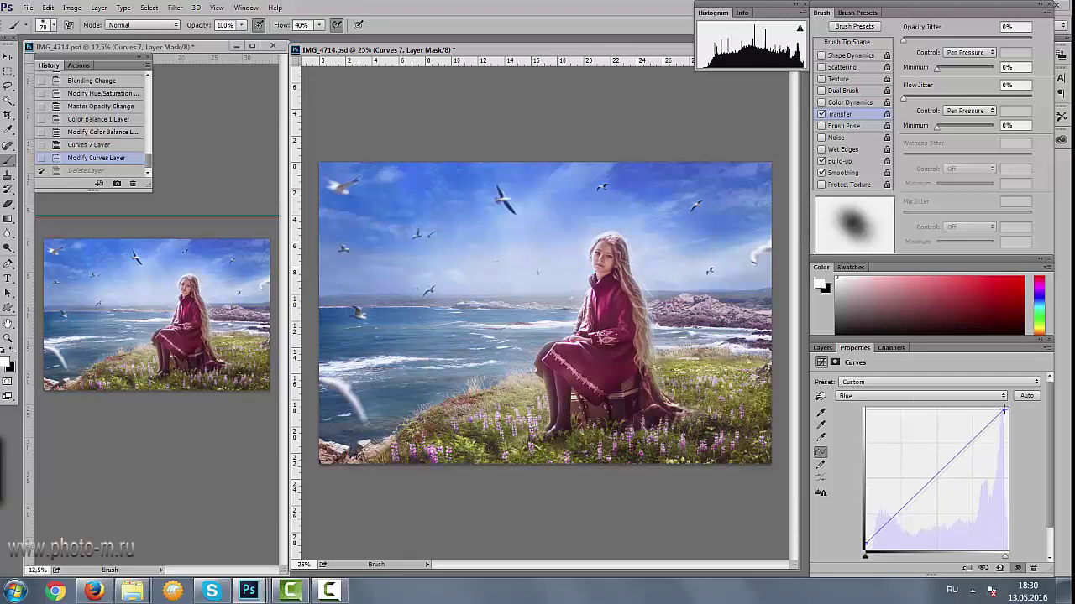
click(1000, 396)
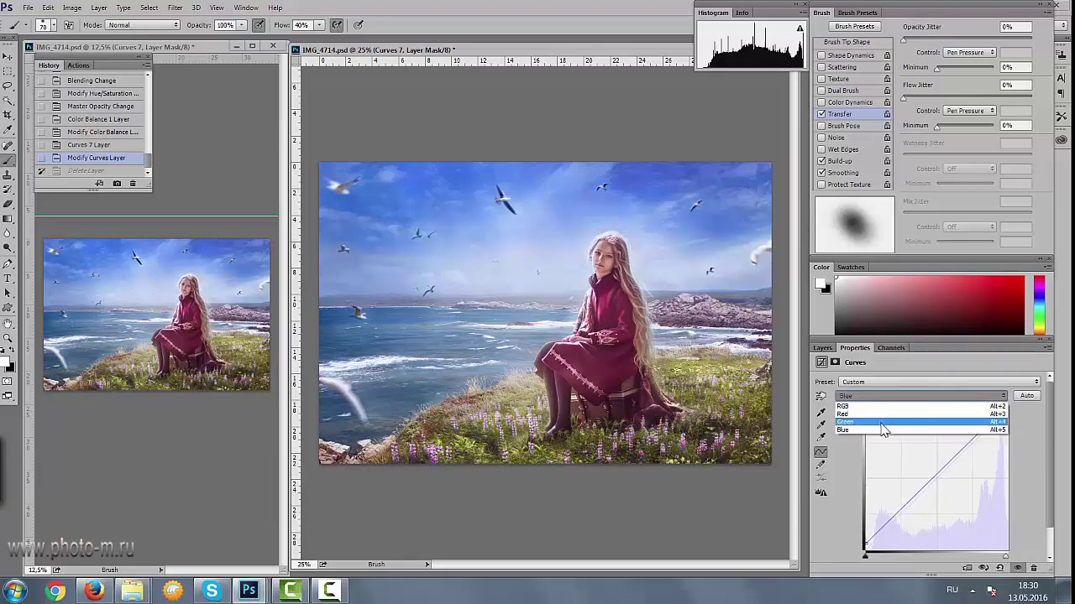
click(882, 426)
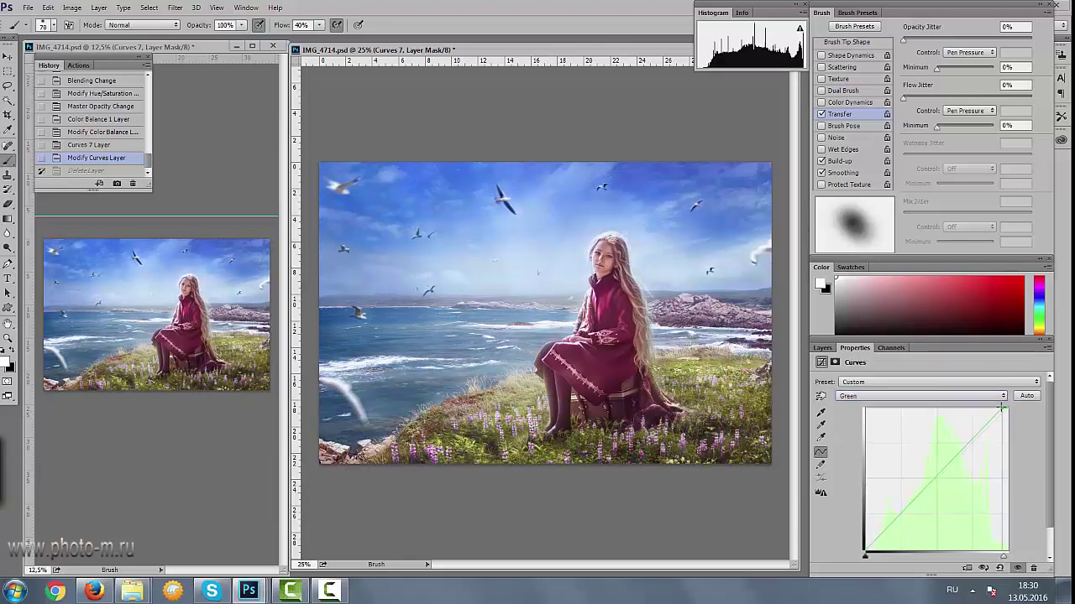
drag(1001, 408, 1005, 409)
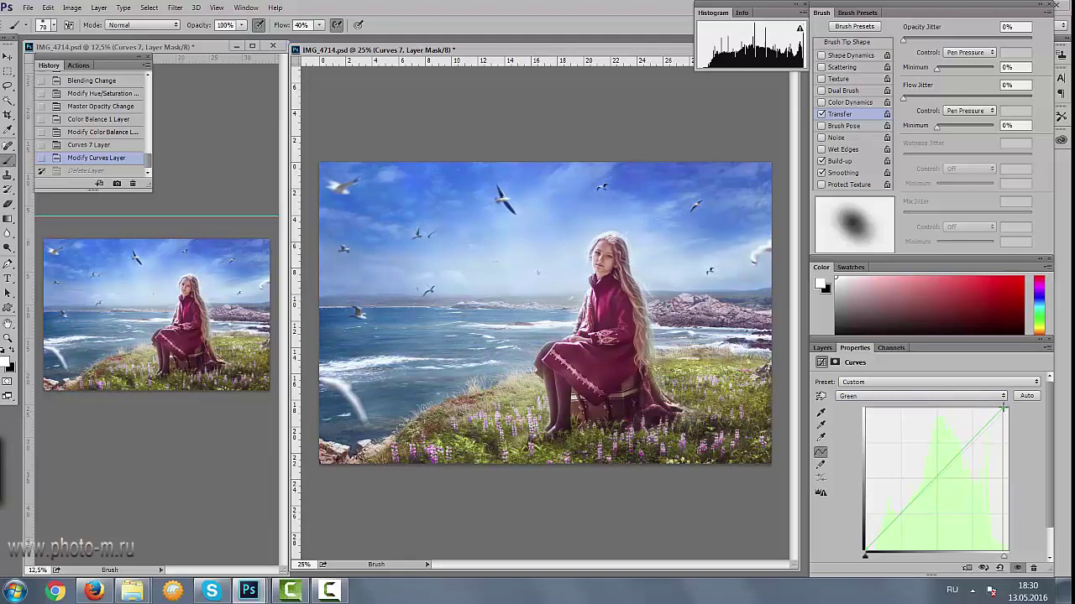
- Bring the layer list back into view
click(822, 348)
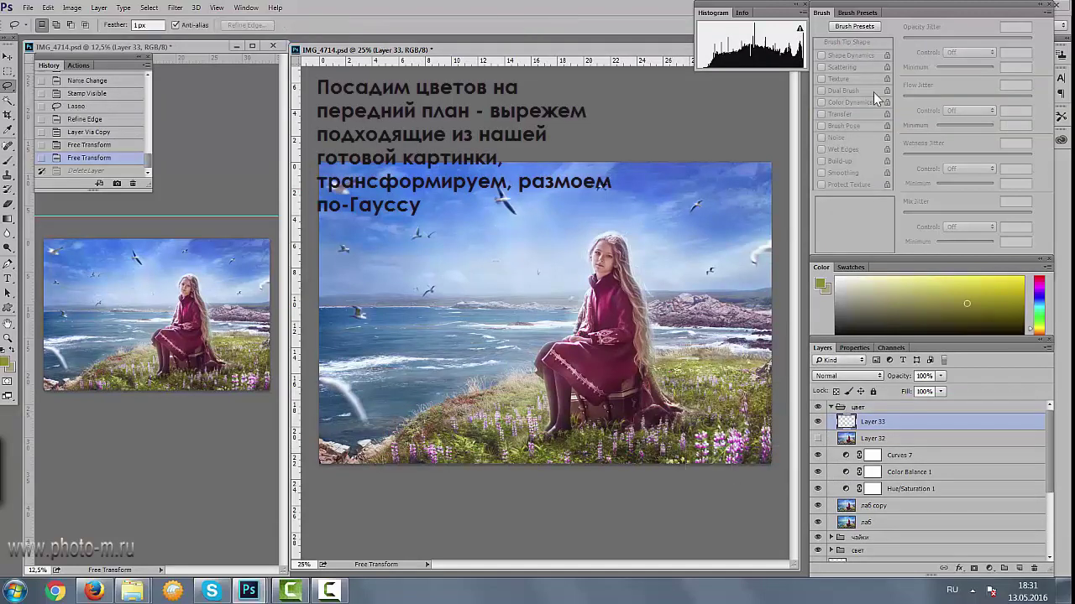
- Warp, duplicate and shift the bottom-right flowers, blur them 3 px, then add Selective Color
drag(771, 418, 699, 470)
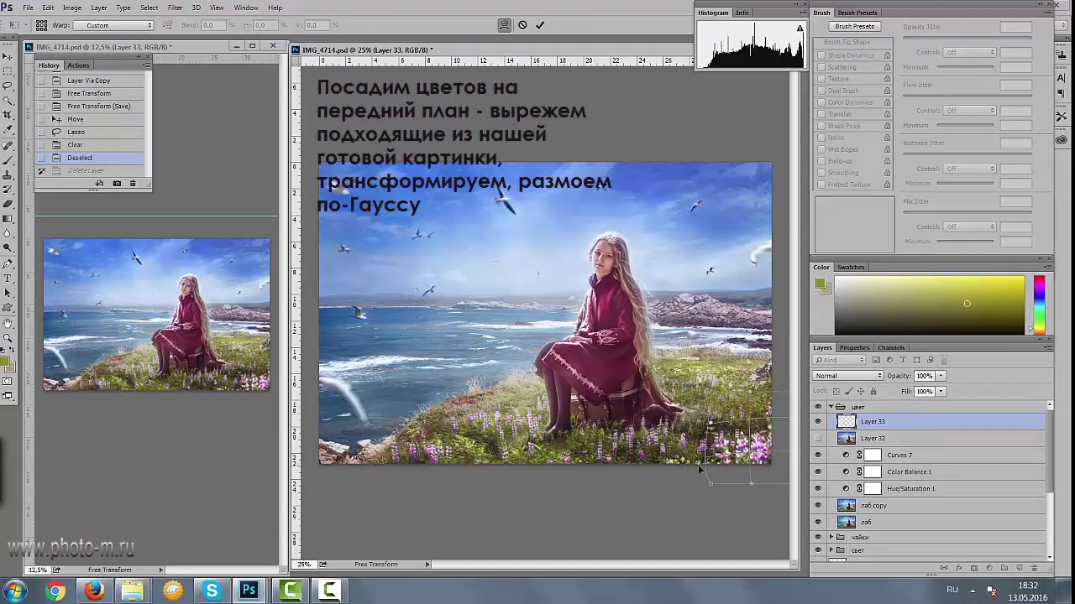
key(Return)
key(ctrl+j)
key(v)
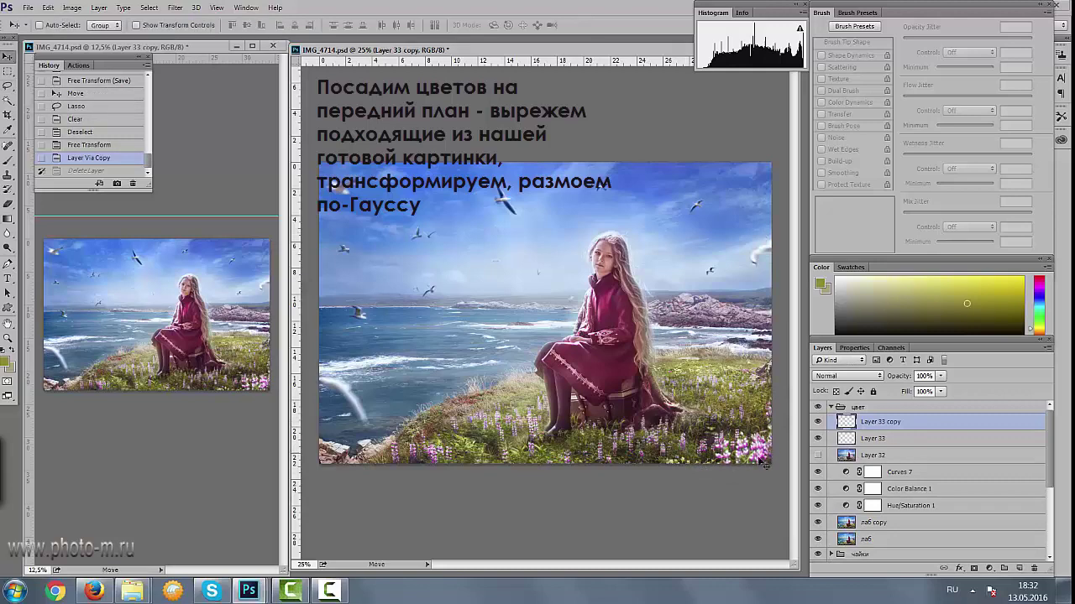
mouse_move(730, 449)
mouse_down()
mouse_move(674, 492)
mouse_move(637, 483)
mouse_move(682, 467)
mouse_up()
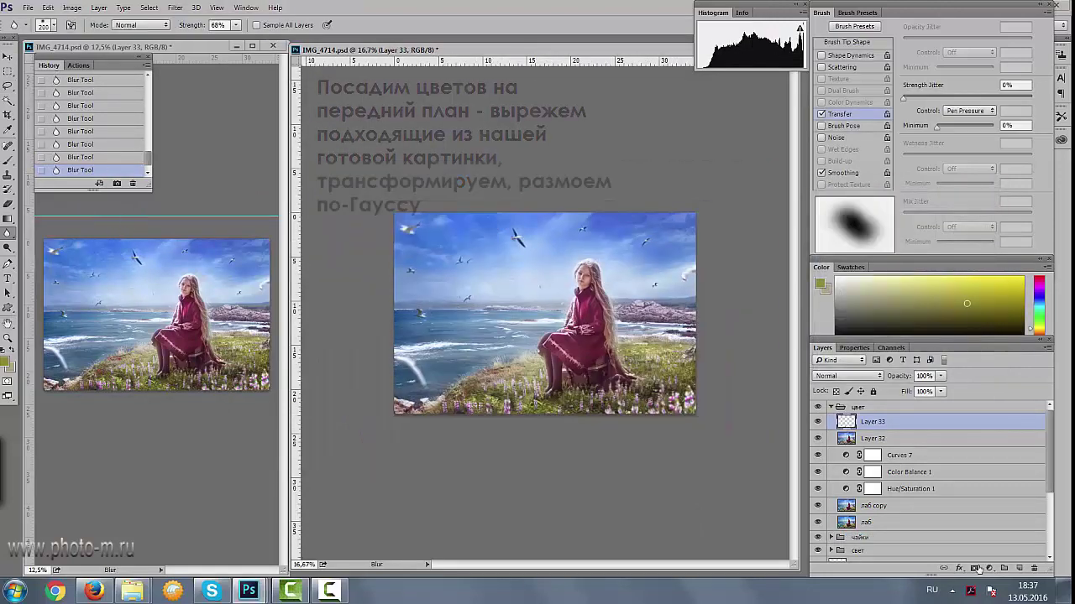
click(973, 569)
click(953, 558)
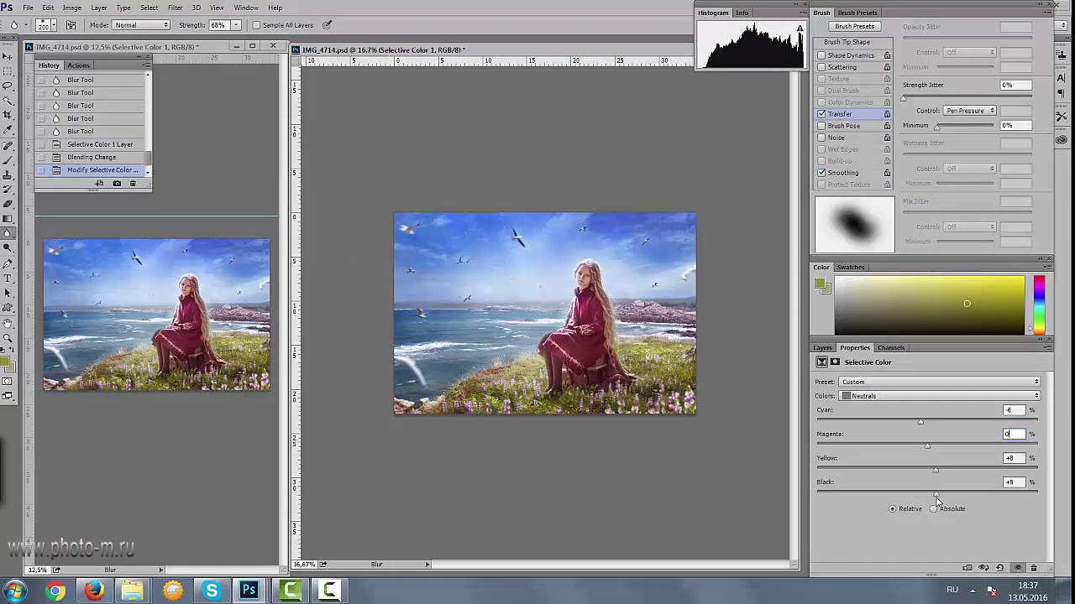
- Lower Selective Color 1 to 47% opacity and add a darkening Curves 8 layer
click(822, 348)
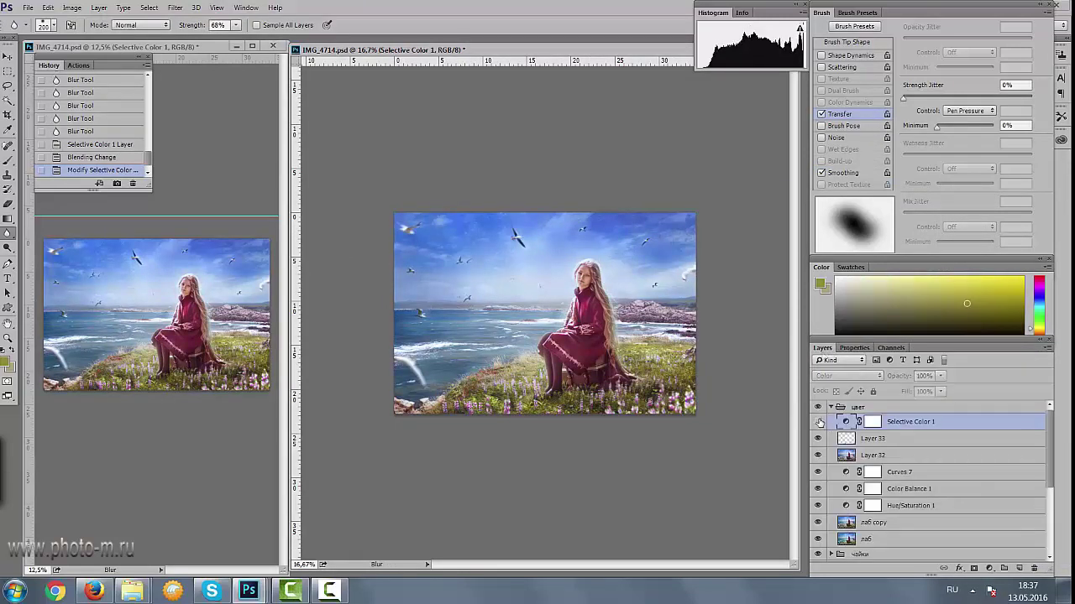
drag(941, 376, 919, 395)
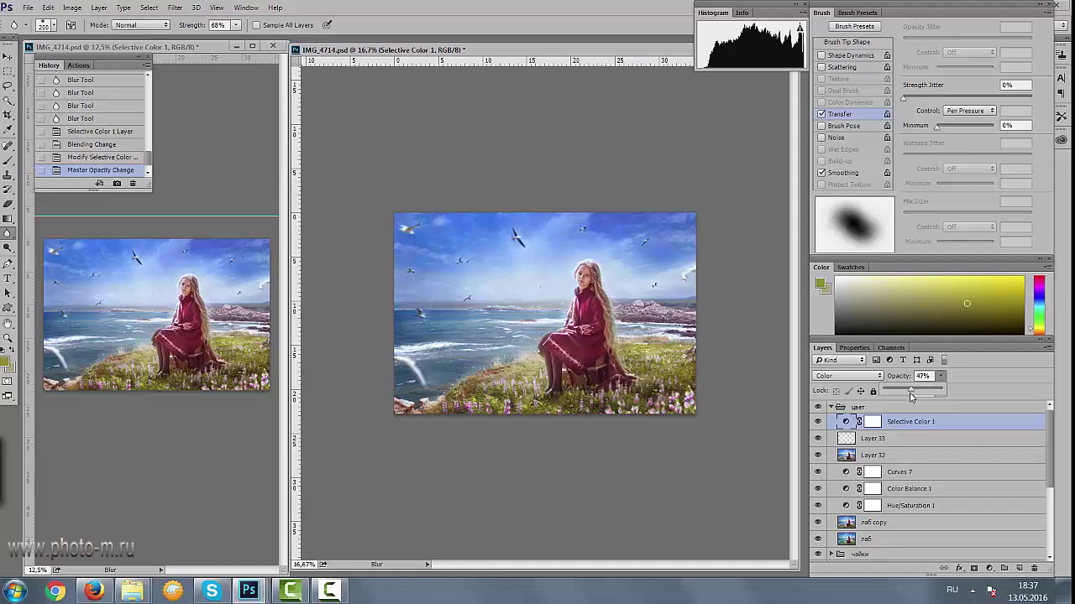
click(989, 568)
click(941, 370)
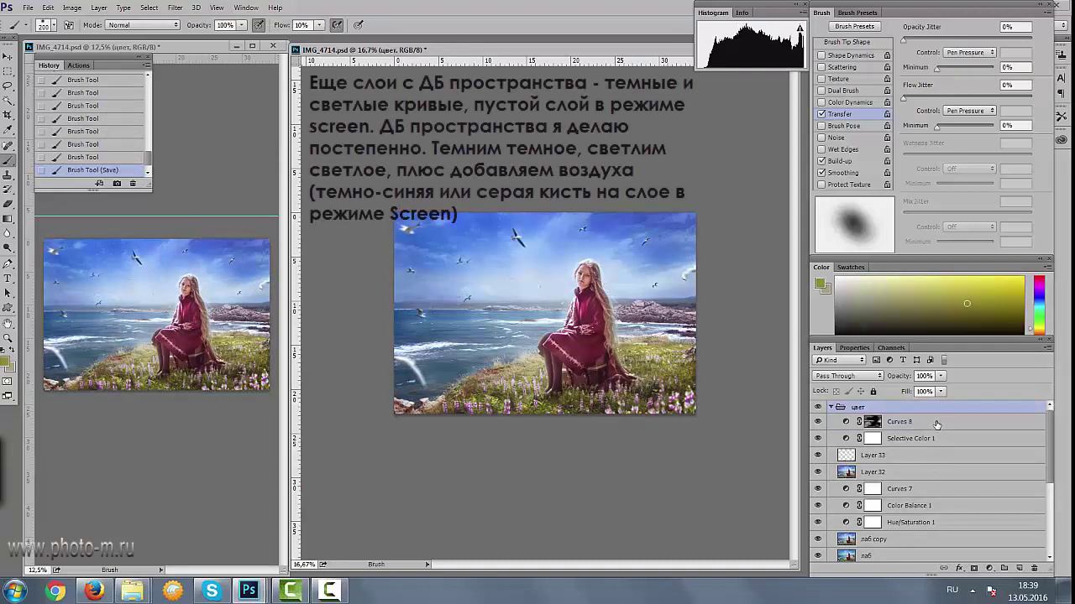
- Add Curves 9 with an inverted mask and paint light haze along the horizon
click(988, 569)
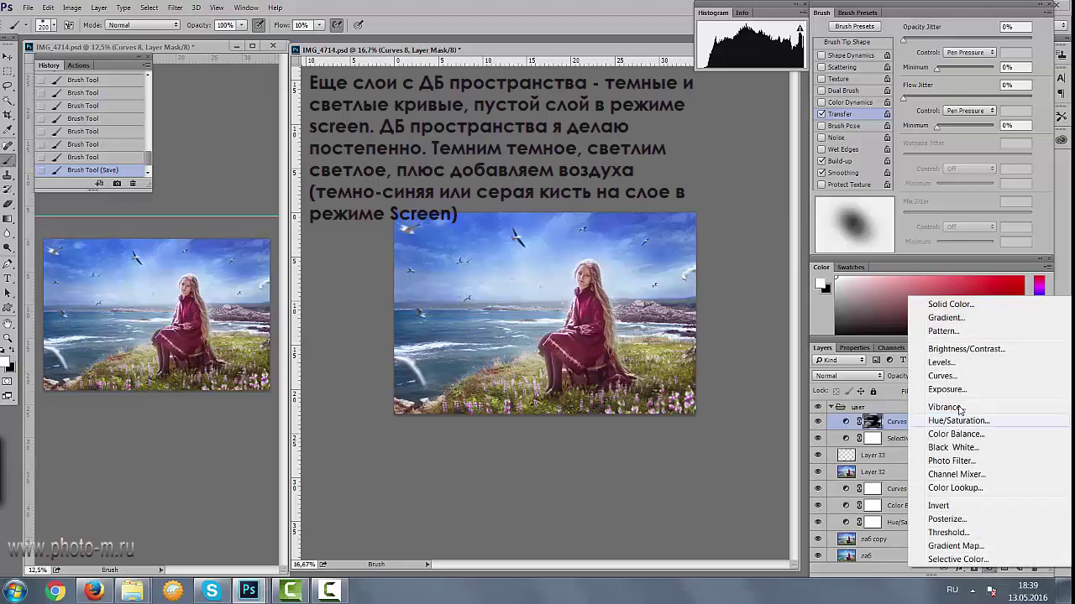
click(941, 376)
key(ctrl+i)
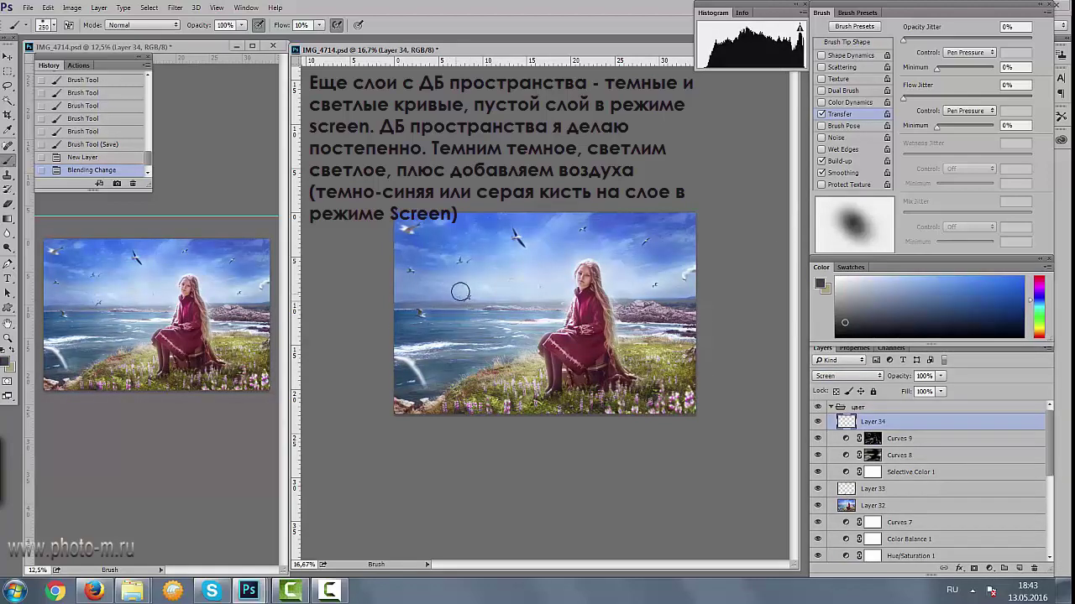
mouse_move(460, 291)
mouse_down()
mouse_move(420, 323)
mouse_move(449, 302)
mouse_move(554, 306)
mouse_up()
key(bracketright)
key(bracketright)
key(bracketright)
drag(638, 302, 672, 300)
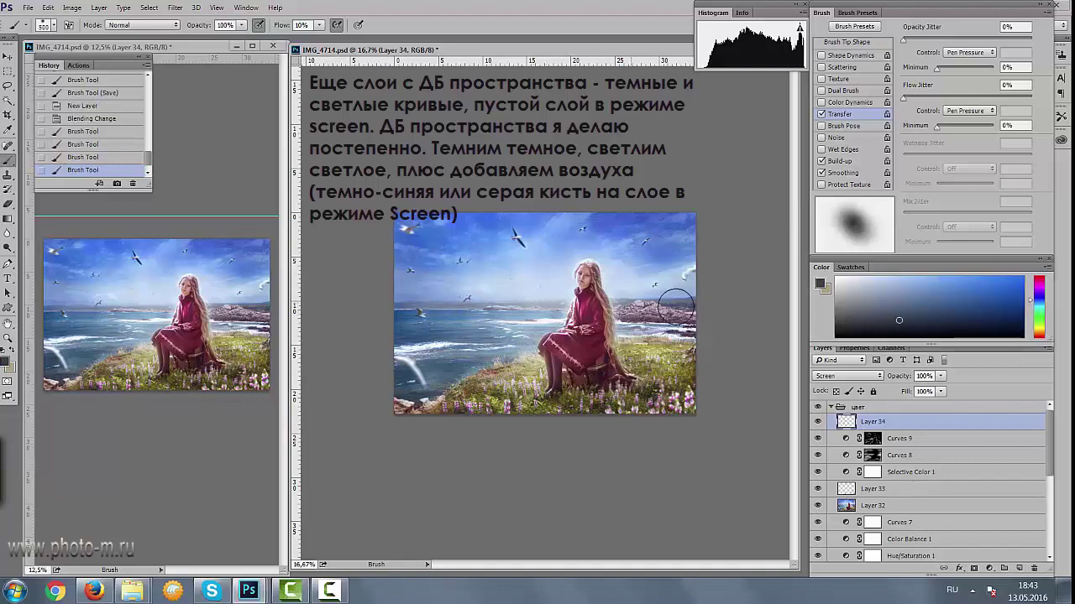
click(818, 422)
- Add Curves 10 with midtones pulled down and its mask inverted to black
click(988, 568)
click(940, 380)
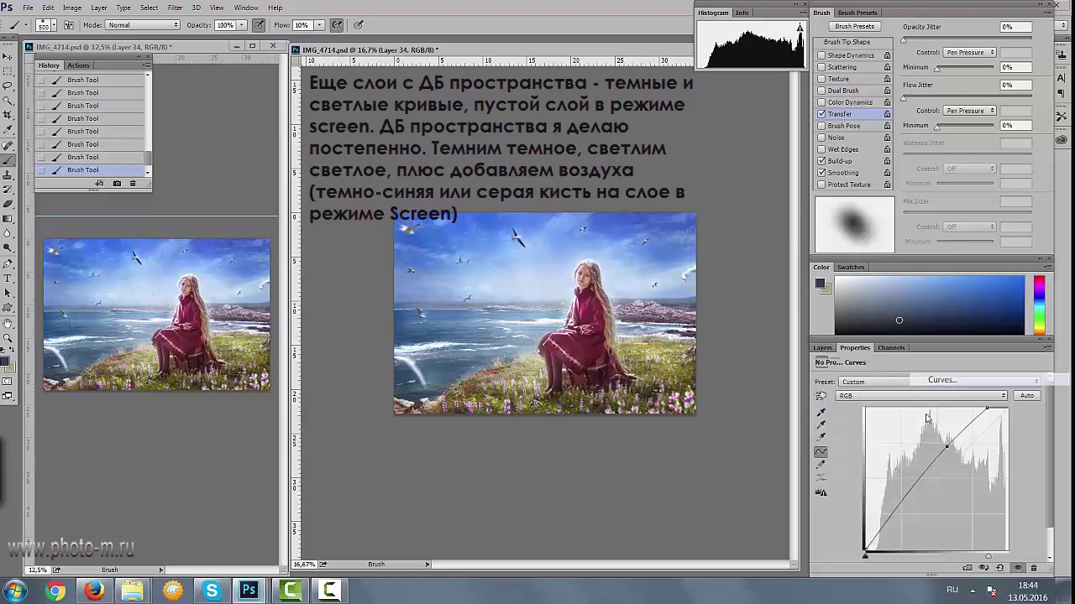
drag(922, 494, 922, 510)
click(823, 347)
key(ctrl+i)
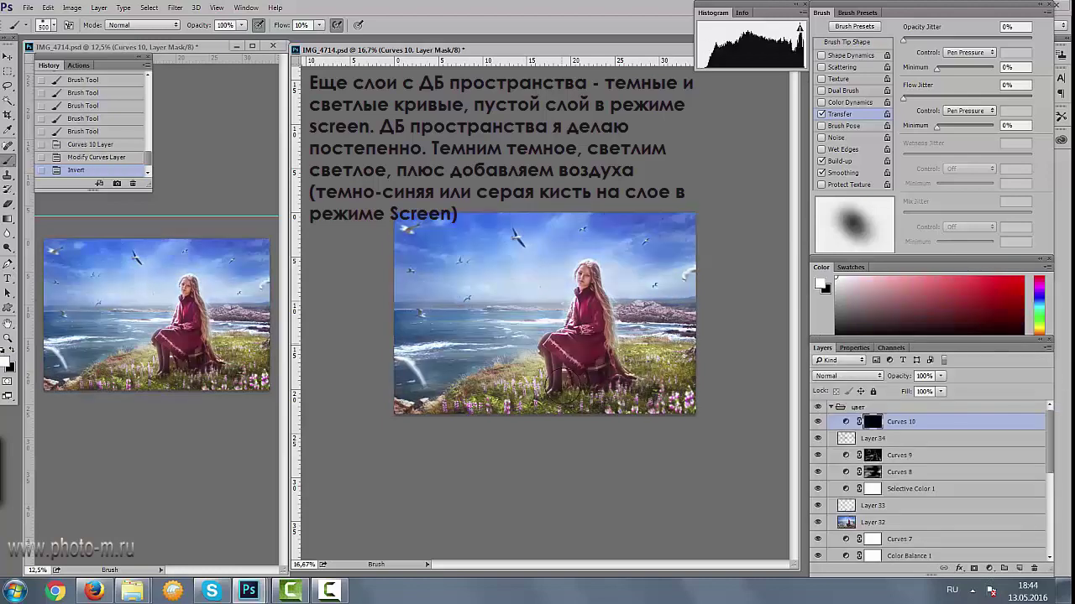
key(bracketleft)
key(bracketleft)
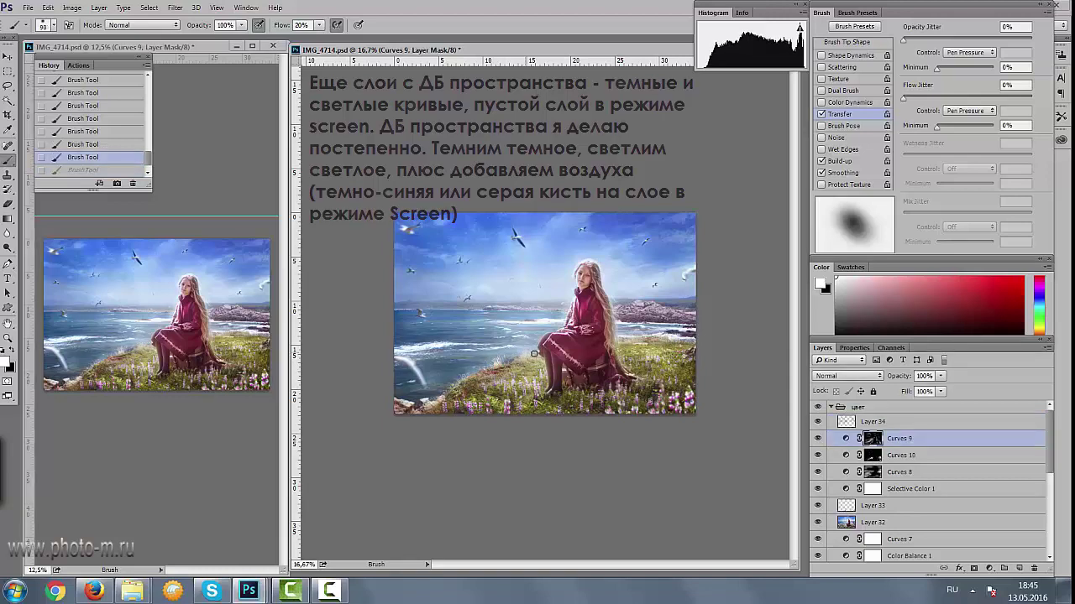
- Blend grey Layer 35 in Soft Light, paint light with Dodge, then switch to Overlay
click(842, 377)
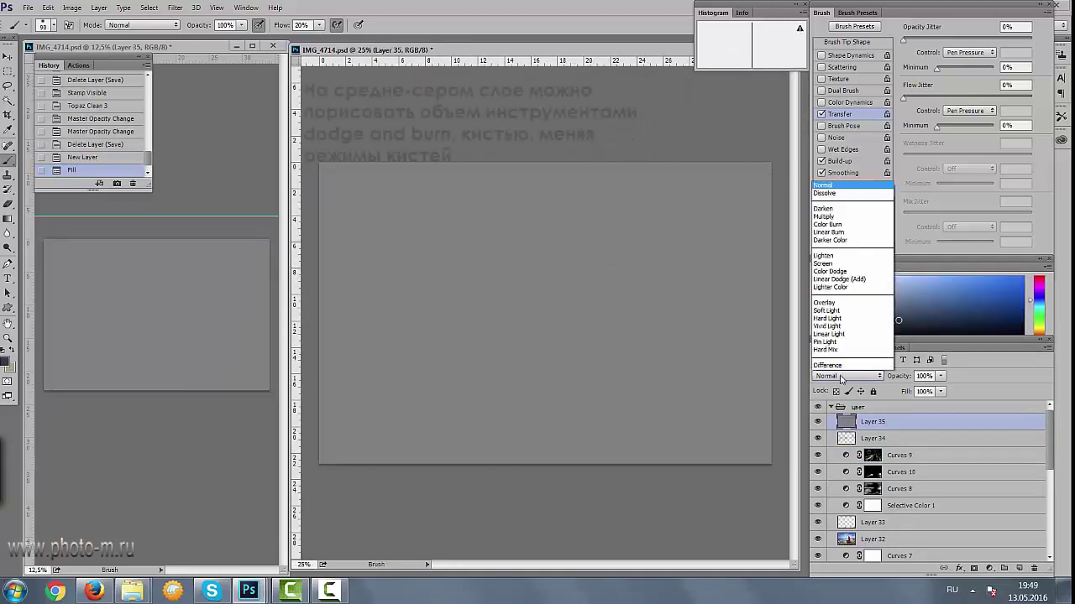
click(826, 311)
click(9, 249)
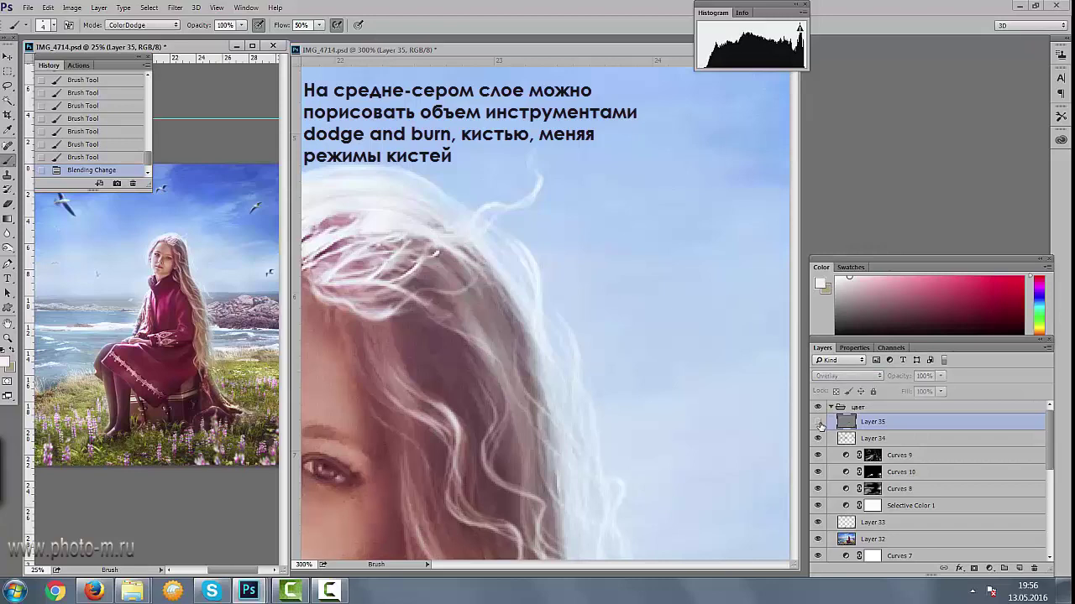
click(91, 170)
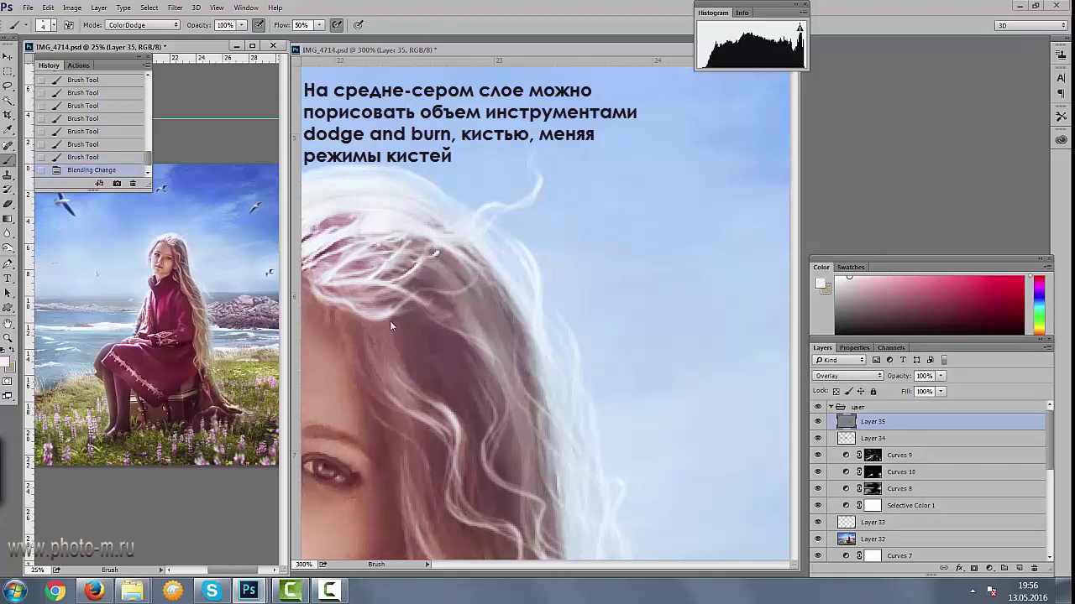
- Erase some of the painted light from the girl's cheek
drag(475, 431, 633, 230)
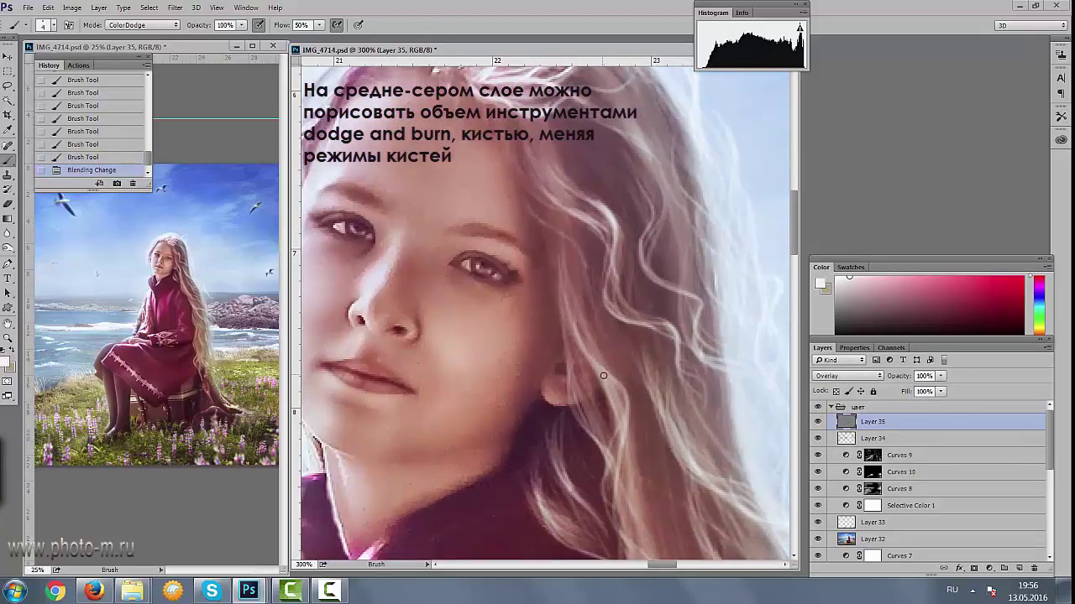
key(e)
drag(456, 355, 419, 415)
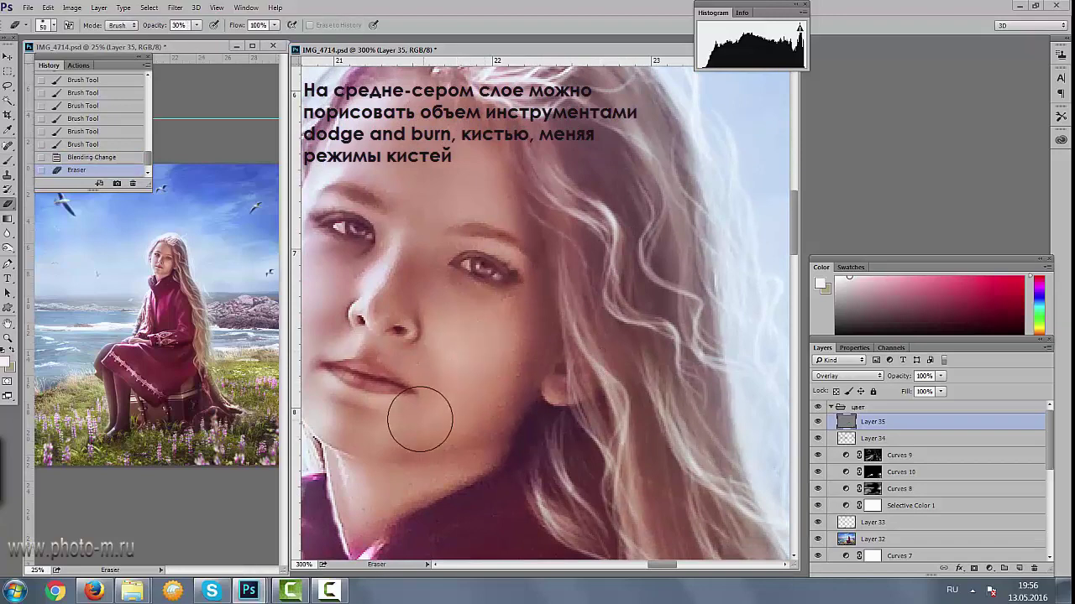
drag(455, 365, 446, 361)
drag(619, 270, 515, 411)
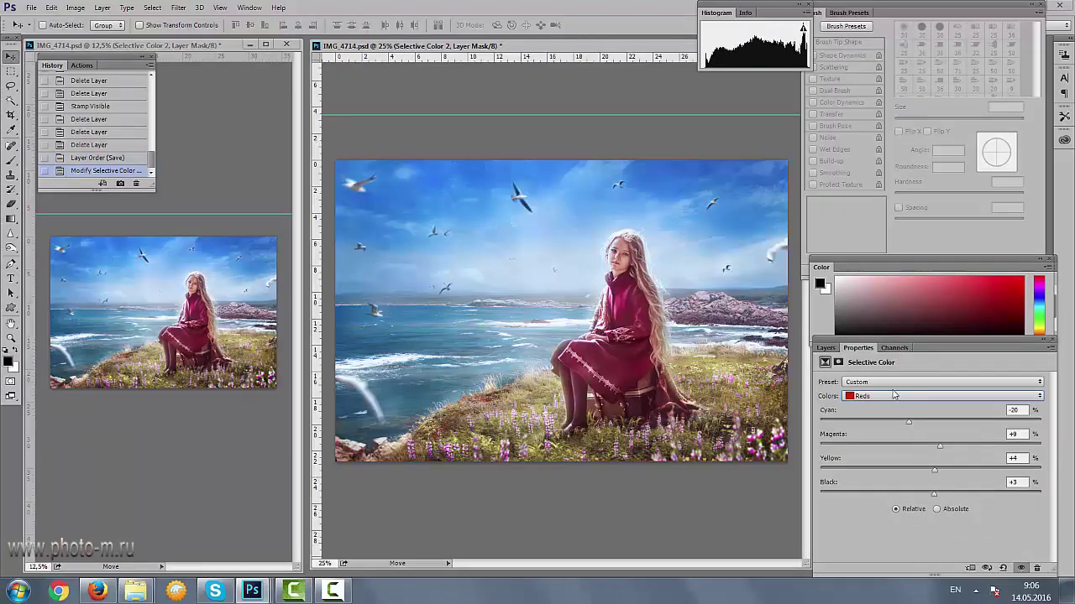
- Retune Selective Color 2 across its Yellows, Cyans and Neutrals ranges
click(894, 396)
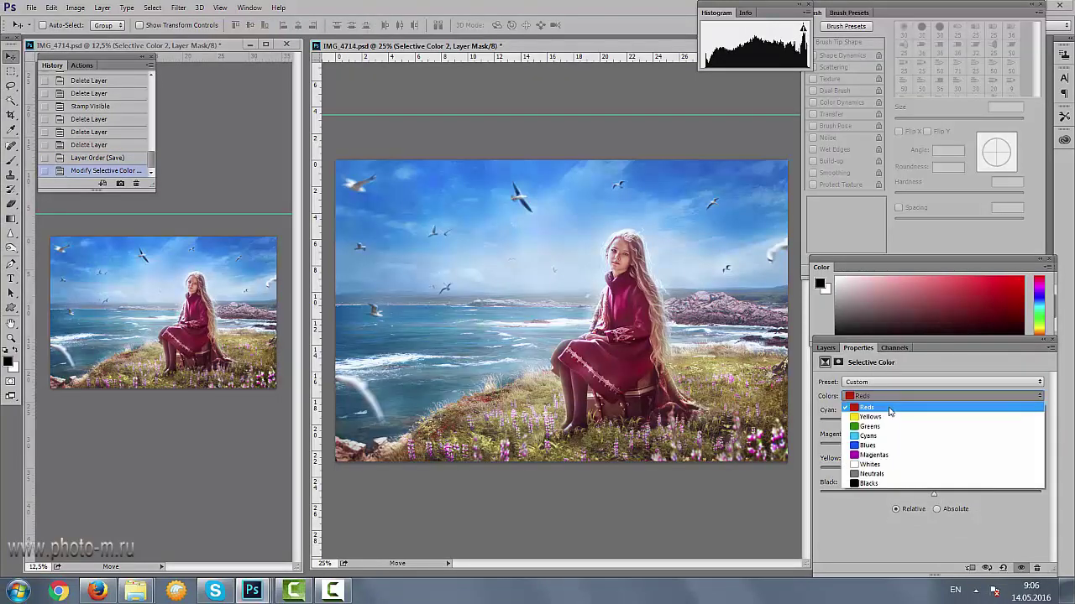
click(892, 417)
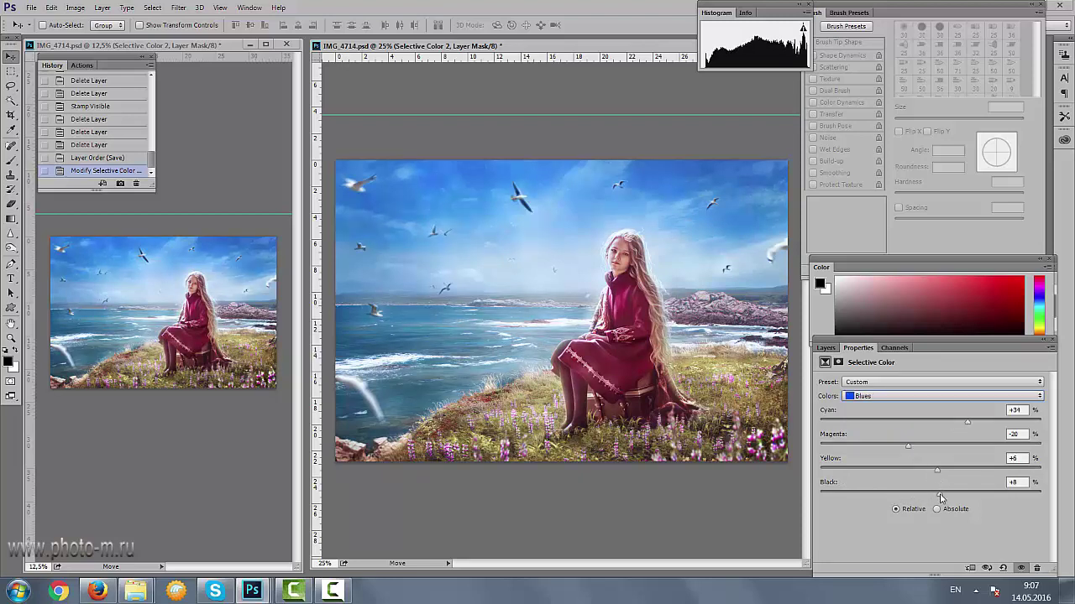
click(892, 396)
click(878, 424)
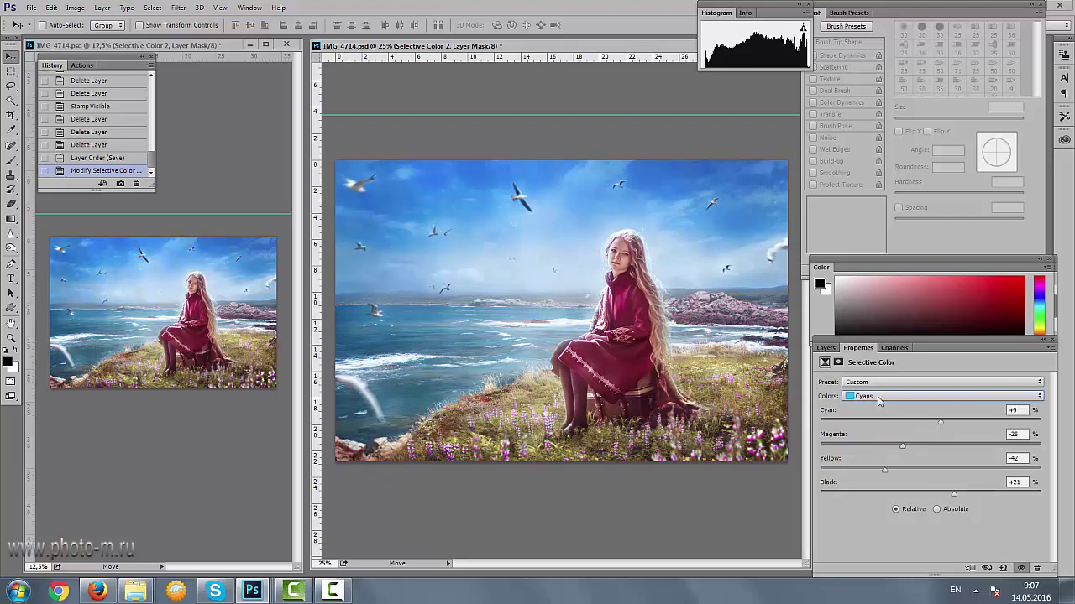
click(877, 396)
click(877, 471)
- Select the Color Balance layer and adjust its Highlights range
click(819, 346)
click(915, 411)
click(940, 382)
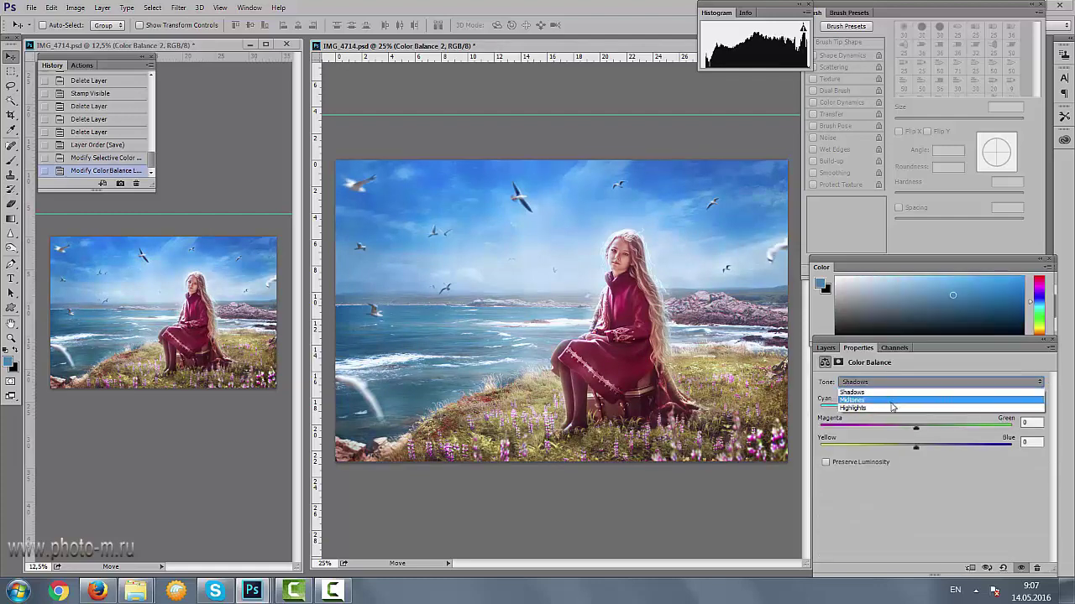
click(890, 415)
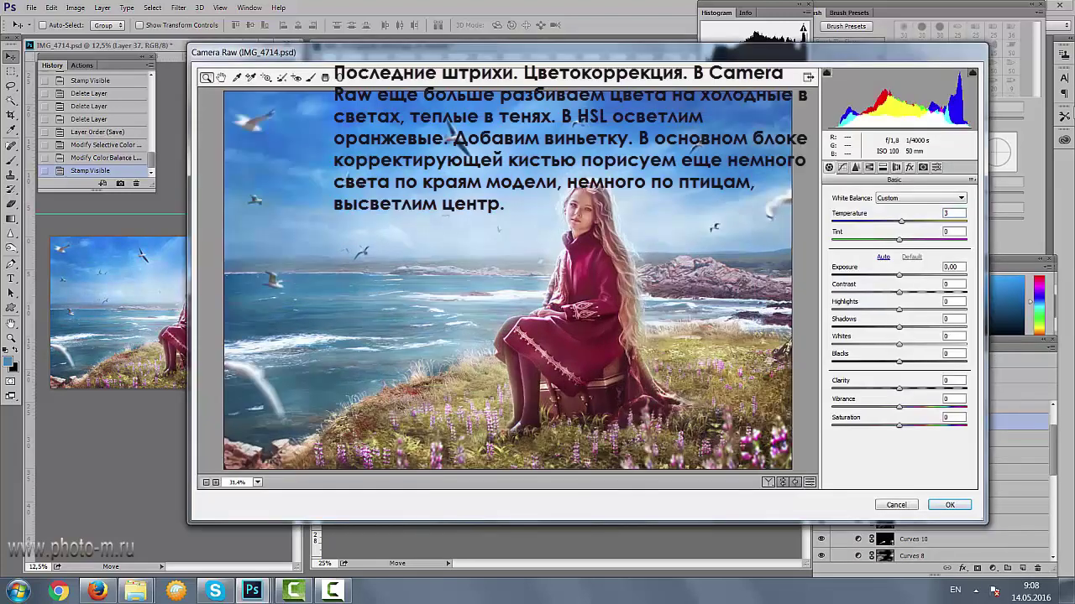
- Check split toning and HSL, set vignetting to −10, and brush +0.30 exposure along the hair
click(880, 167)
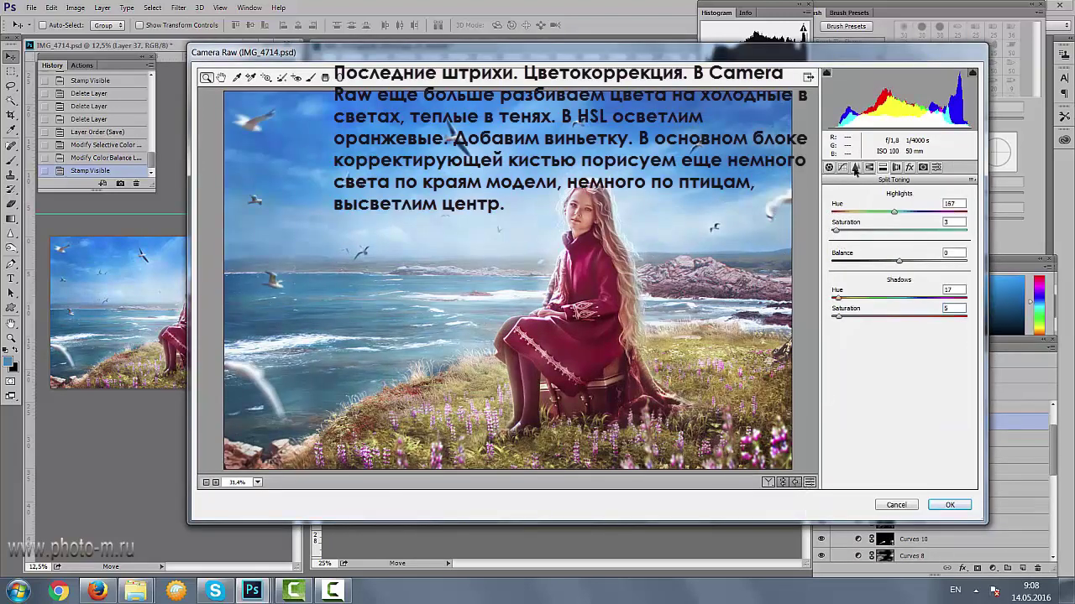
click(855, 167)
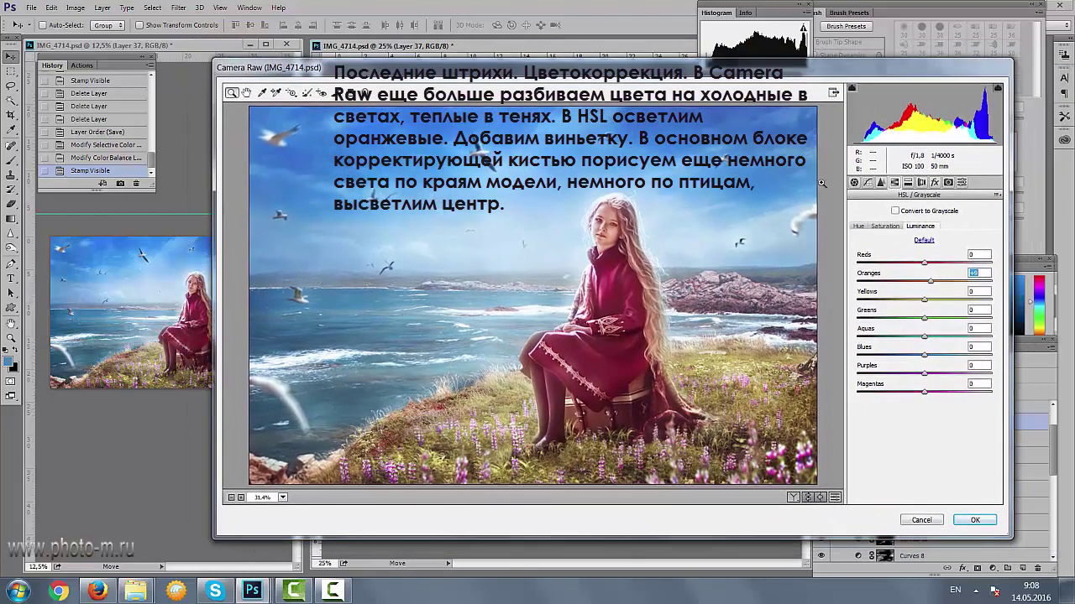
click(935, 182)
drag(925, 367, 916, 372)
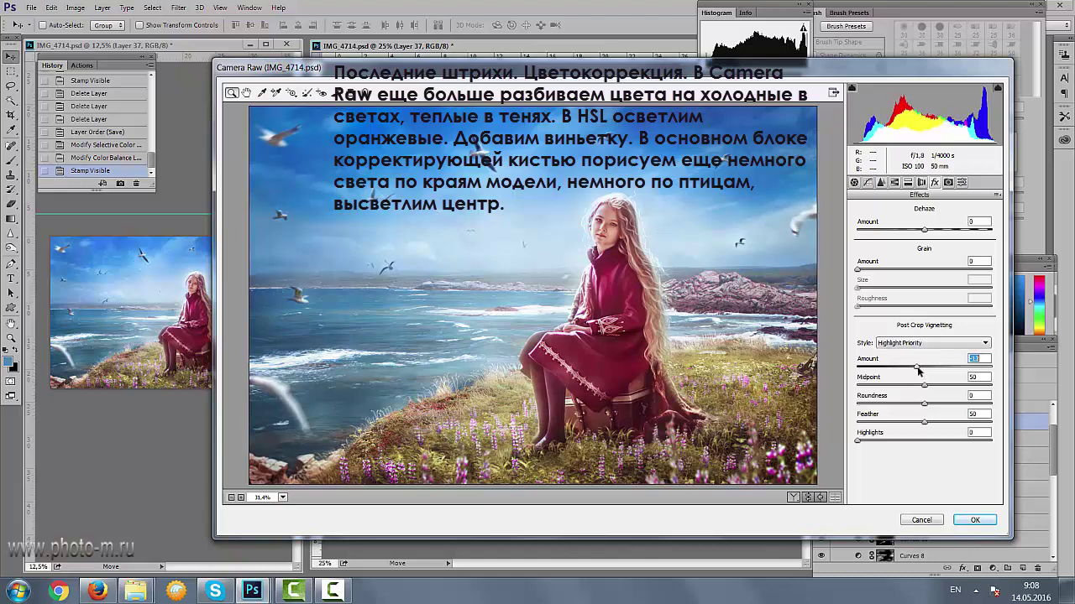
text(-10)
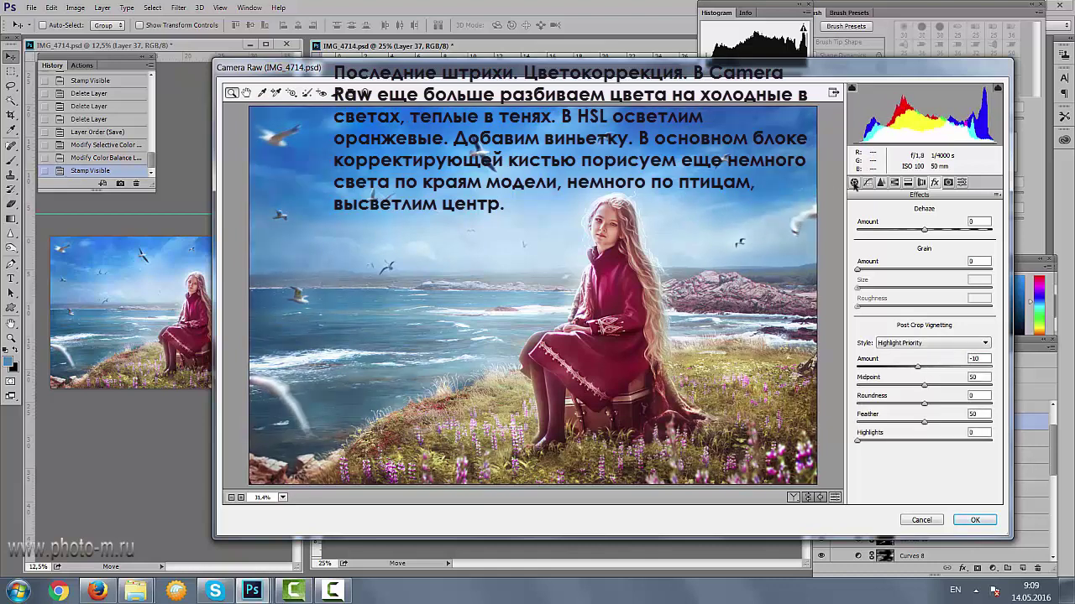
click(335, 93)
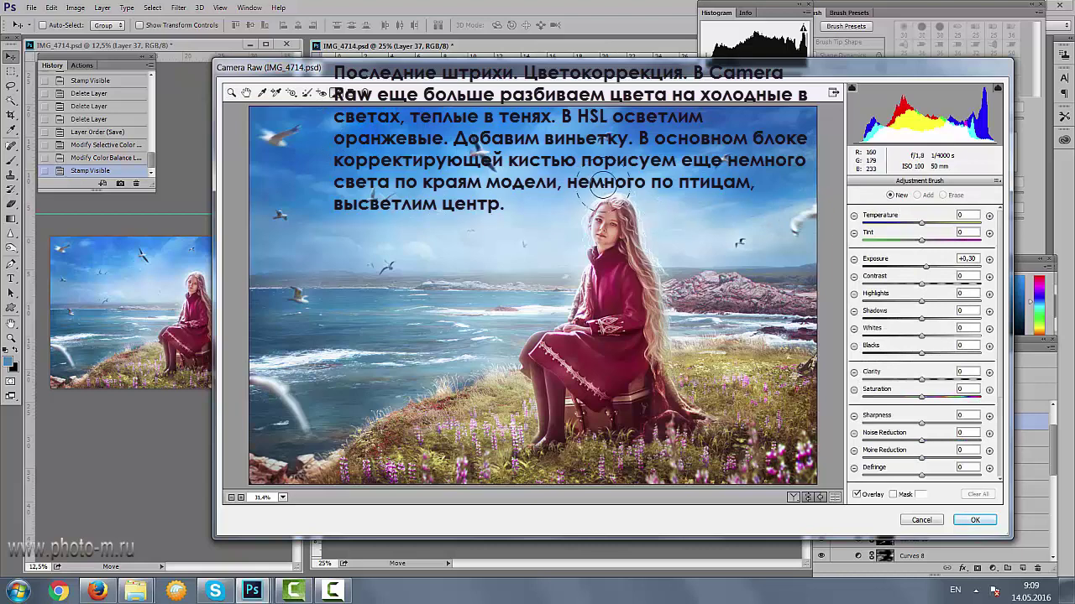
drag(602, 184, 710, 412)
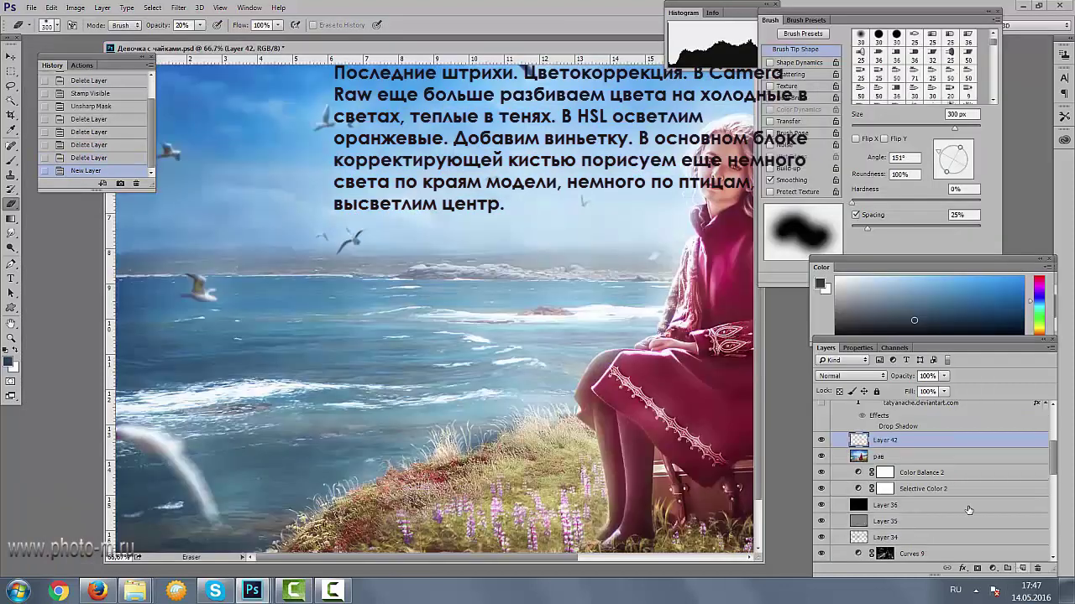
- Set Layer 42 to Color blending and ready a smaller Brush
click(852, 375)
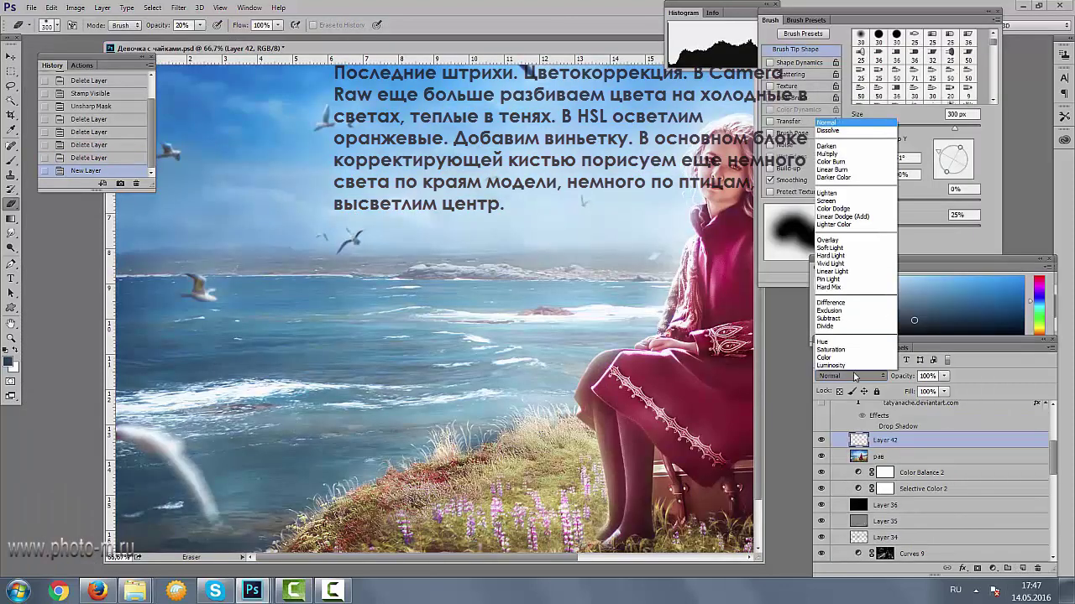
click(848, 360)
click(273, 456)
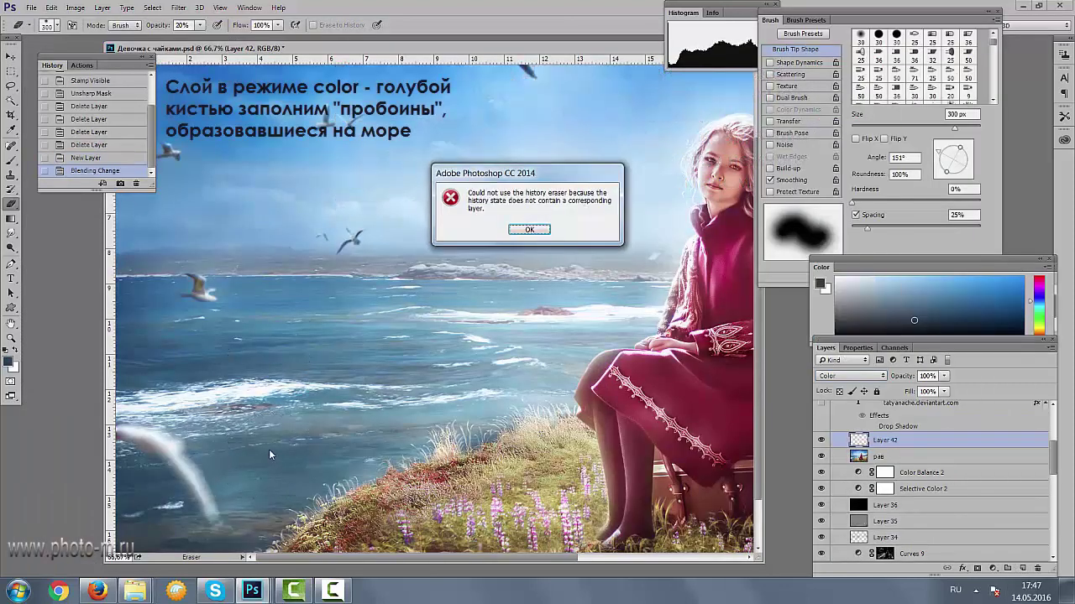
key(Return)
key(b)
key(bracketleft)
key(bracketleft)
key(bracketleft)
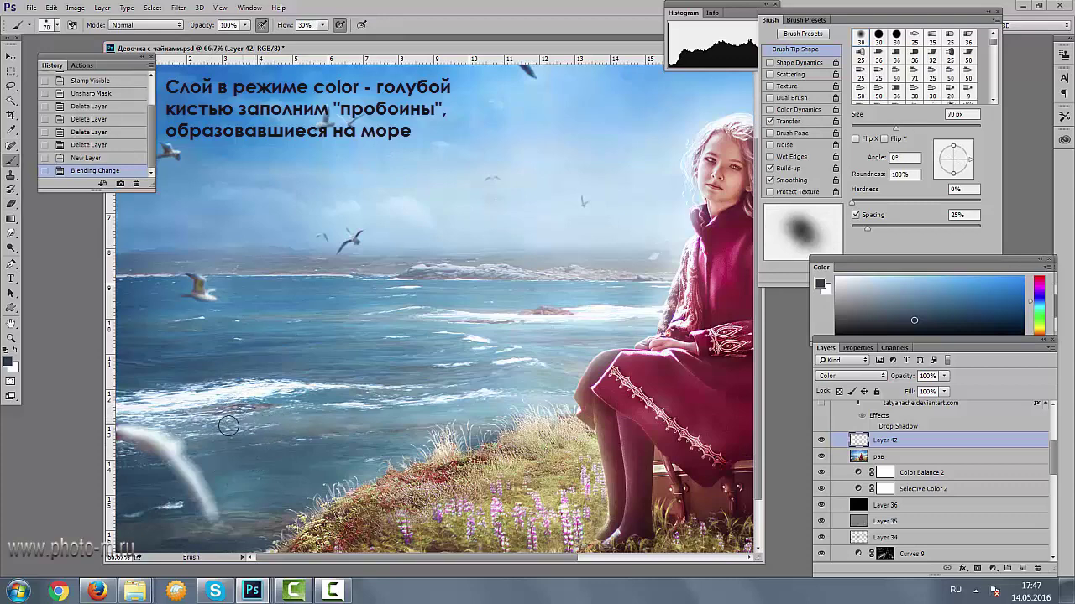
- Paint lighter blue over the lower-left water and rocks on Layer 42
alt+click(264, 490)
drag(338, 443, 338, 386)
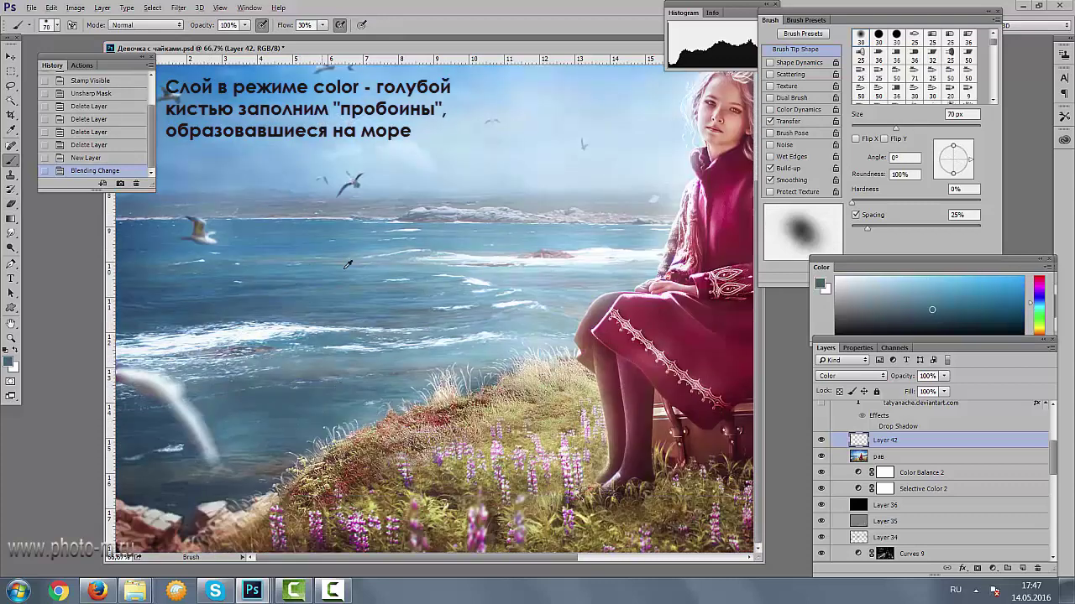
alt+click(347, 264)
key(bracketright)
key(bracketright)
key(bracketright)
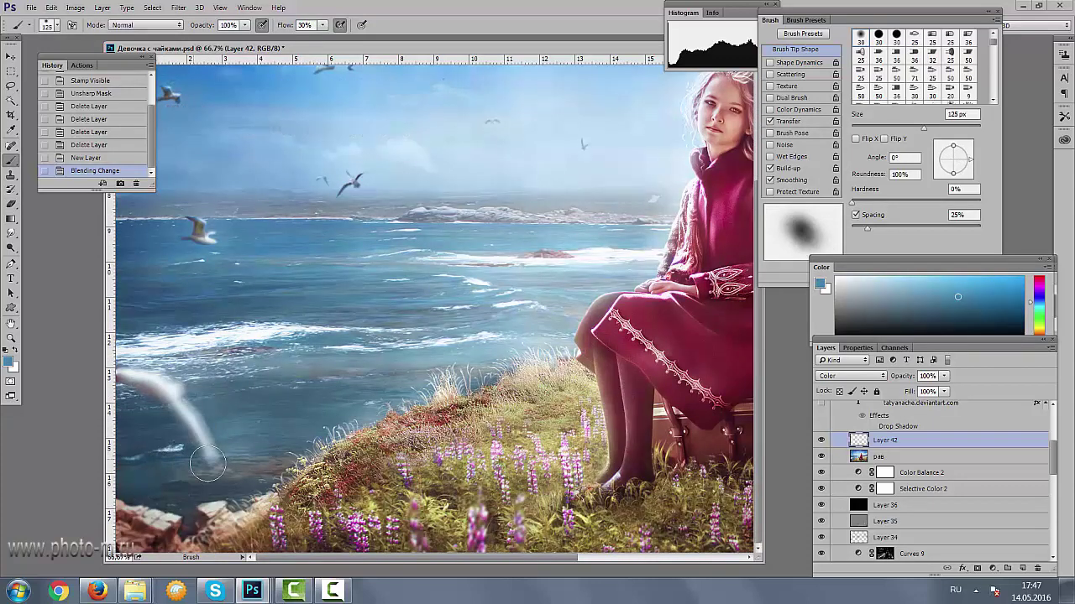
mouse_move(208, 462)
mouse_down()
mouse_move(252, 474)
mouse_move(285, 466)
mouse_up()
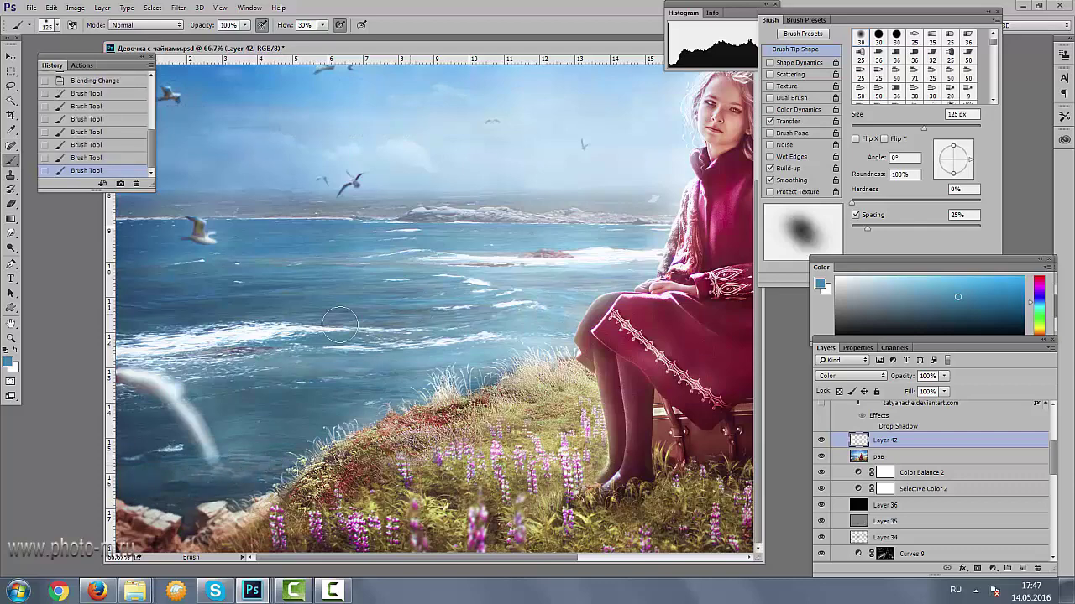
drag(423, 335, 412, 435)
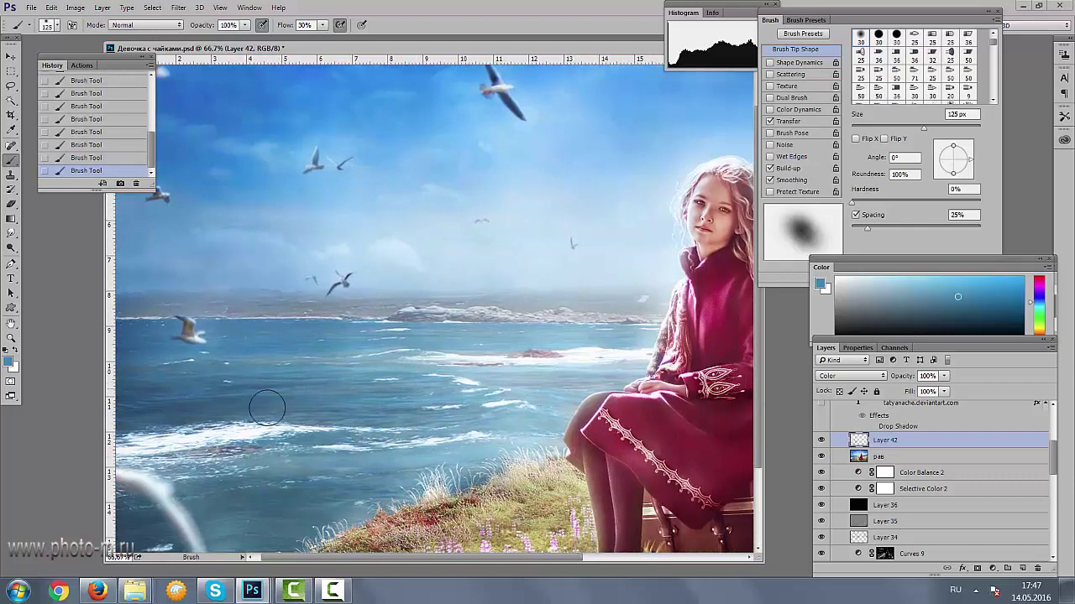
key(ctrl+minus)
key(ctrl+minus)
click(992, 568)
- Add a Brightness/Contrast layer with lowered brightness and an inverted mask
click(978, 347)
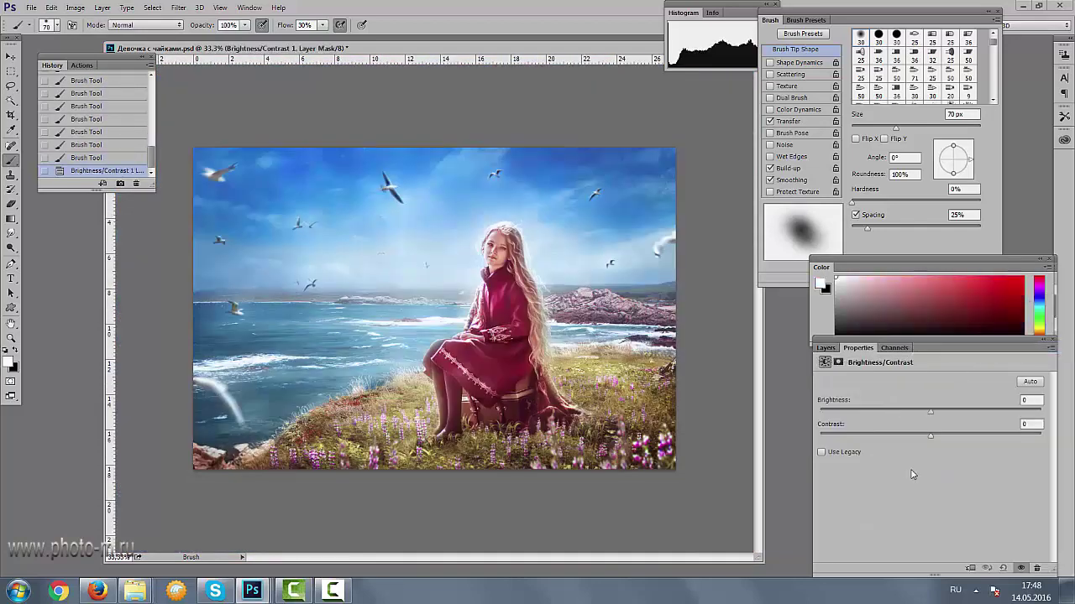
click(897, 411)
click(826, 348)
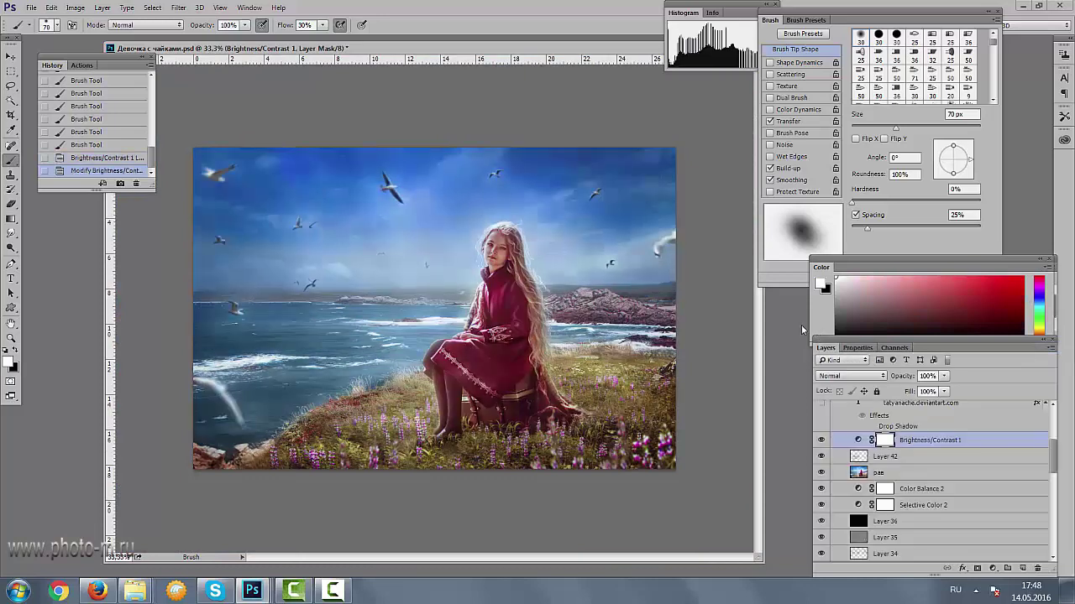
key(ctrl+i)
key(shift+2)
key(bracketright)
key(bracketright)
key(bracketright)
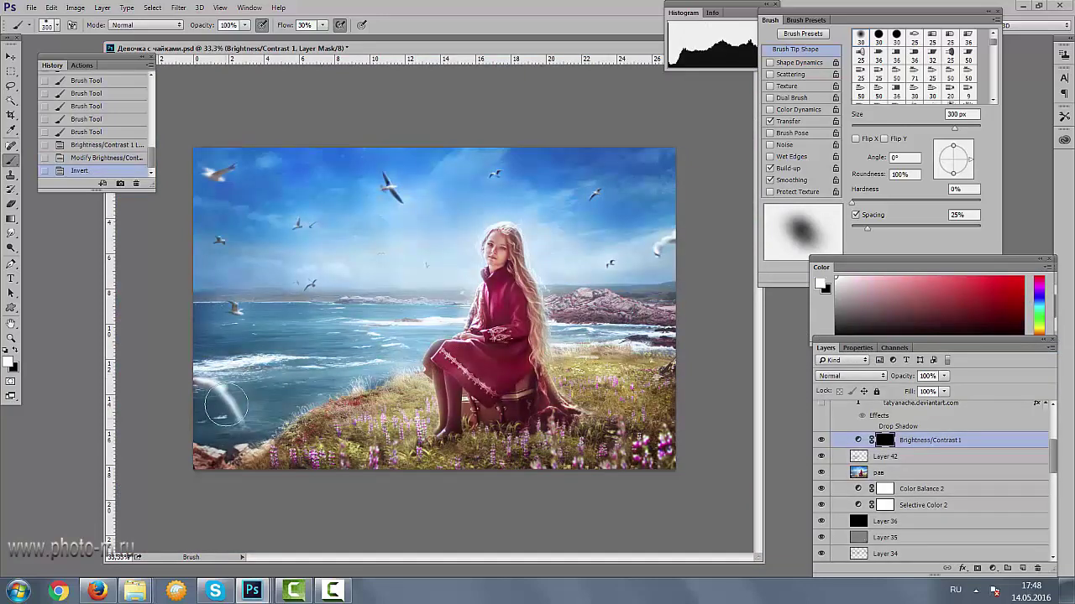
- Paint the darkening into the lower-left corner, then add Exposure with gamma 1.20
drag(429, 386, 180, 419)
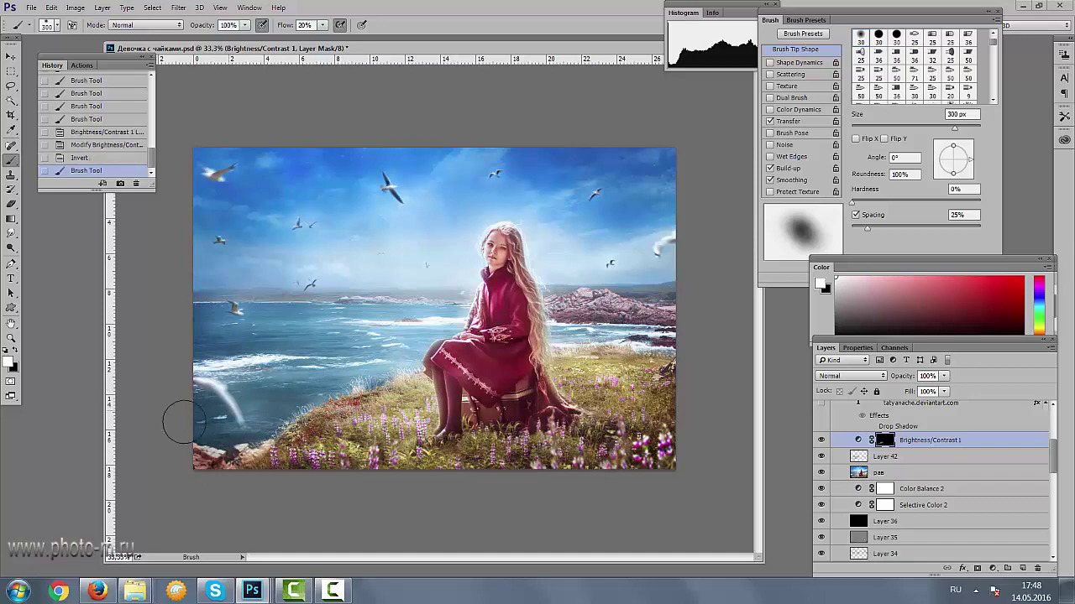
key(x)
click(821, 440)
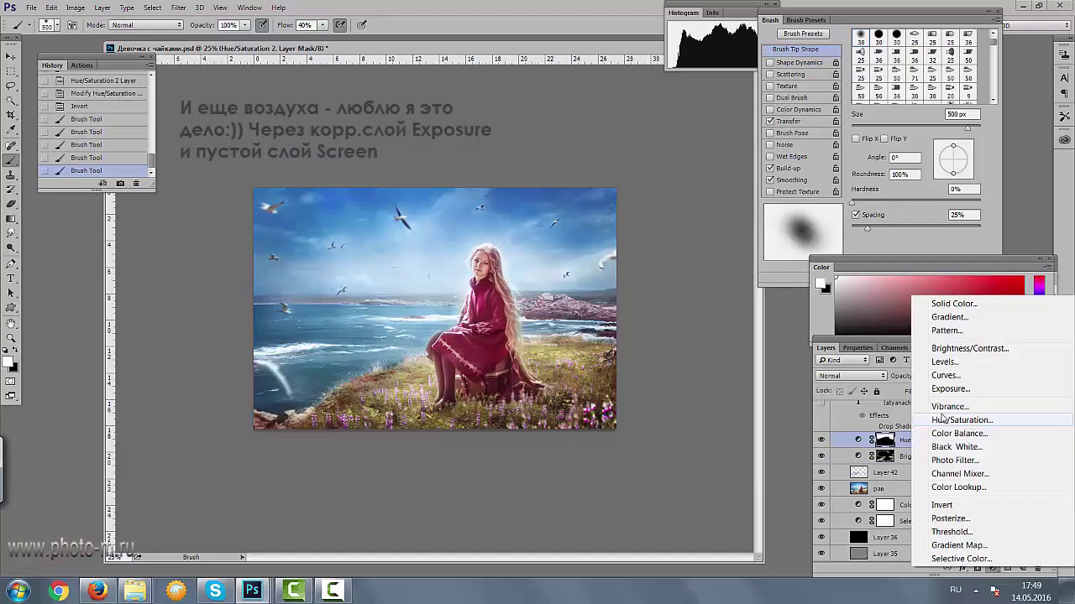
click(966, 478)
drag(919, 464, 920, 460)
- Invert the Exposure layer's mask and set a smaller, lower-flow brush
click(826, 347)
key(ctrl+i)
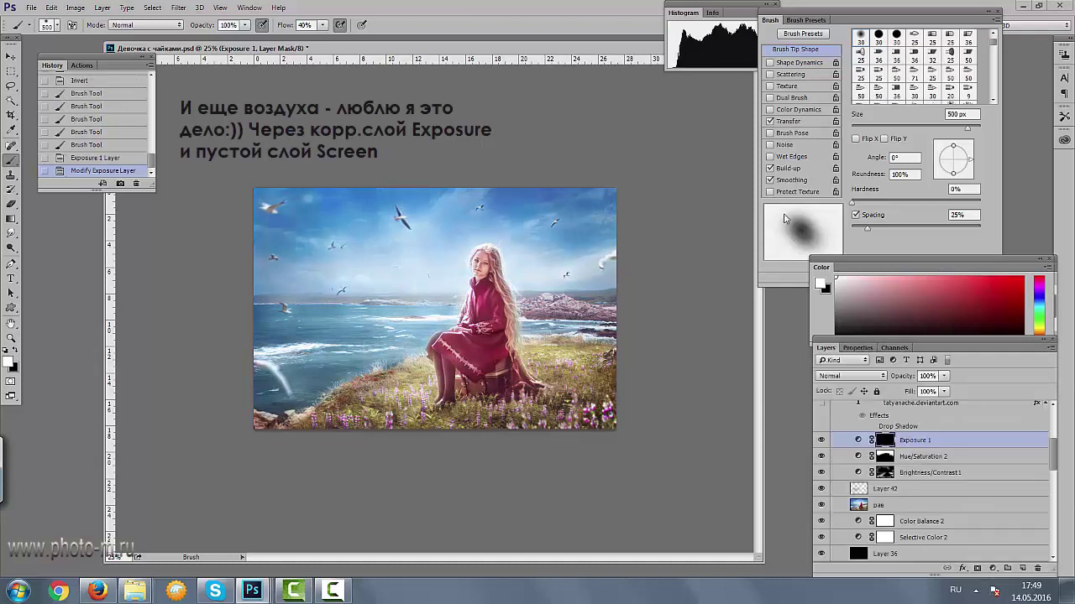
key(shift+2)
key(bracketleft)
key(bracketleft)
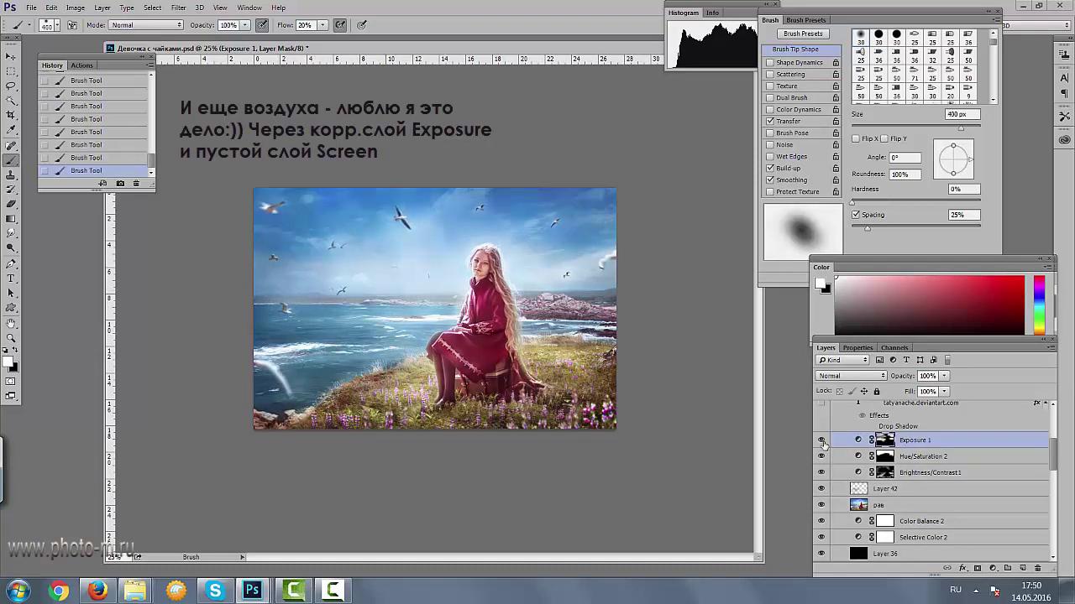
- Add a new Screen-mode layer and paint sampled sky blue as soft haze over the sea and rocks
click(860, 376)
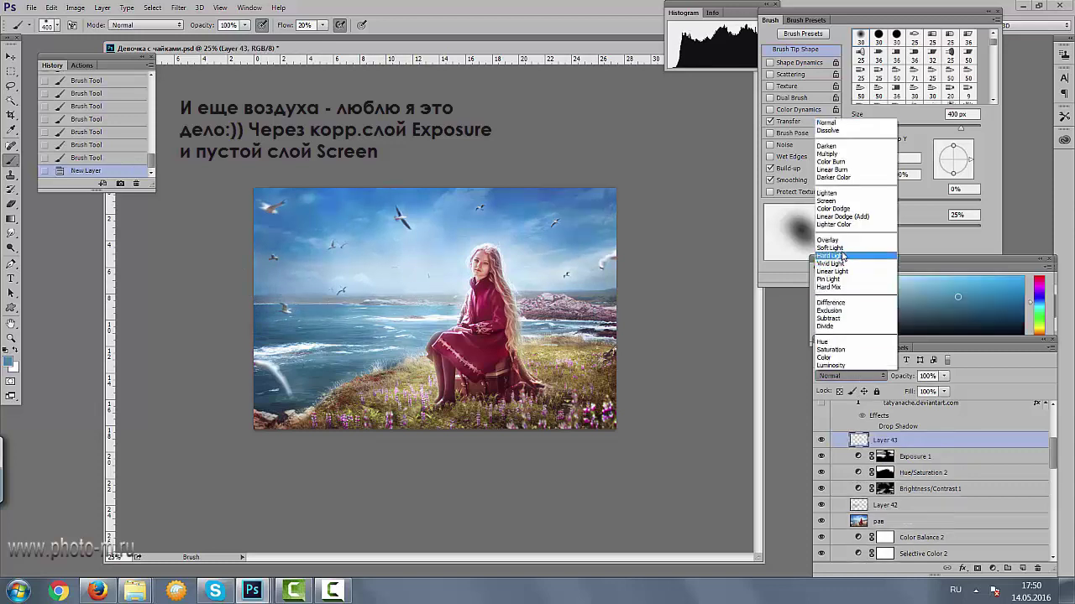
click(847, 197)
alt+click(574, 234)
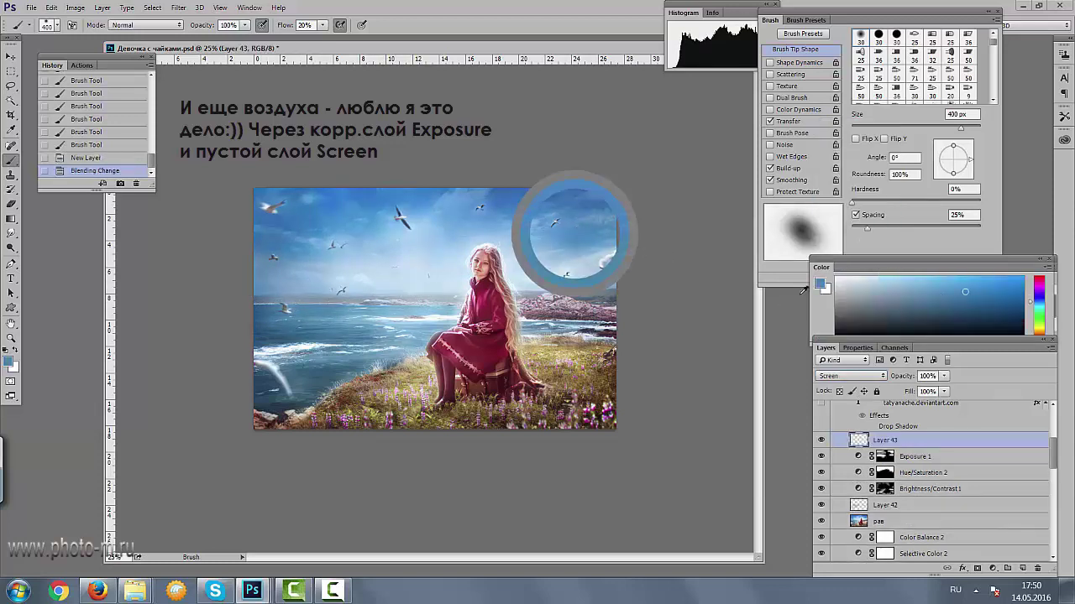
key(bracketleft)
key(bracketleft)
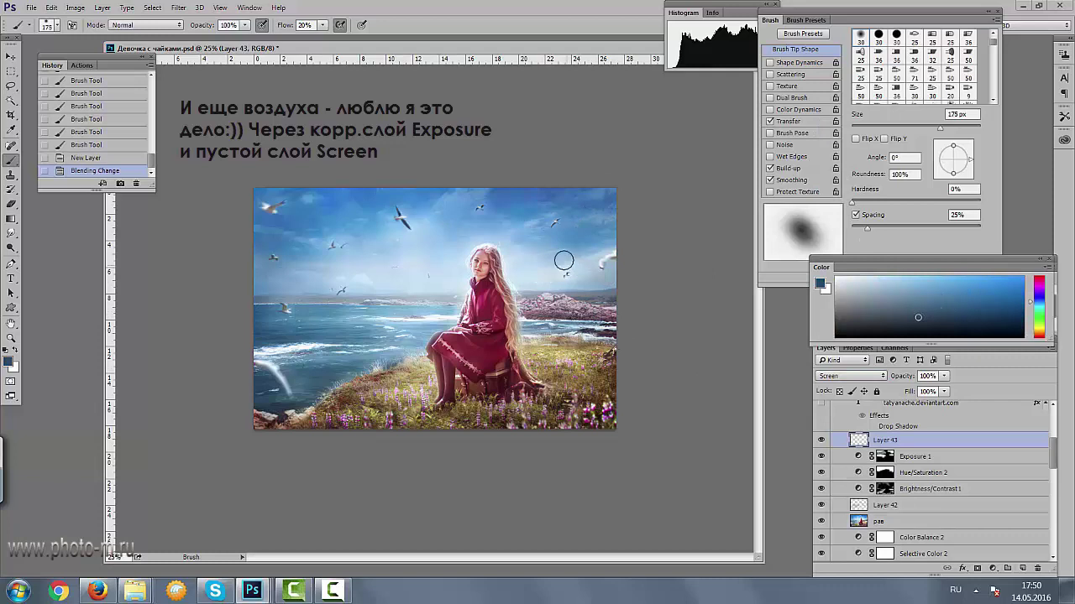
mouse_move(527, 290)
mouse_down()
mouse_move(580, 283)
mouse_move(626, 313)
mouse_up()
key(bracketright)
key(bracketright)
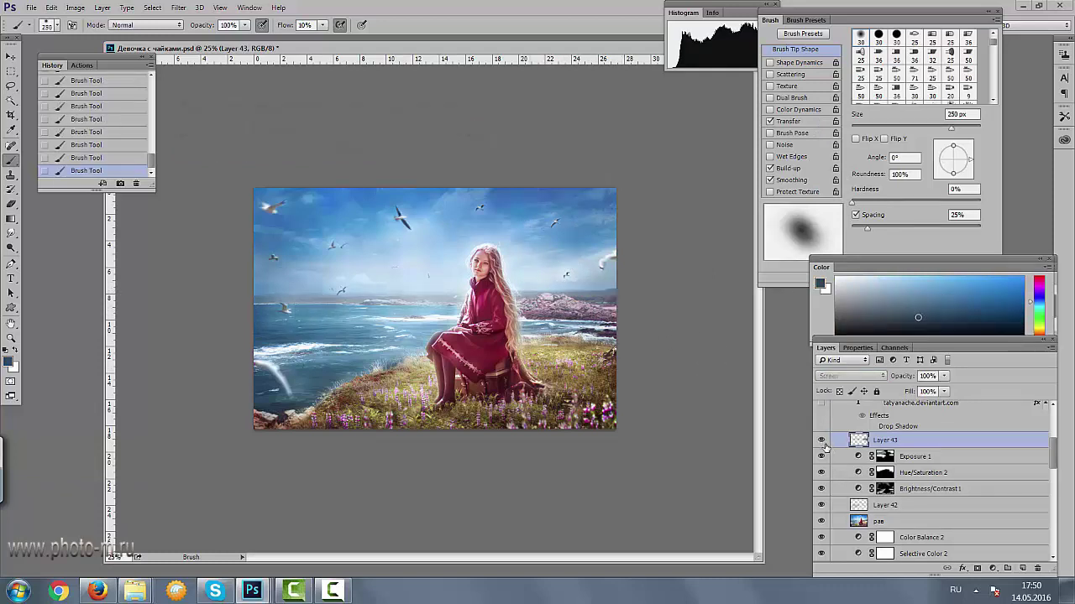
- In Hue/Saturation 2, set Blues to Saturation -19 and Lightness +2, then switch to Cyans
click(888, 522)
double_click(858, 526)
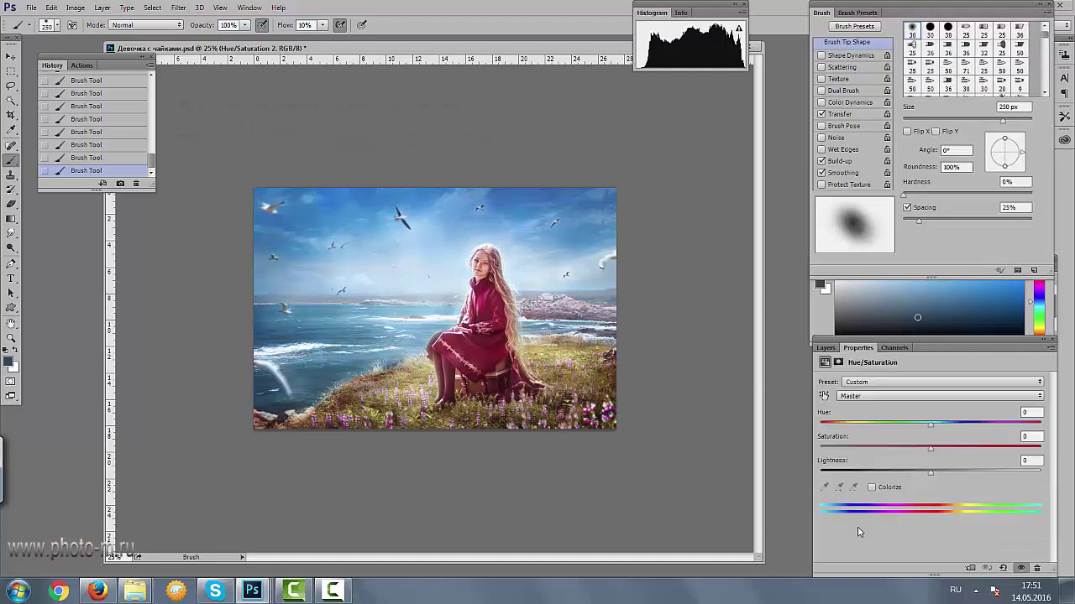
click(869, 397)
click(933, 446)
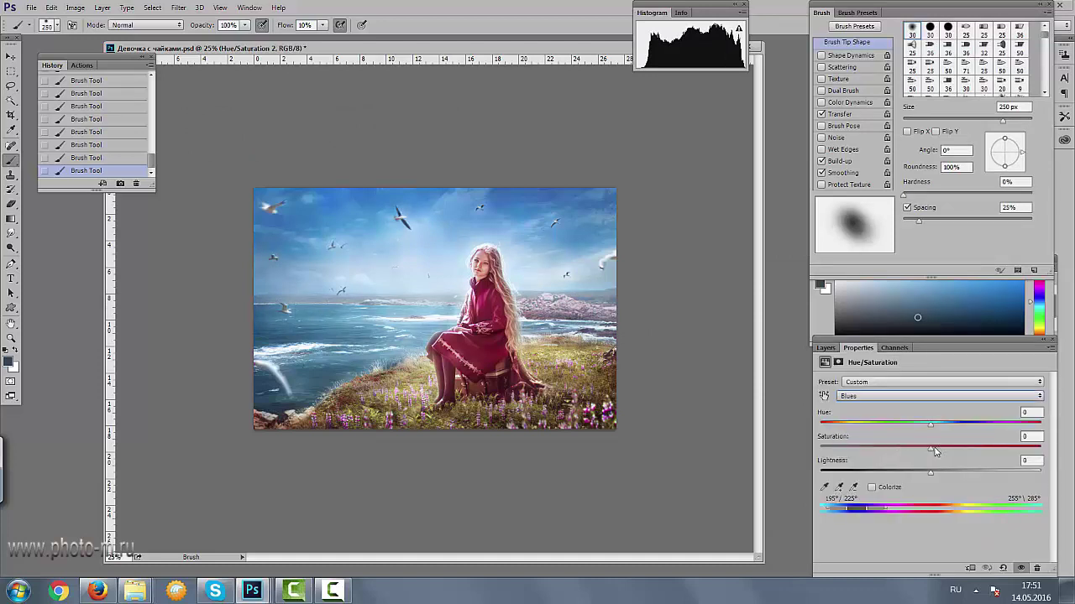
drag(929, 448, 908, 449)
drag(930, 473, 933, 475)
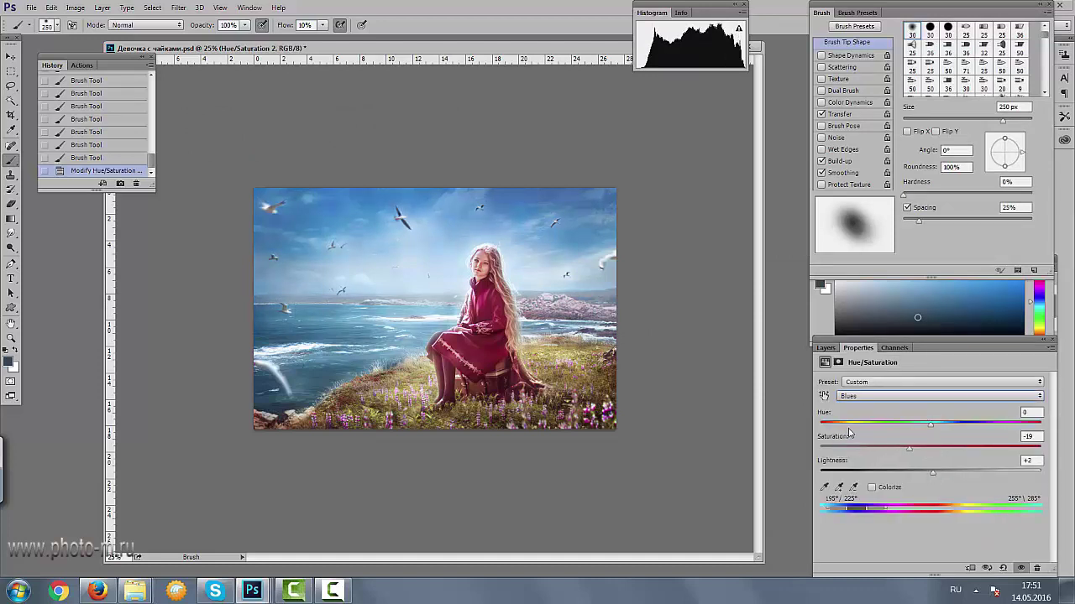
click(862, 395)
click(869, 438)
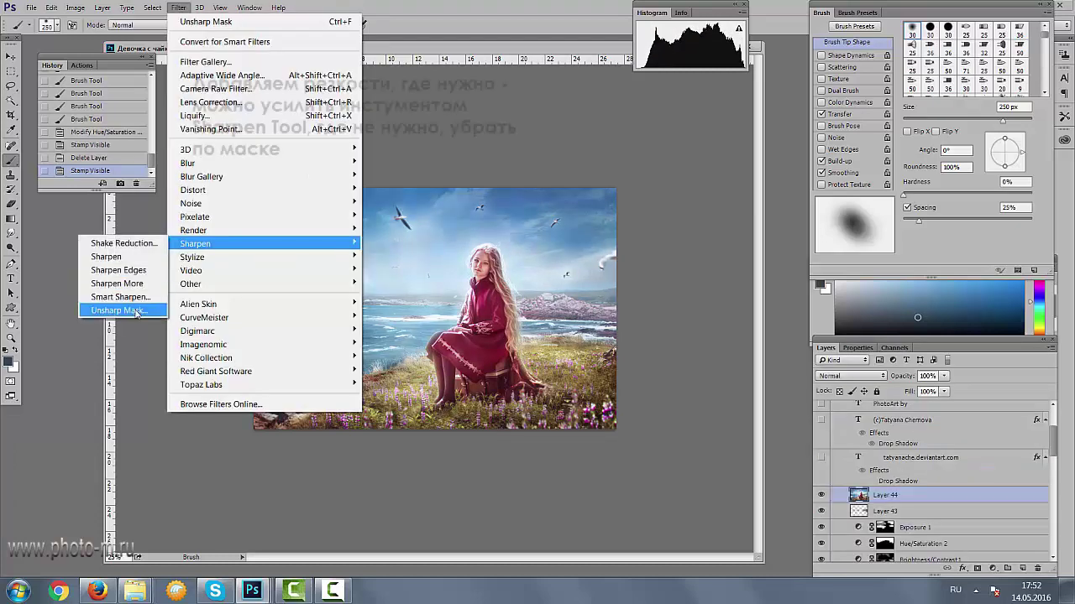
- Apply Unsharp Mask to Layer 44, then hand-sharpen the girl's eyes, nose and face
click(136, 310)
click(317, 241)
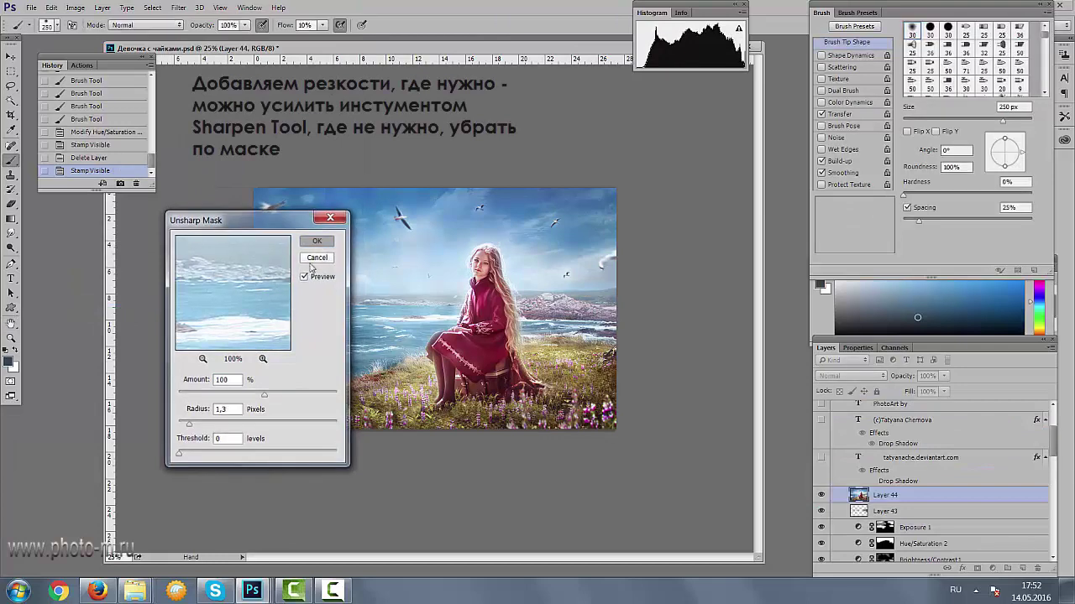
key(ctrl+1)
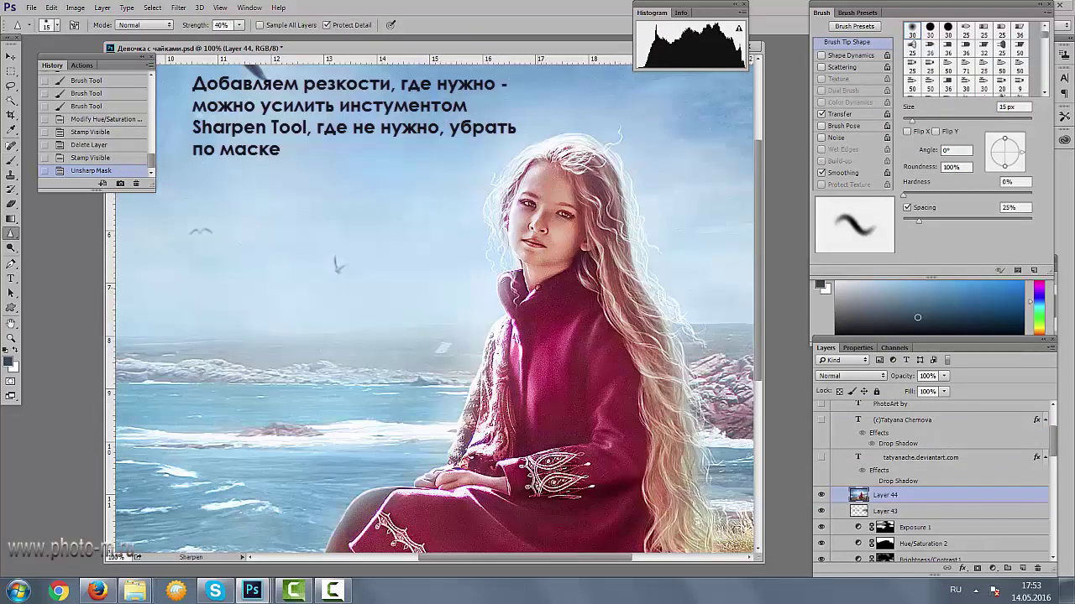
scroll(553, 181, up, 3)
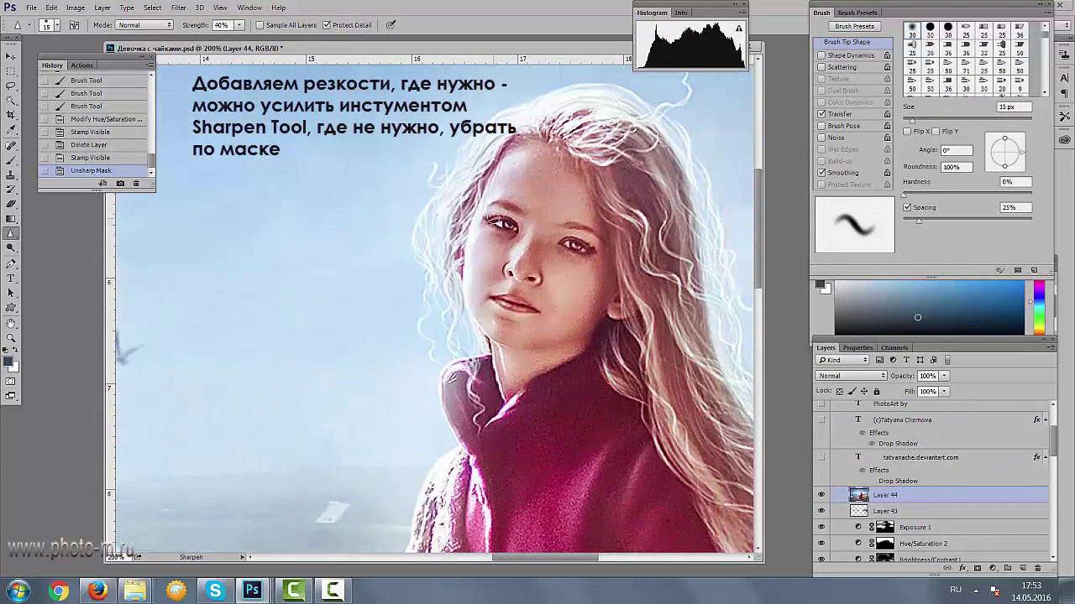
drag(503, 216, 512, 226)
drag(568, 241, 596, 237)
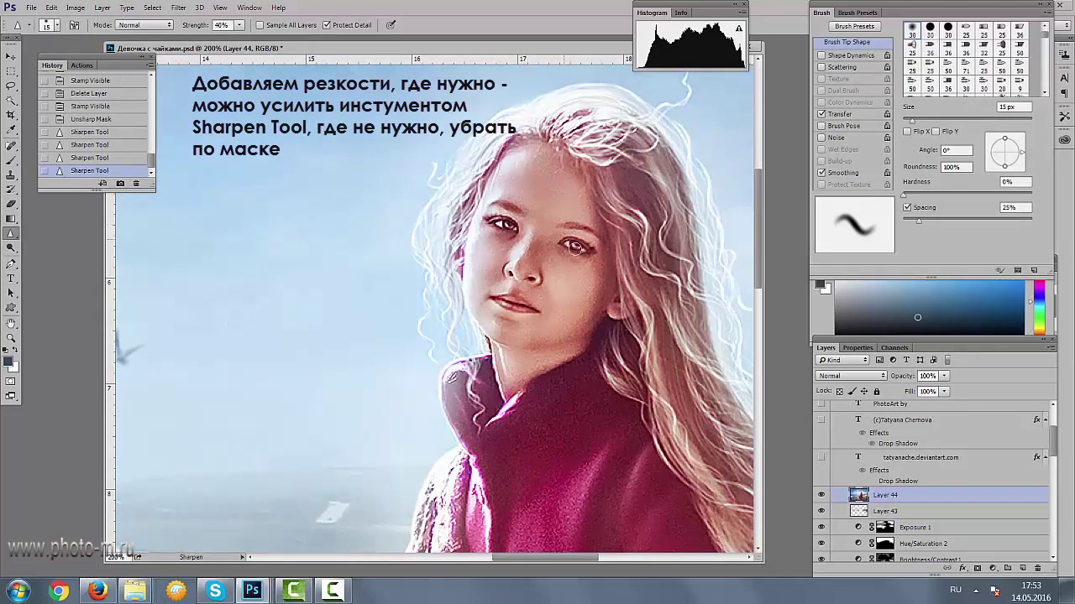
mouse_move(520, 271)
mouse_down()
mouse_move(533, 276)
mouse_move(514, 280)
mouse_move(528, 306)
mouse_up()
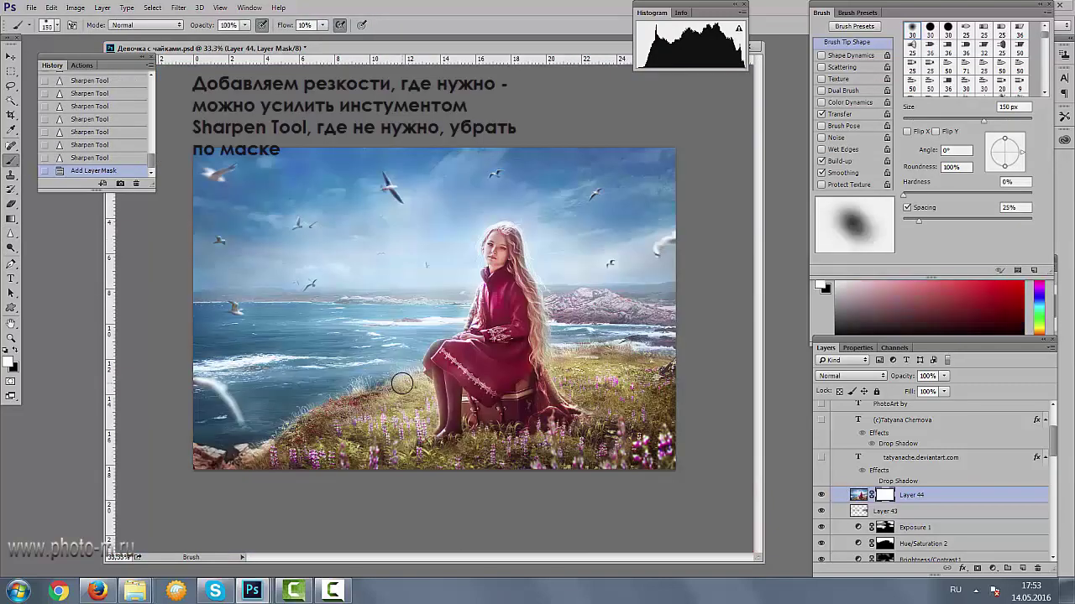
- Paint black on Layer 44's mask to hide sharpening near the right edge
key(x)
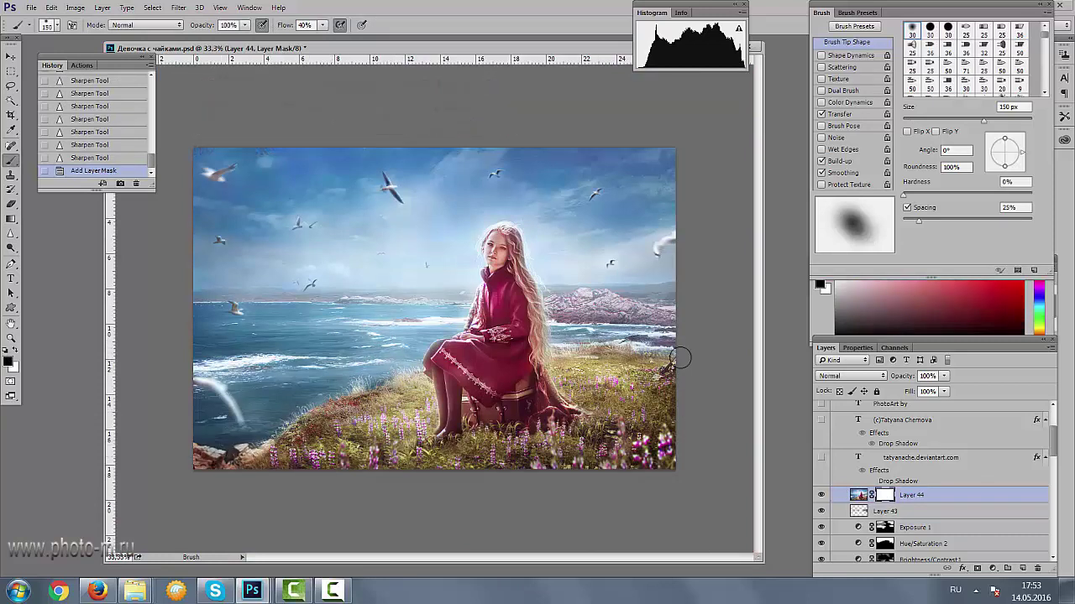
drag(680, 359, 659, 361)
click(624, 311)
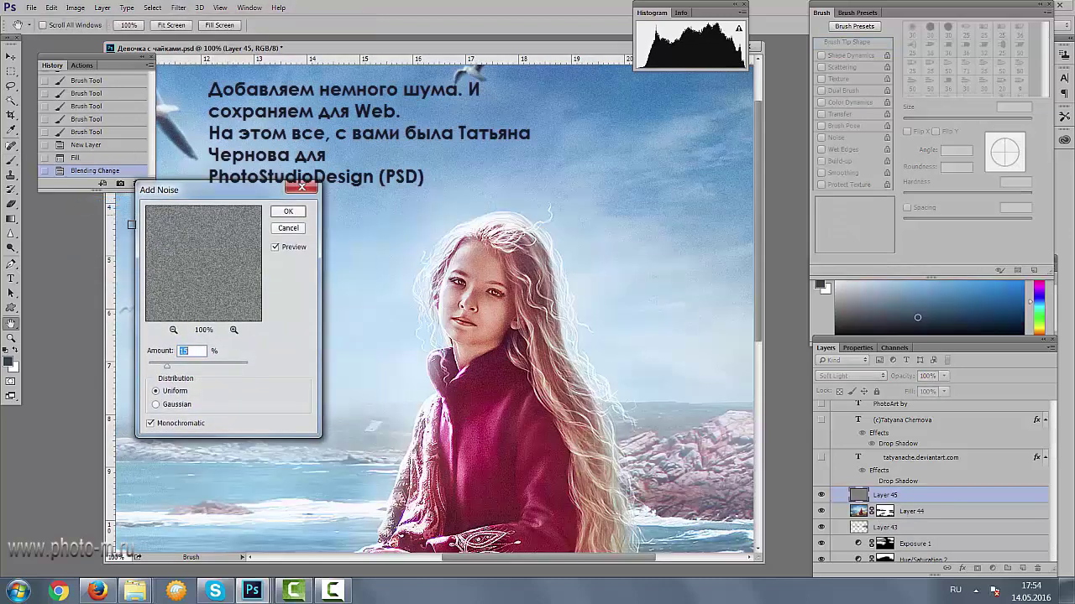
- Apply Add Noise and Emboss to grey Layer 45, then bring up Save for Web
key(Return)
click(178, 7)
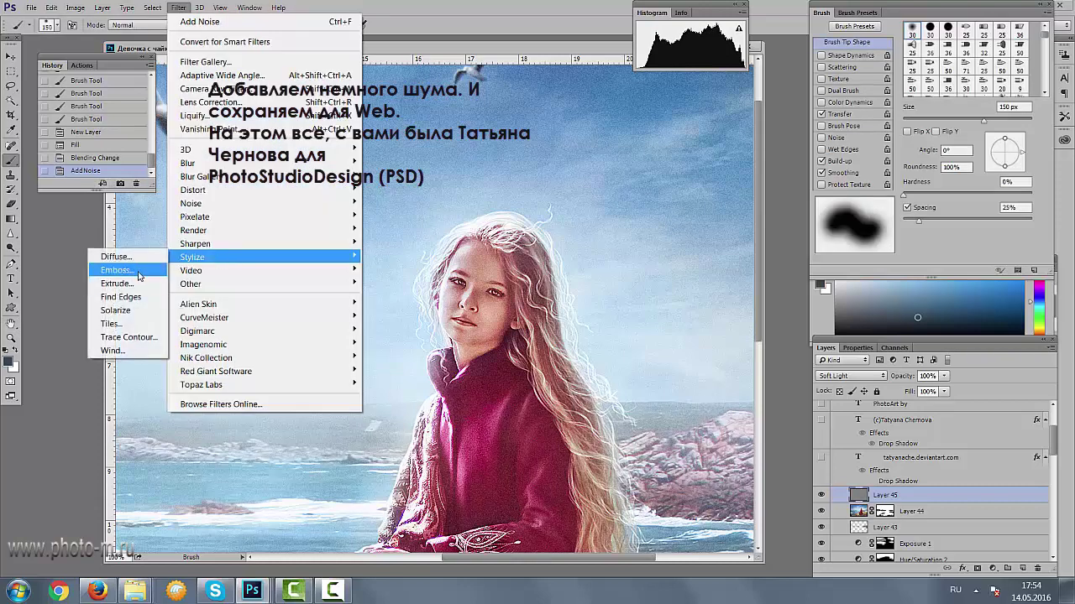
click(139, 273)
click(875, 373)
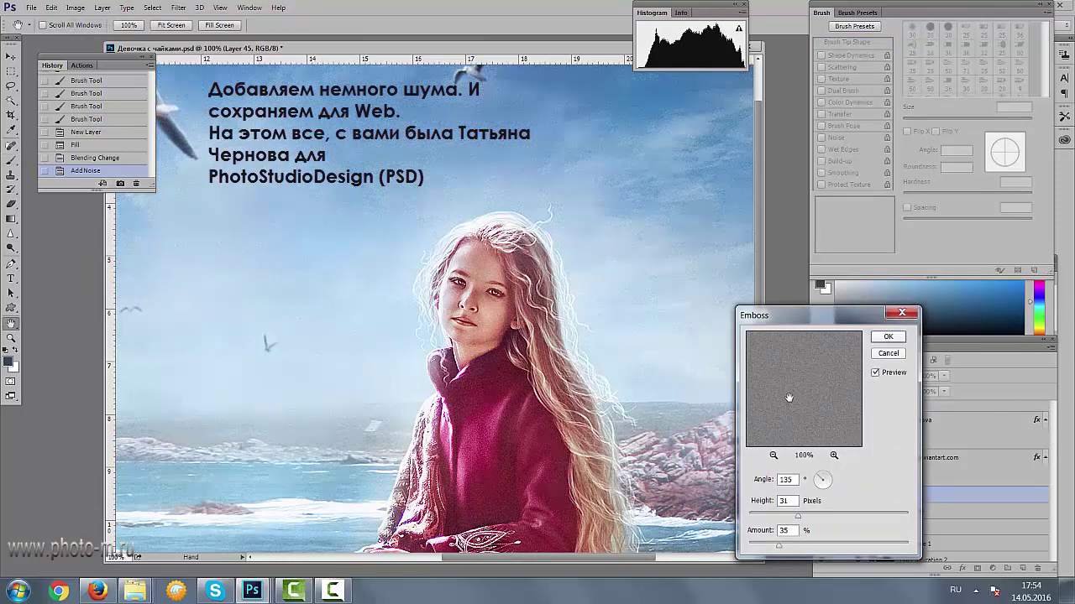
click(886, 337)
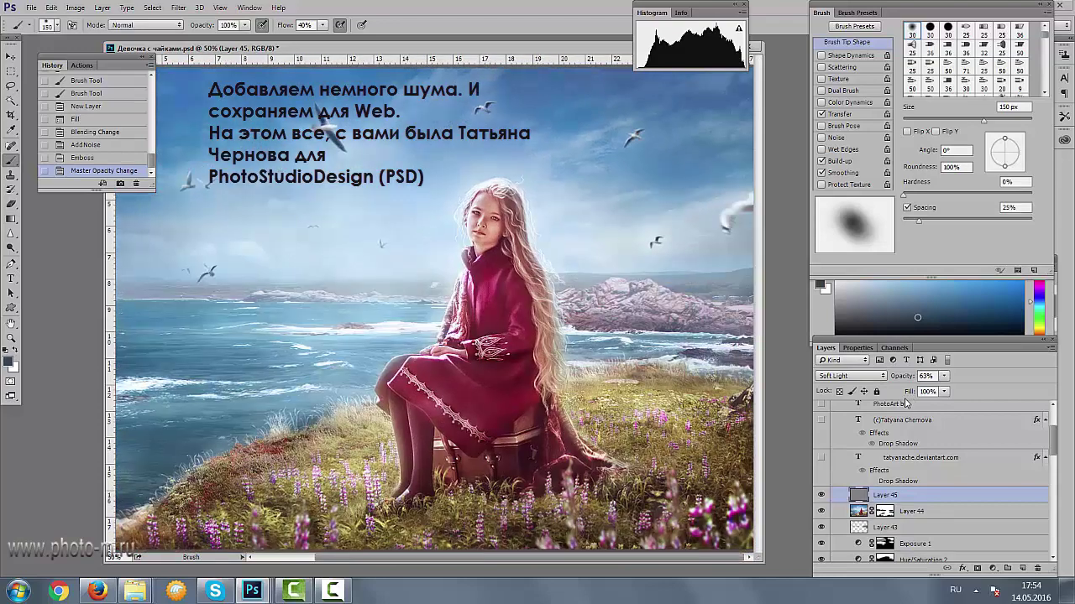
click(29, 8)
click(59, 237)
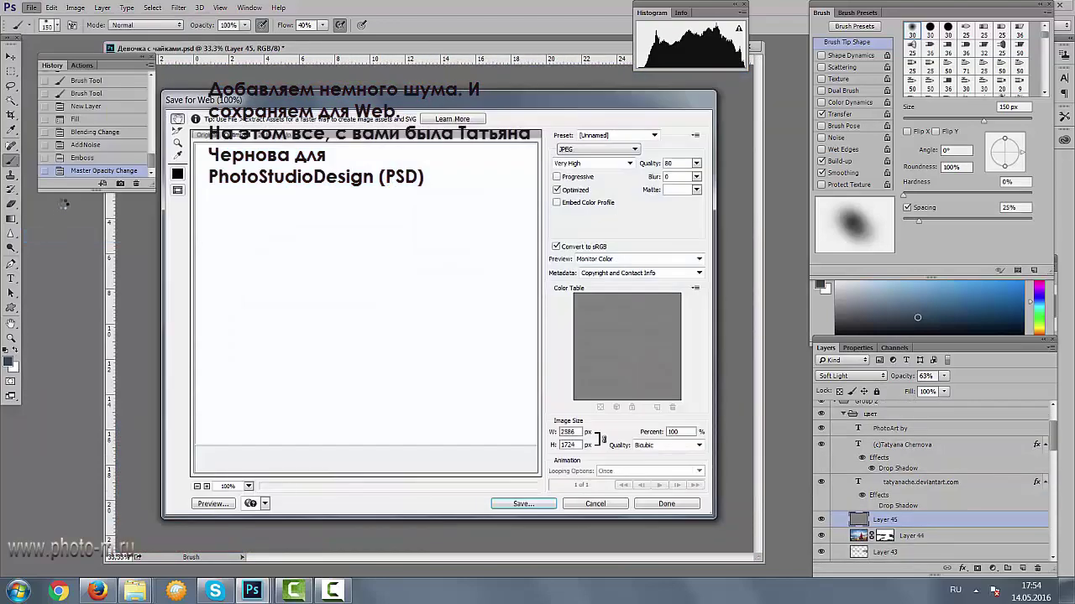